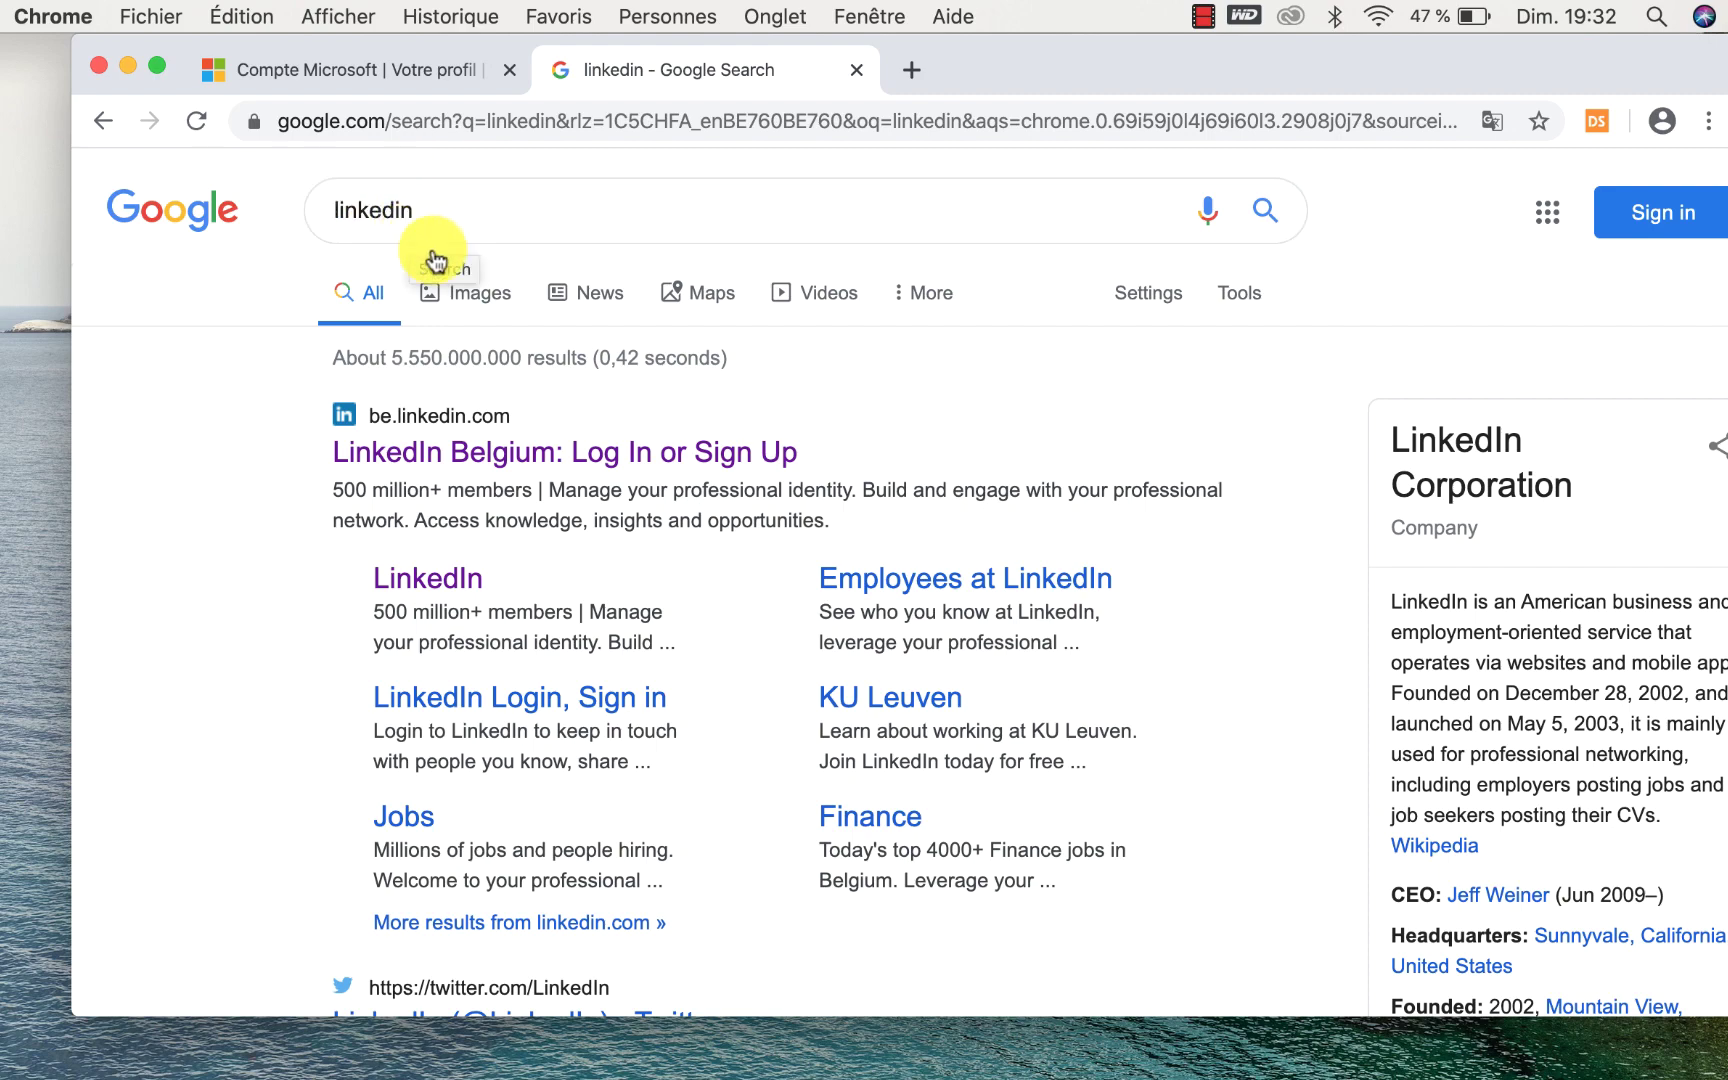
Scroll the Google linkedin results and open 'LinkedIn Belgium: Log In or Sign Up'.
scroll(541, 440, "down", 1)
scroll(541, 440, "down", 10)
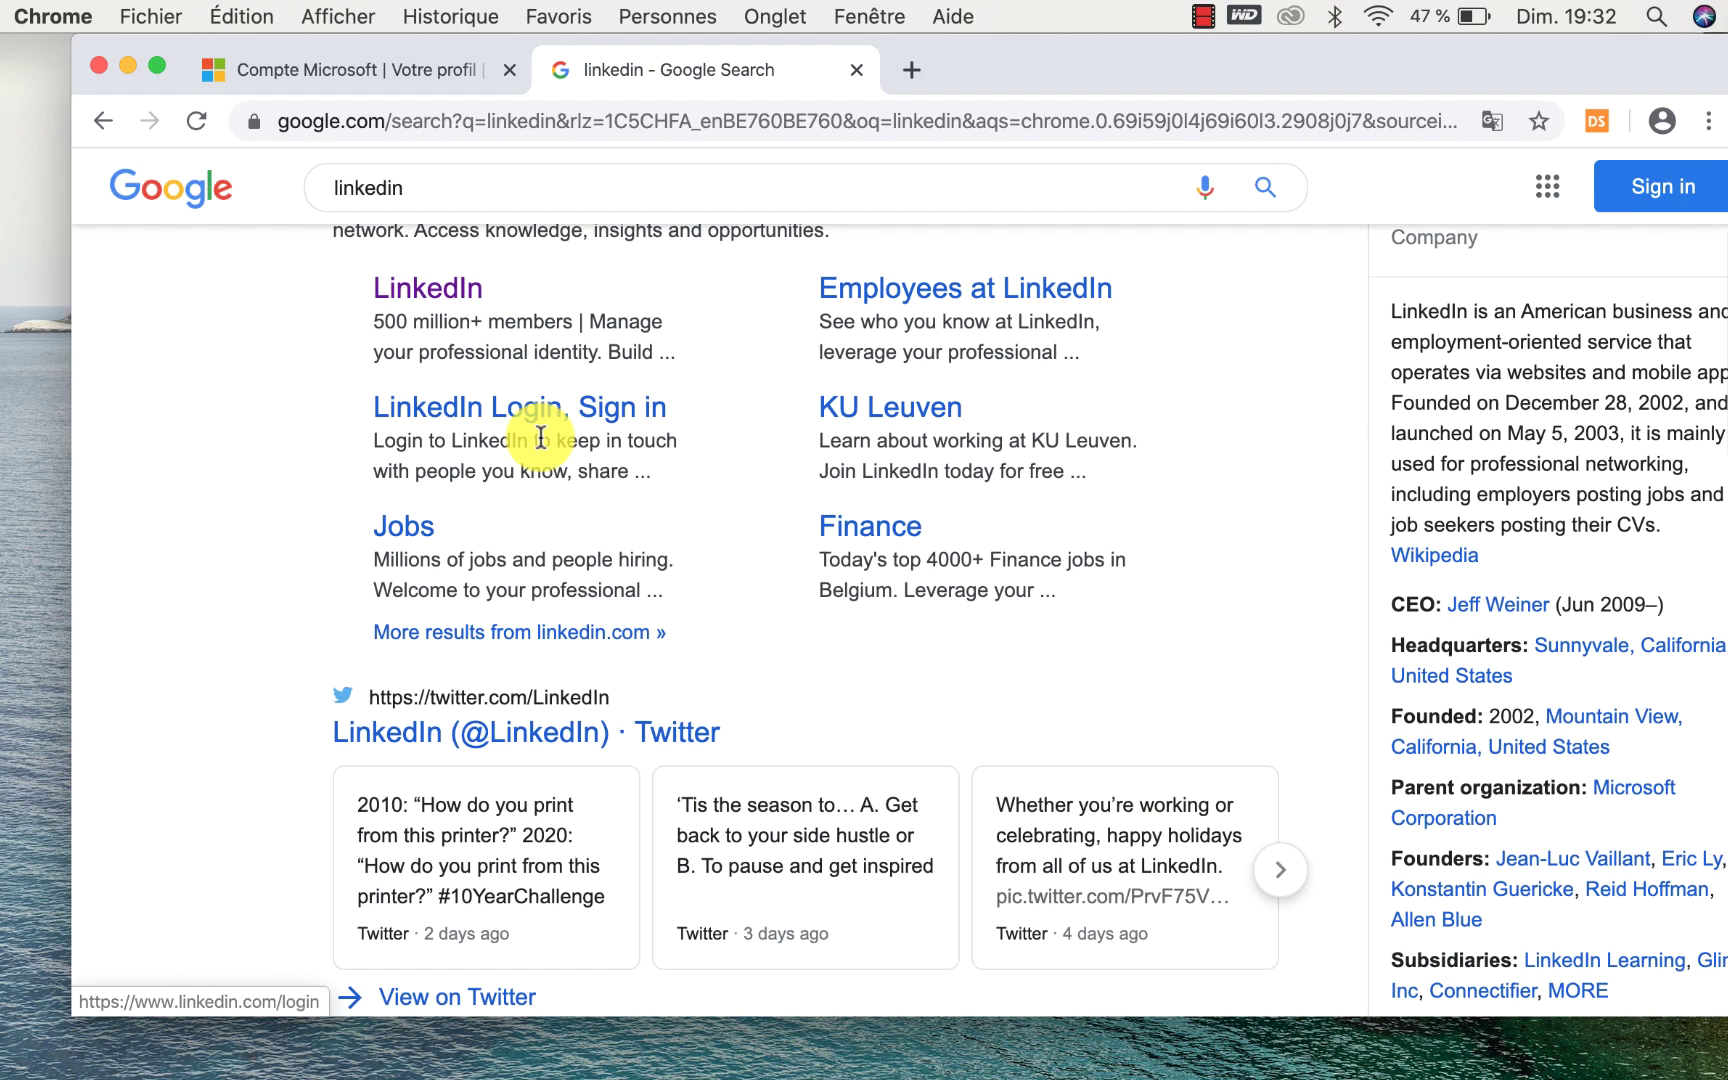
scroll(541, 440, "down", 5)
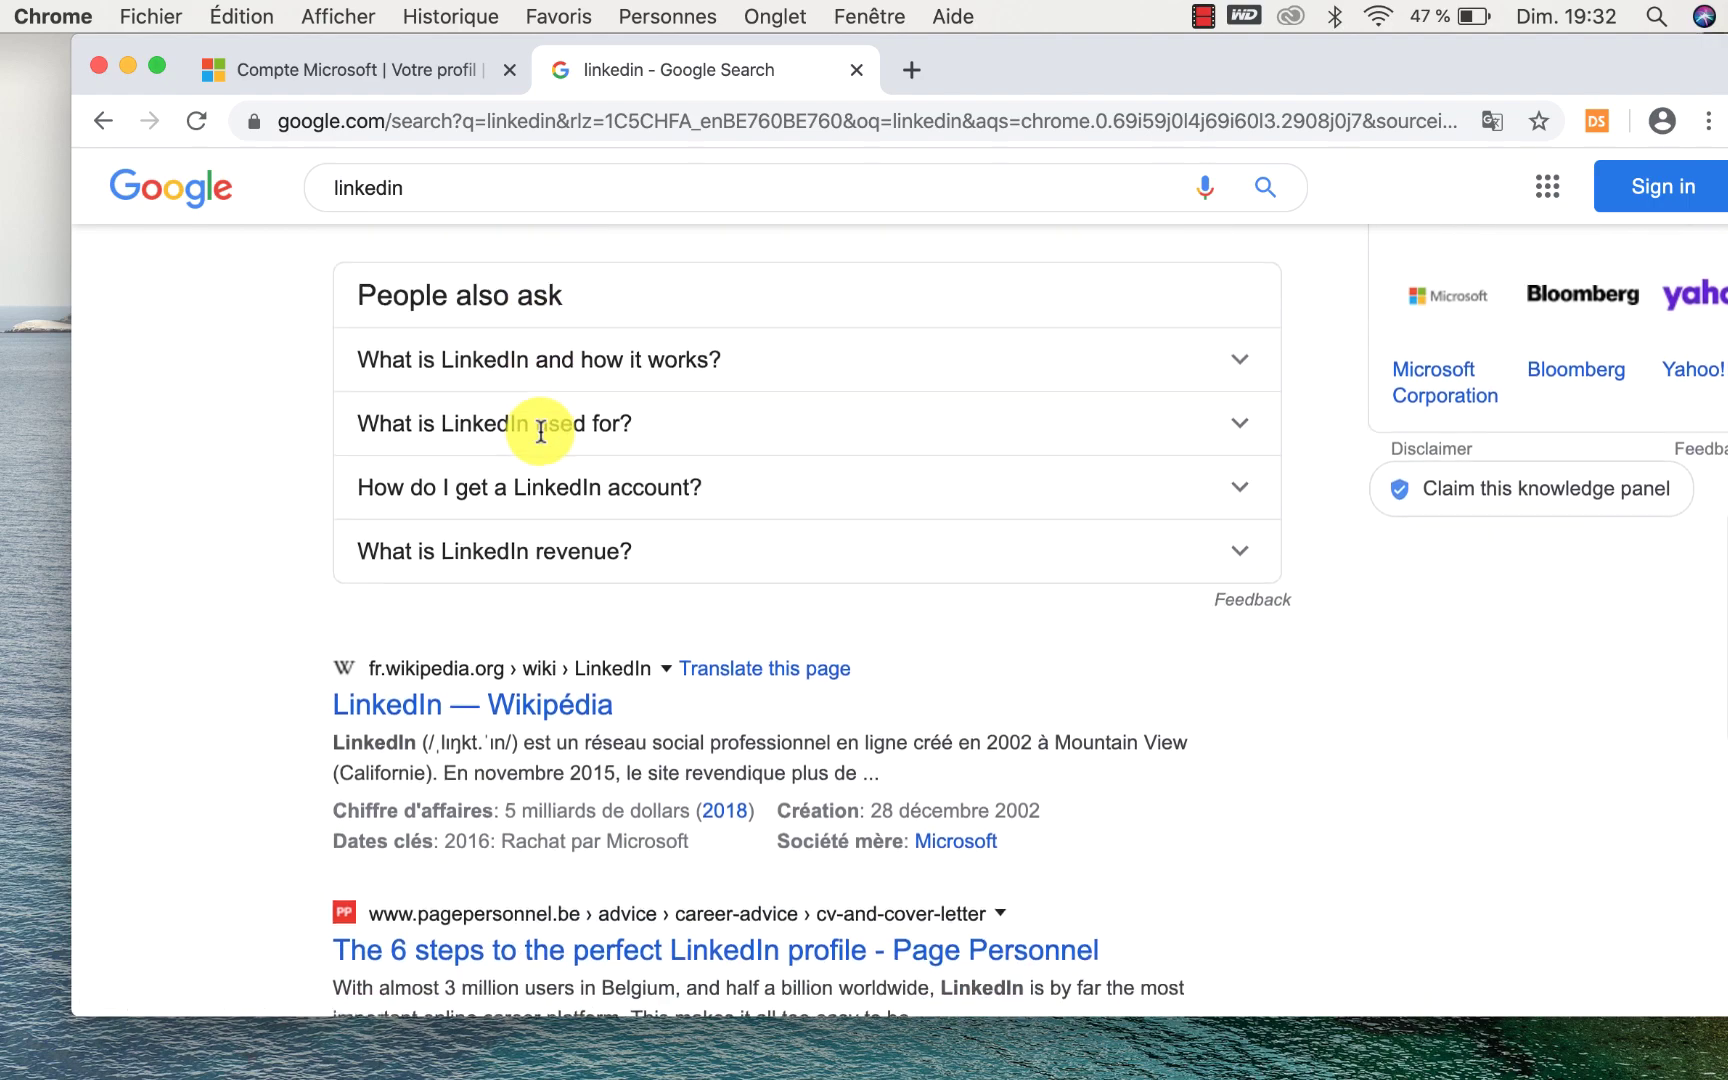
scroll(541, 440, "up", 8)
scroll(541, 440, "up", 8)
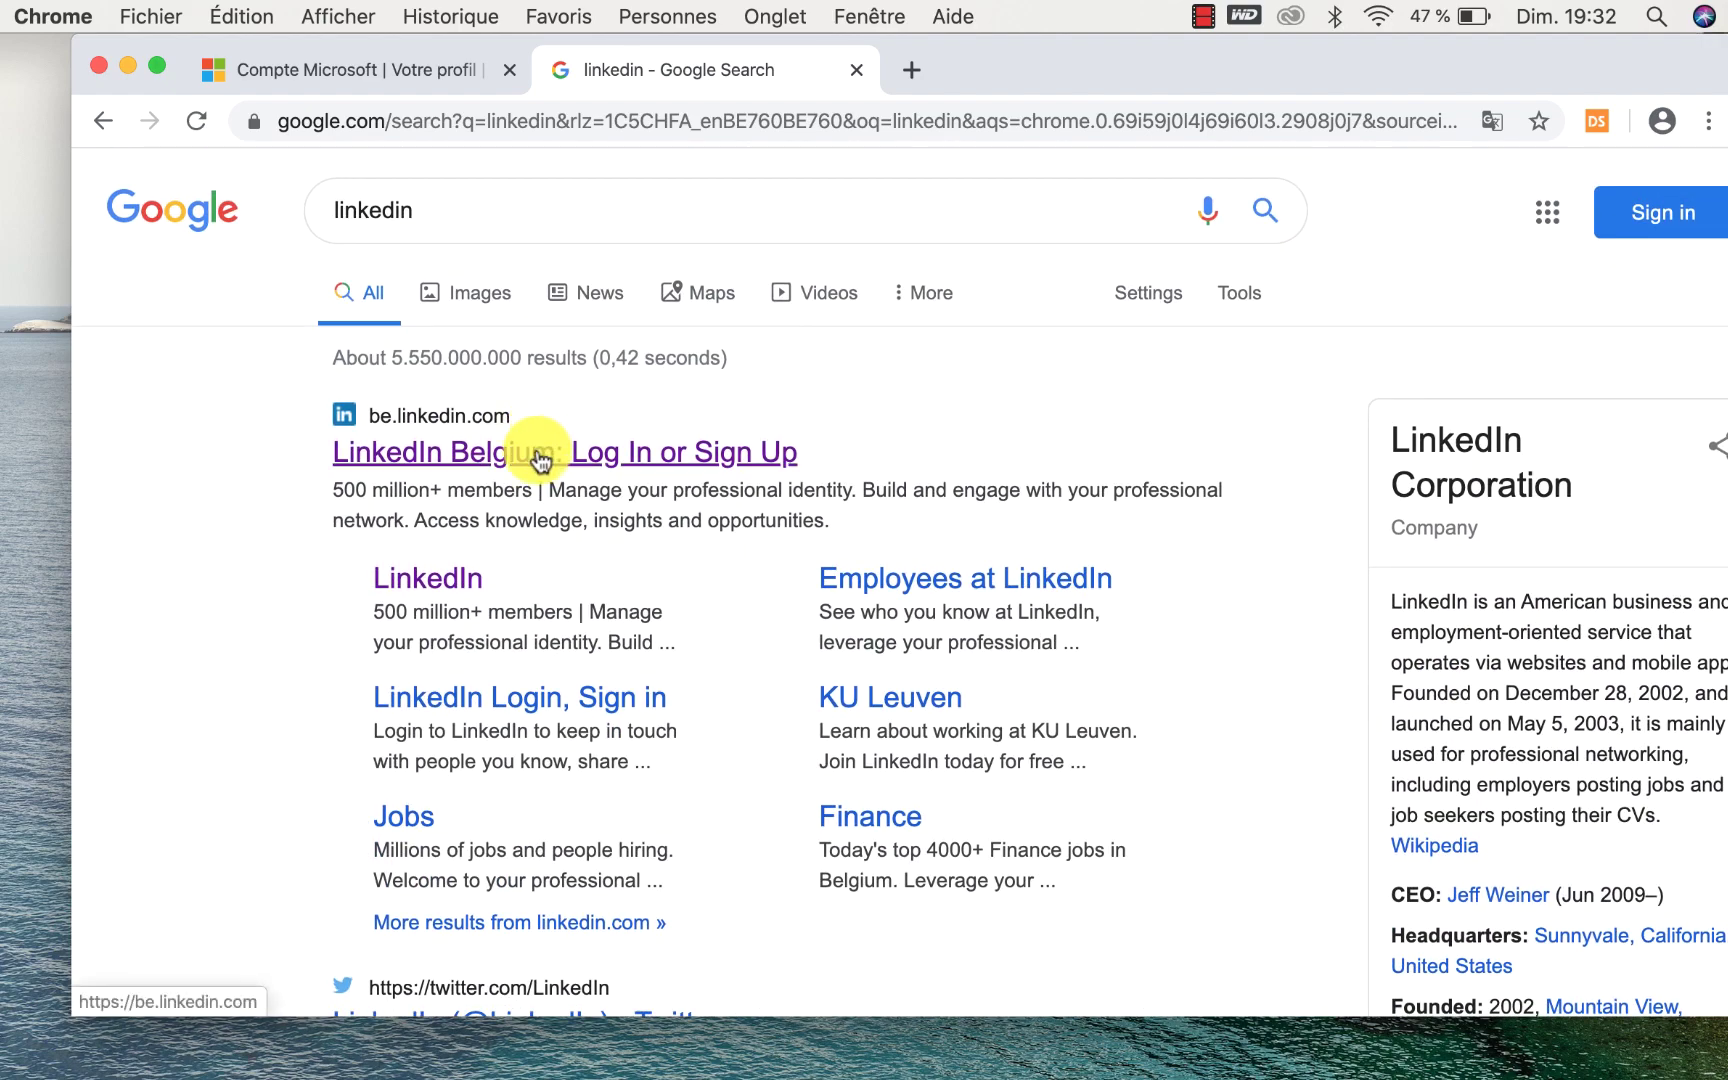
left_click(541, 456)
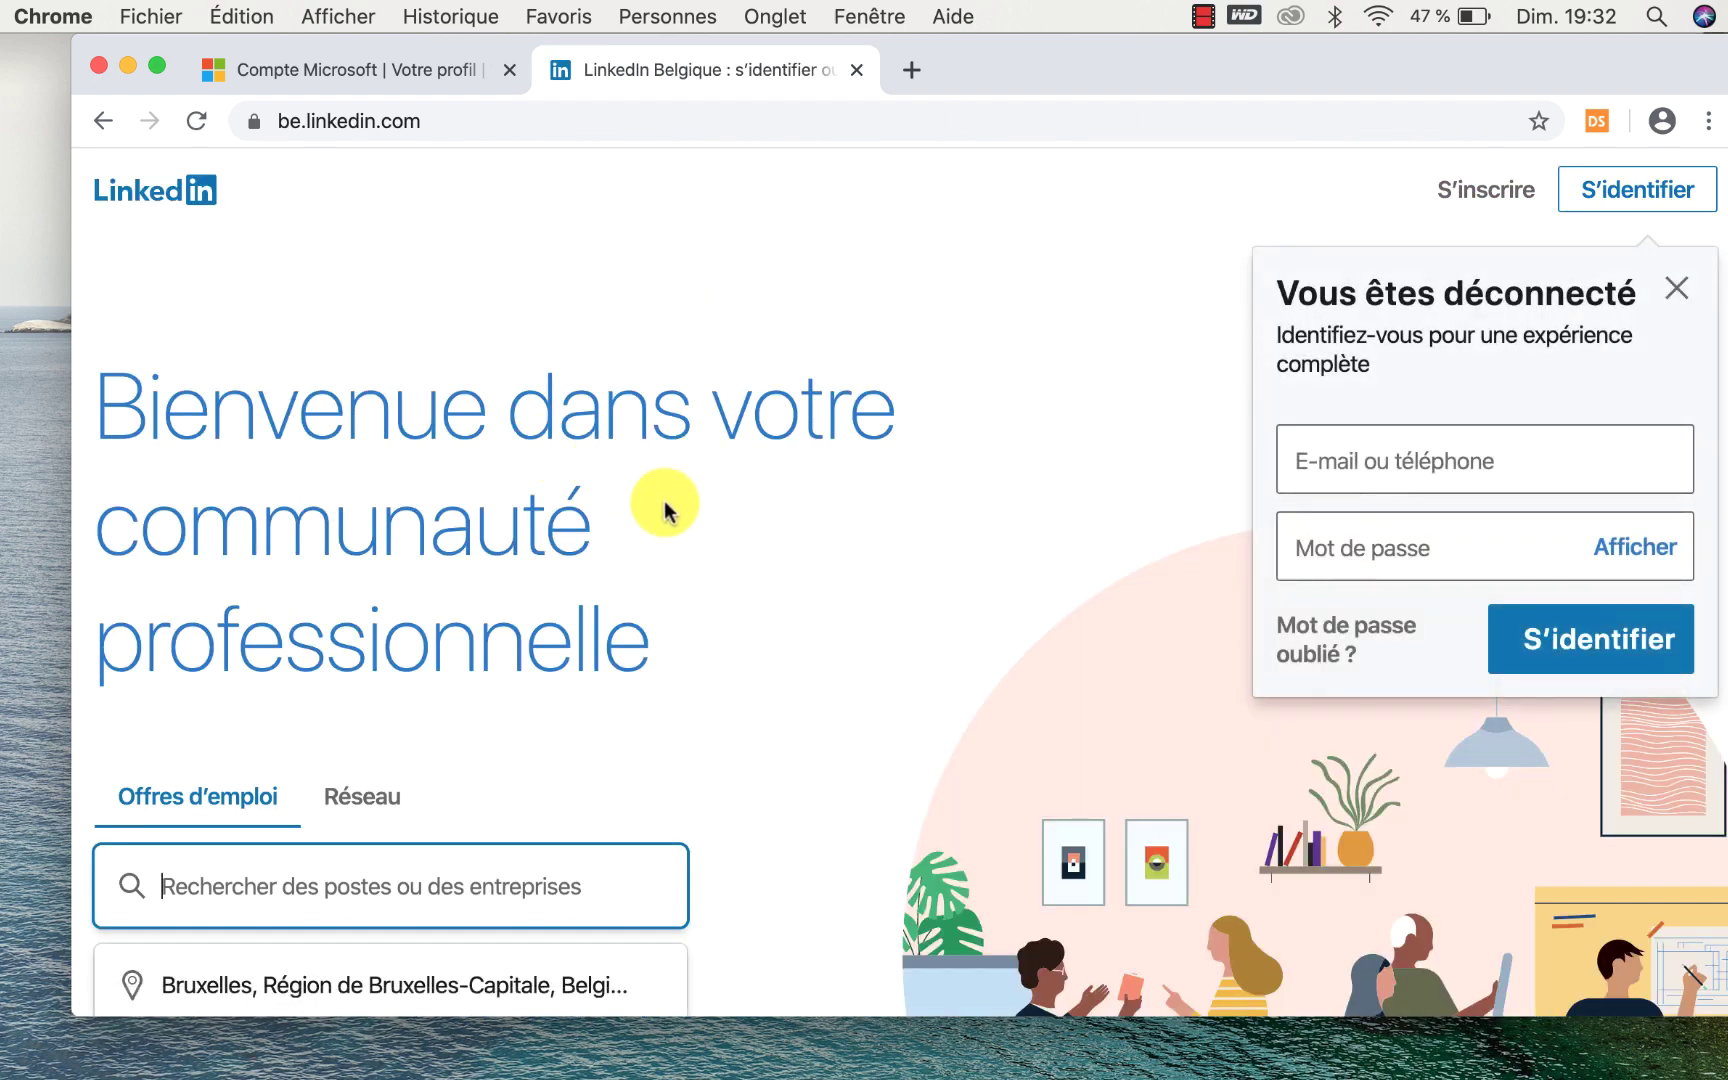
Visit the S'identifier sign-in page, go back, and close the 'Vous êtes déconnecté' popup.
scroll(663, 505, "down", 3)
scroll(665, 510, "down", 10)
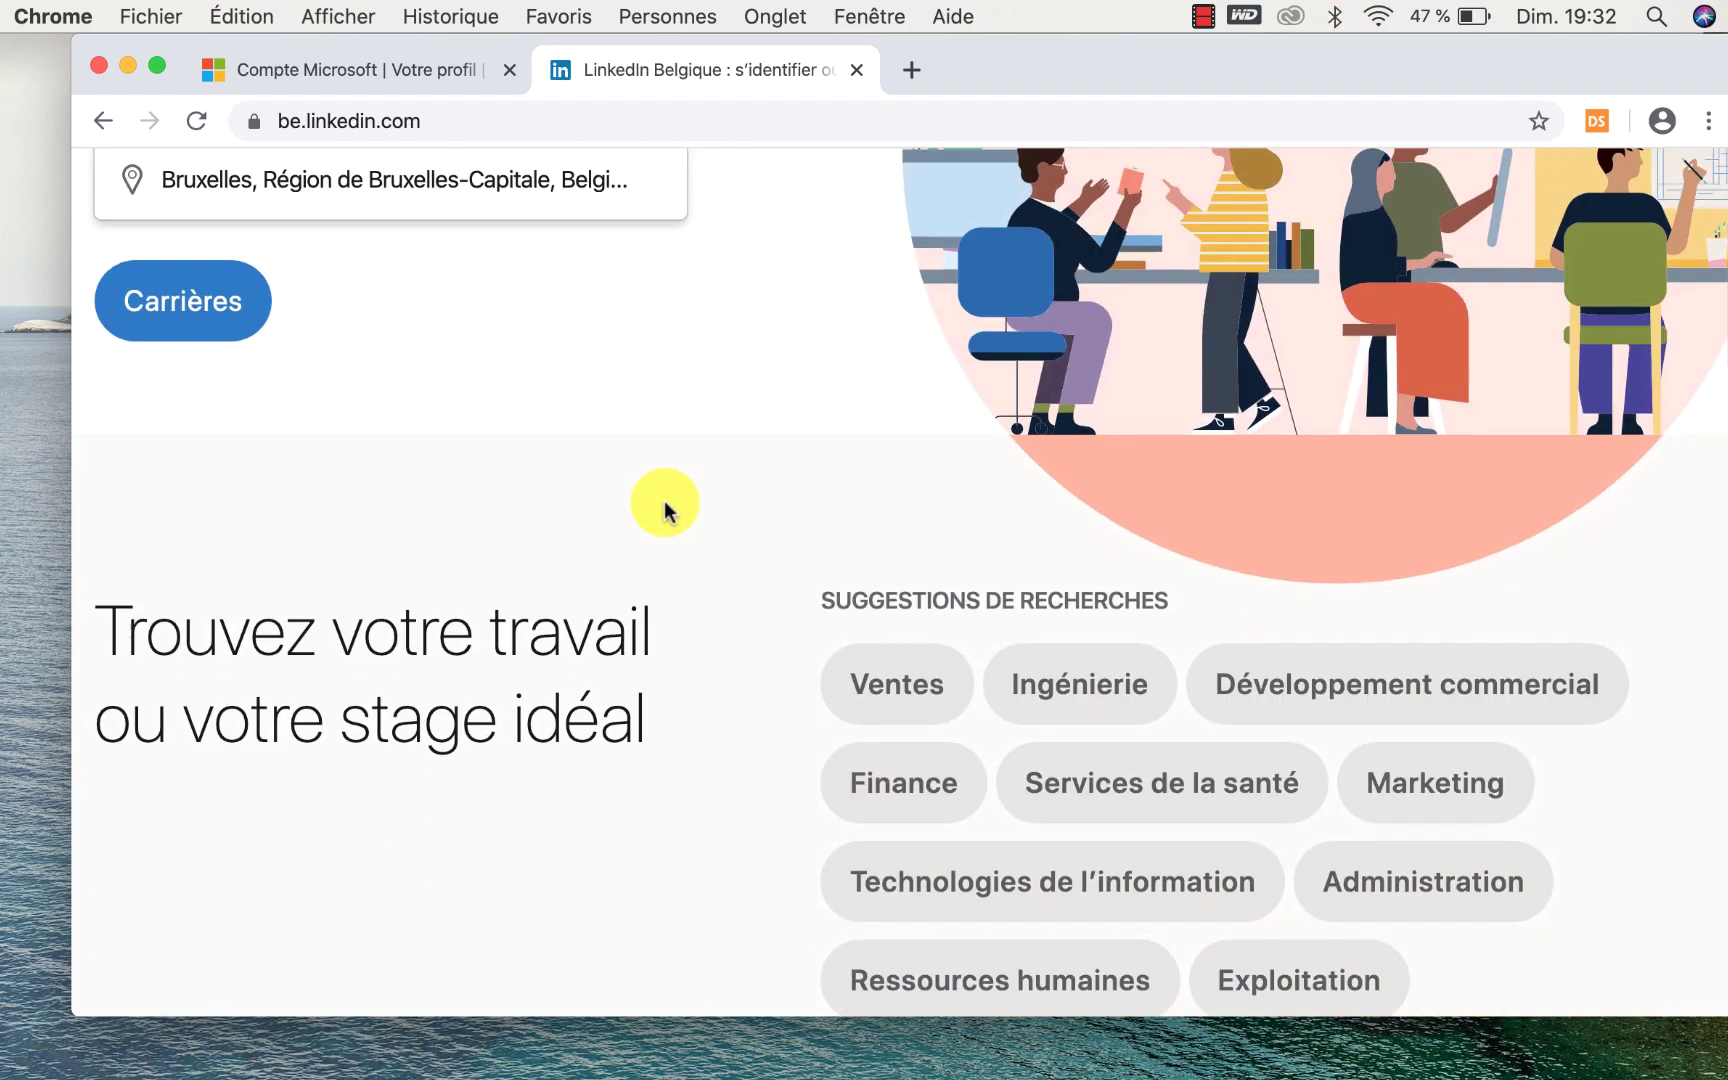
scroll(665, 510, "up", 4)
scroll(665, 510, "up", 8)
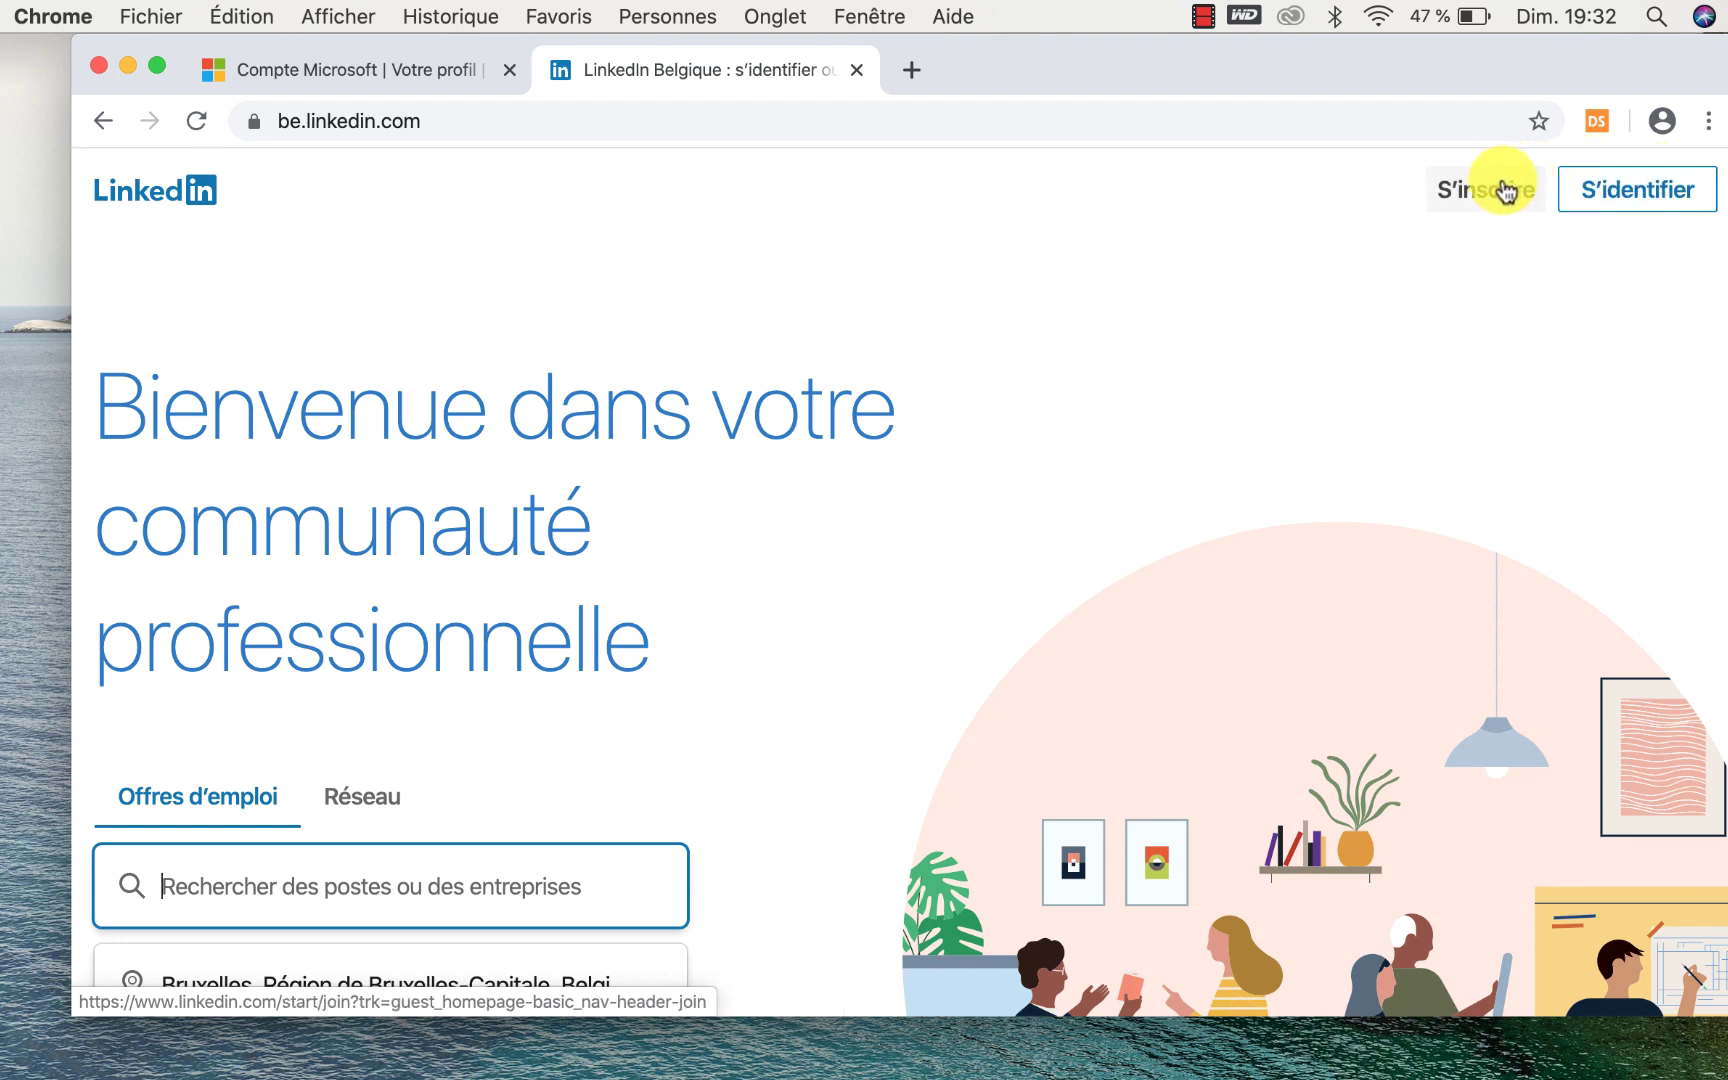
left_click(1591, 197)
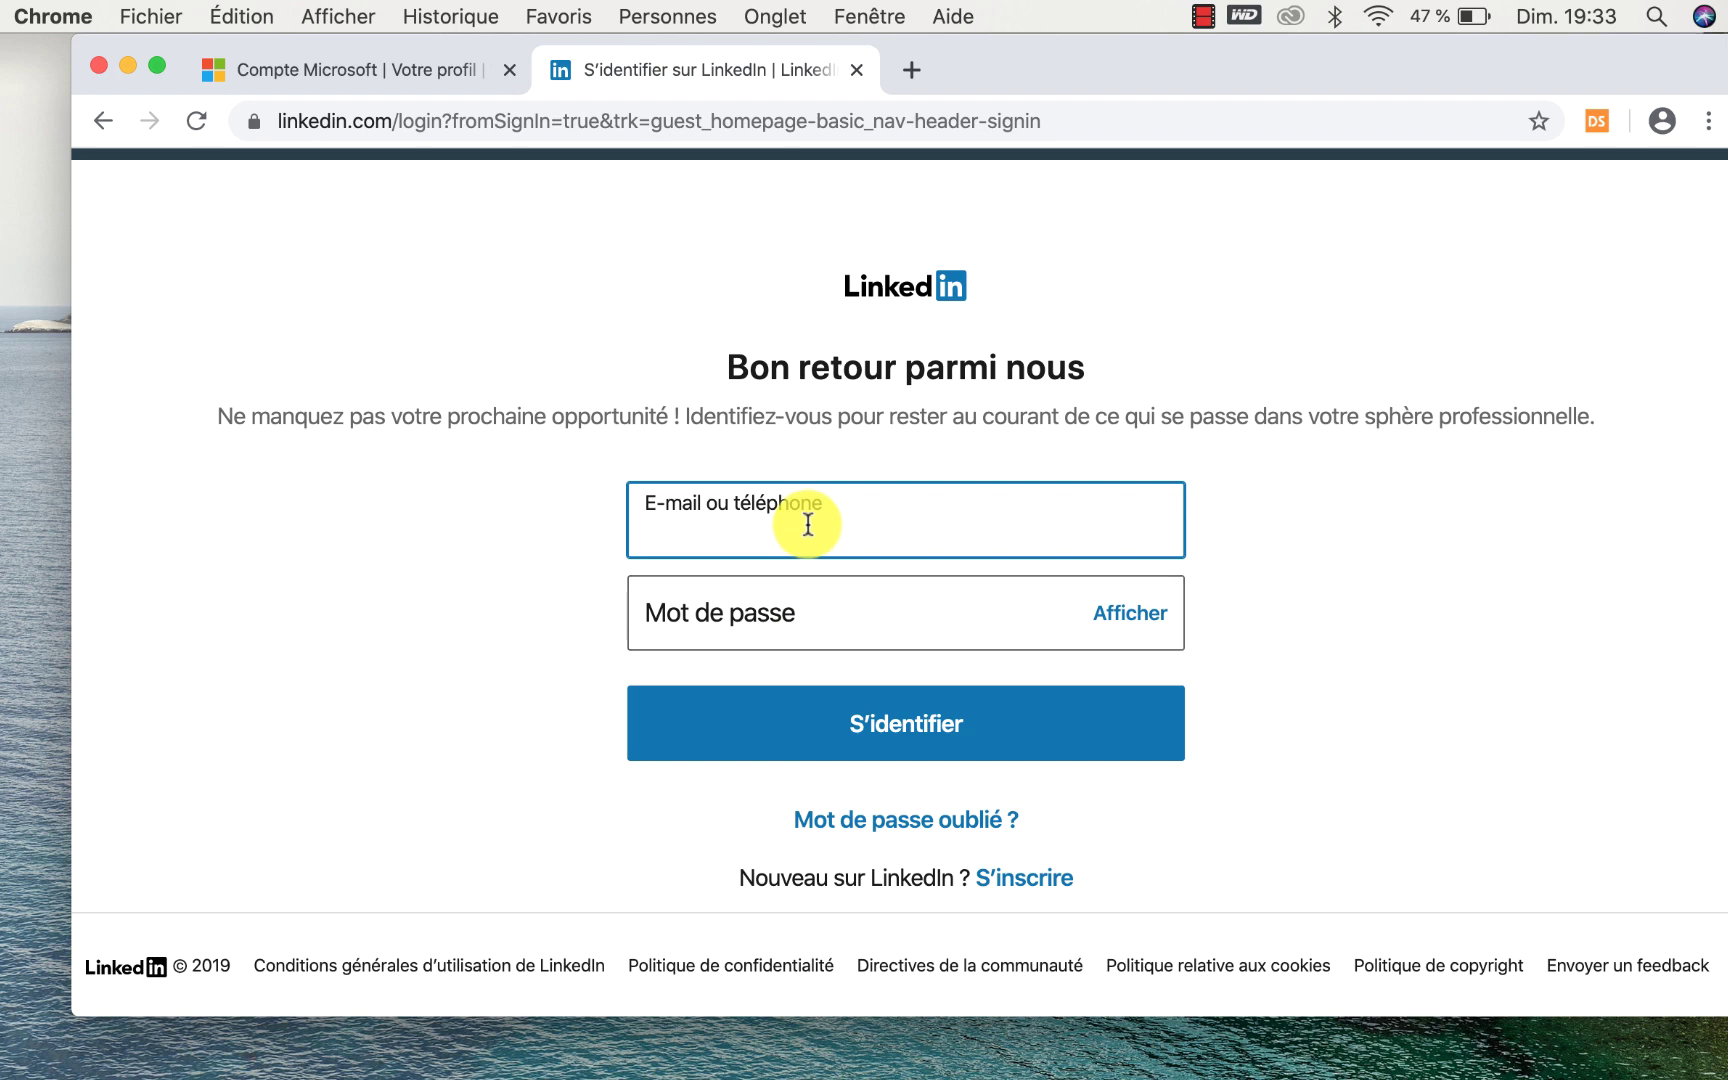
left_click(103, 121)
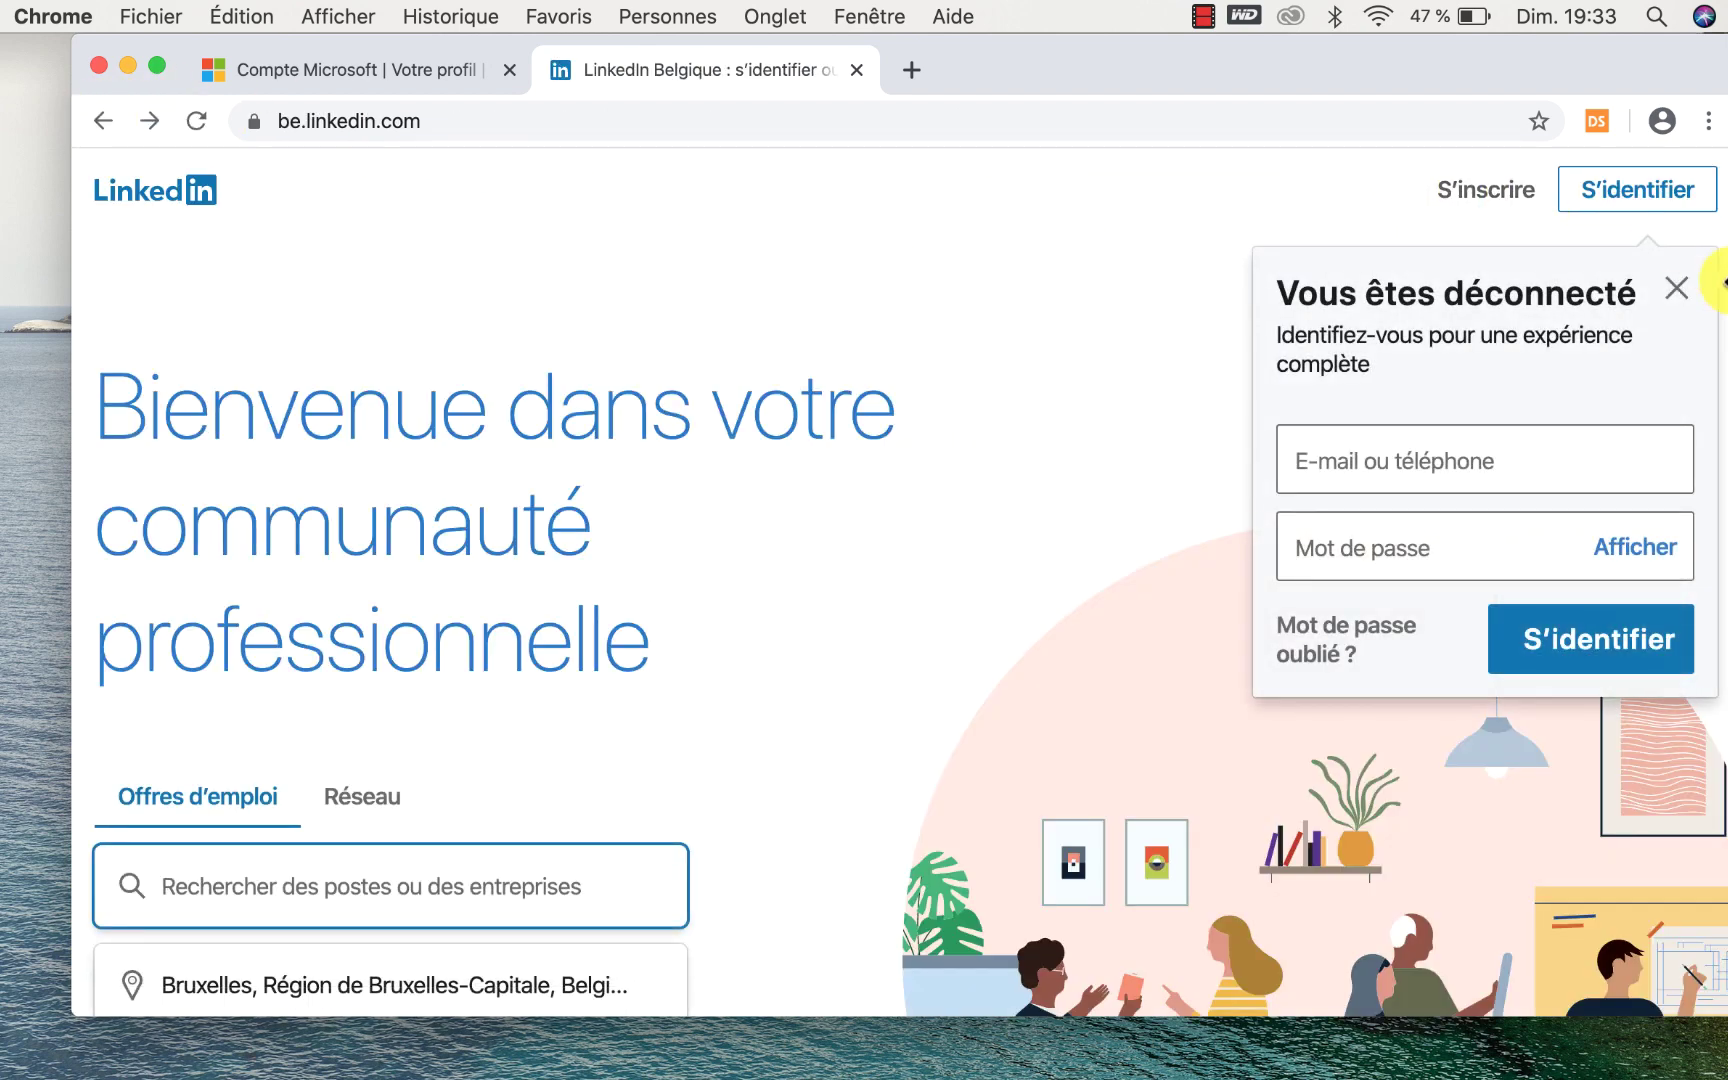
left_click(1680, 287)
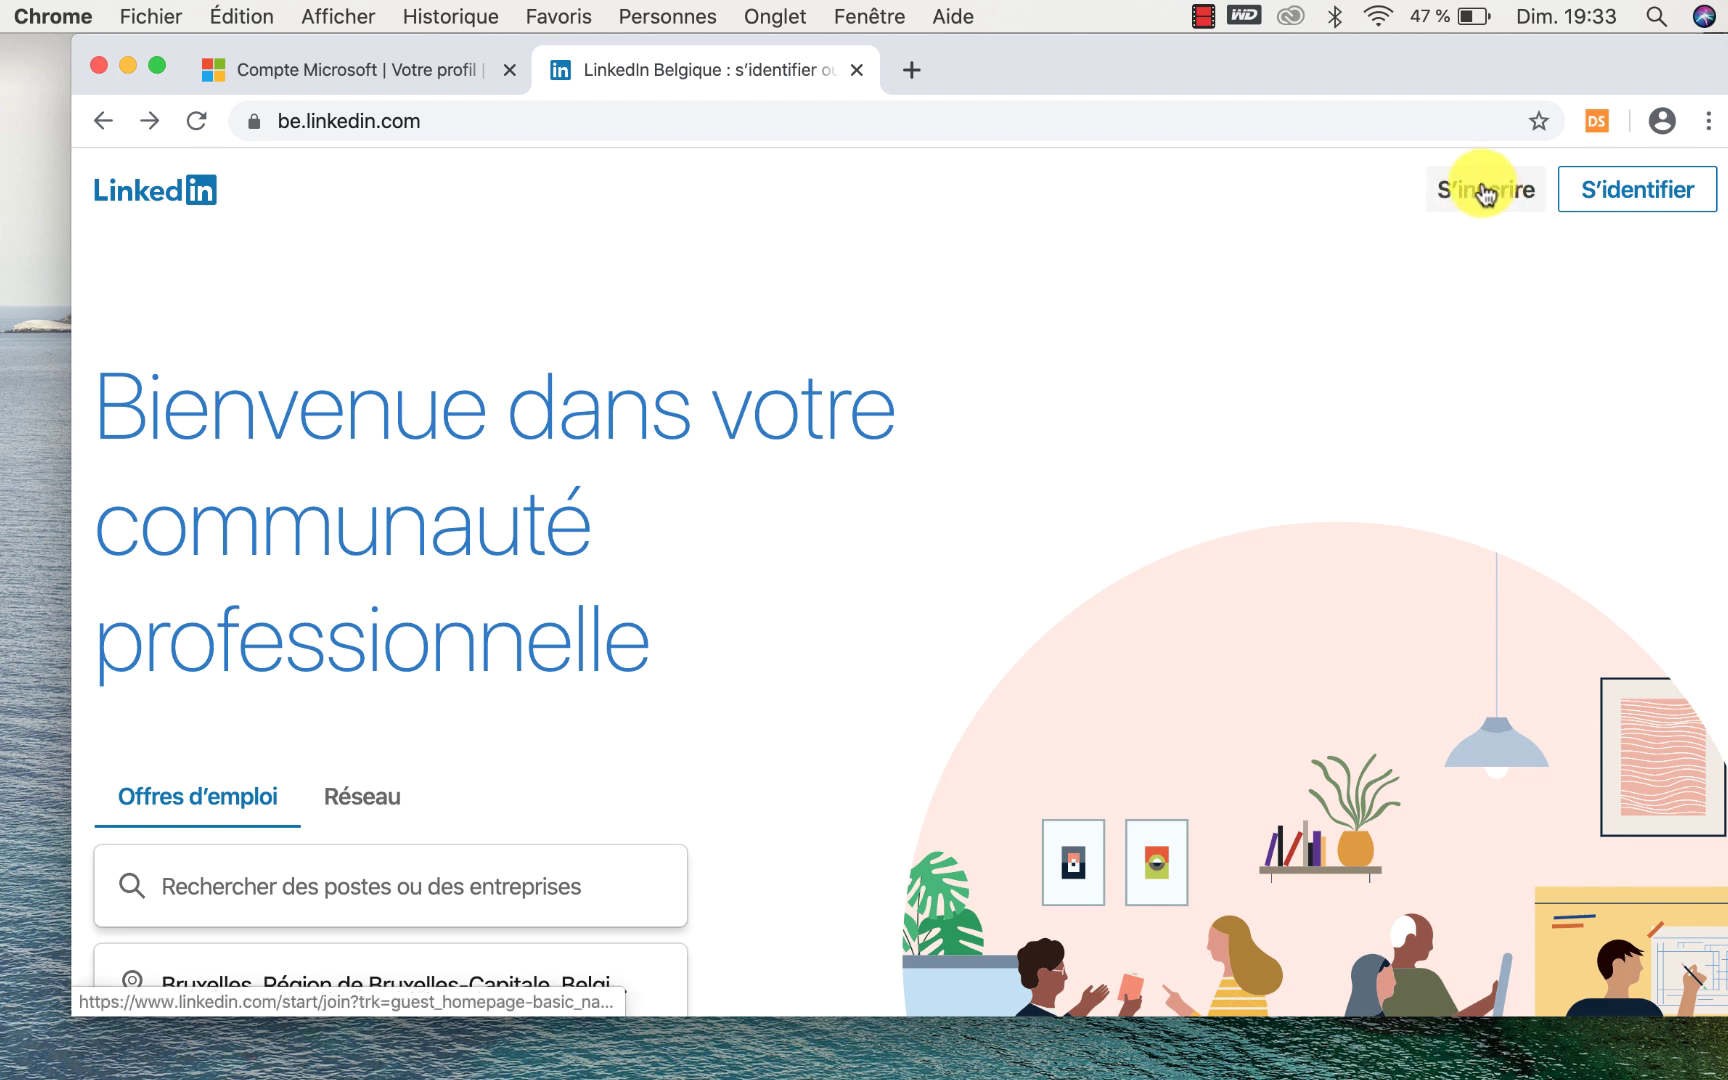
Open the S'inscrire sign-up form and look over its fields.
left_click(1485, 194)
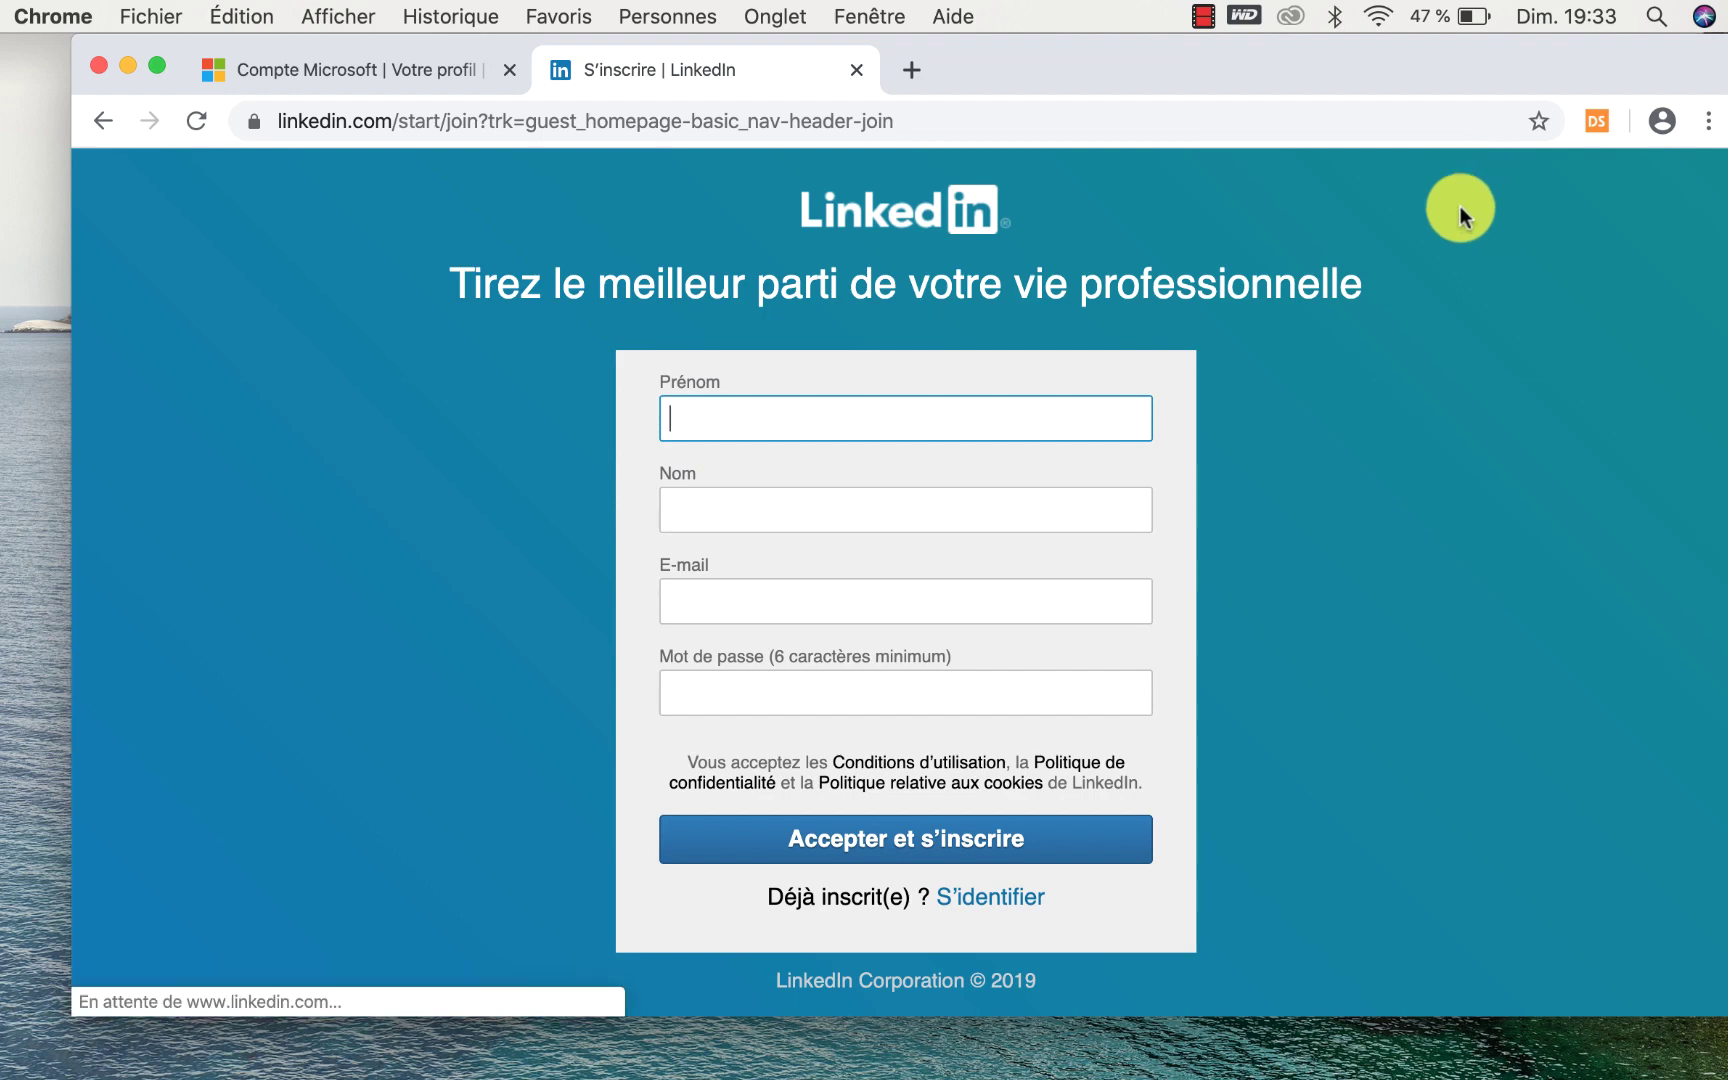
scroll(1330, 475, "down", 1)
scroll(1330, 473, "down", 2)
scroll(1330, 473, "up", 3)
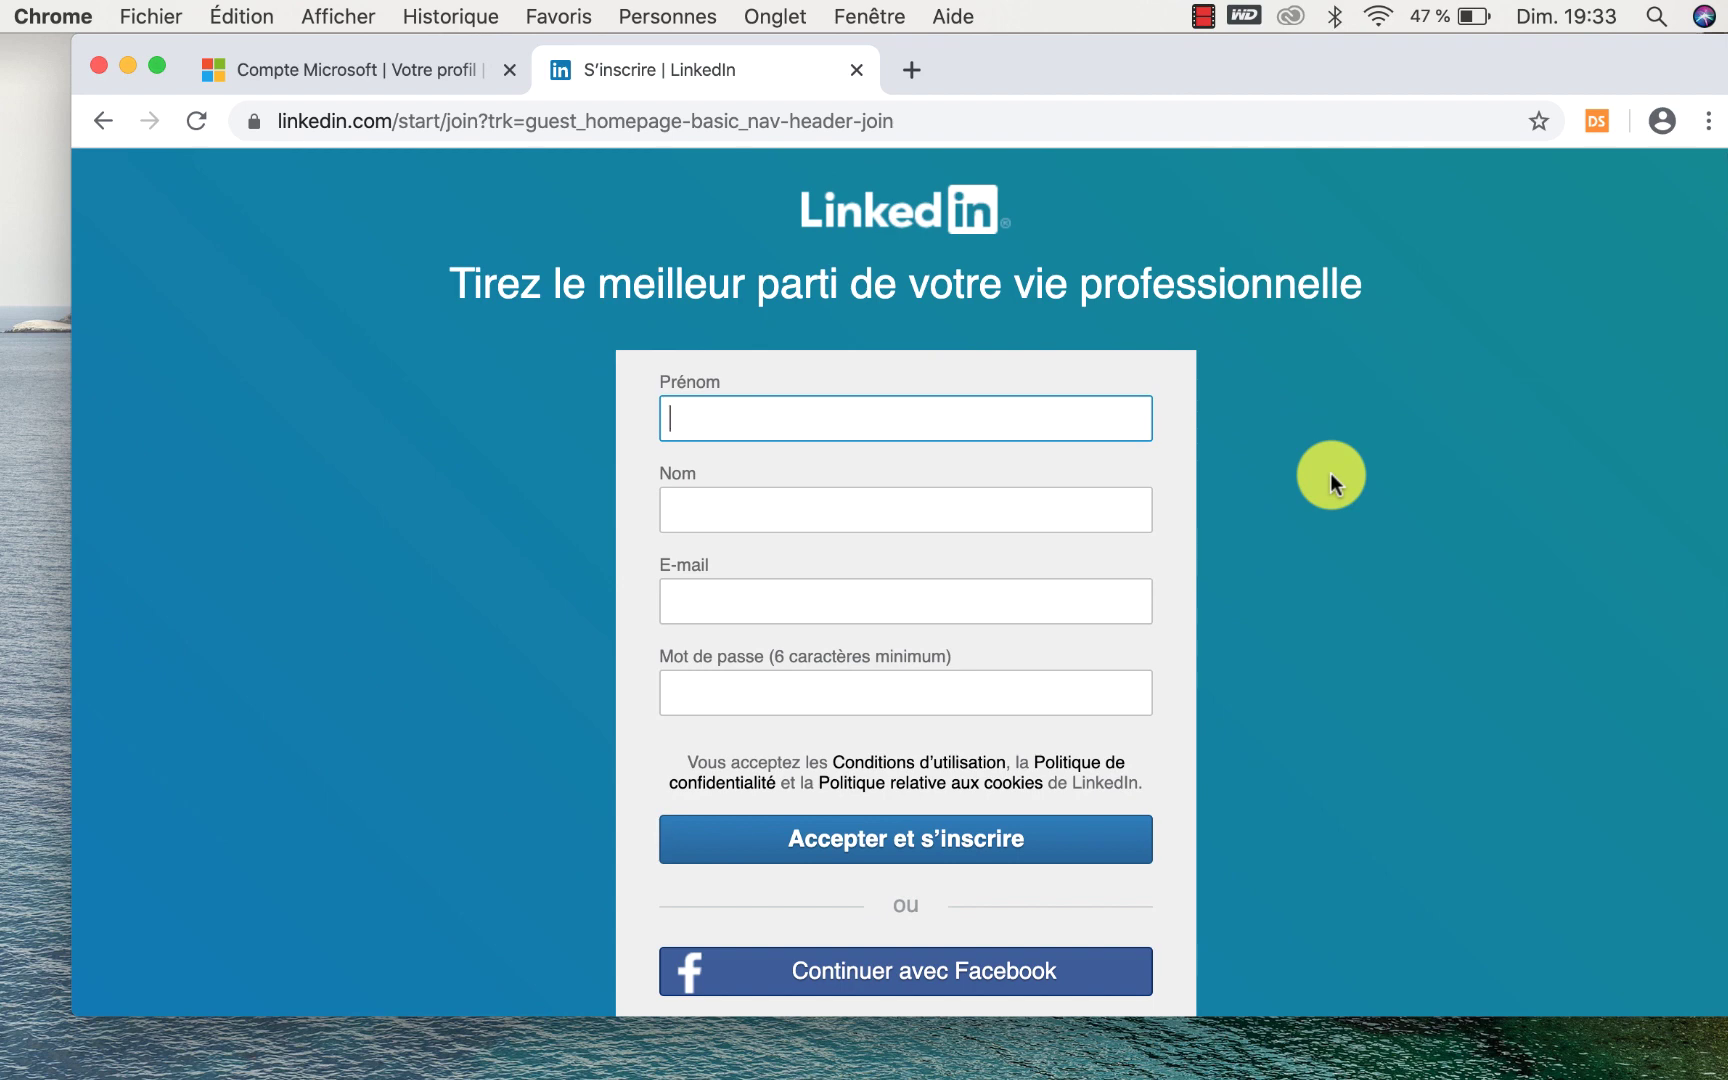
scroll(1330, 473, "down", 1)
scroll(1330, 473, "down", 3)
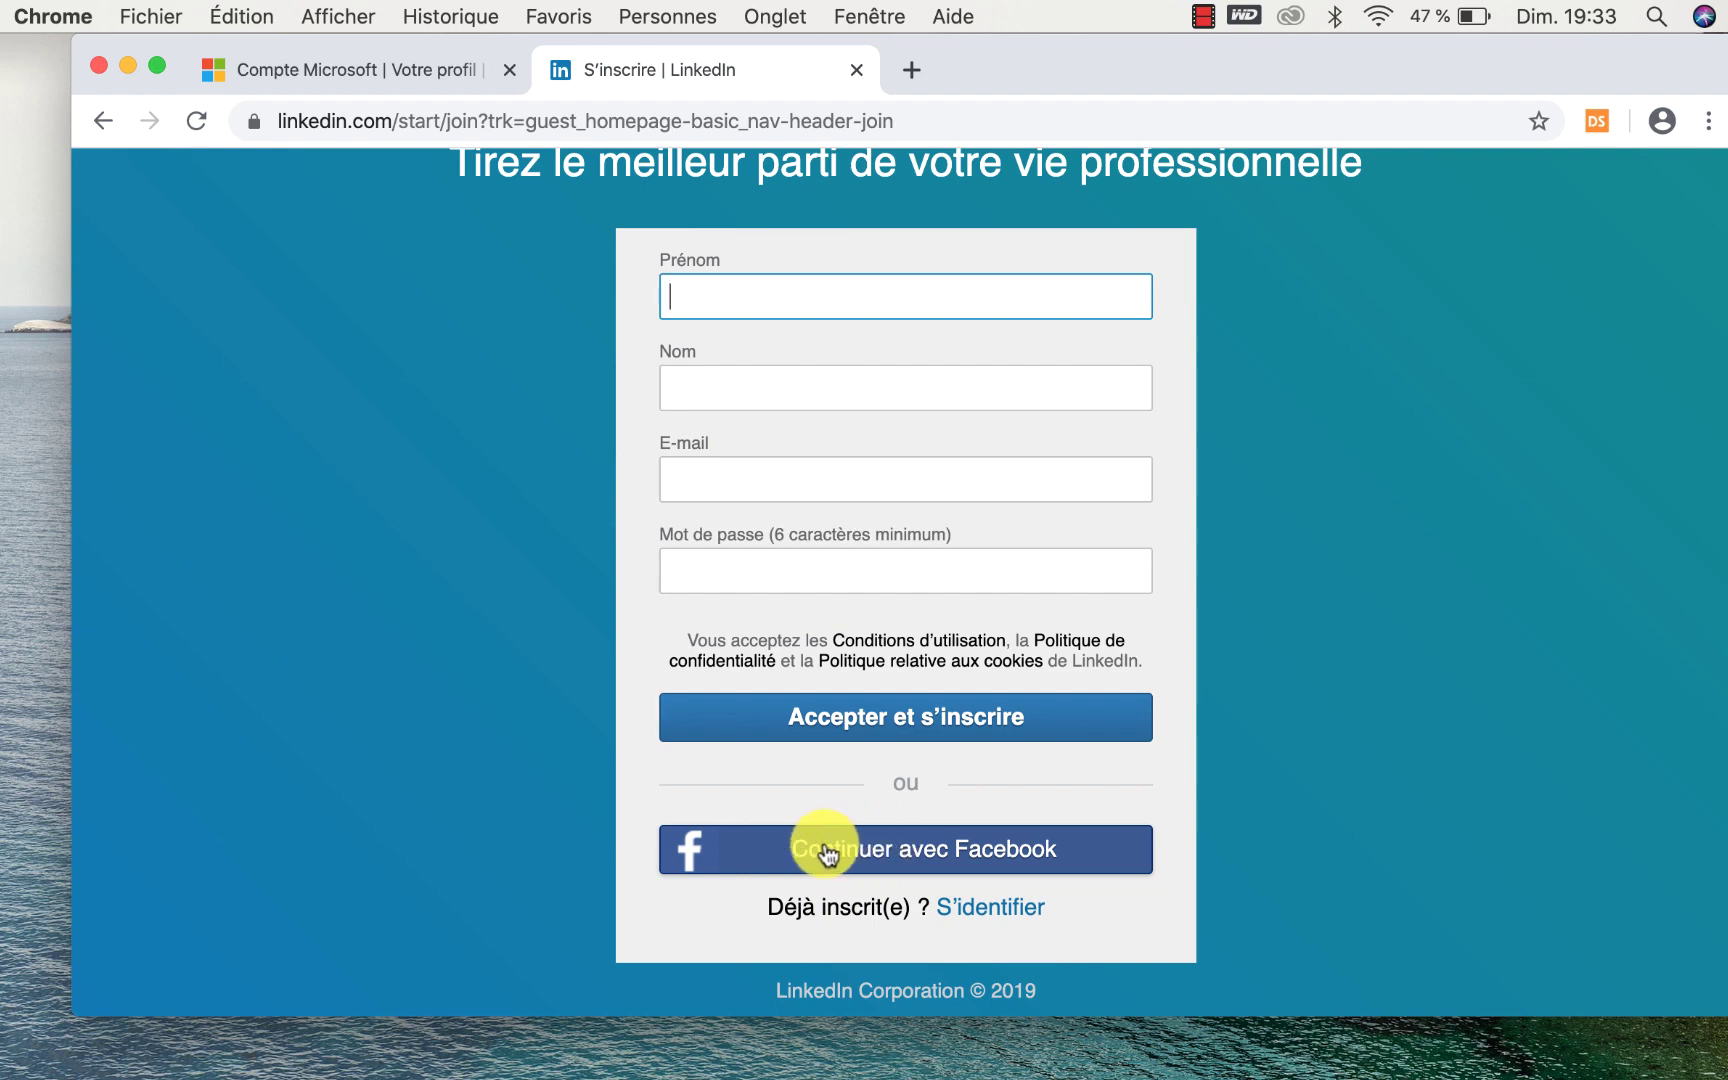
Try 'Continuer avec Facebook', then close the cookie banner and Facebook window.
left_click(929, 850)
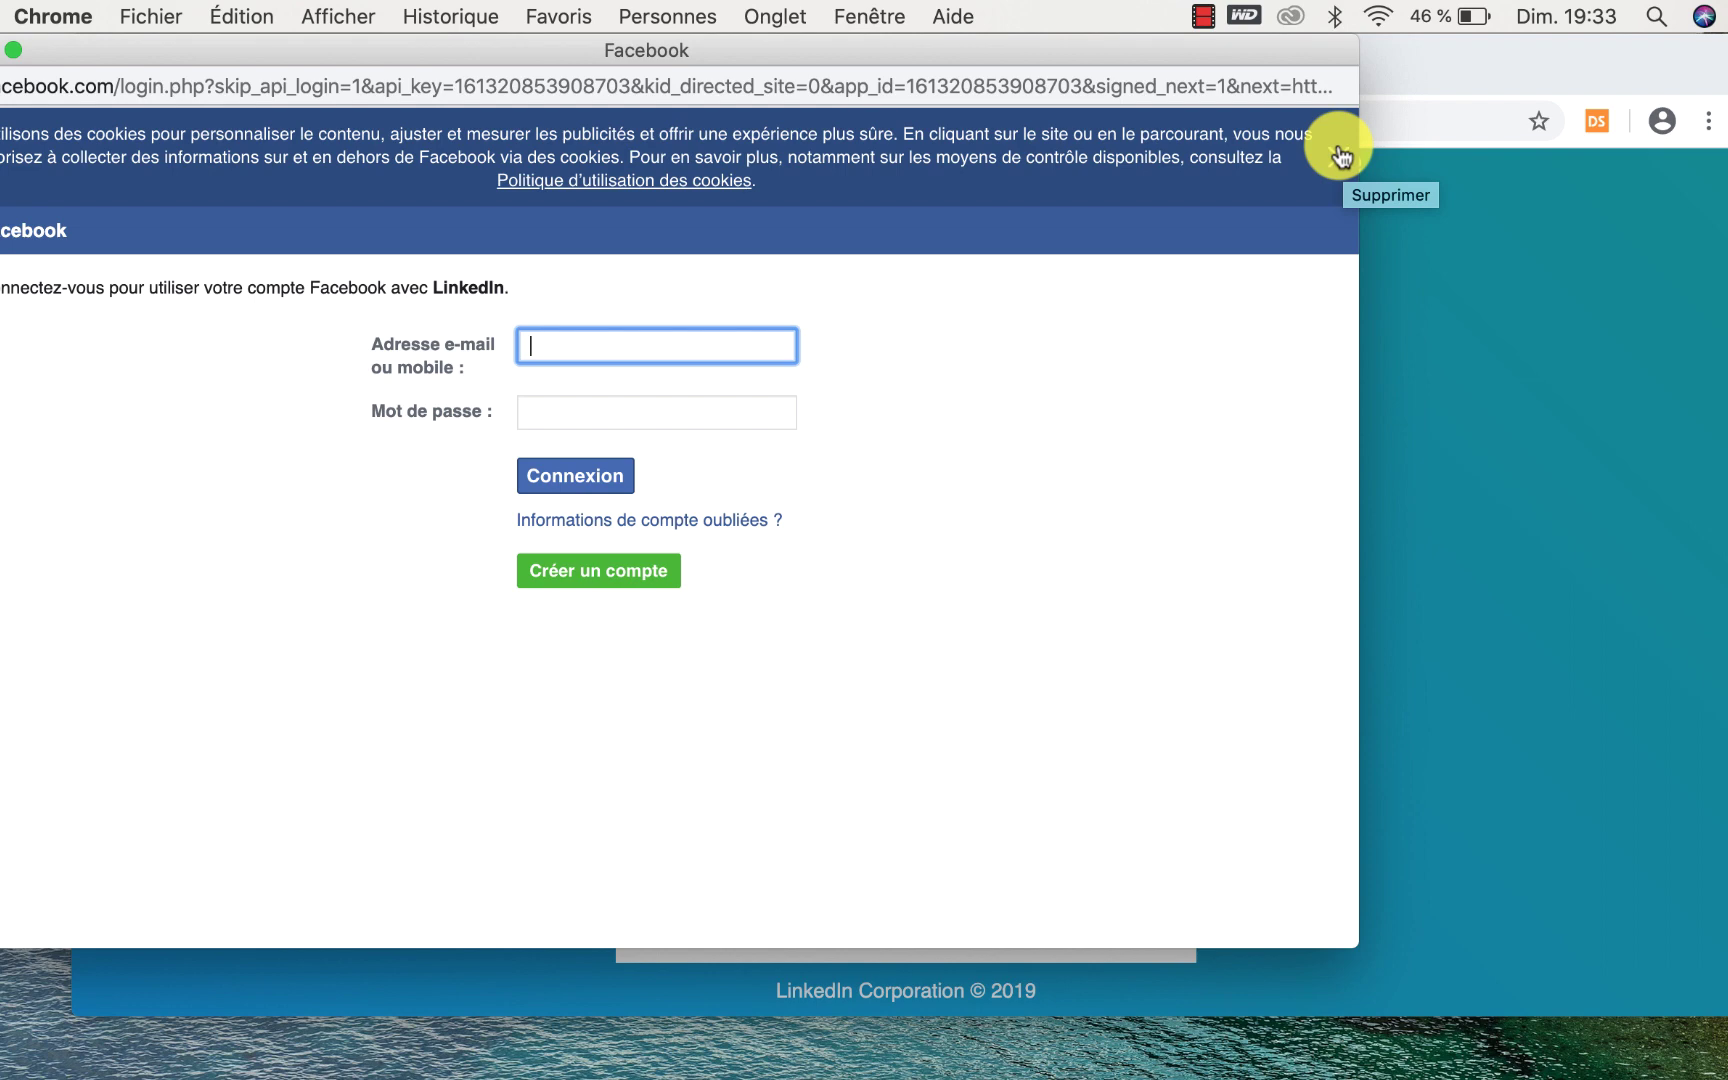
left_click(1340, 155)
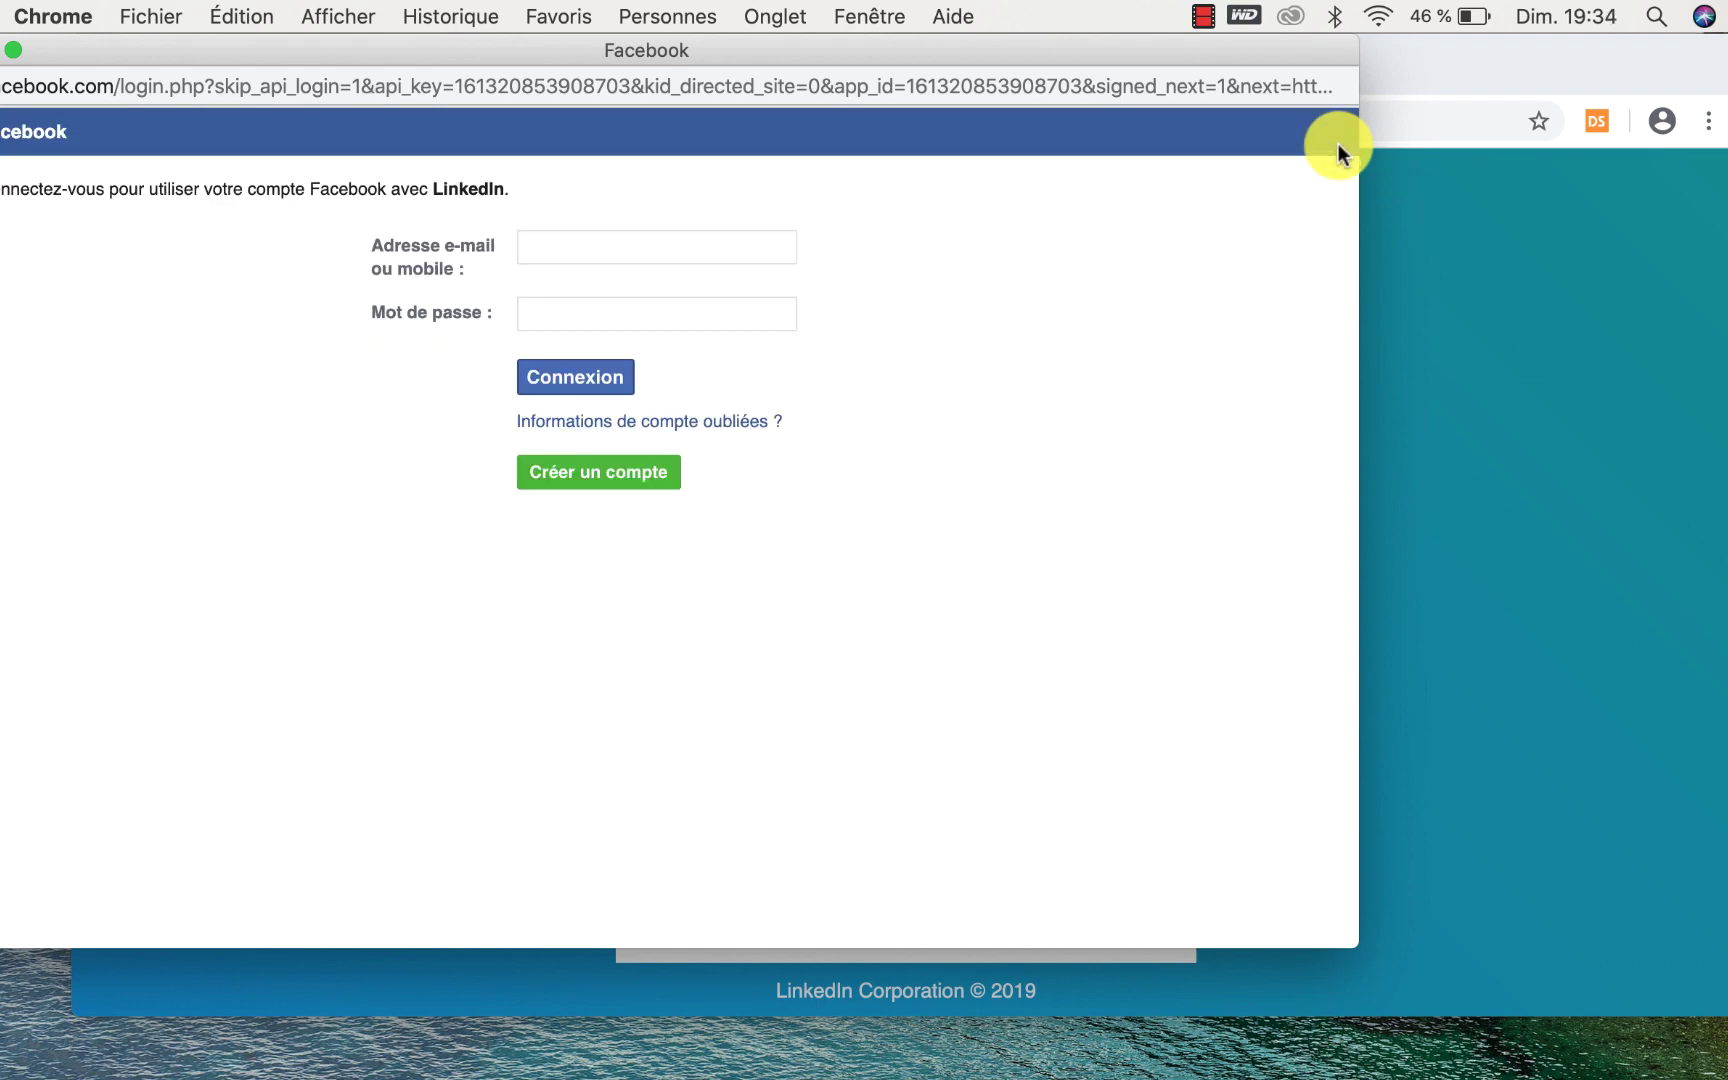
left_click(2, 50)
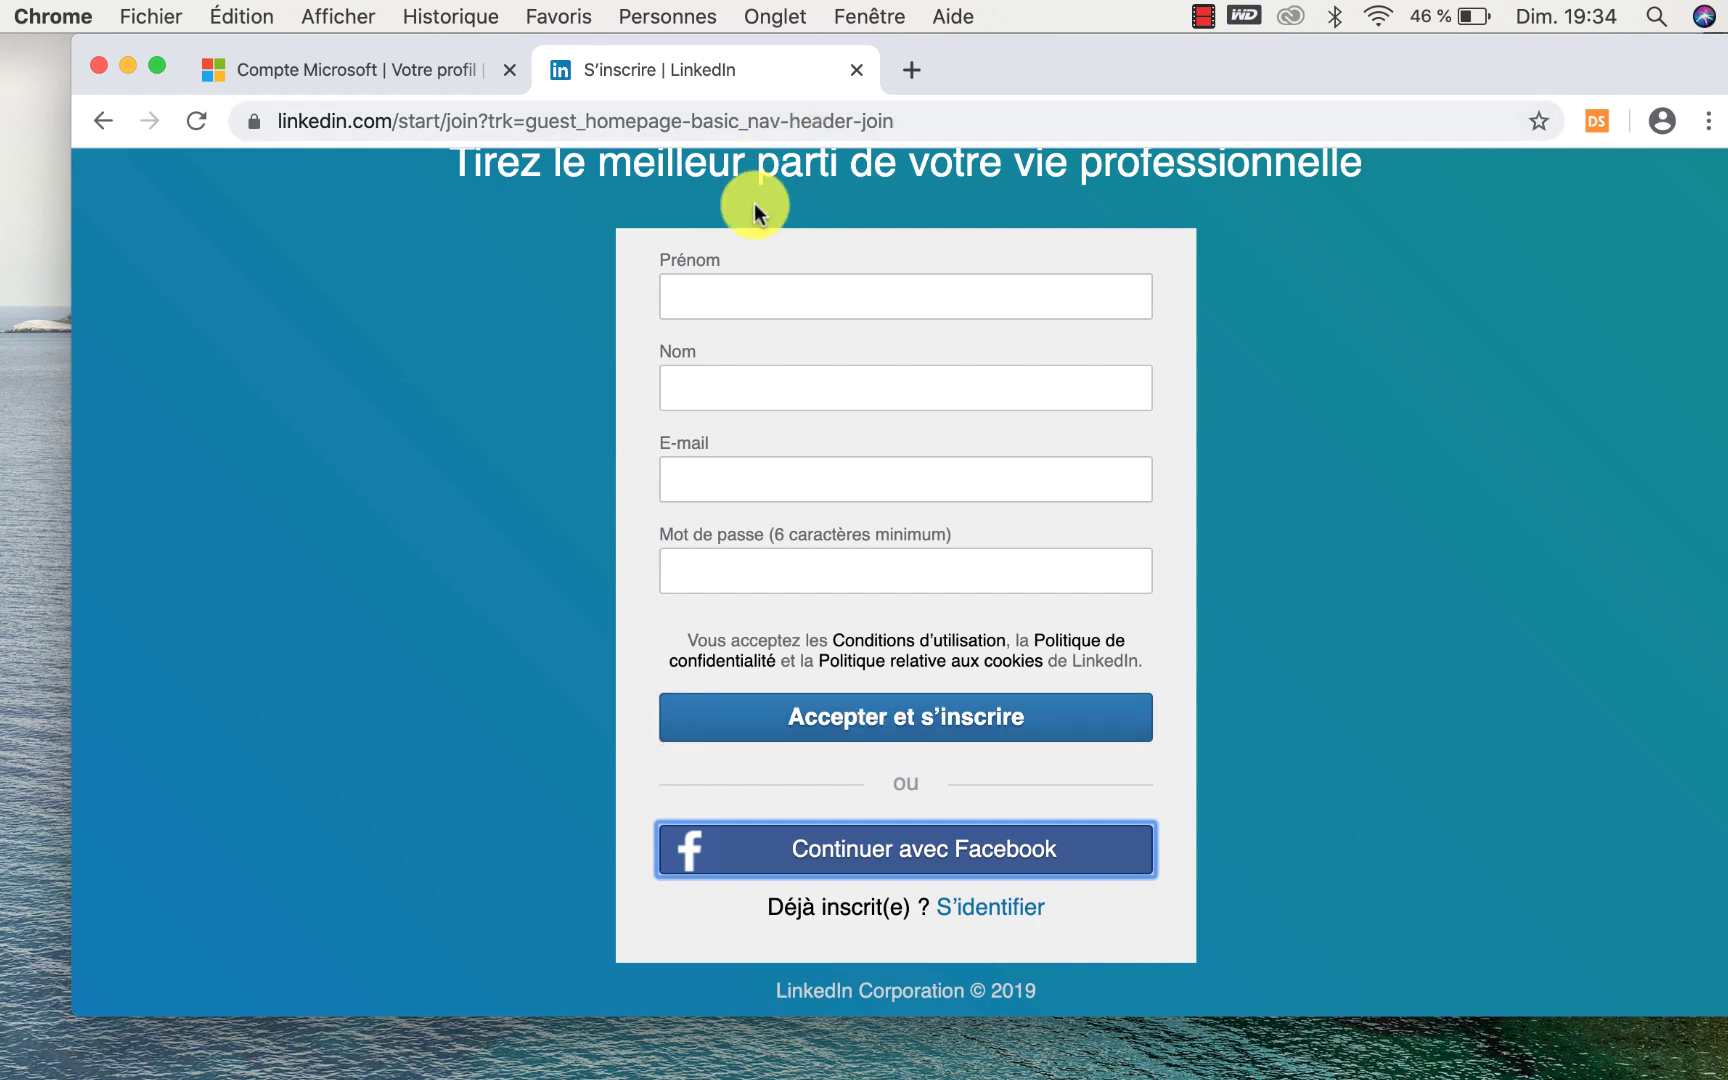
left_click(744, 297)
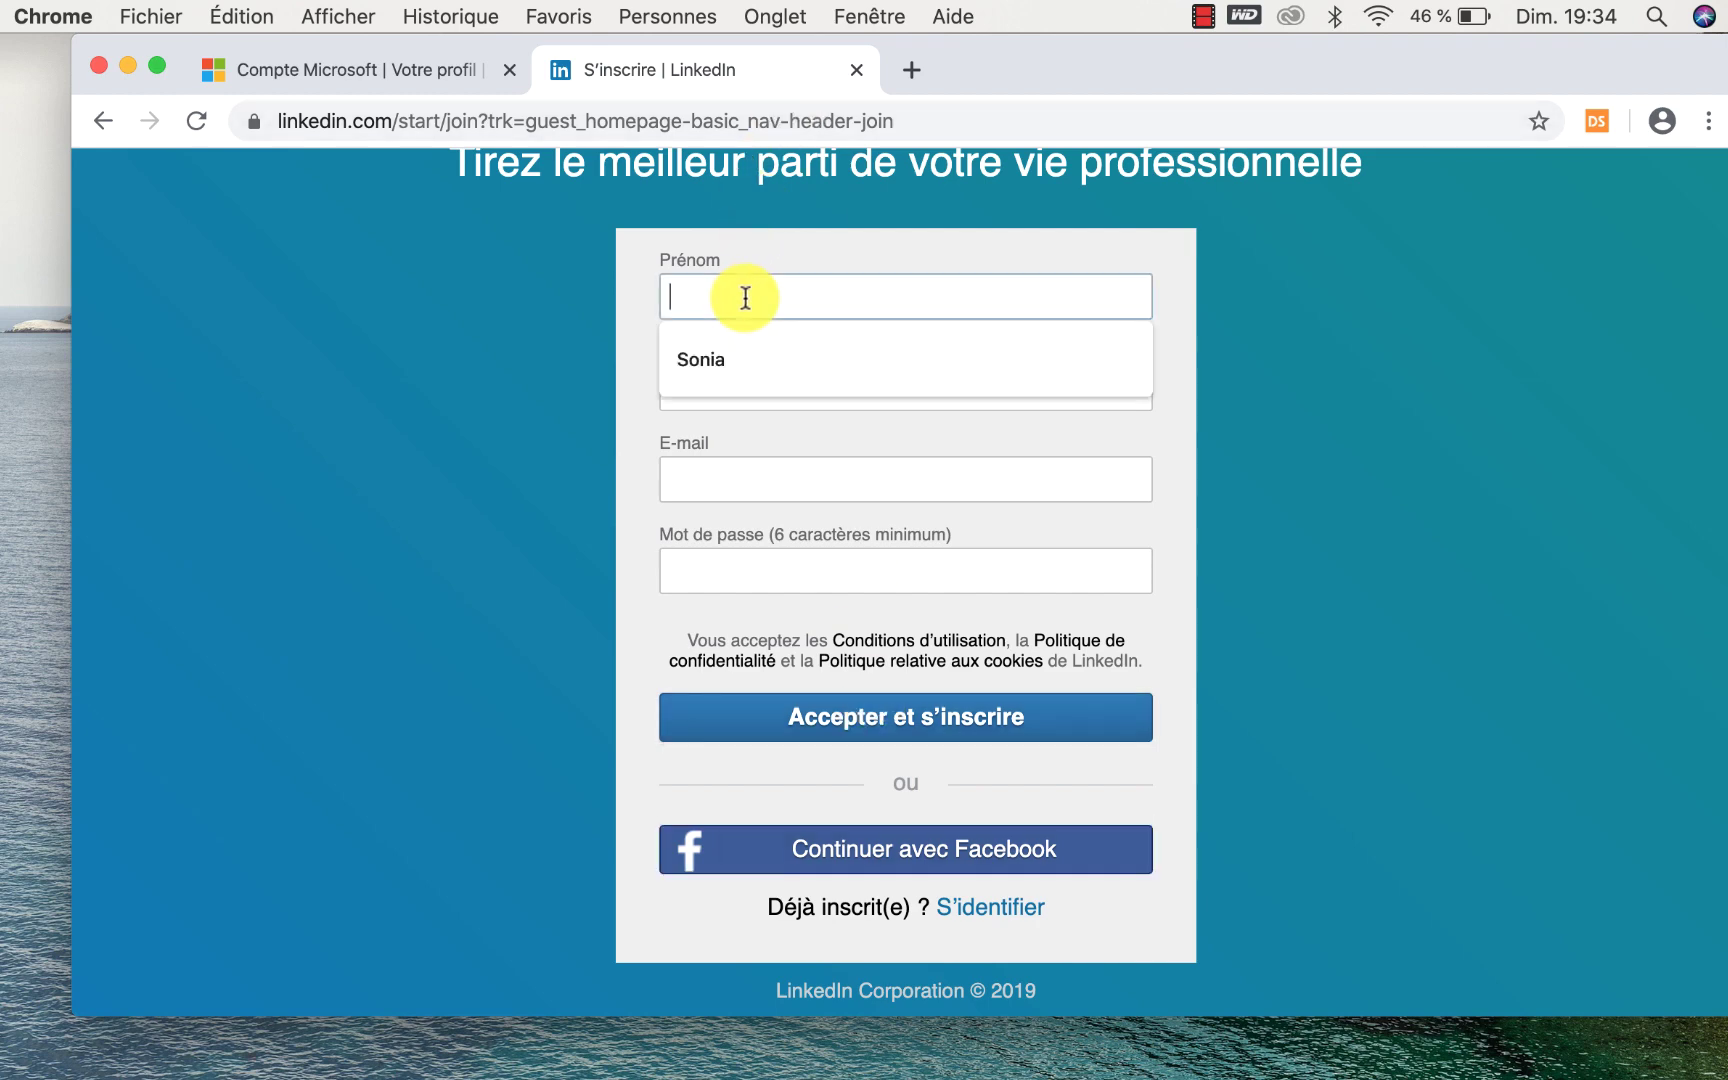
Accept the suggested first name and enter the last name.
left_click(738, 381)
left_click(720, 393)
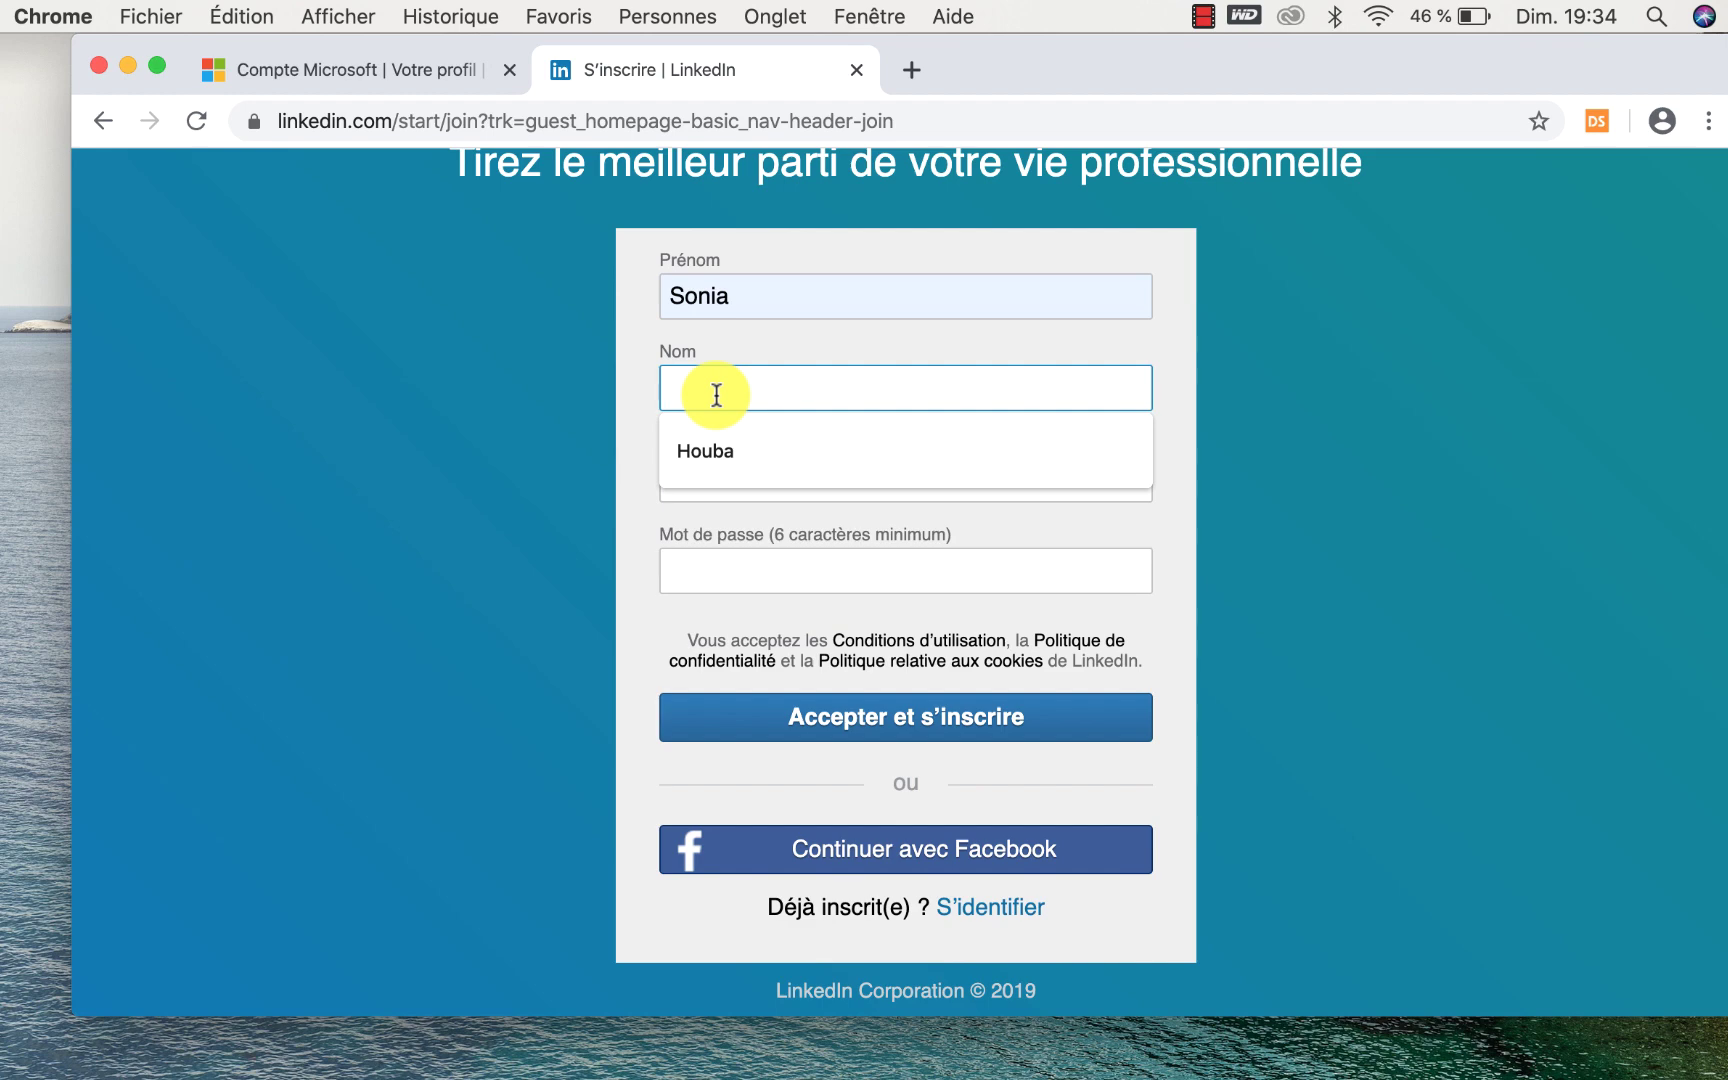
type("Biloute")
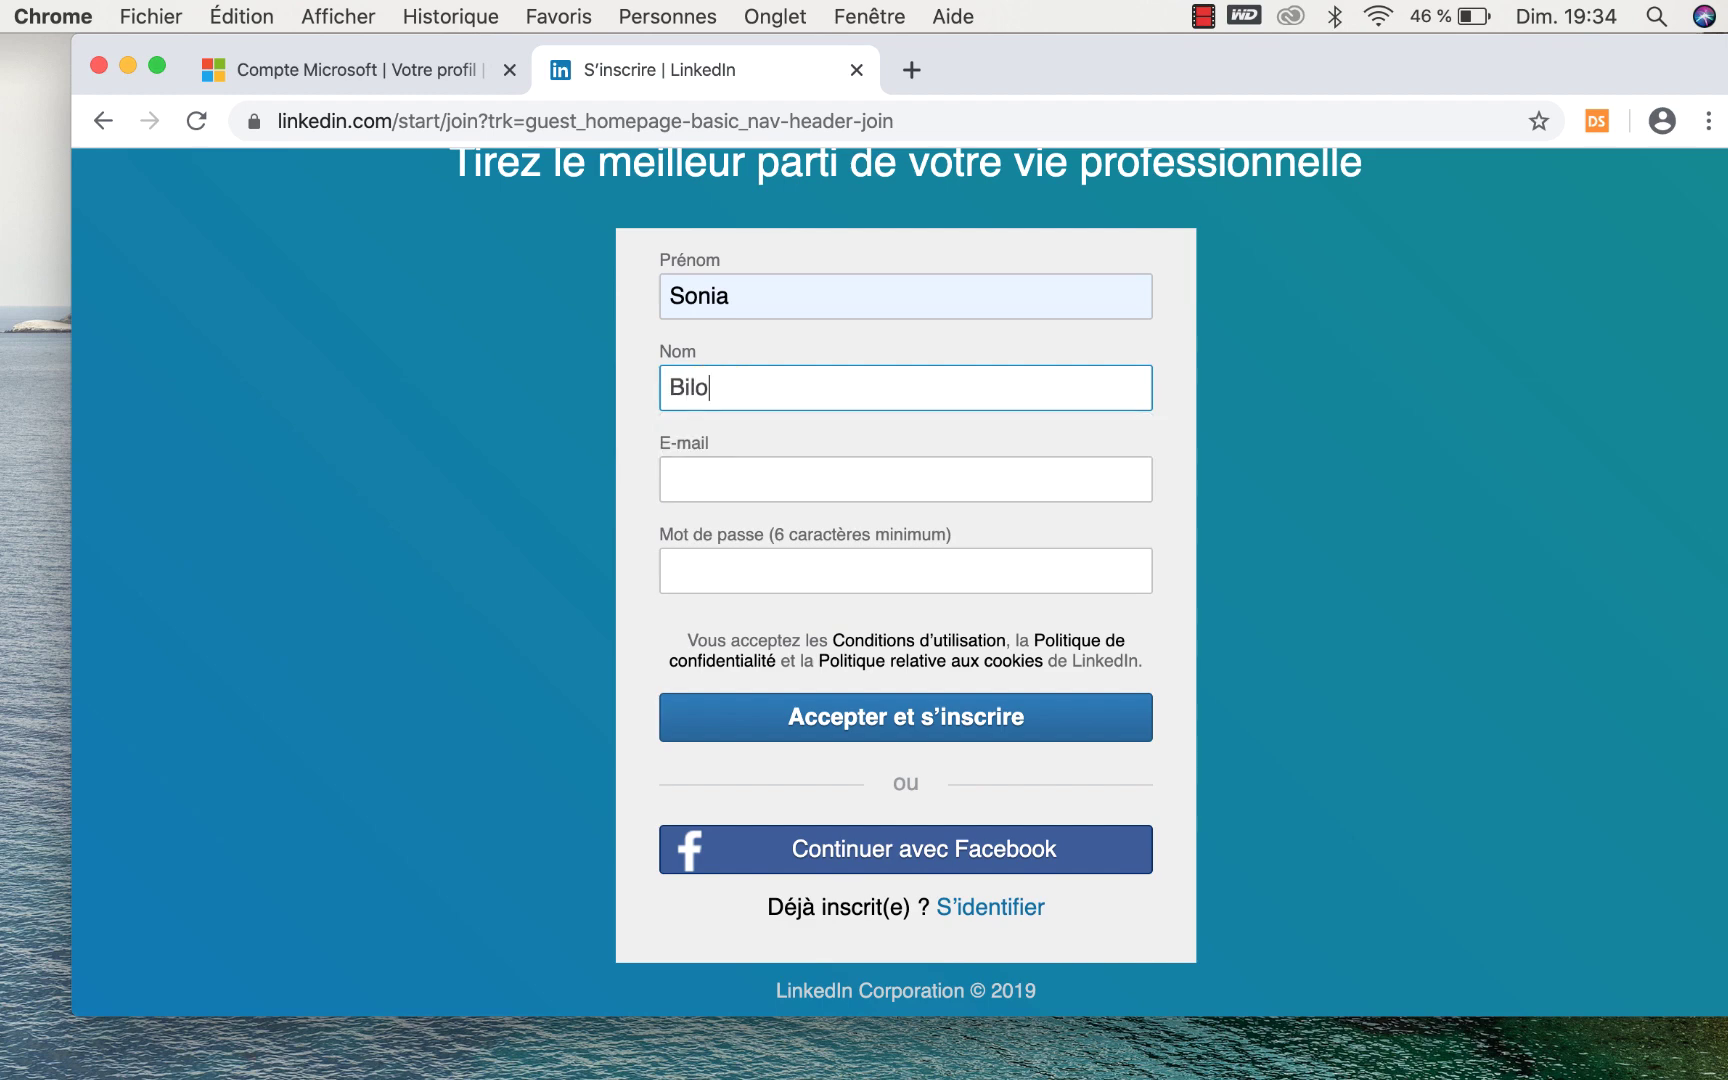
left_click(677, 478)
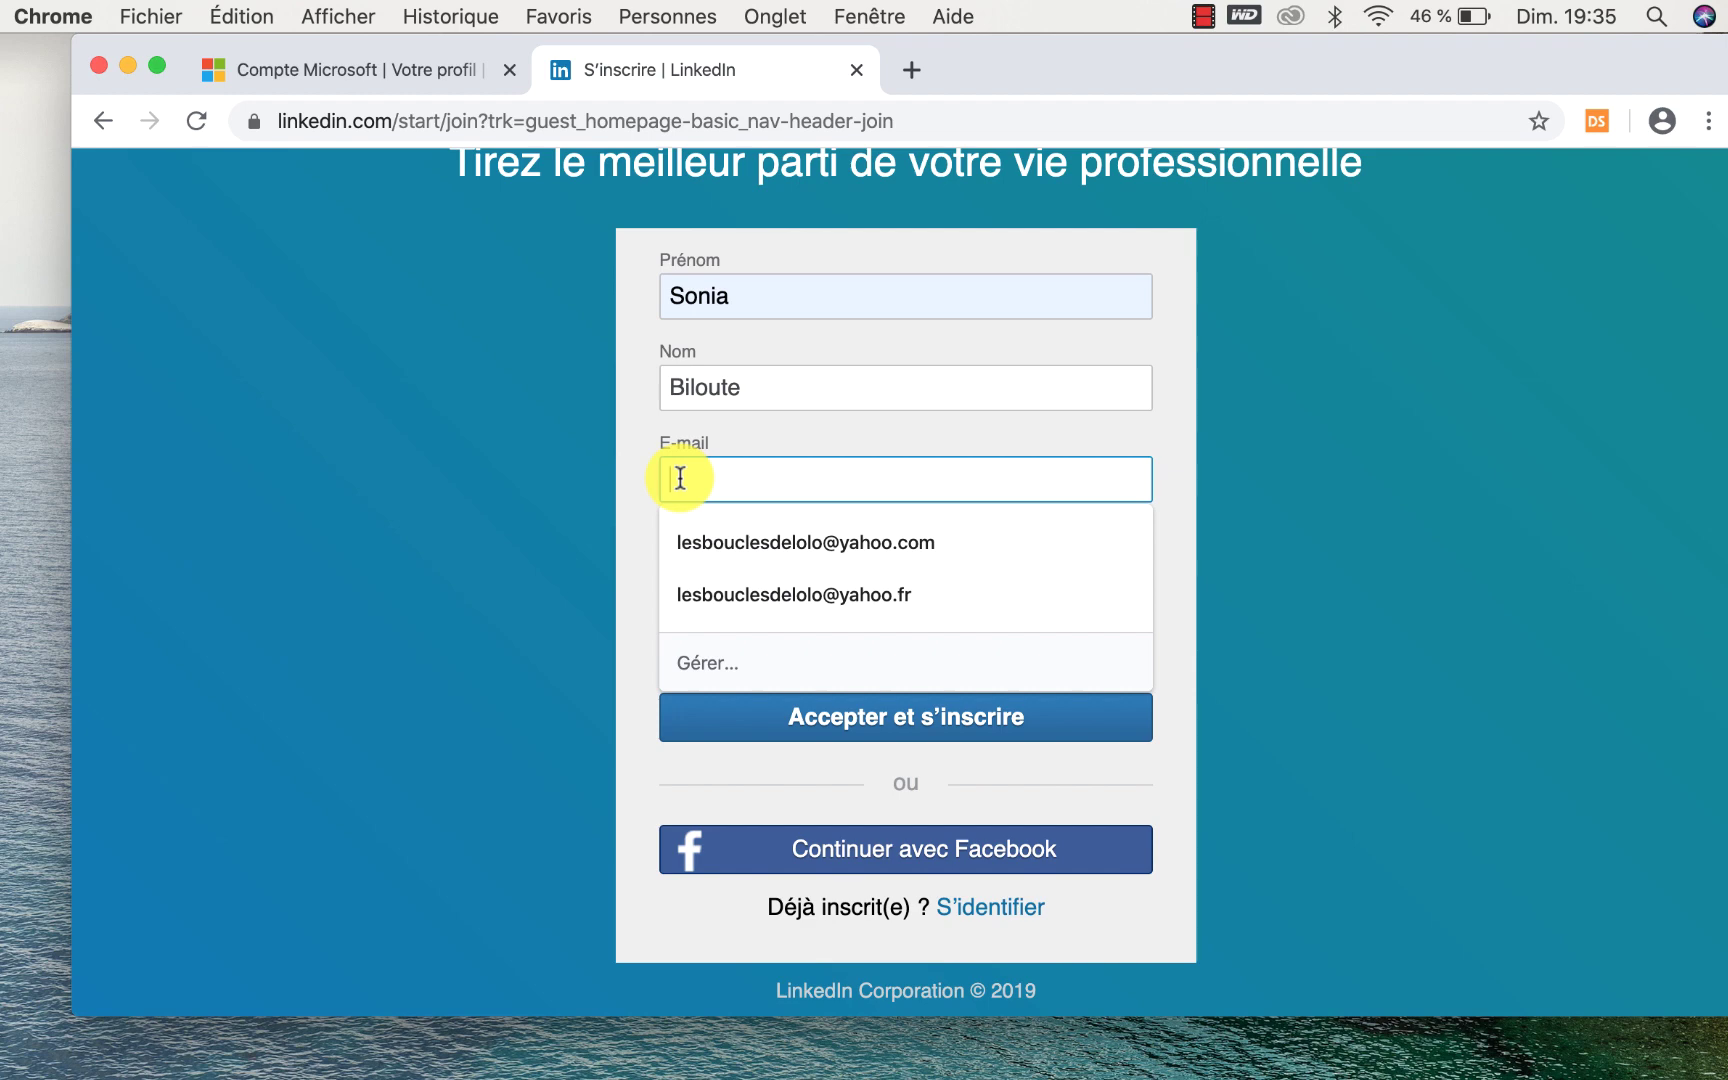
type("s")
key("BackSpace")
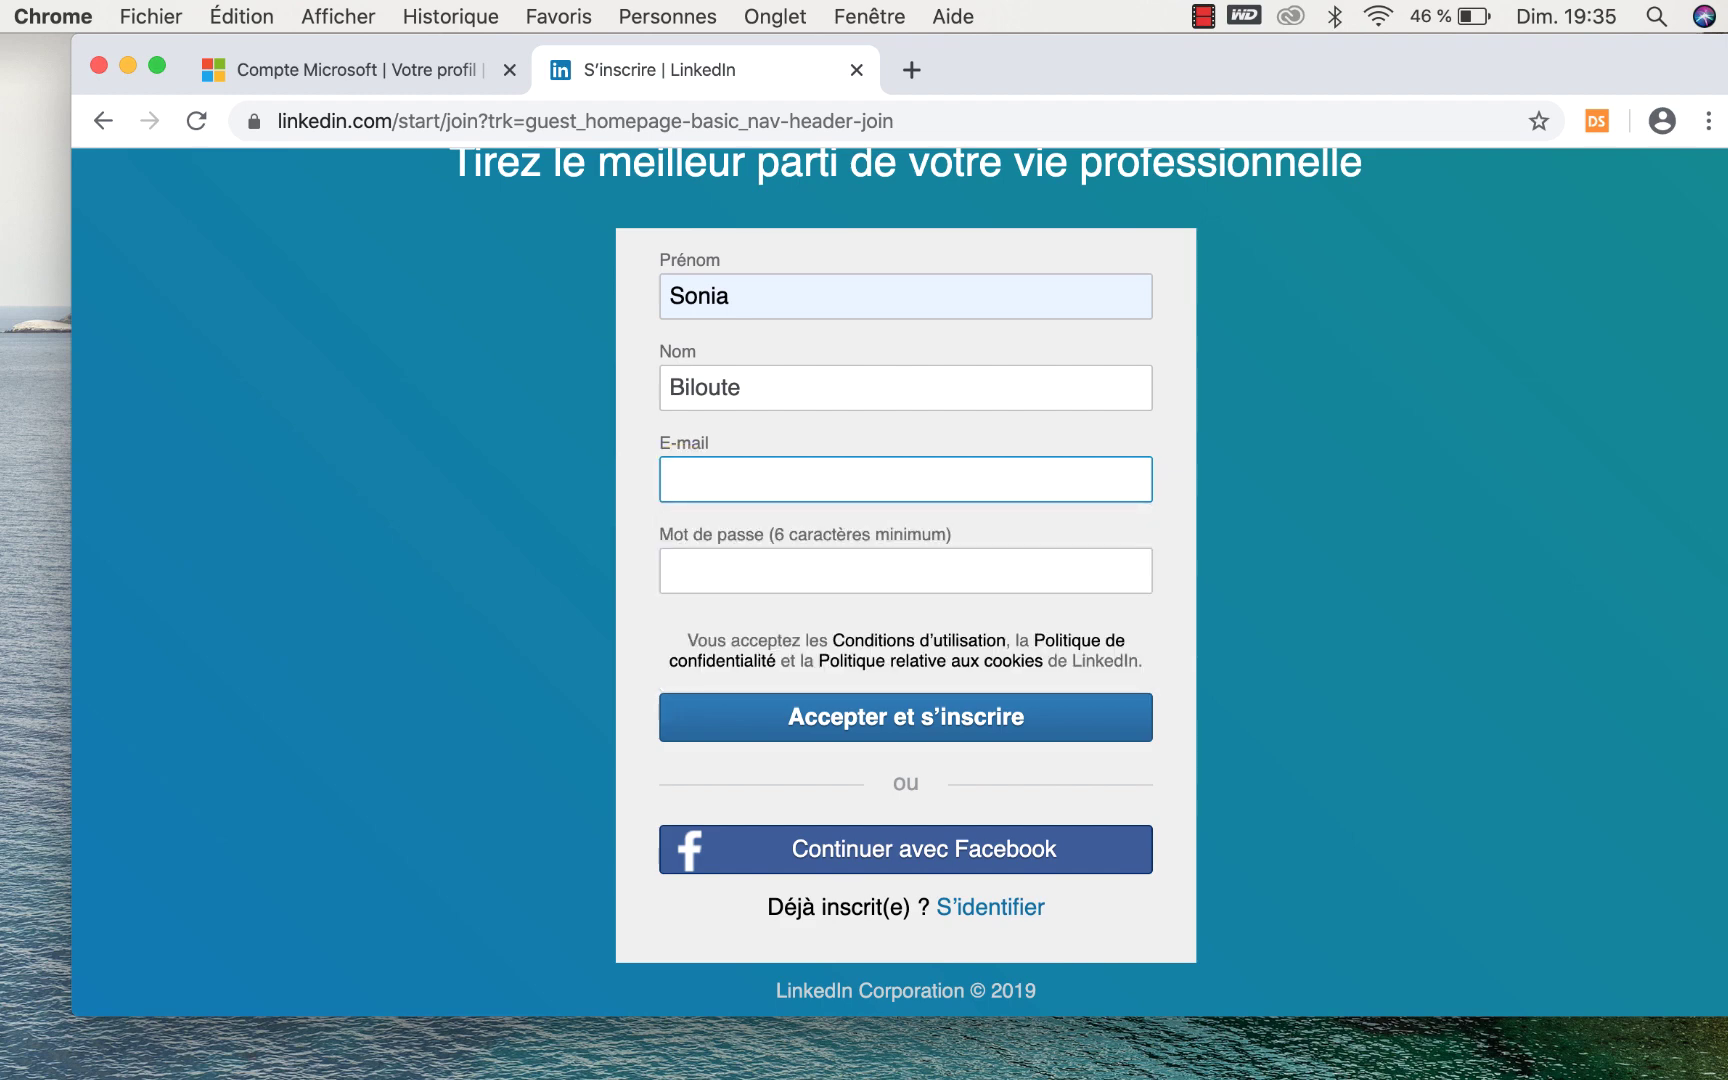
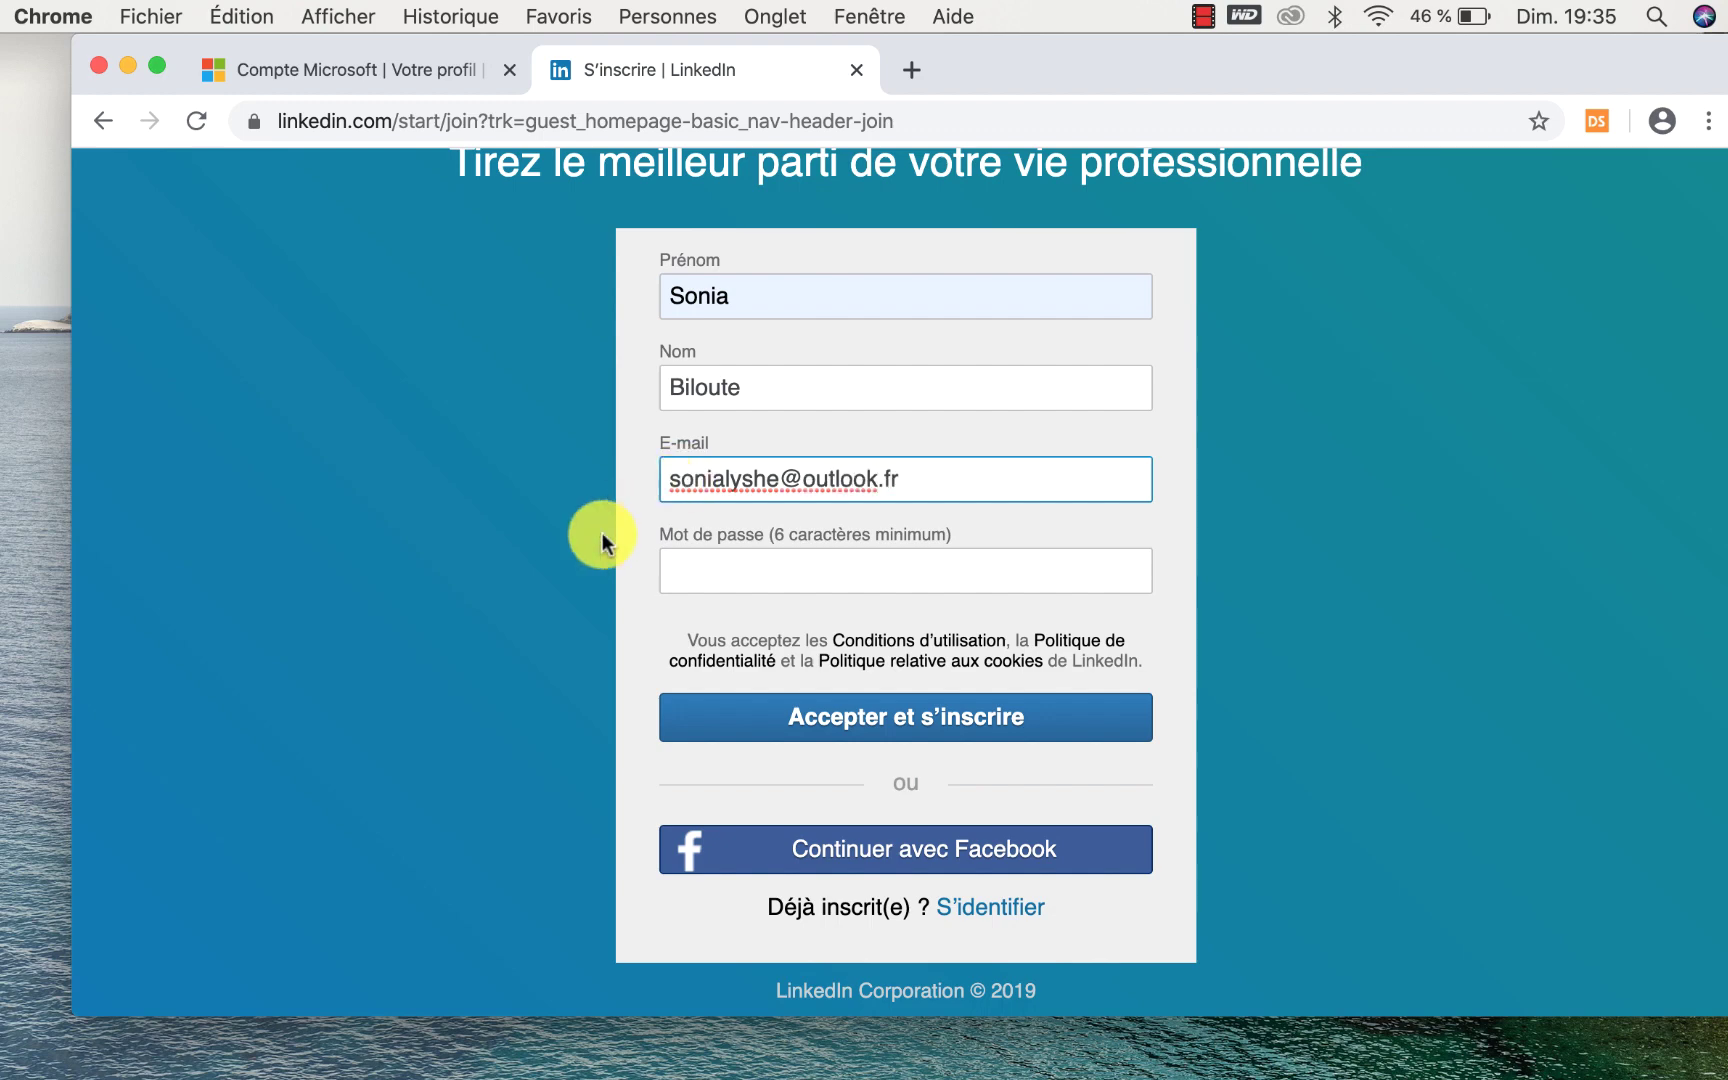
Enter the account password and submit with 'Accepter et s'inscrire', declining password saving.
left_click(686, 555)
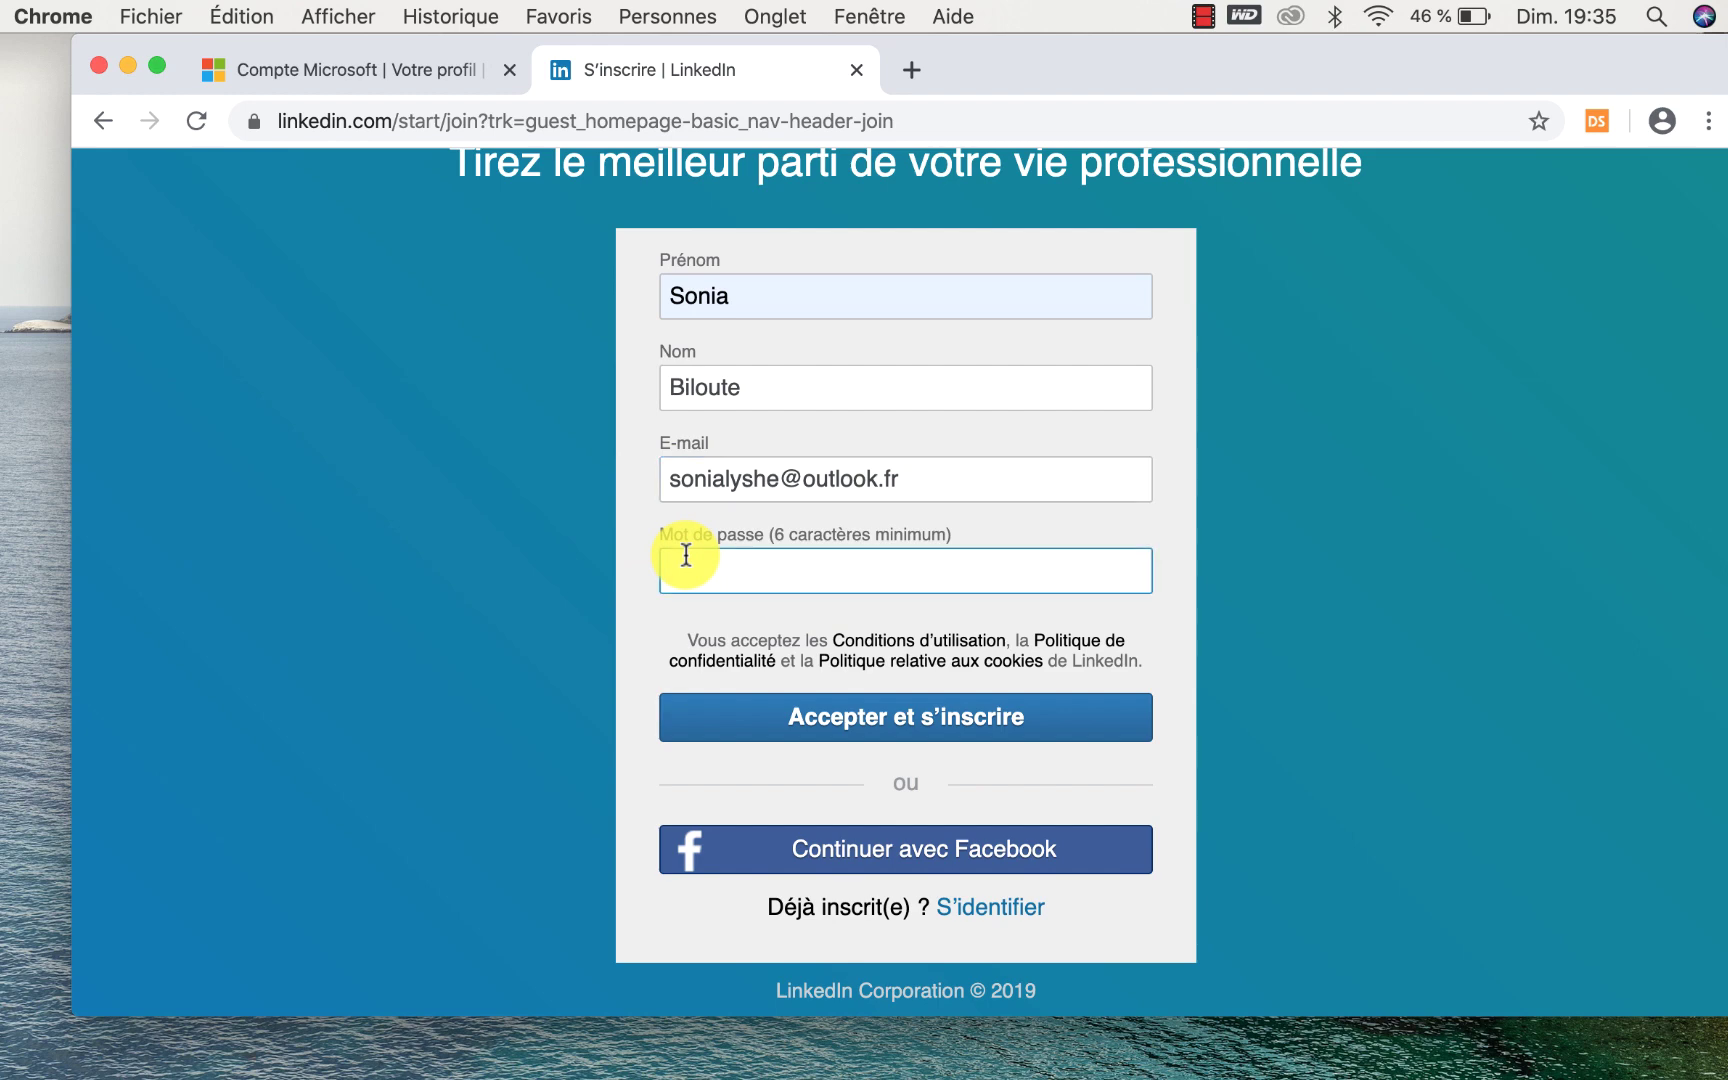
left_click(893, 720)
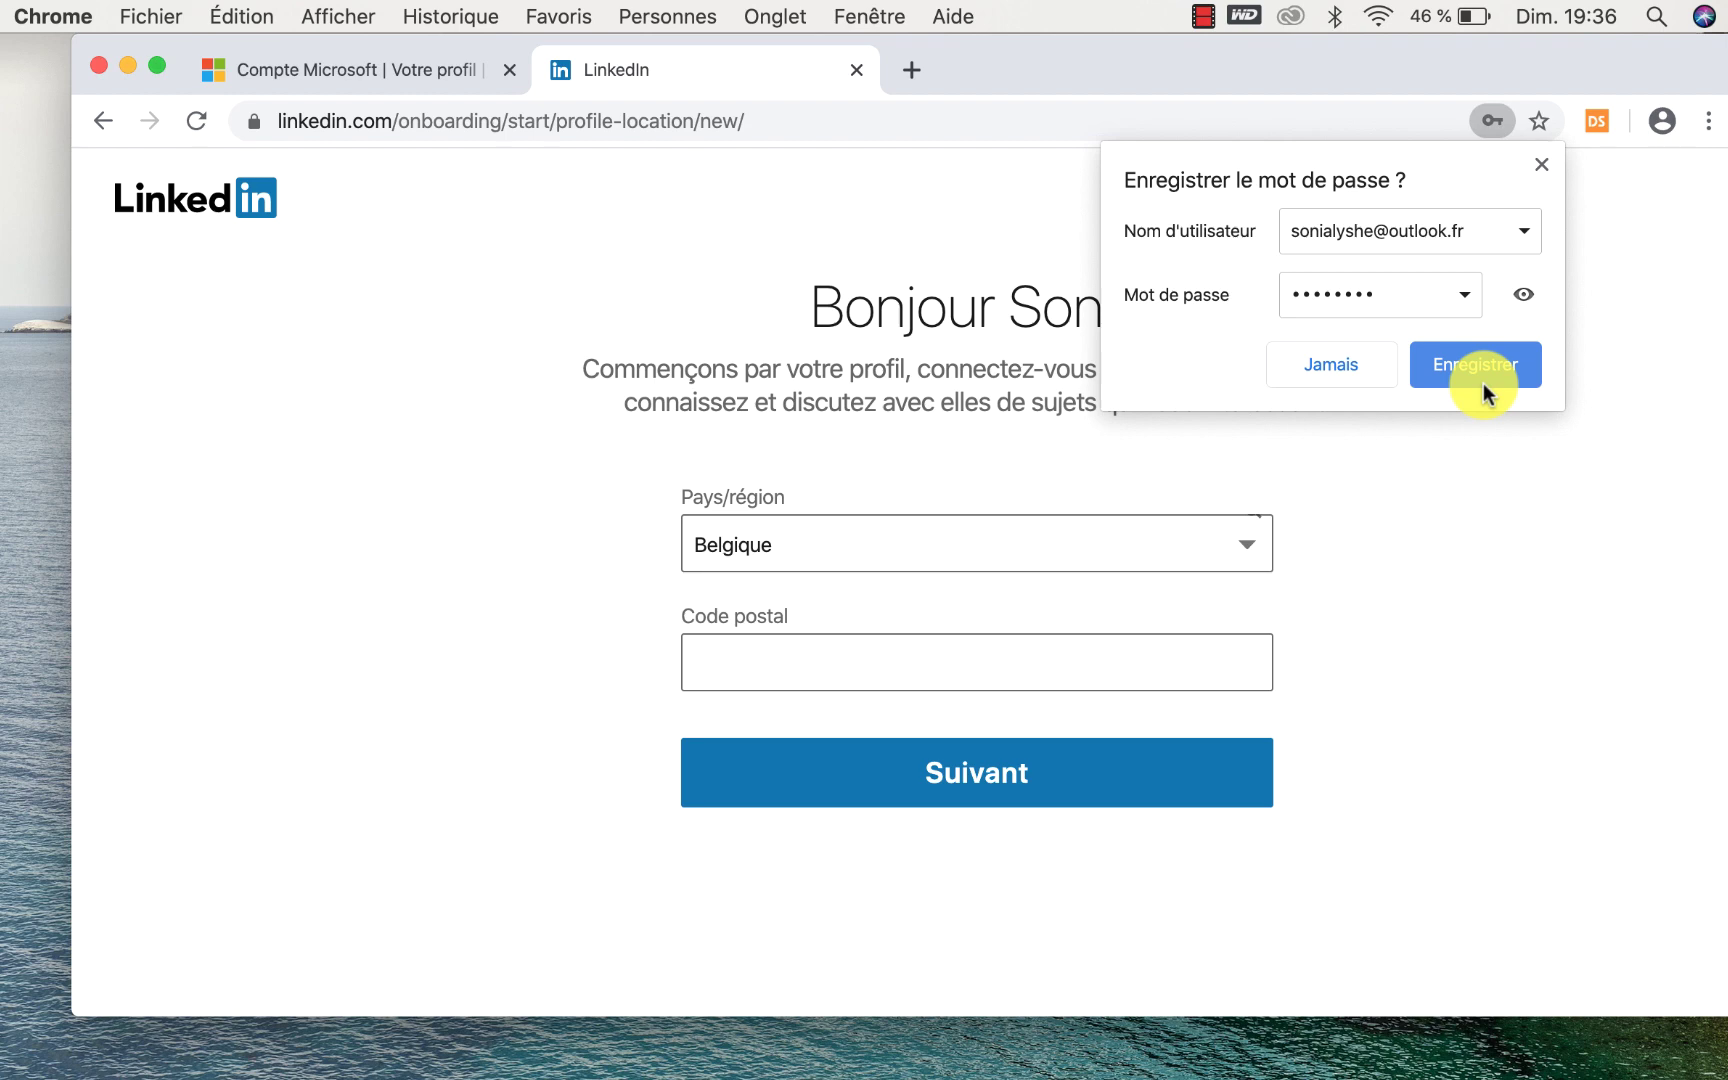
left_click(1542, 164)
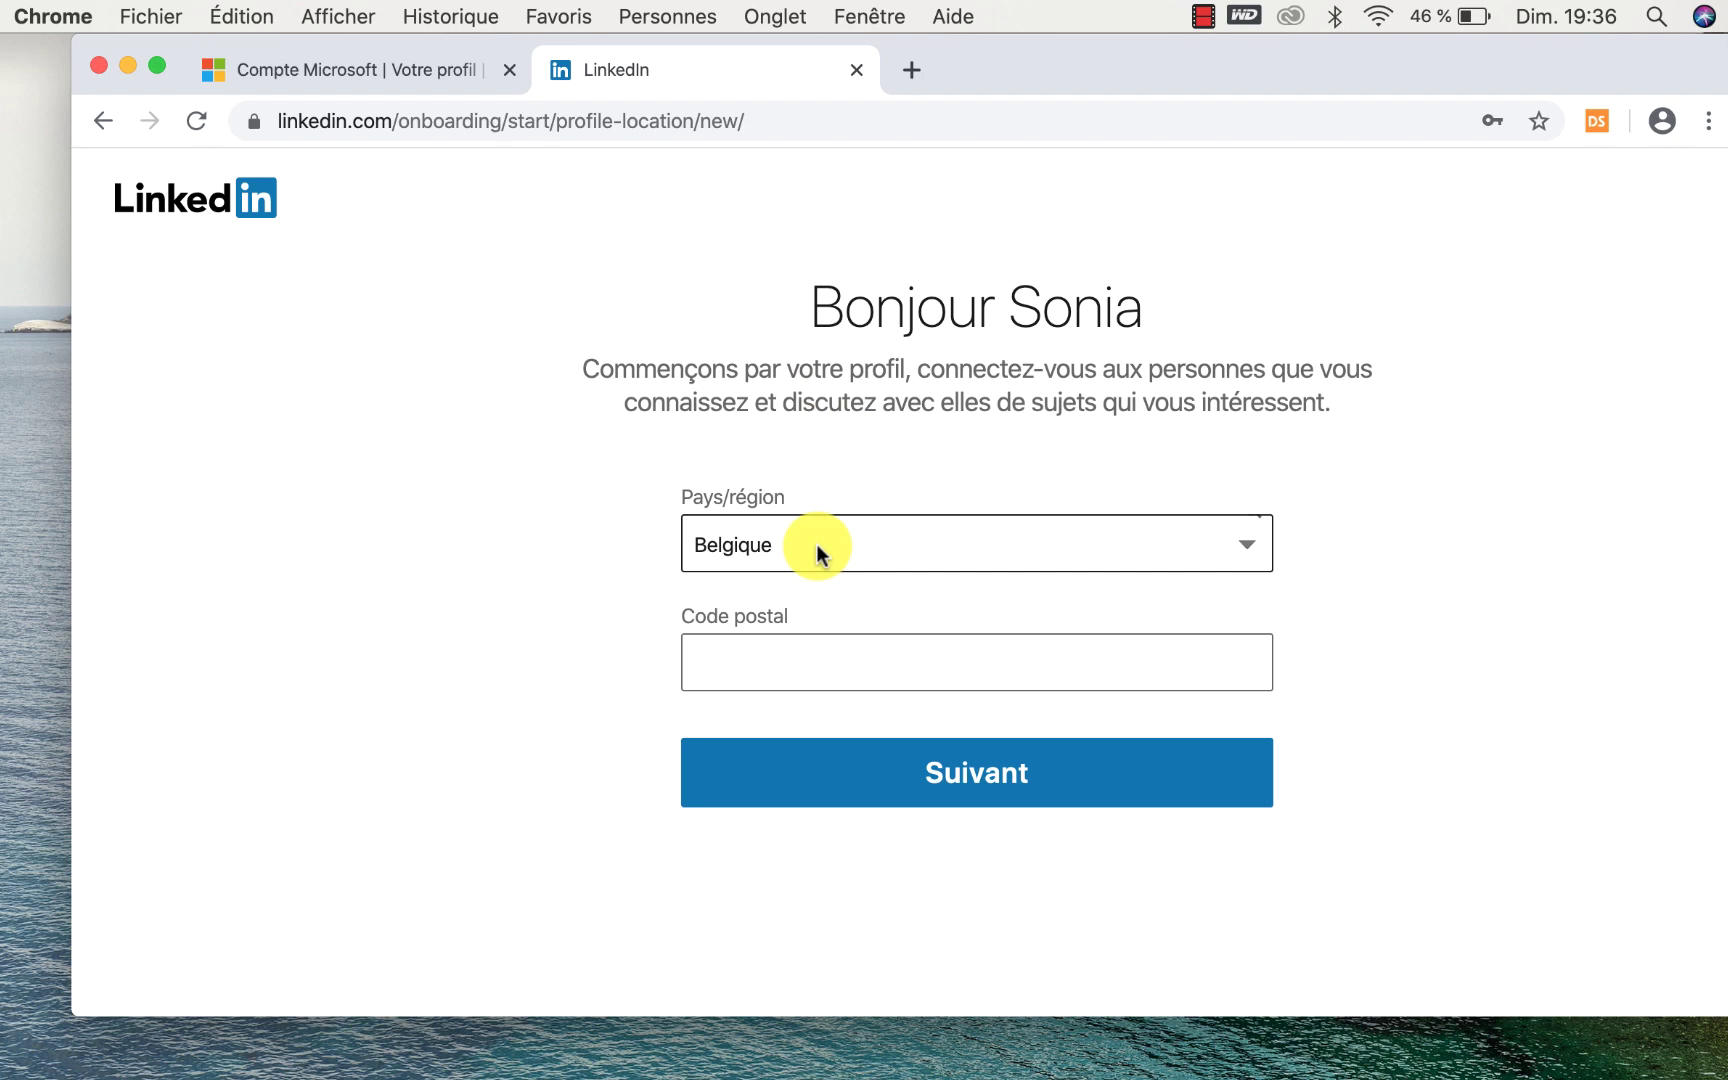
Fill postal code 1050 from the autofill suggestion and continue with Suivant.
left_click(744, 662)
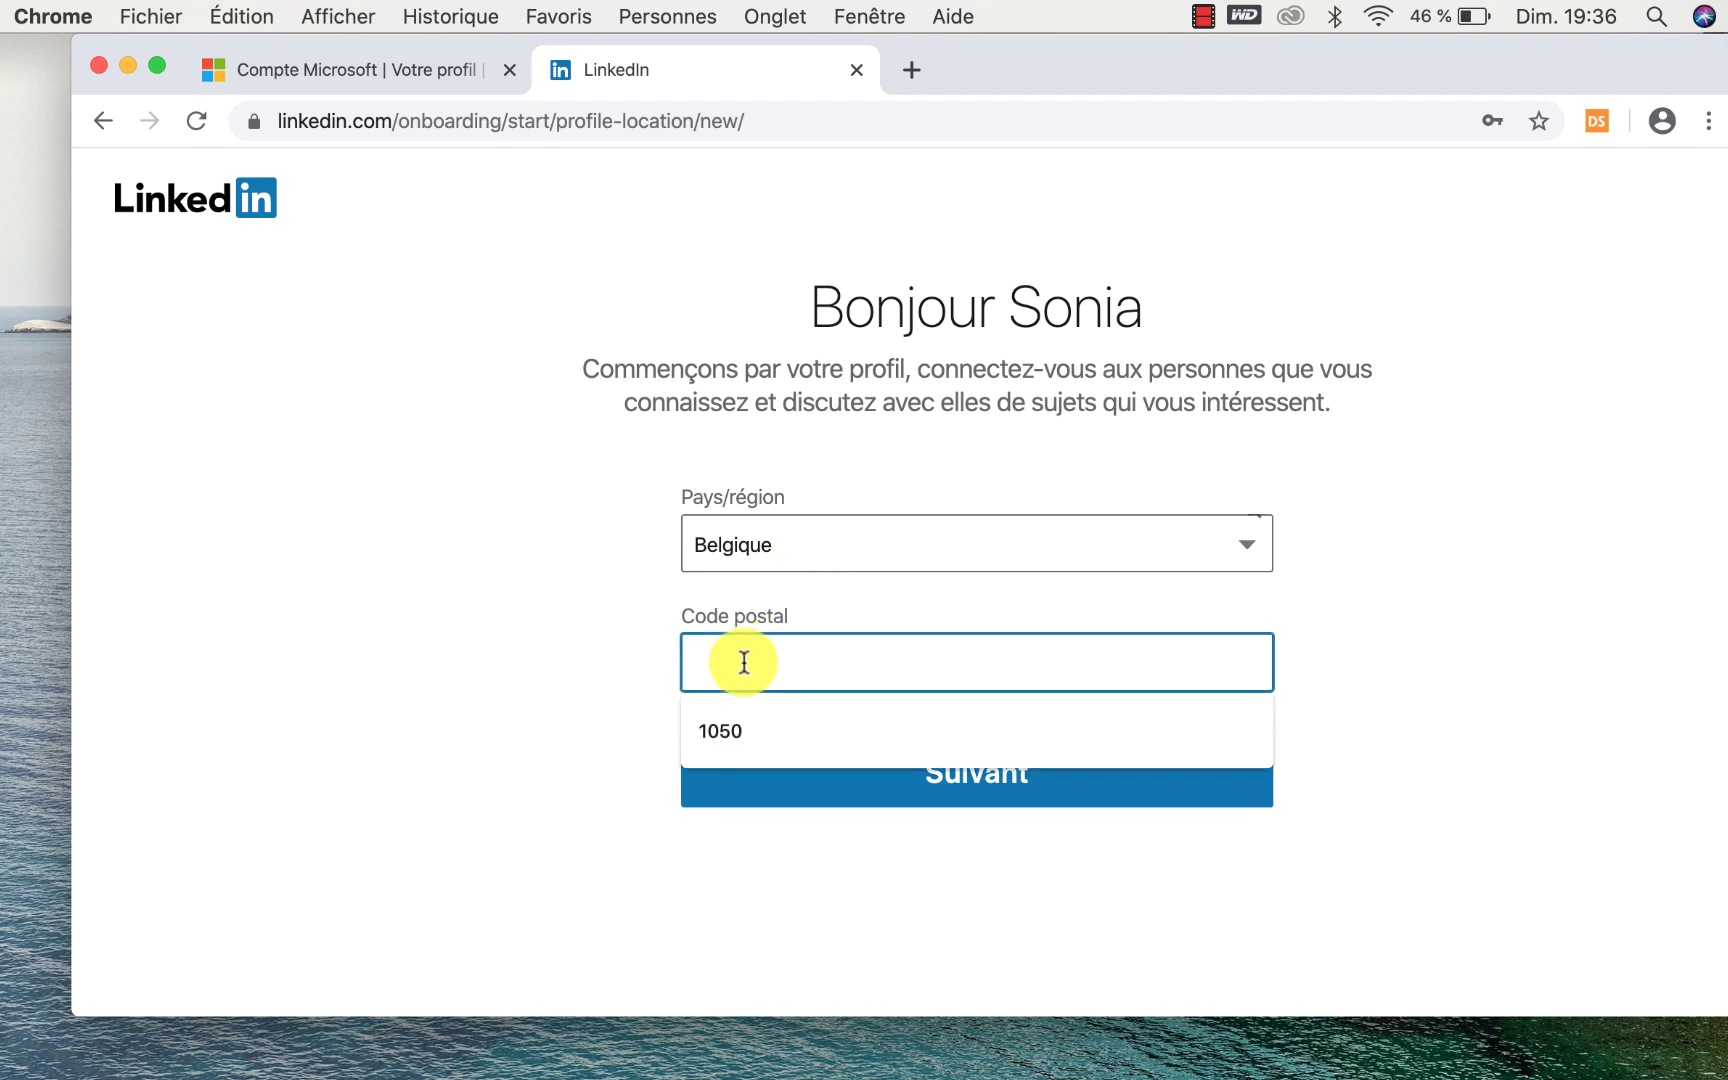
left_click(722, 724)
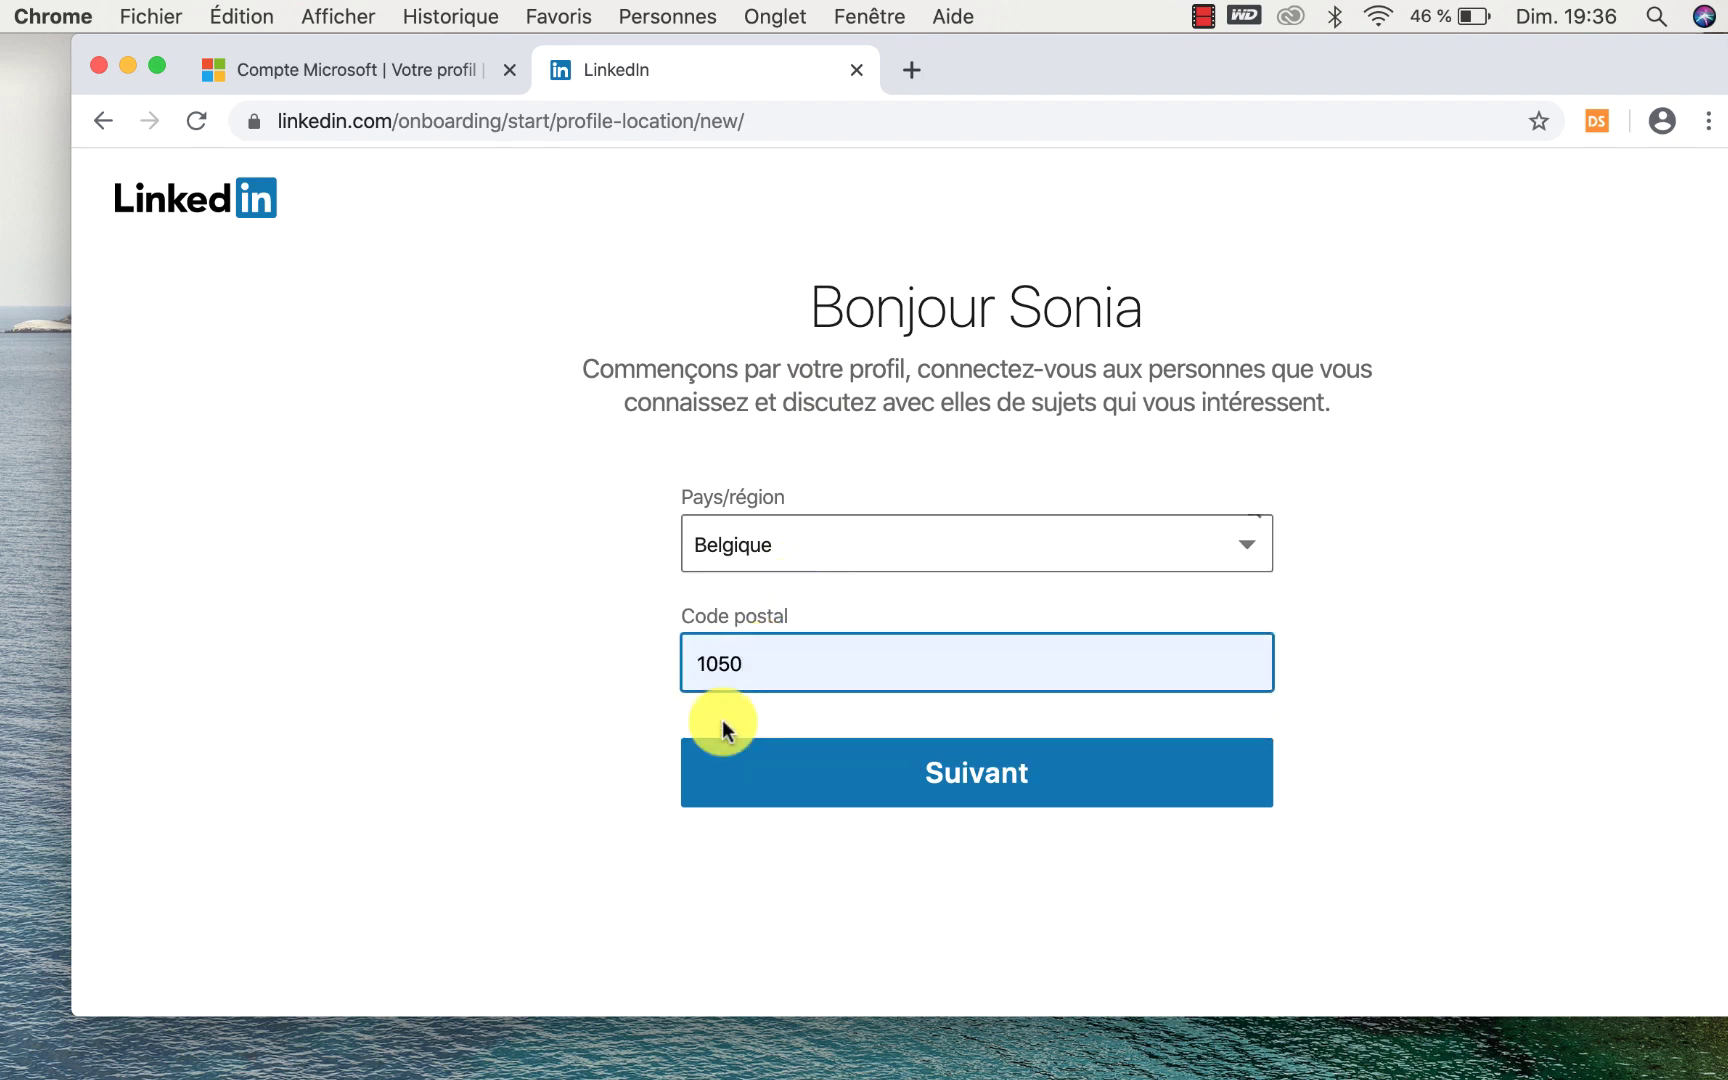
left_click(1027, 782)
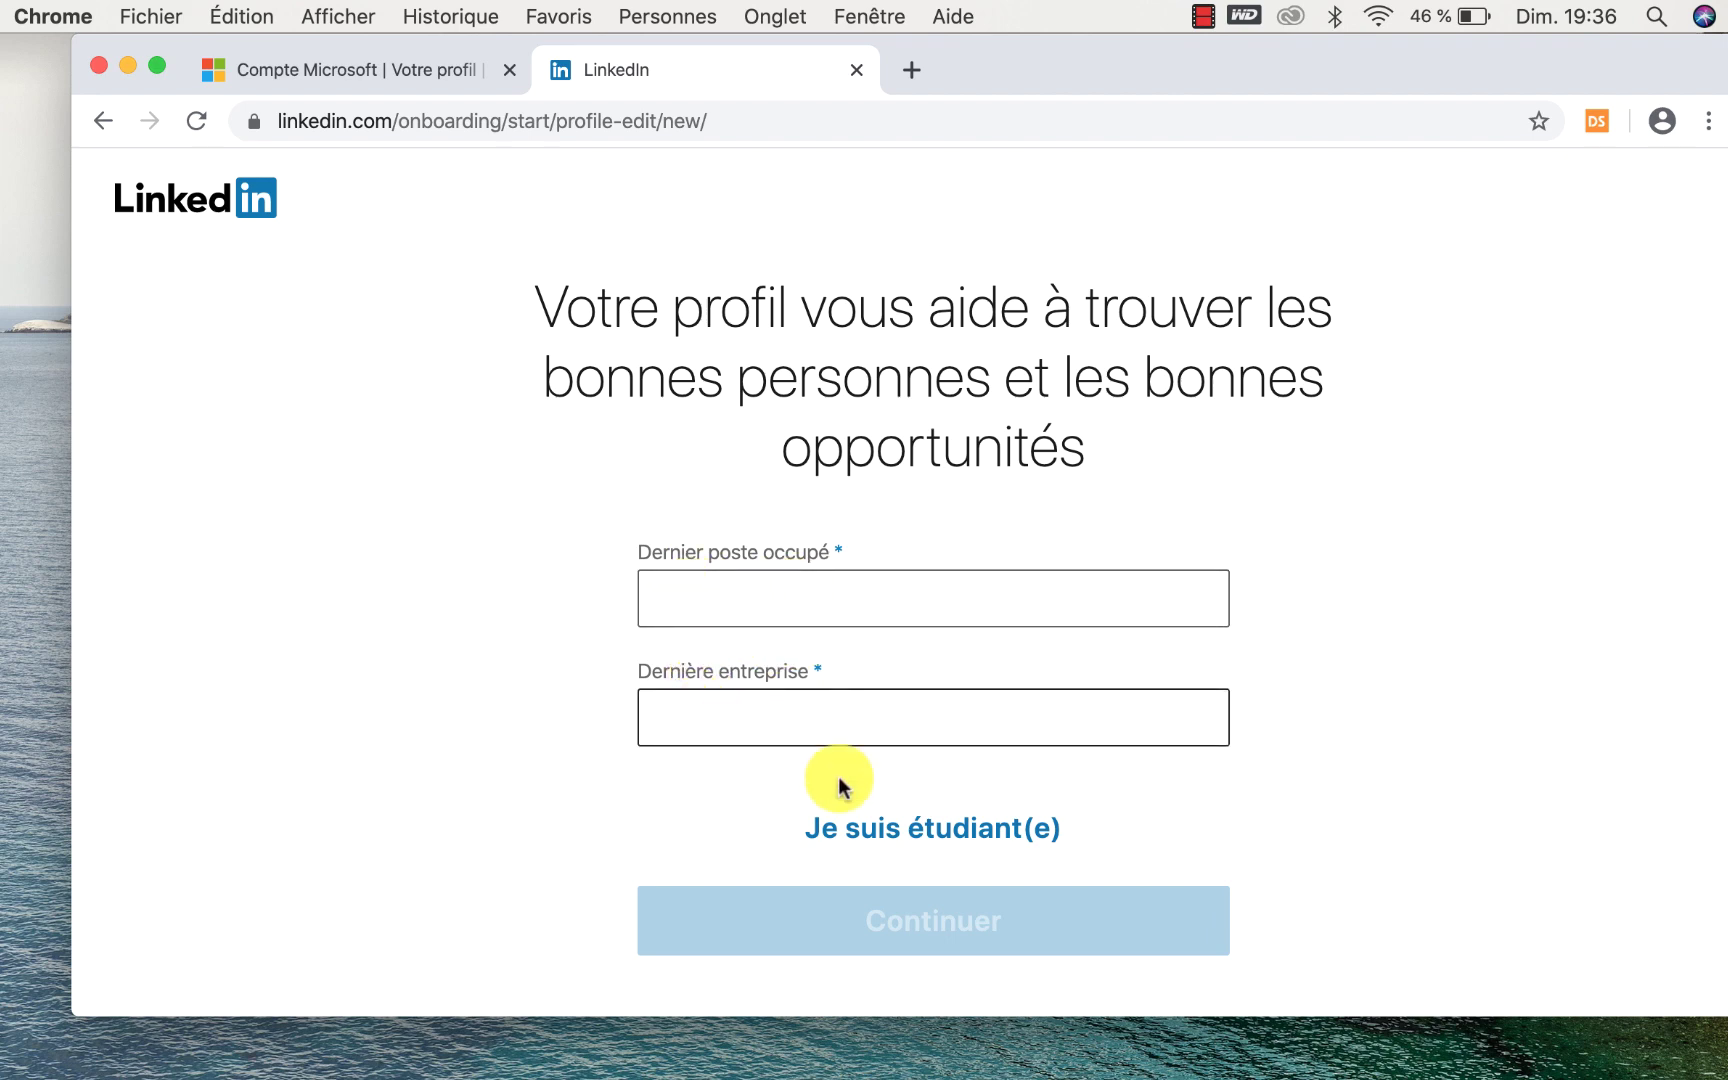
Set the last job title to Consultant RH from the suggestions.
left_click(730, 606)
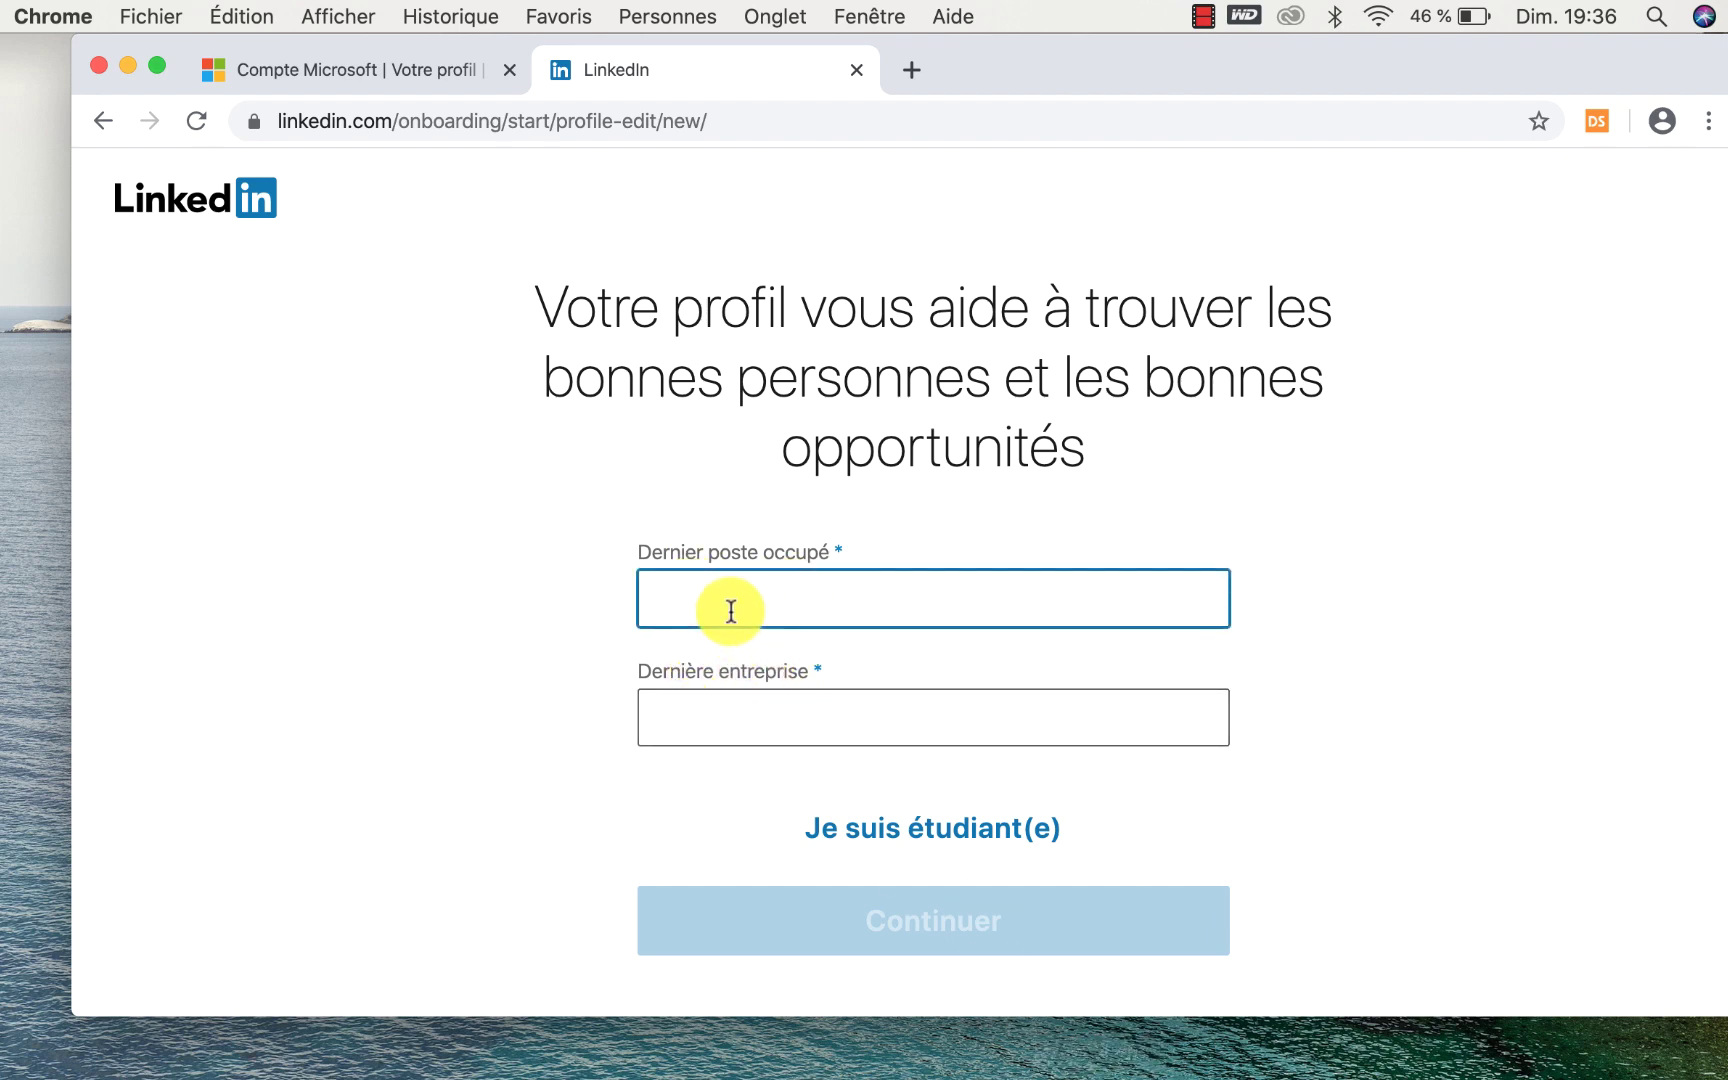
type("C")
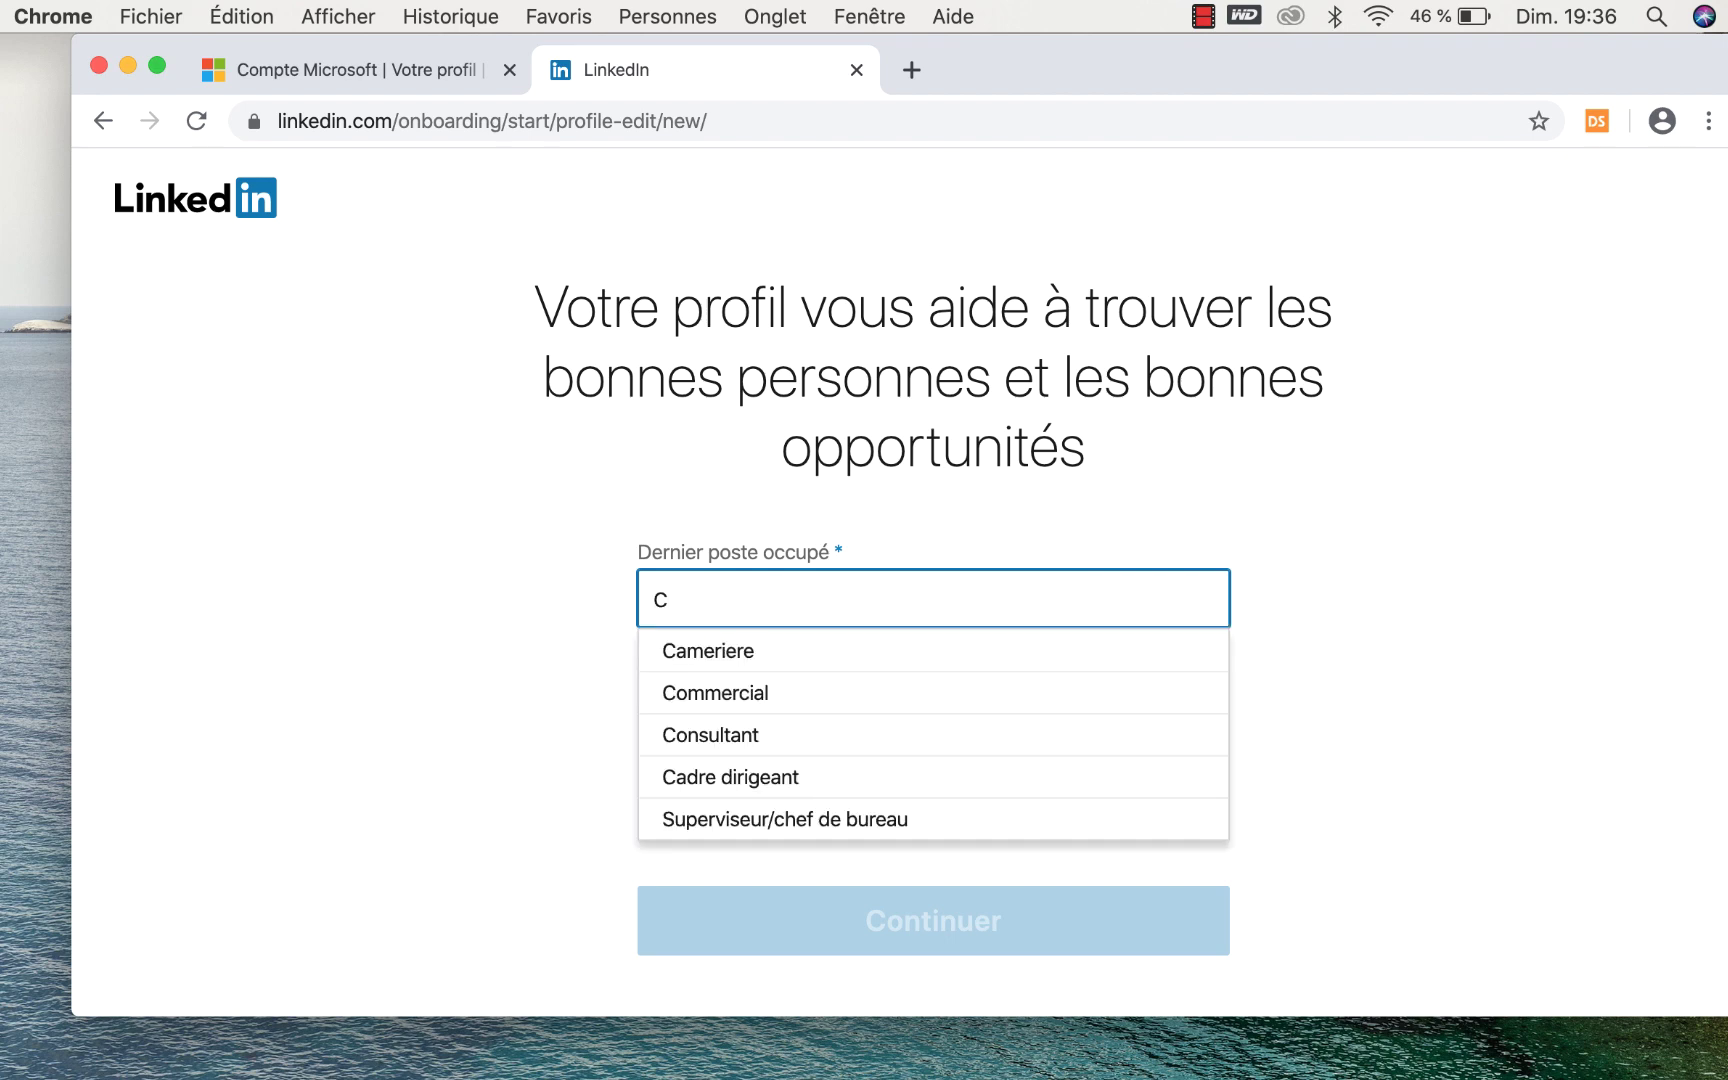
type("onsul")
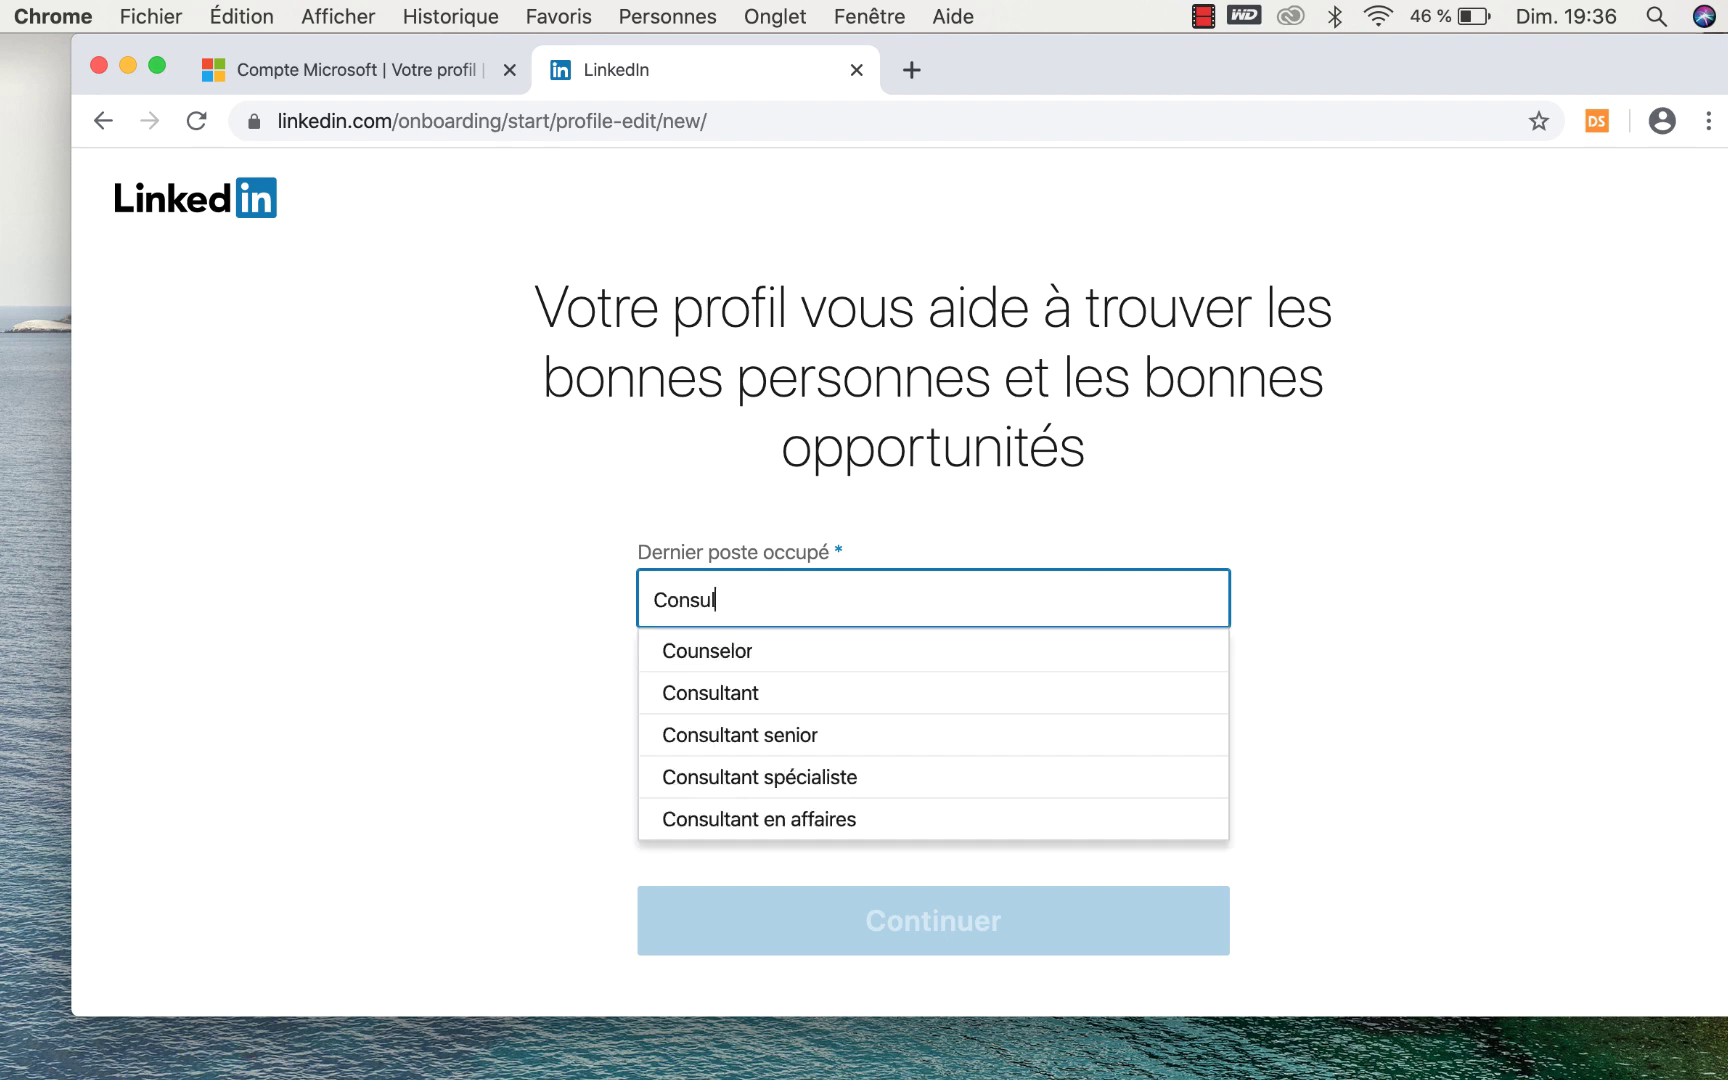
type("tante")
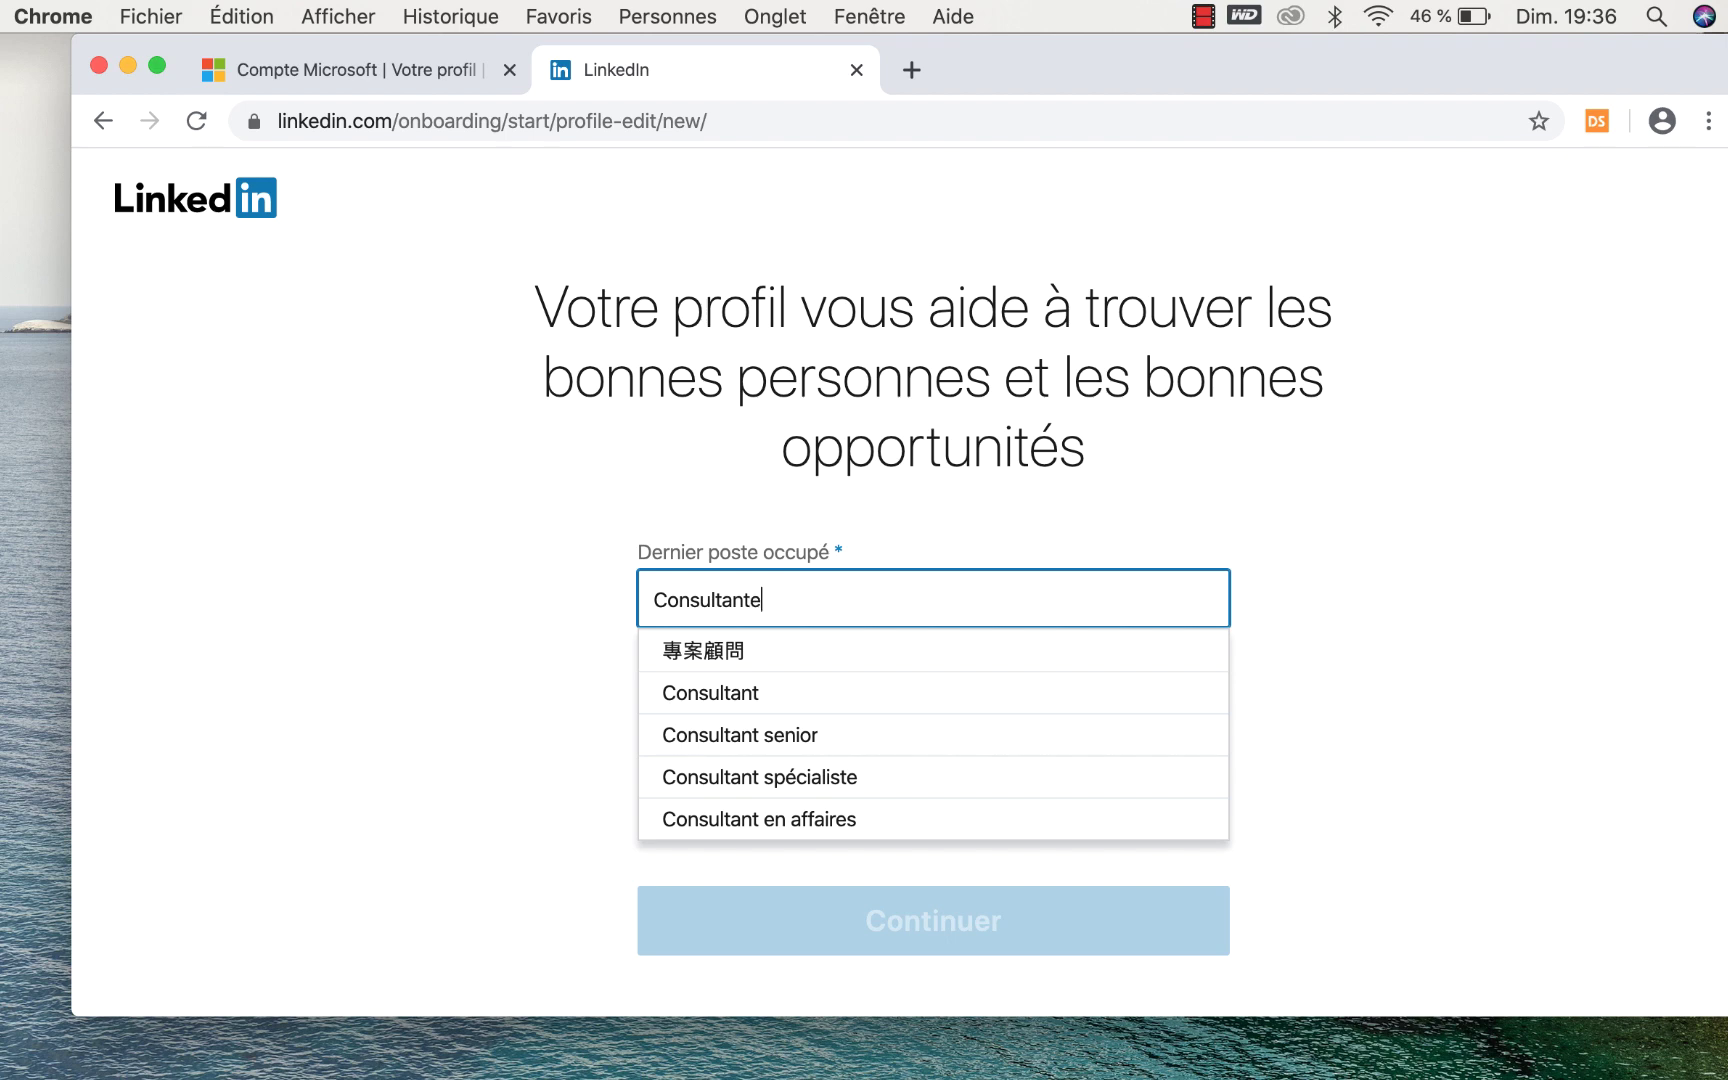
type(" R")
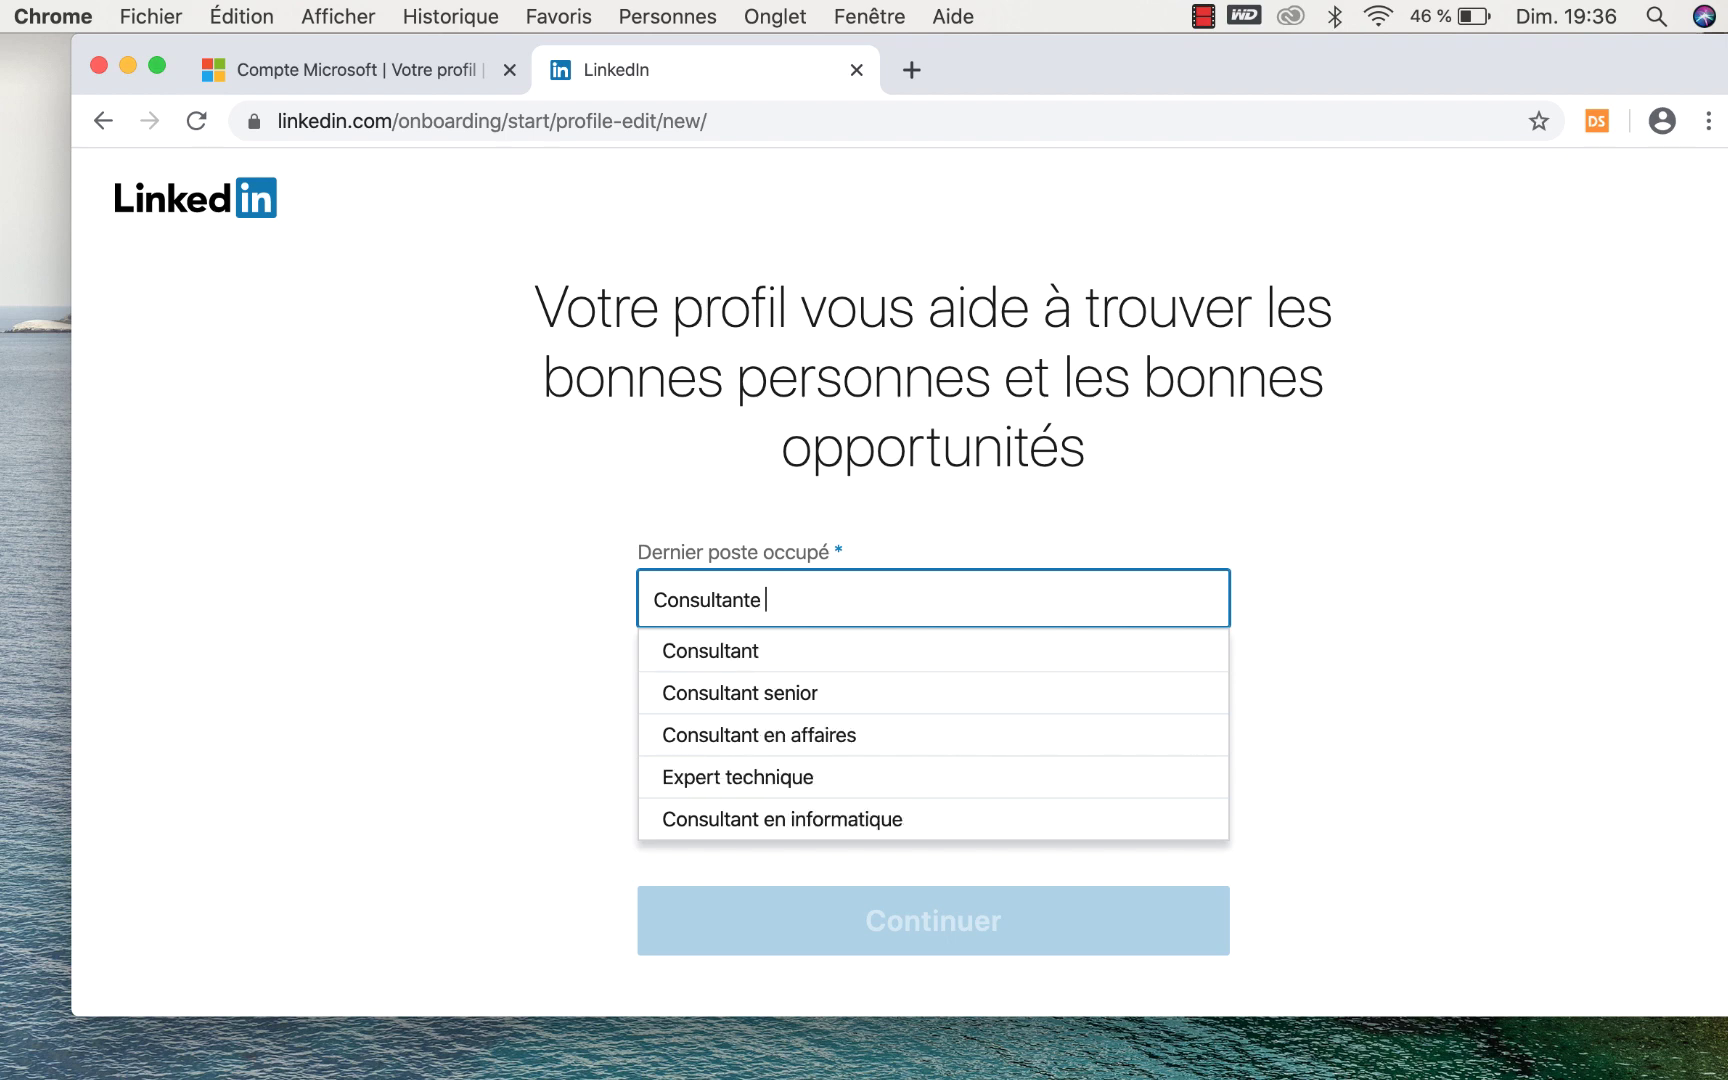
type("H")
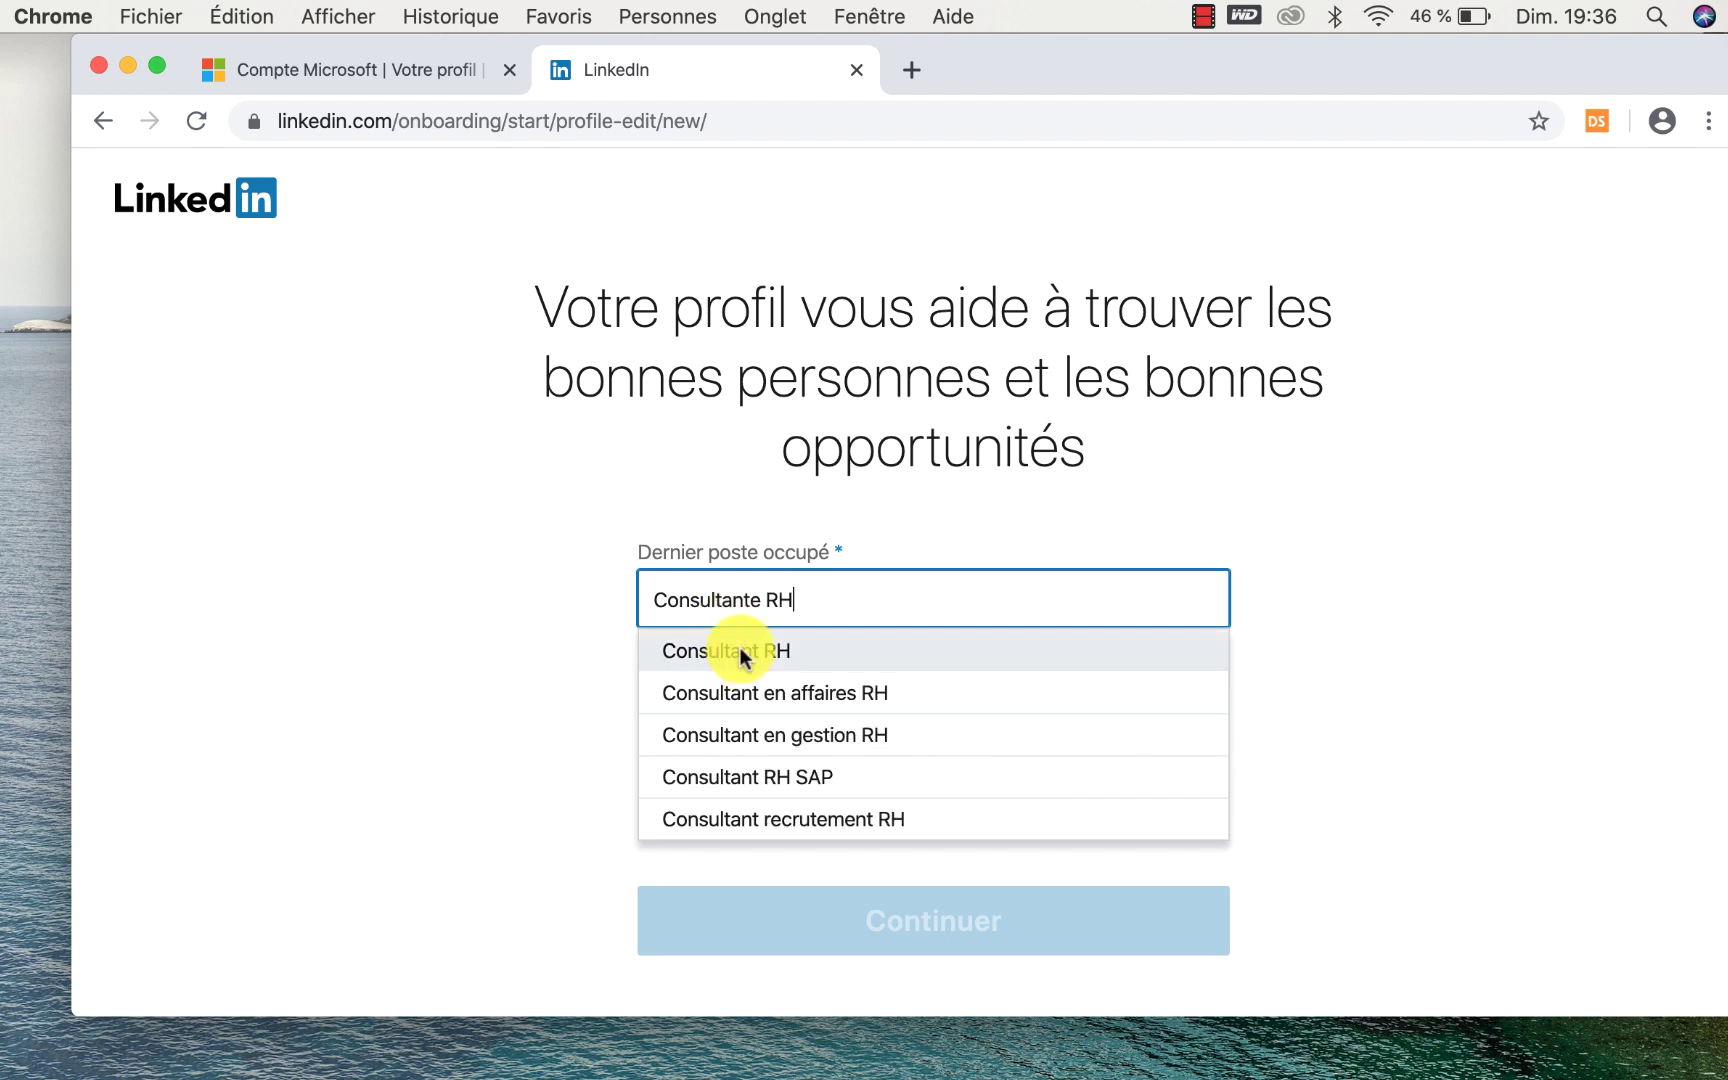
left_click(737, 652)
Enter Houba Consulting as the last company.
left_click(715, 698)
type("C")
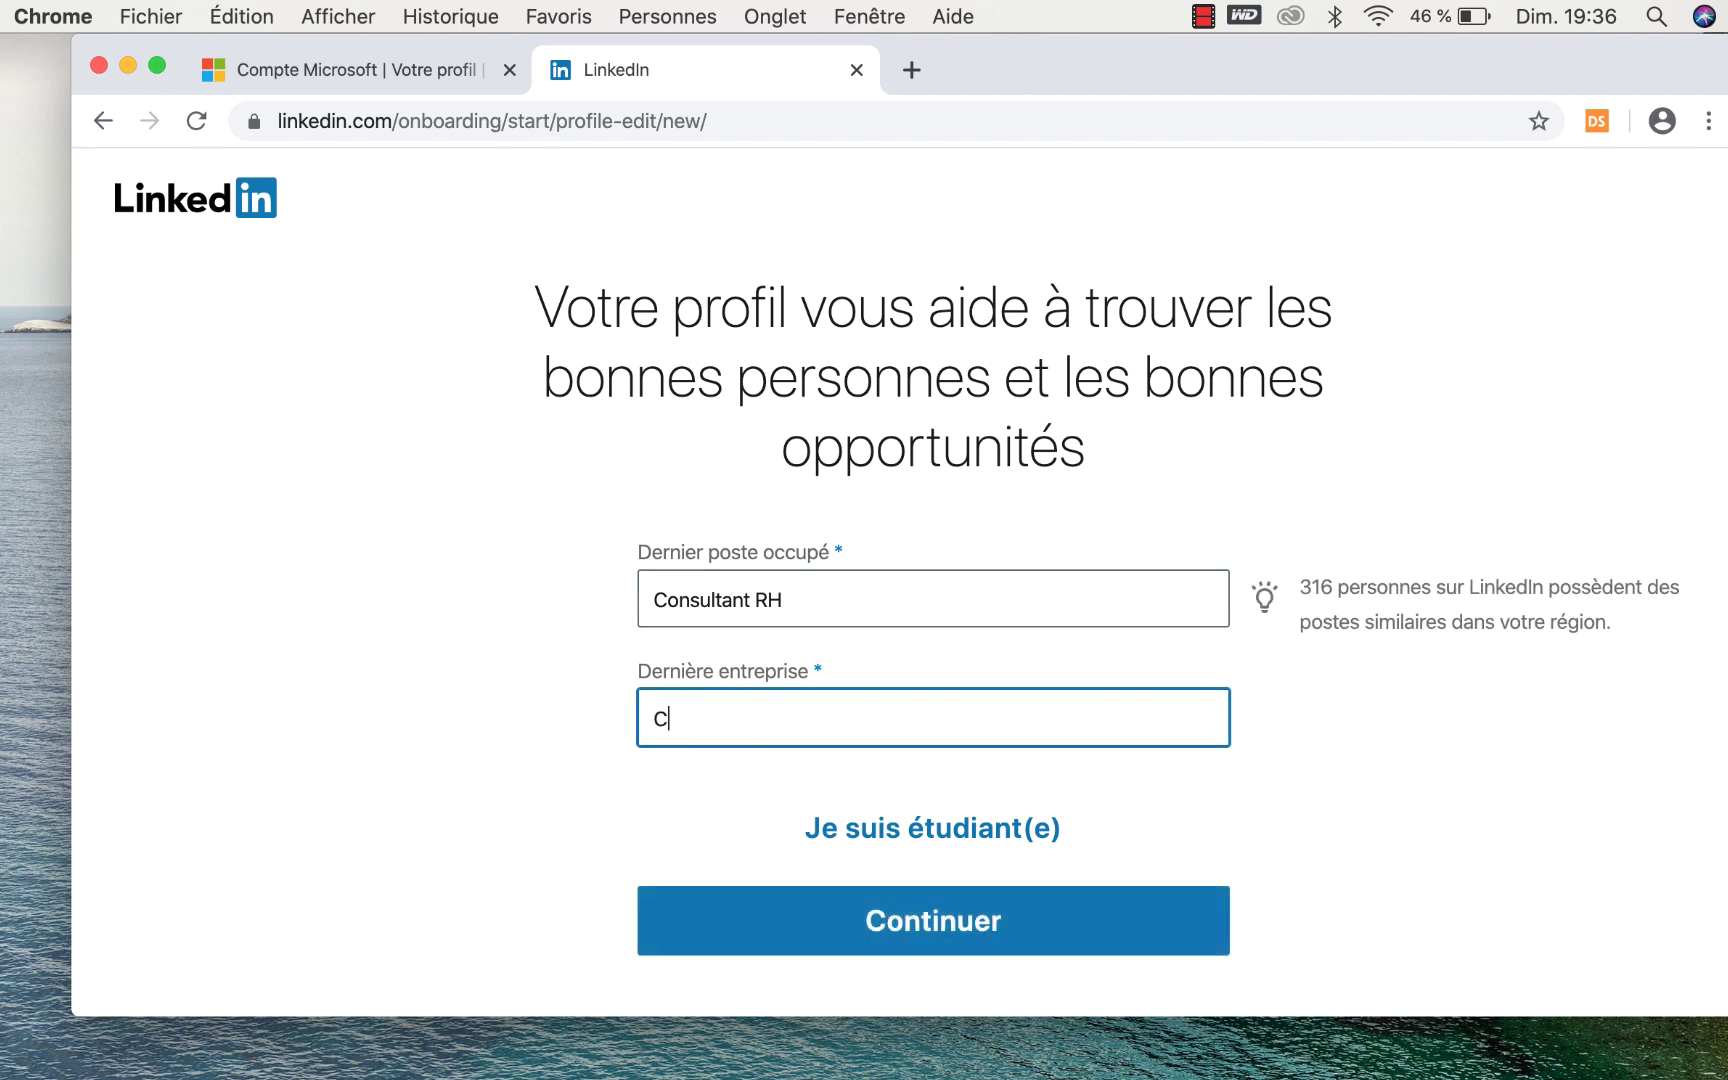
type("ons")
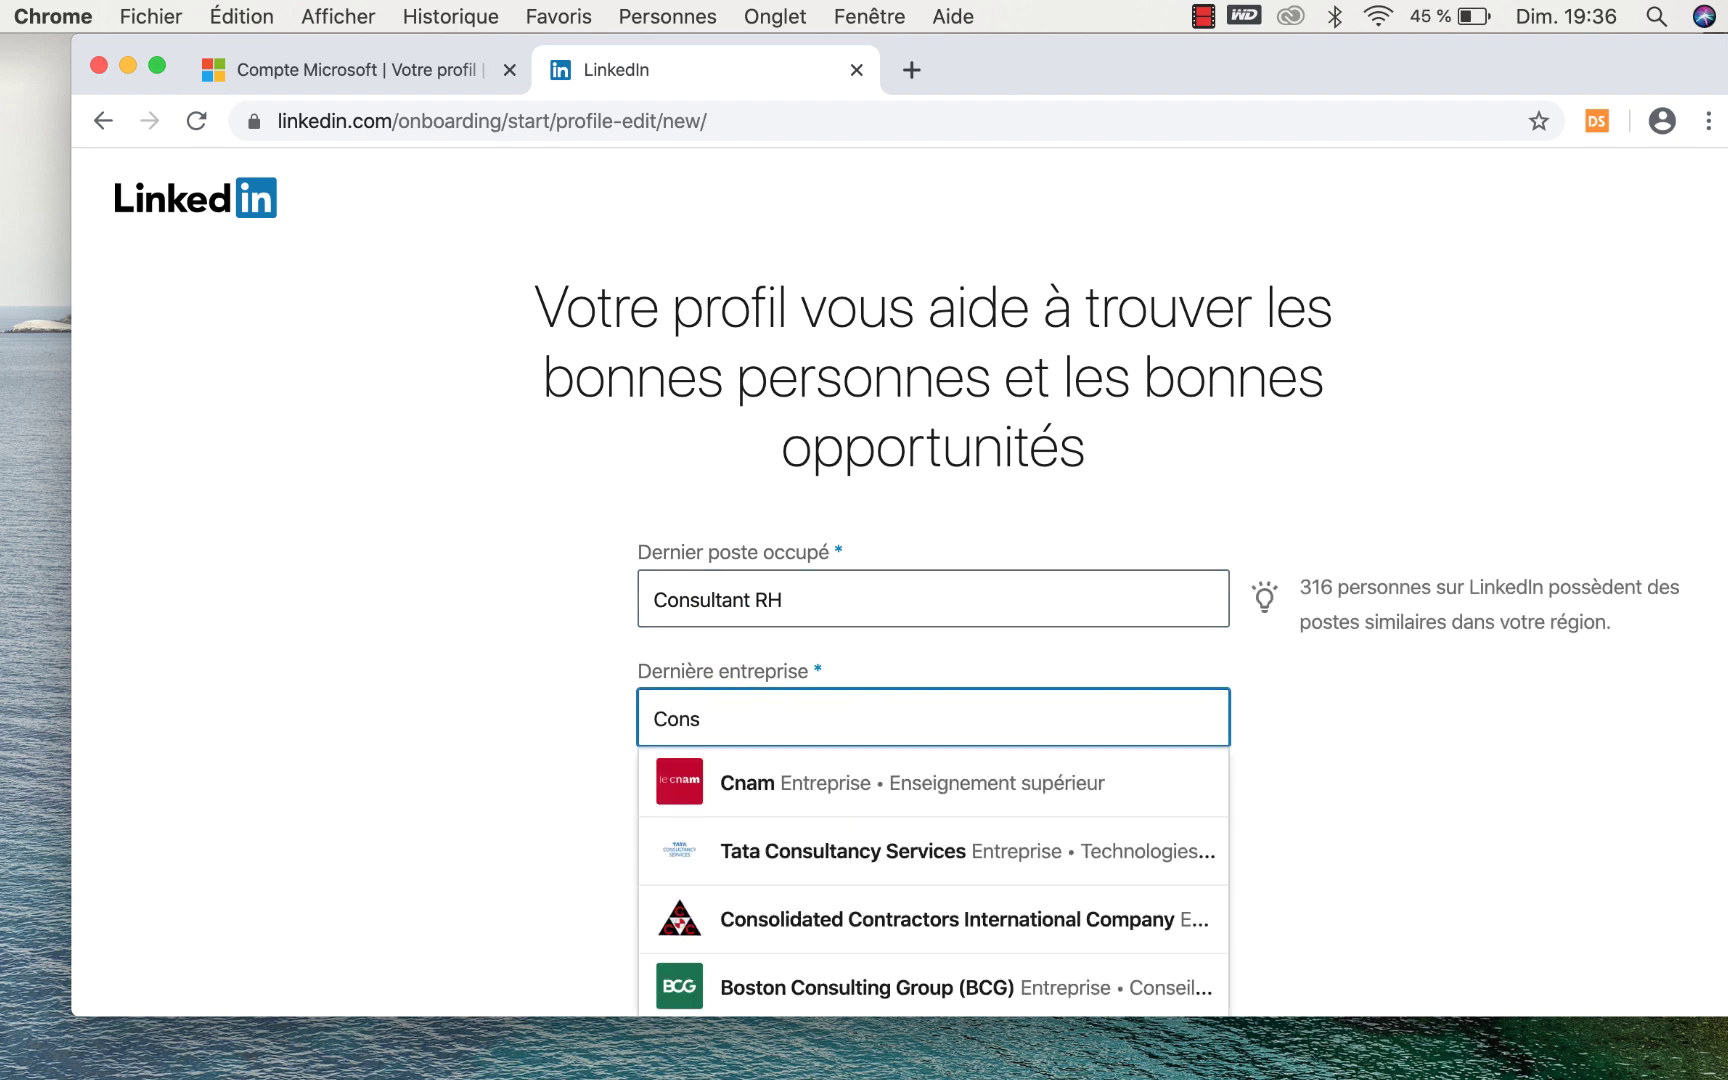
type("ult")
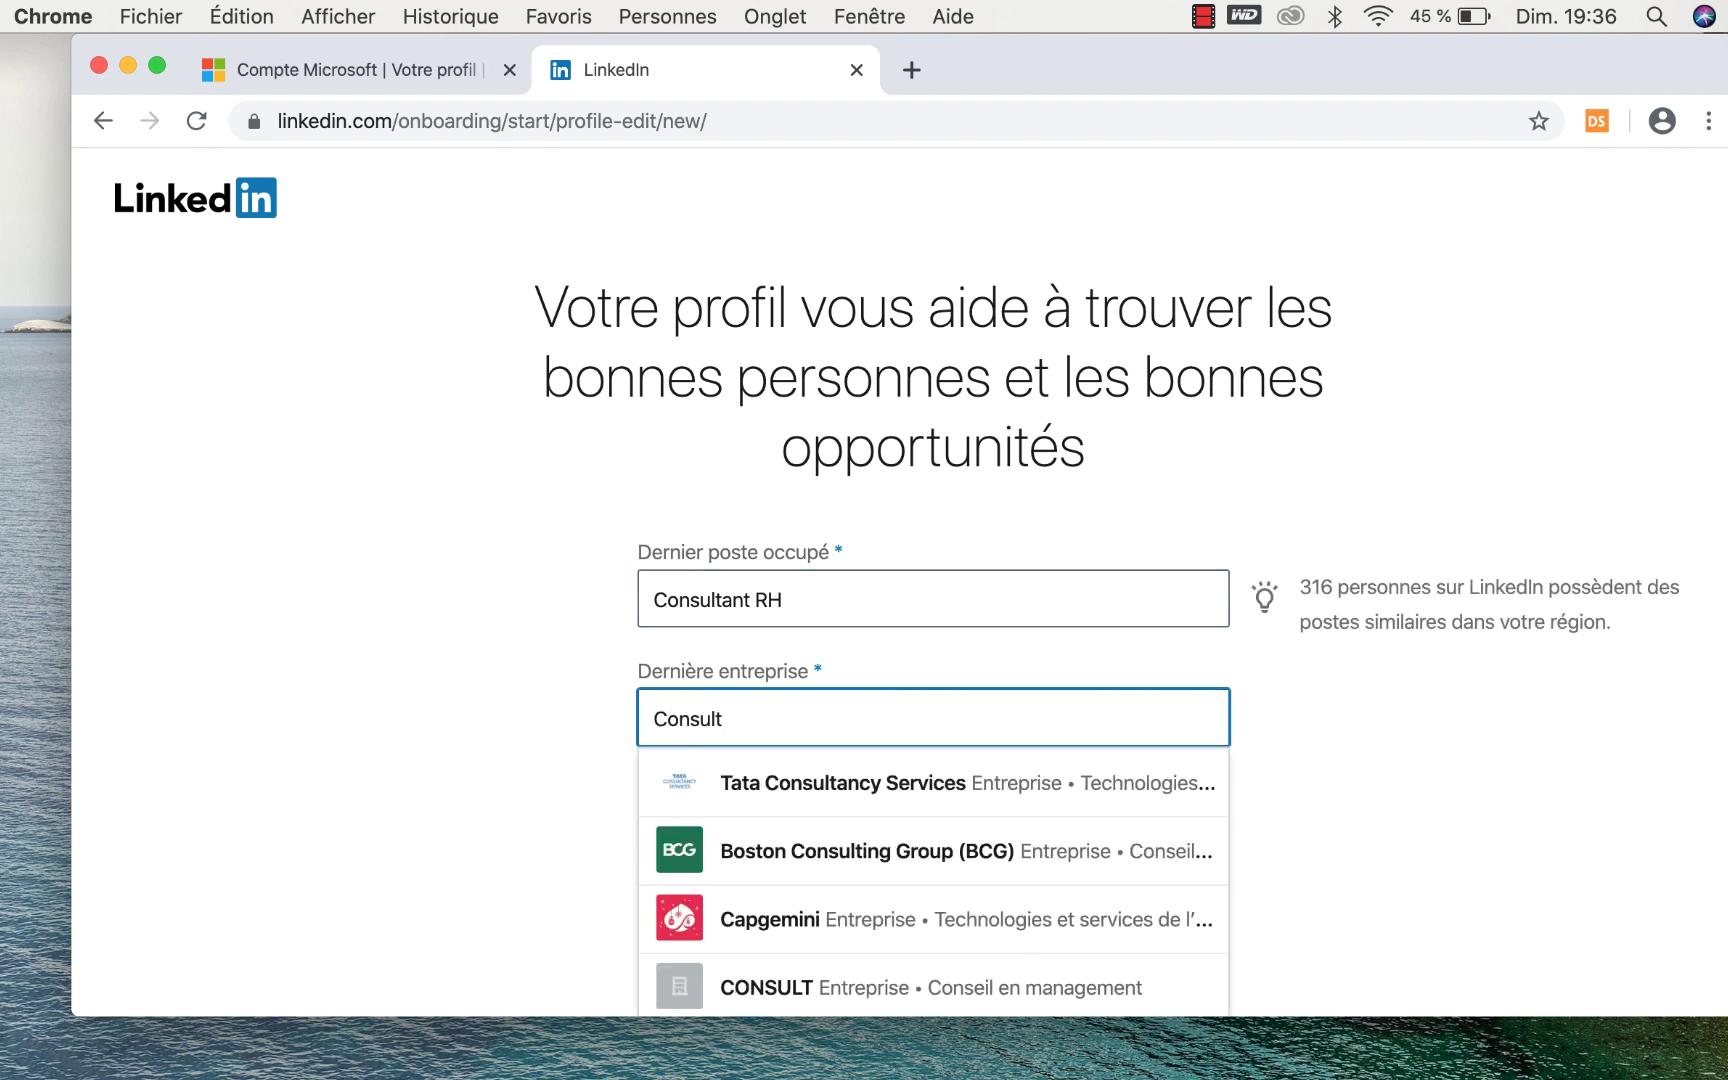
key("BackSpace")
key("BackSpace")
key("BackSpace")
key("BackSpace")
key("BackSpace")
key("BackSpace")
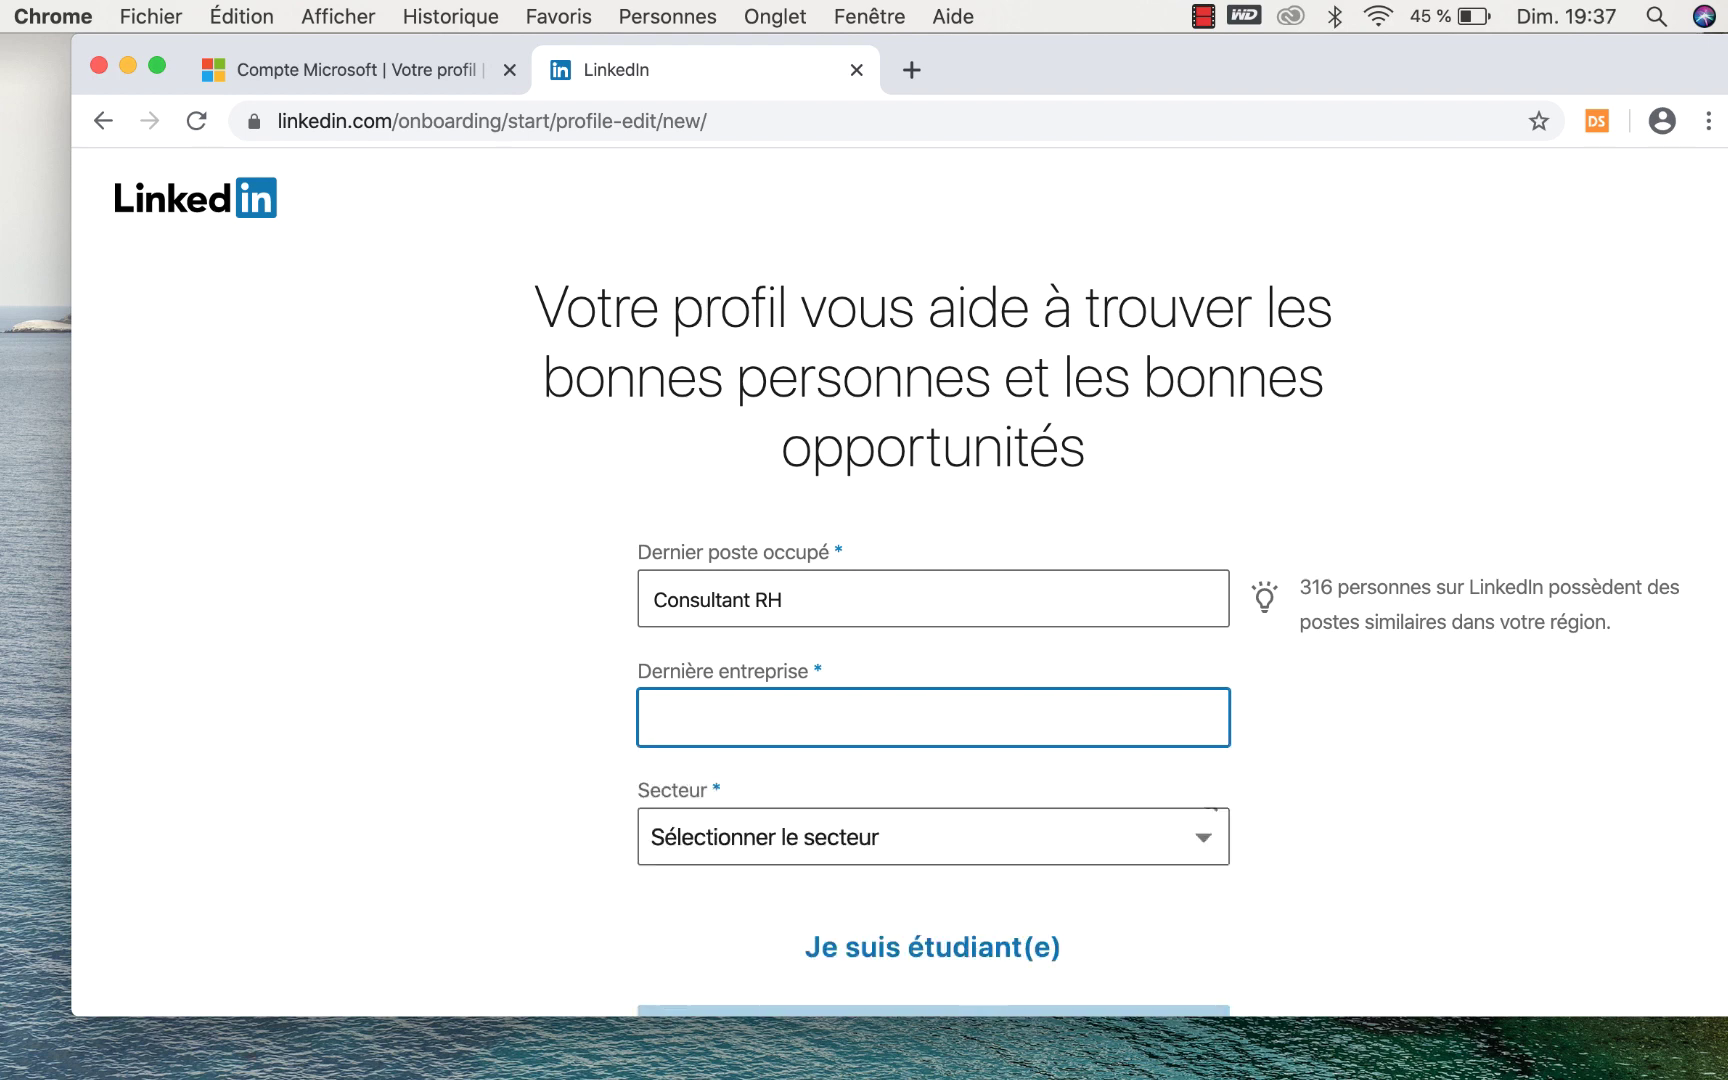
type("Houb")
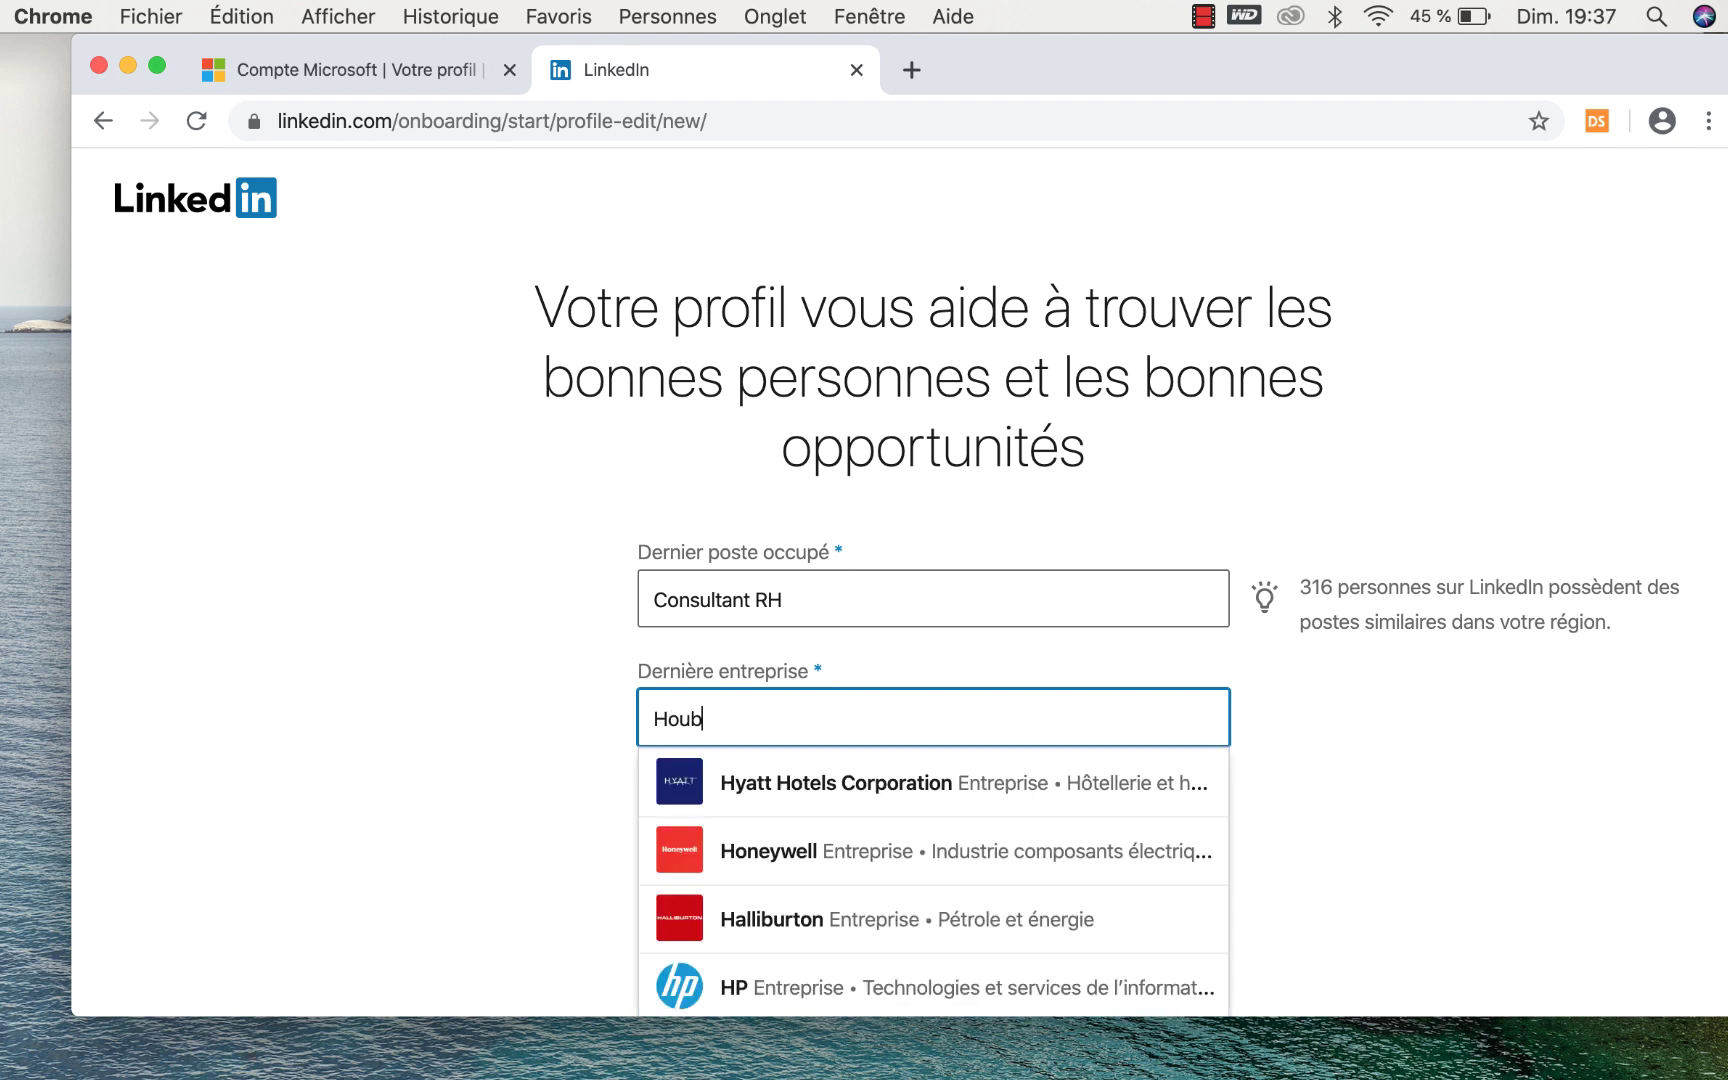
type("a C")
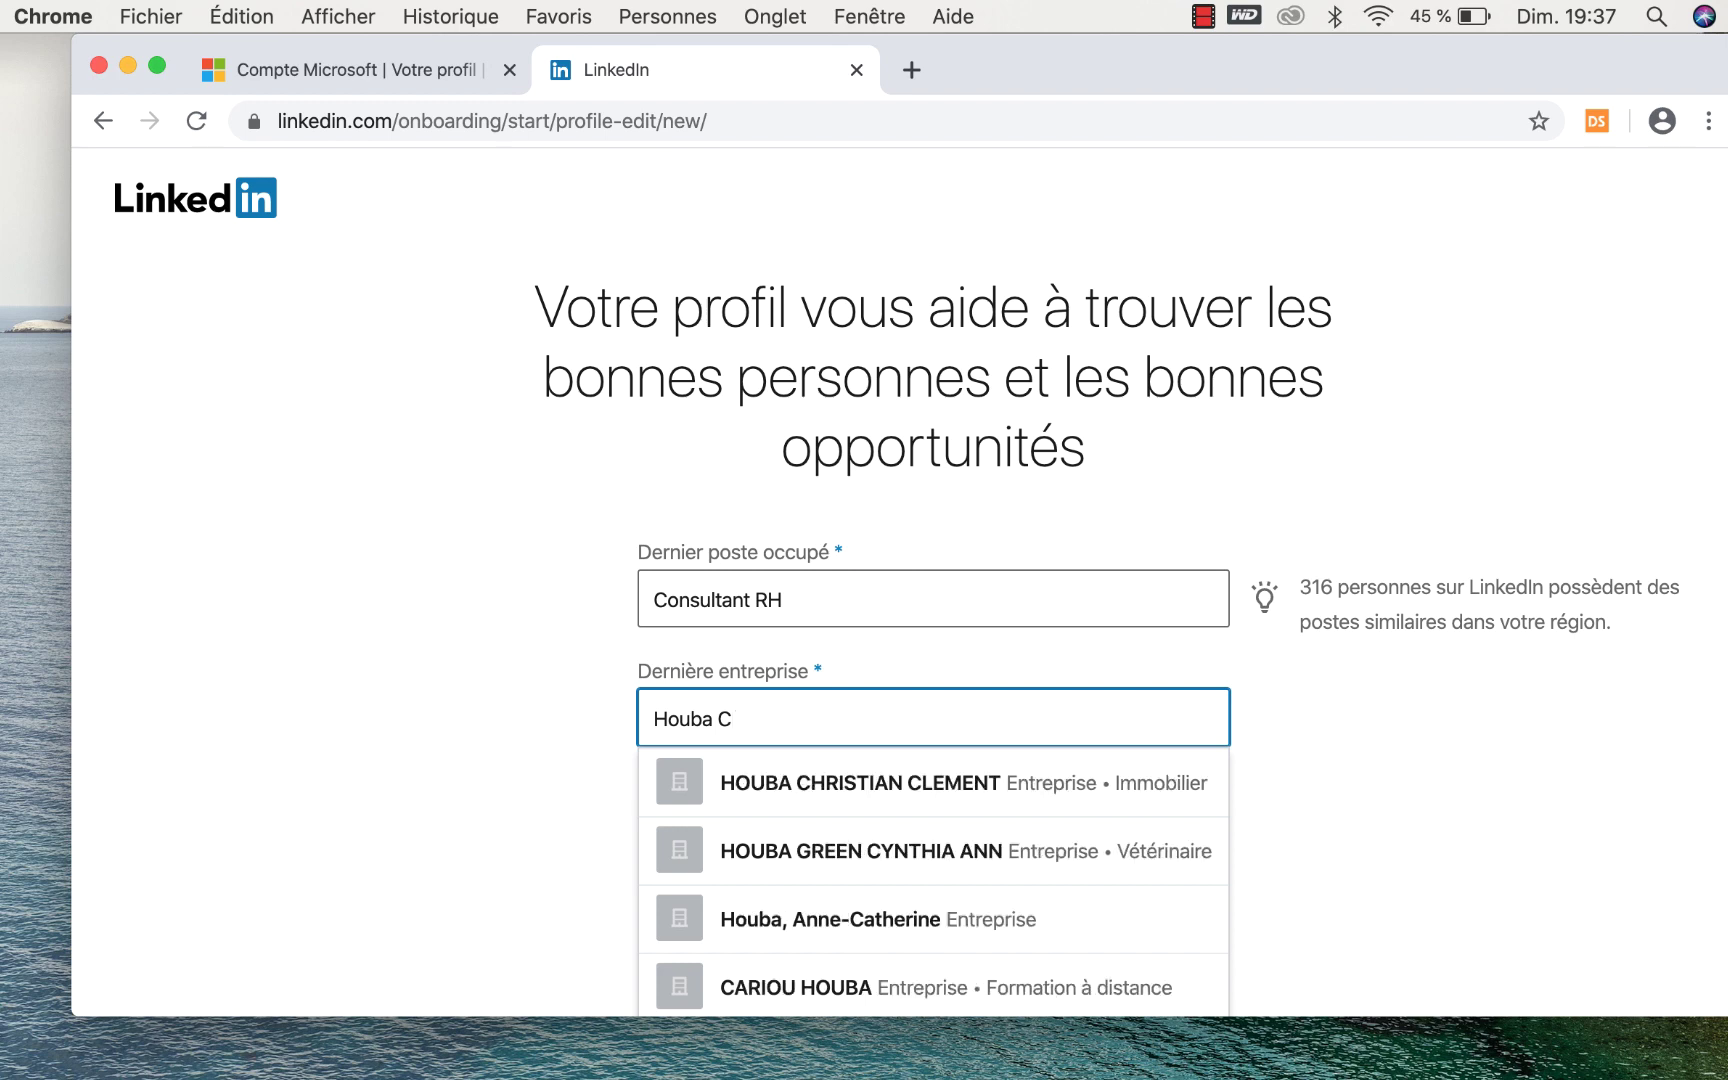
type("onsult")
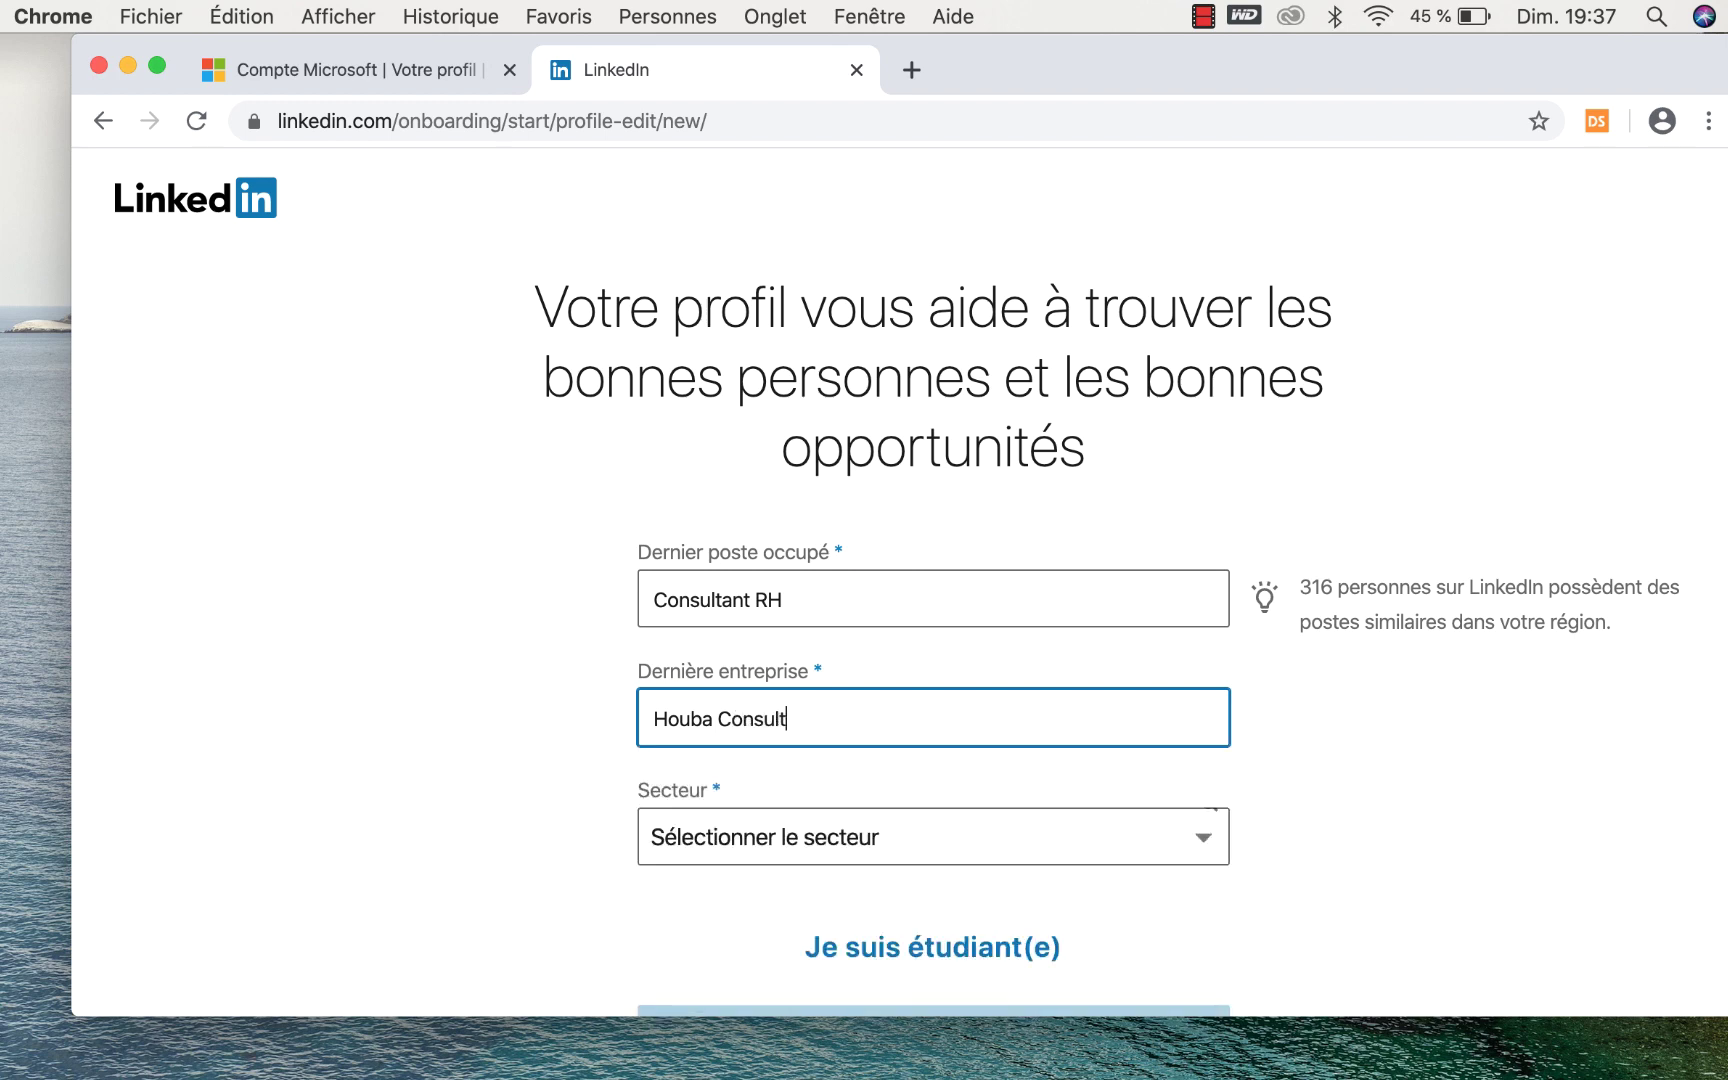
type("ing")
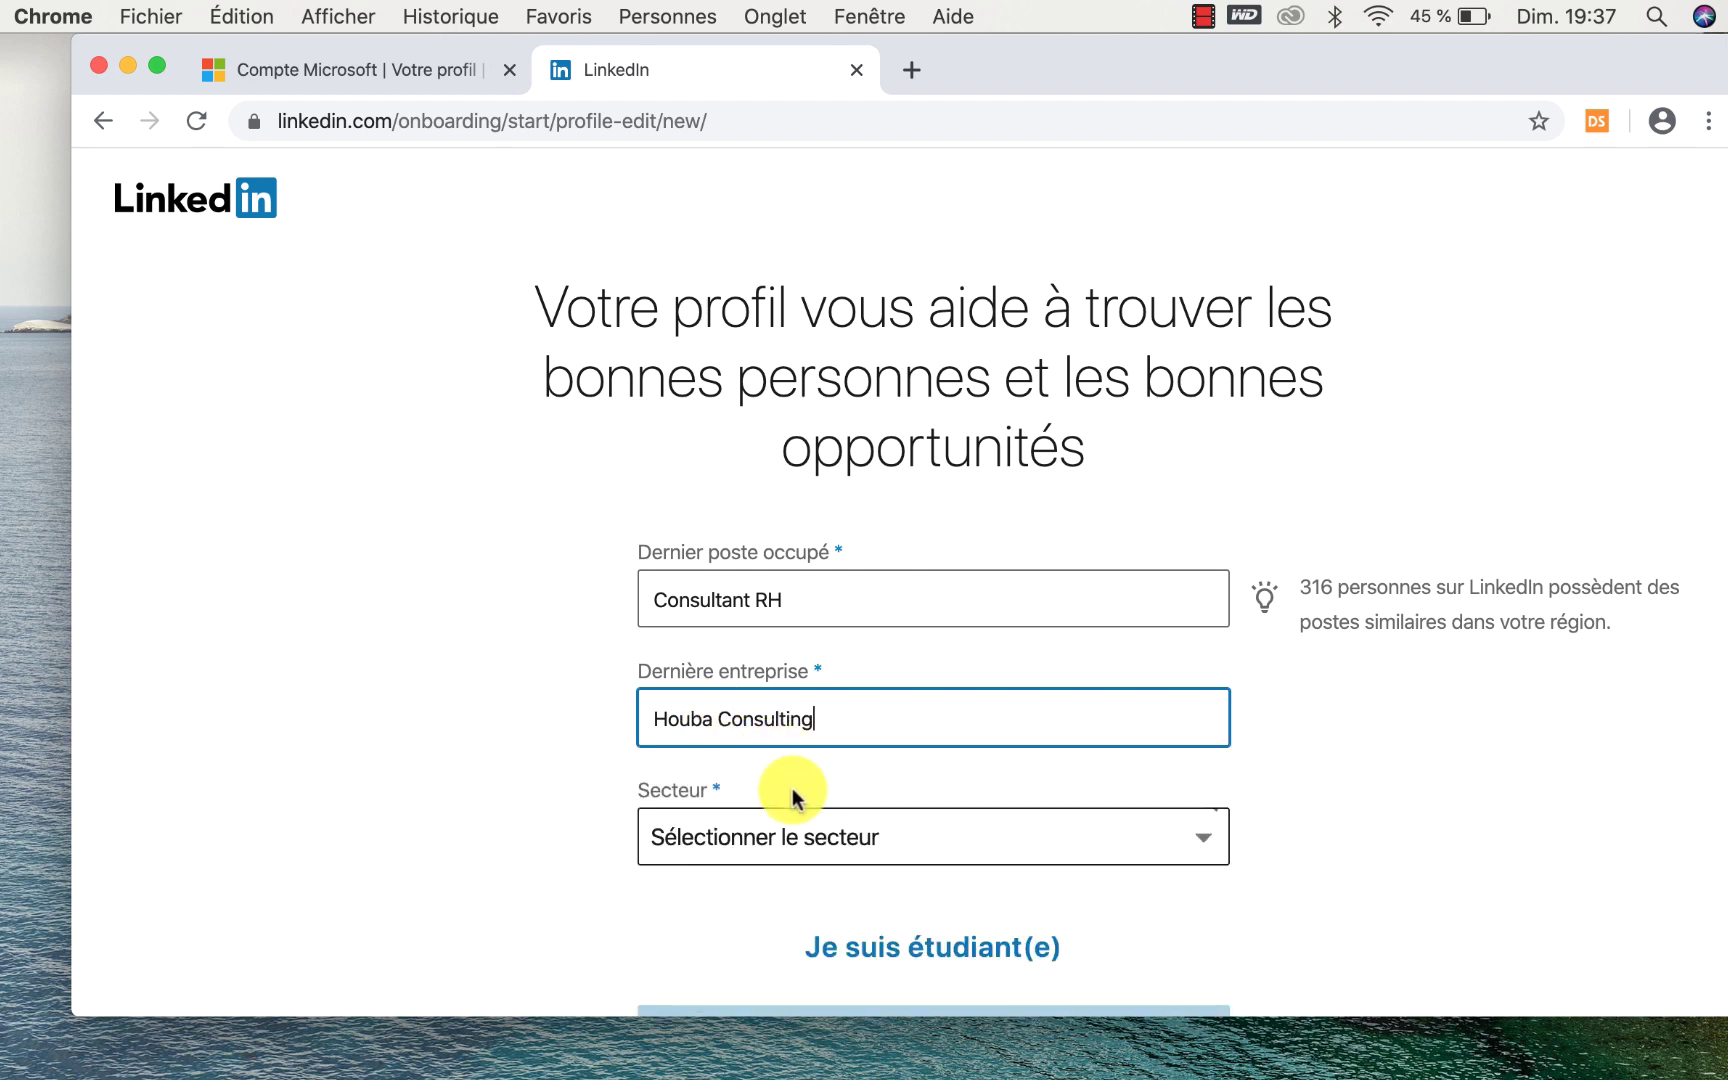
key("BackSpace")
key("BackSpace")
key("BackSpace")
key("BackSpace")
key("BackSpace")
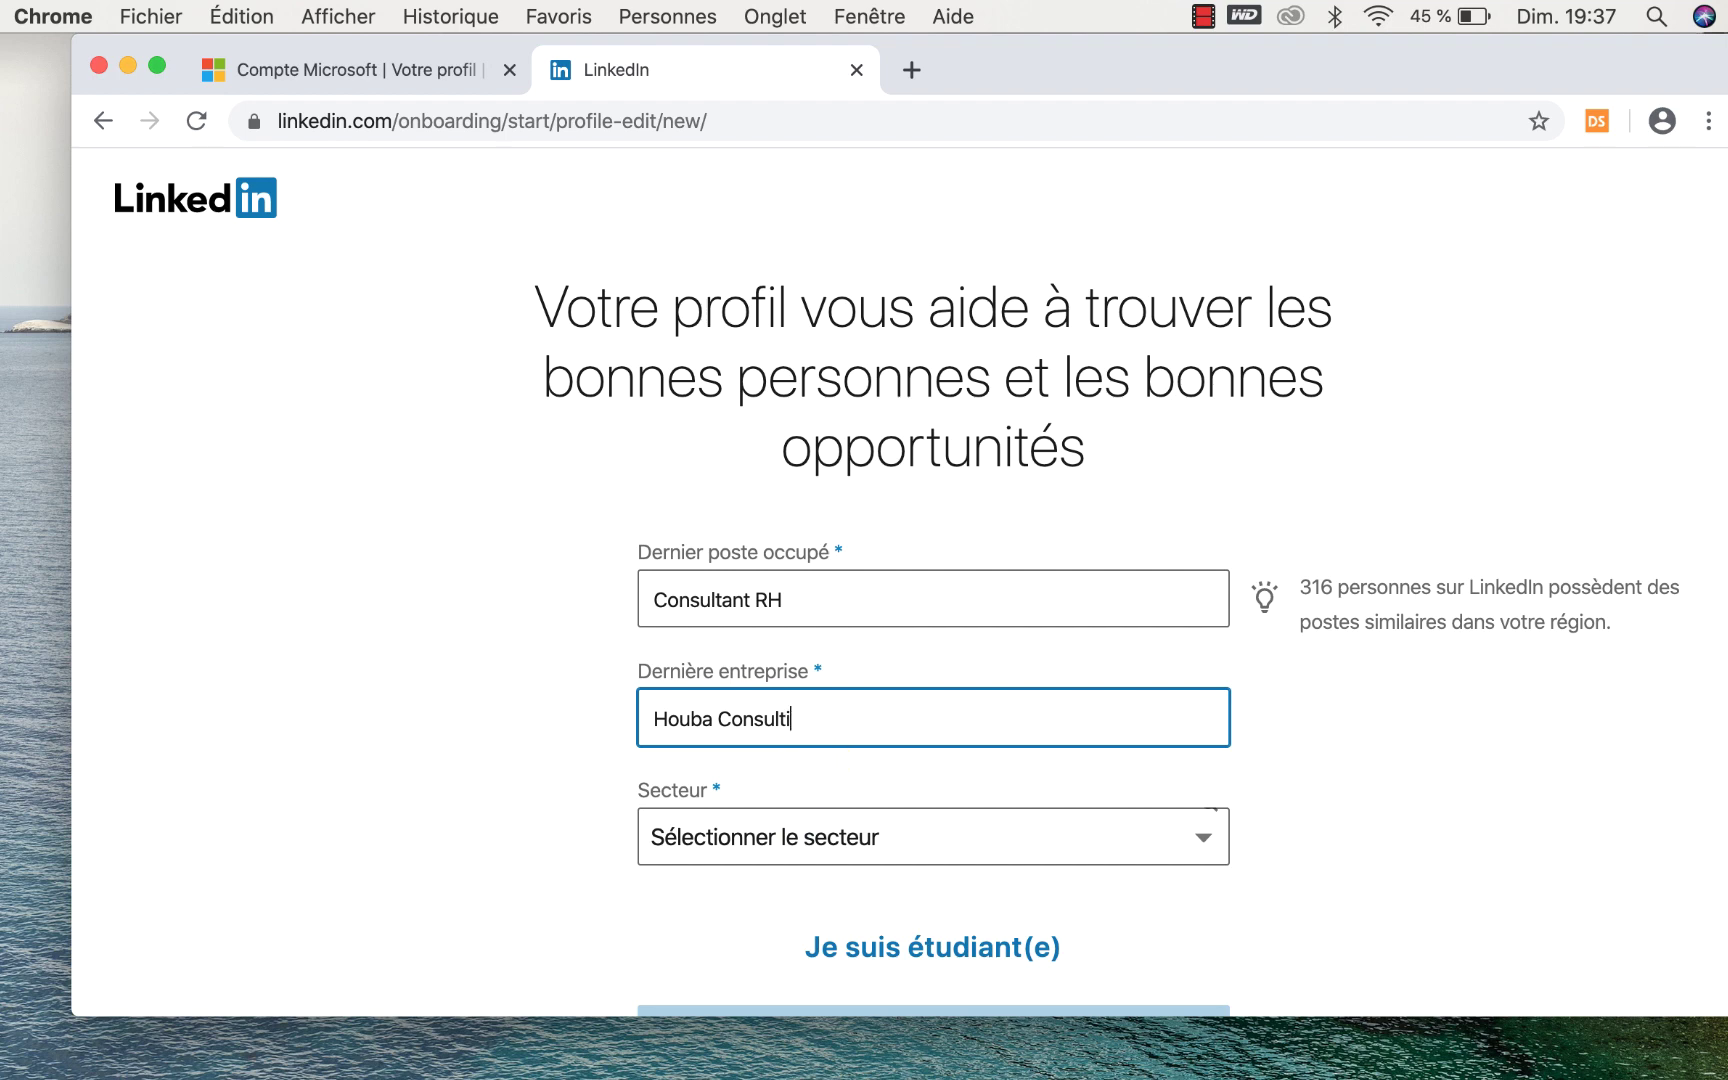
key("BackSpace")
key("BackSpace")
key("BackSpace")
key("BackSpace")
key("BackSpace")
key("BackSpace")
key("BackSpace")
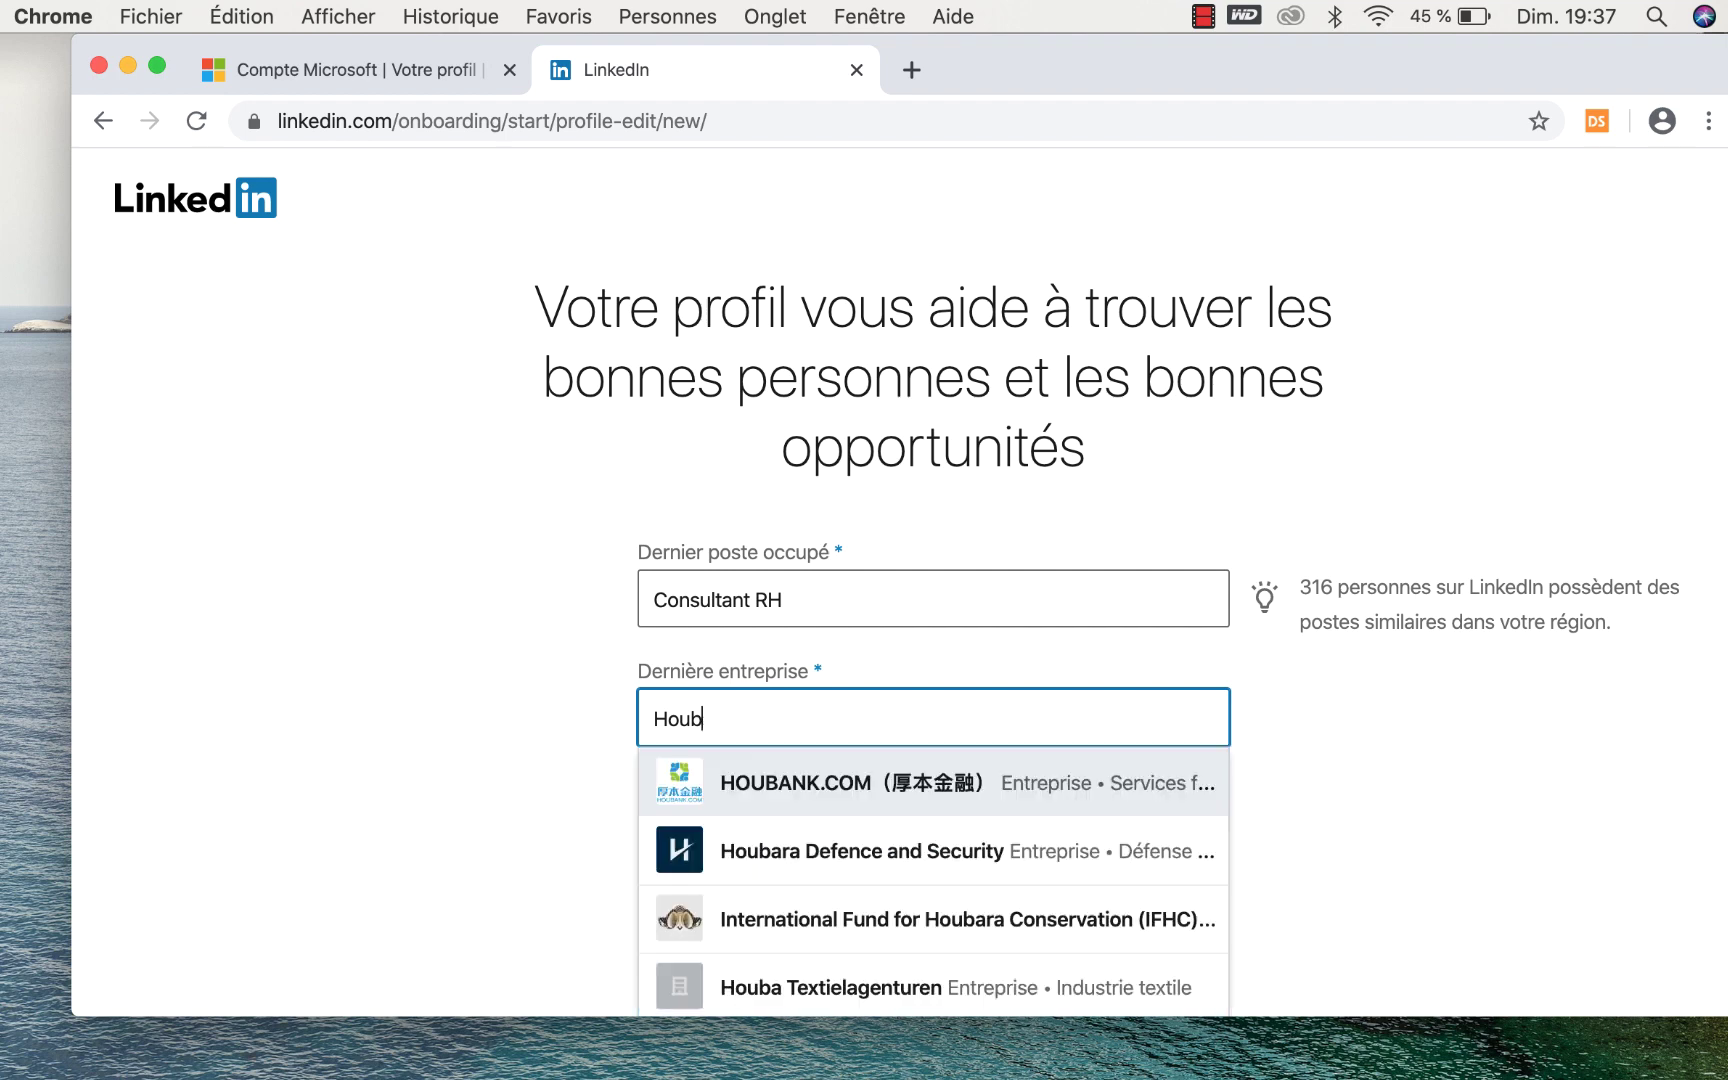
scroll(856, 856, "down", 2)
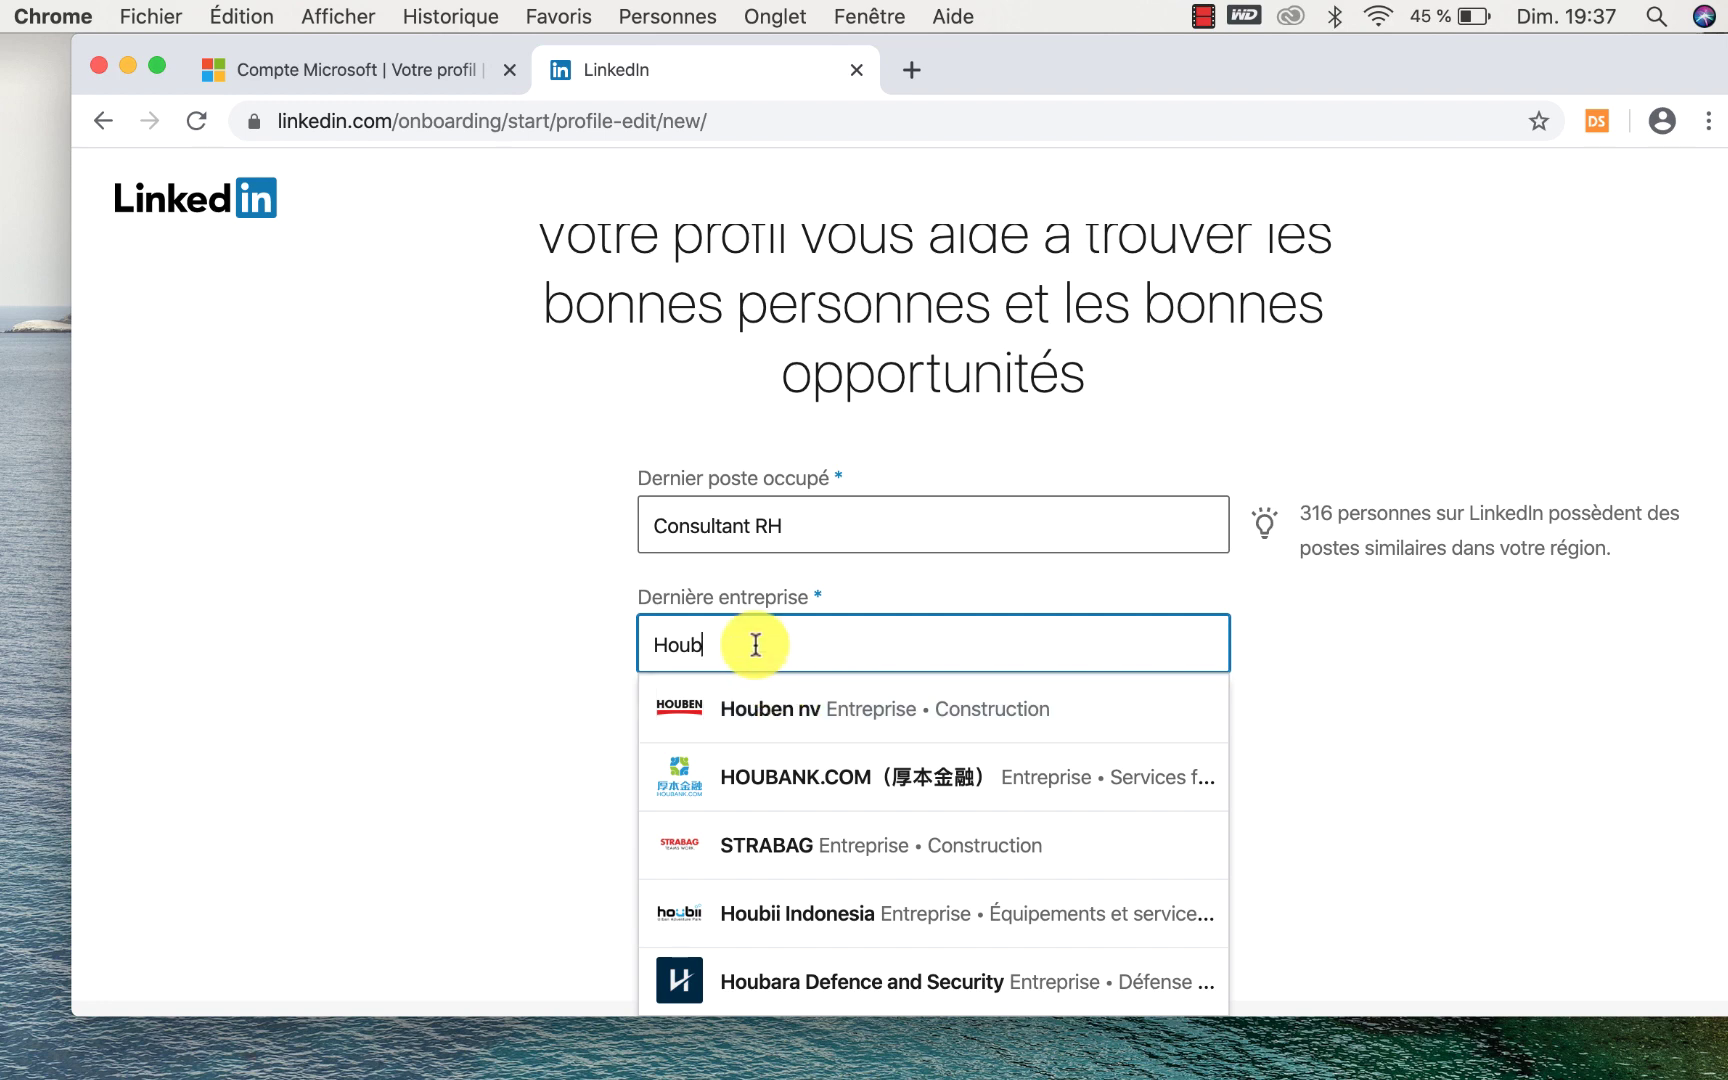
type("a")
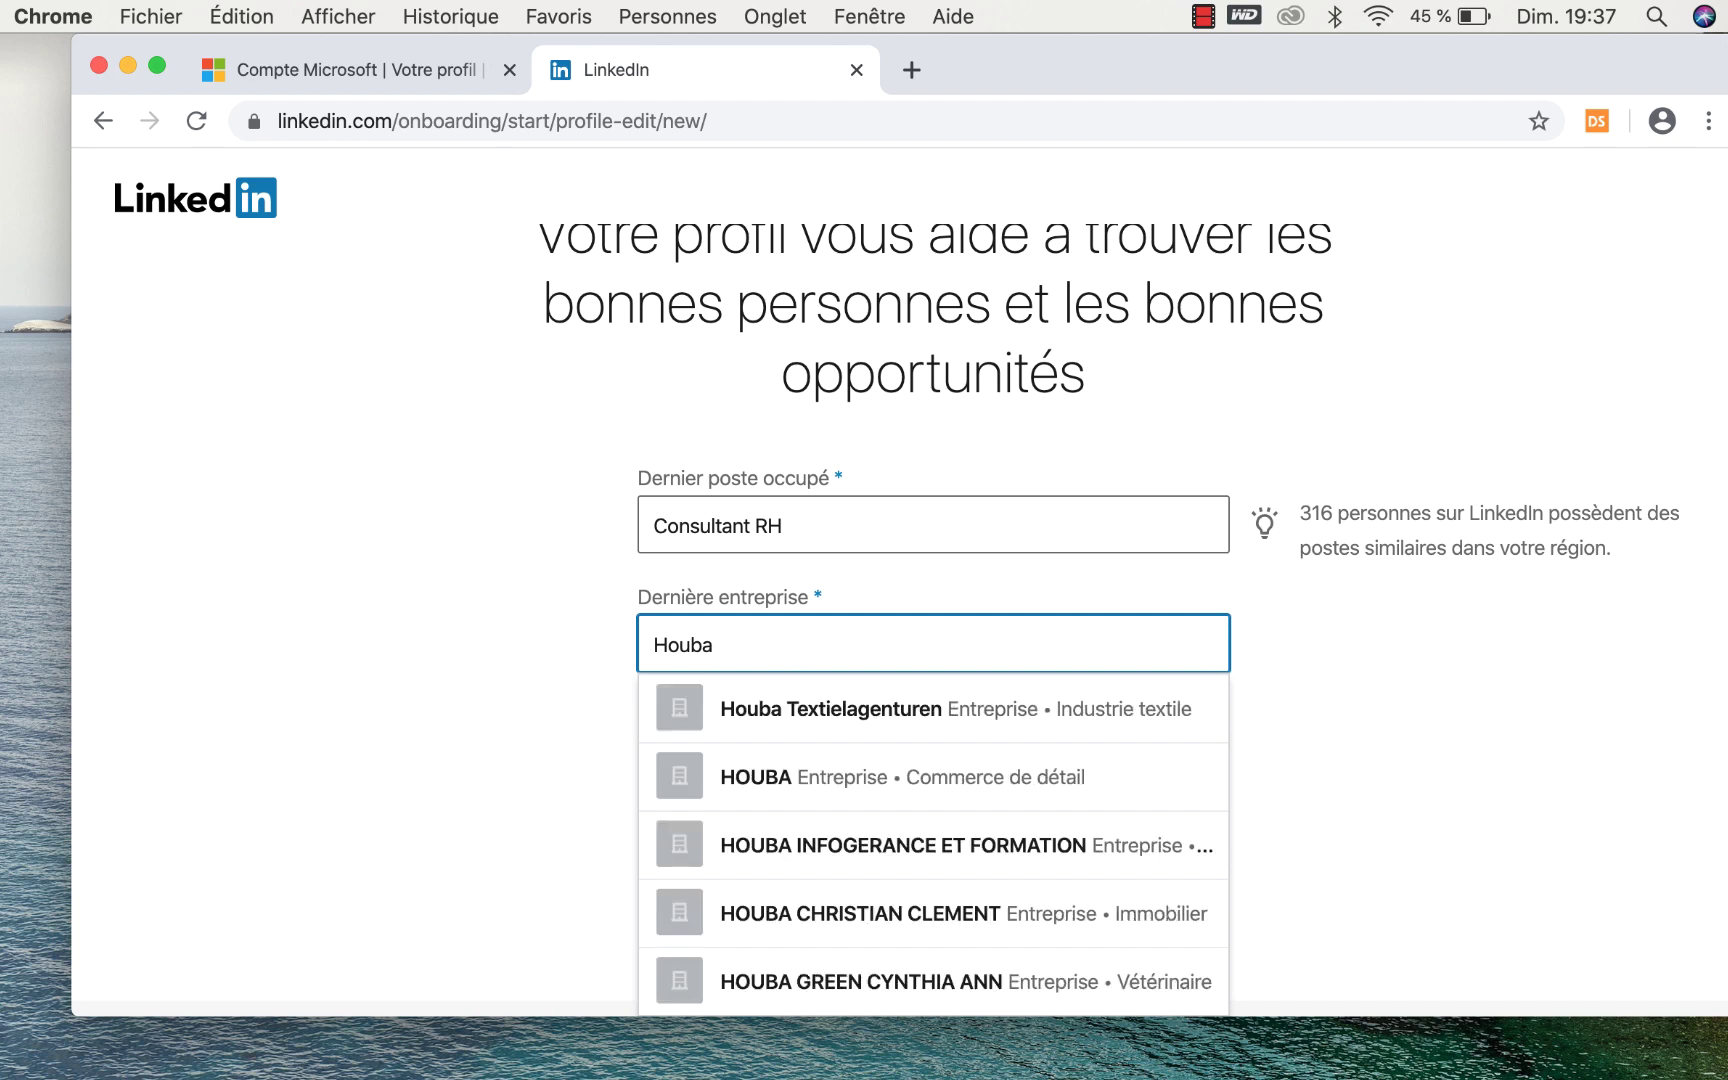
type(" Consu")
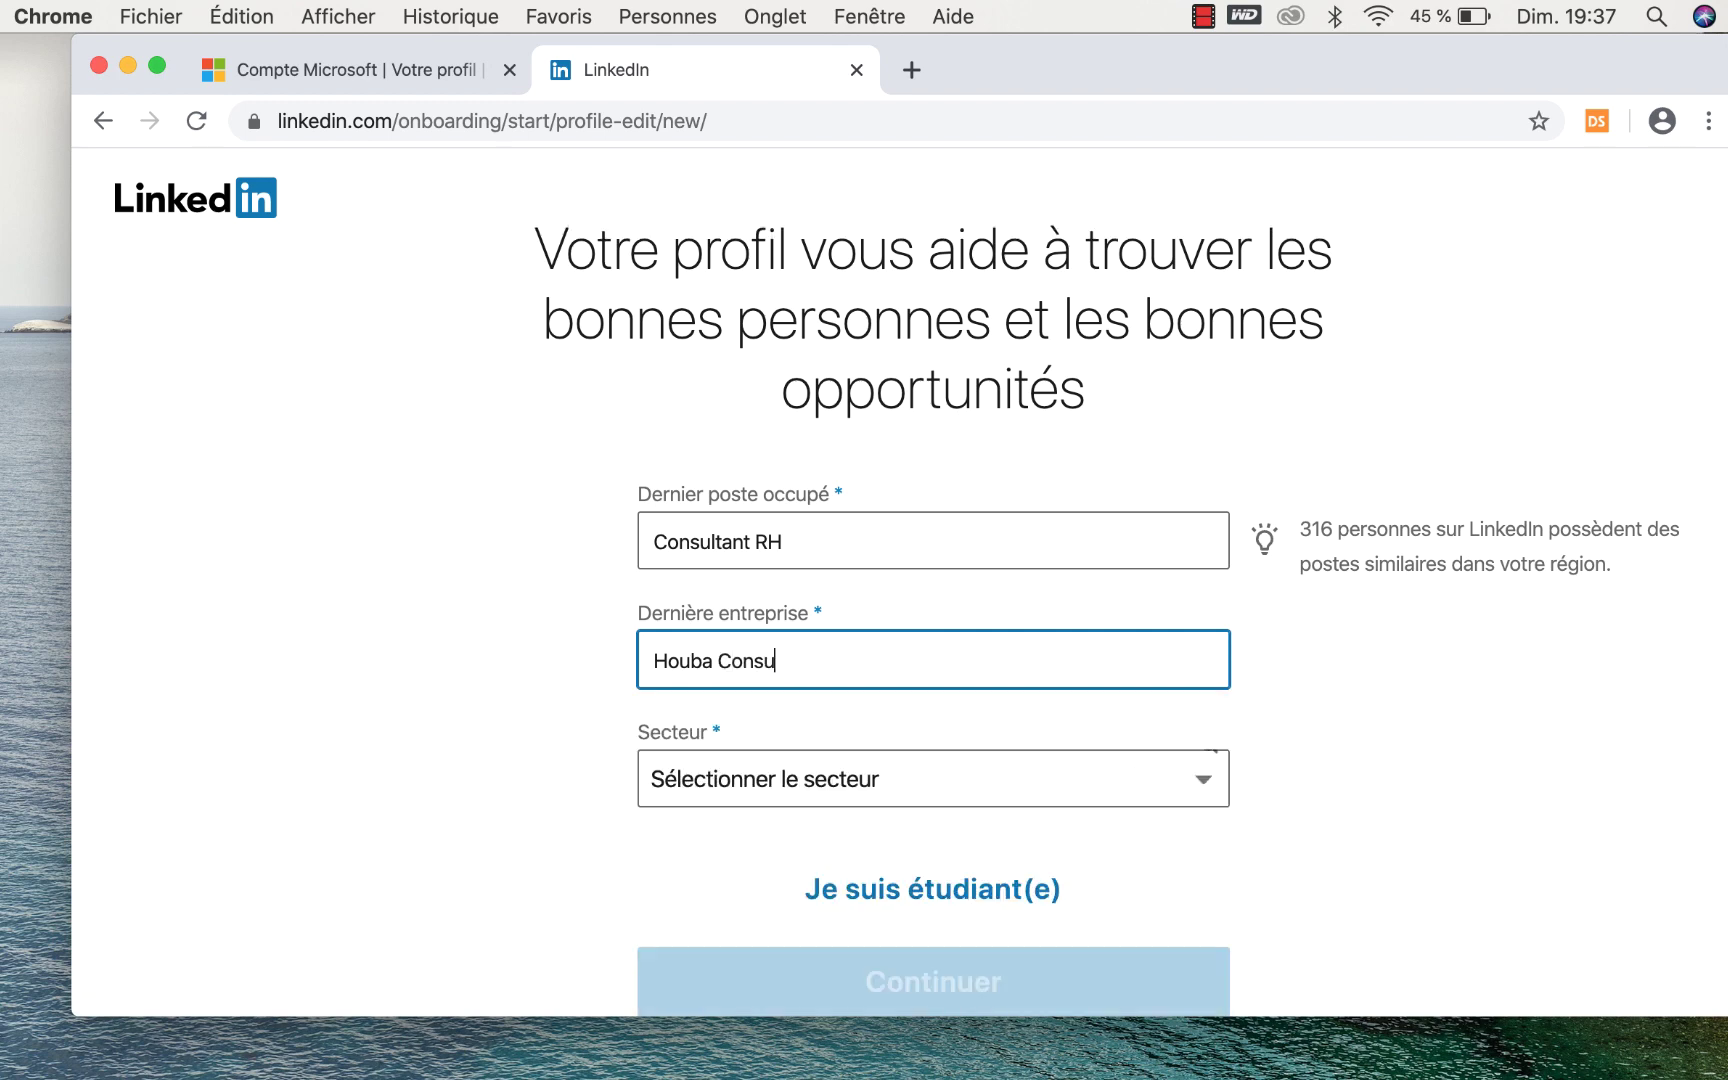
type("lting")
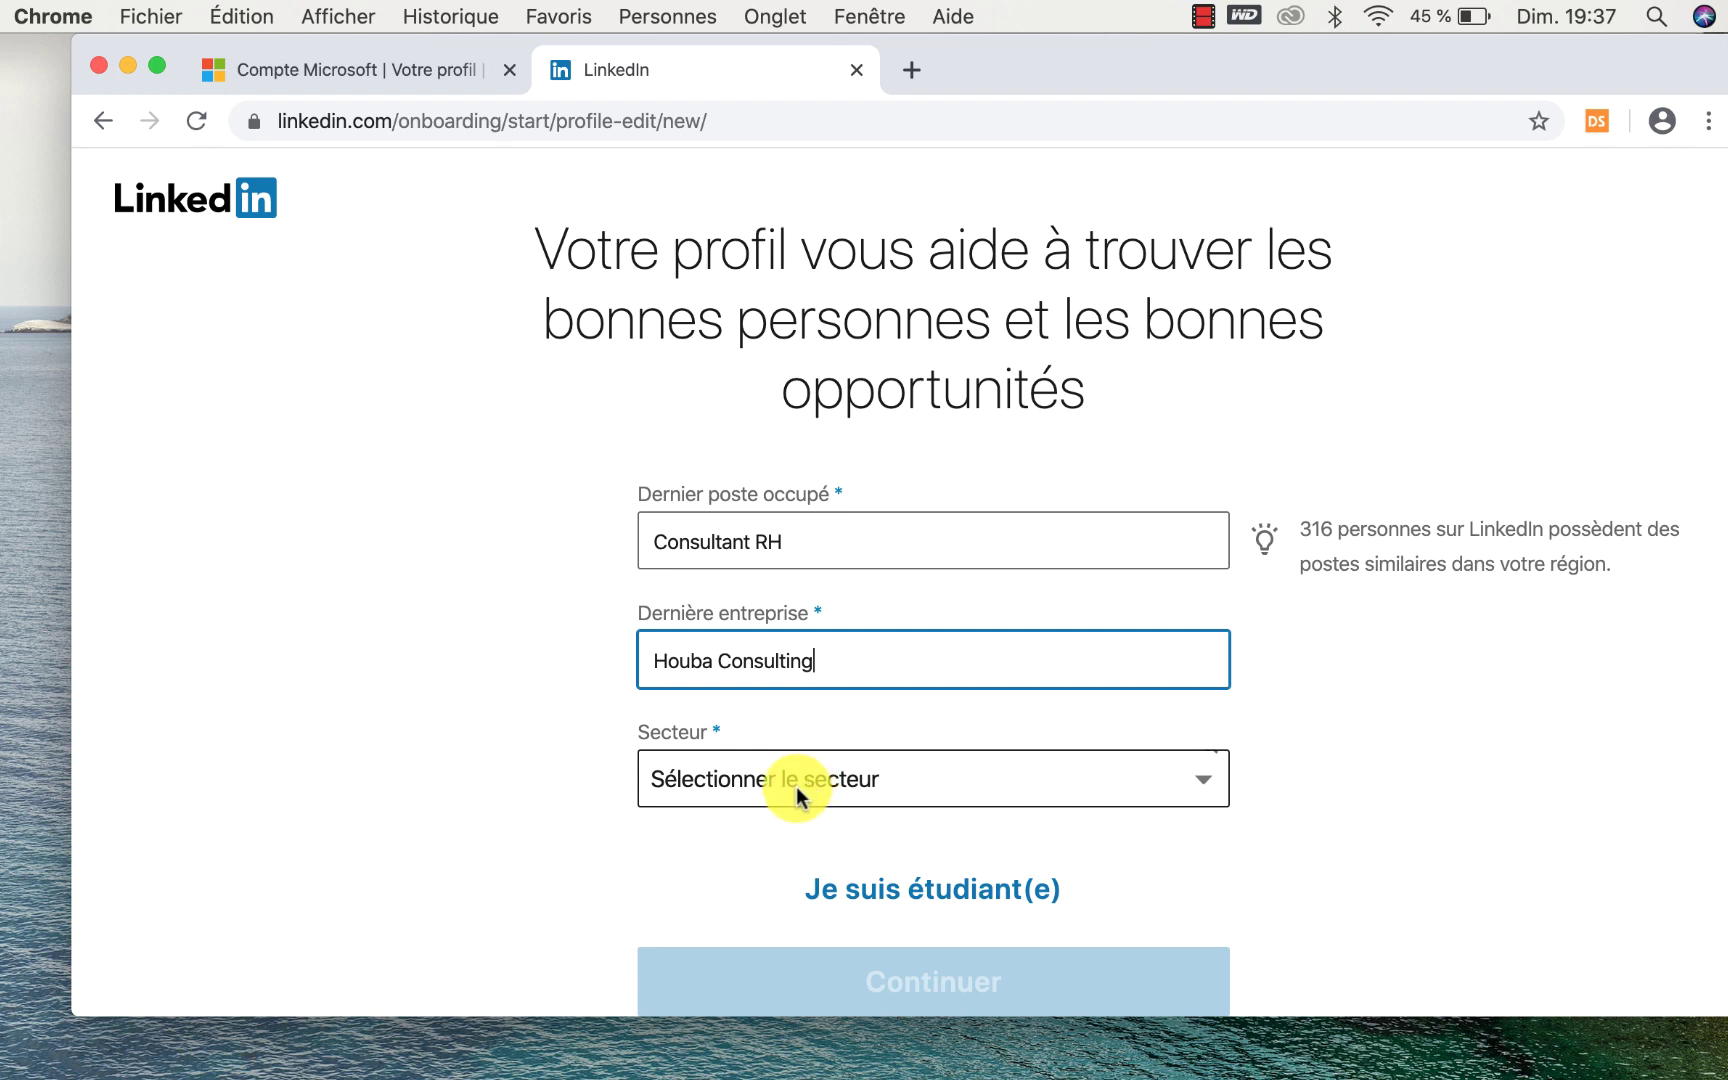
Choose Formation professionnelle et coaching as the sector.
left_click(796, 780)
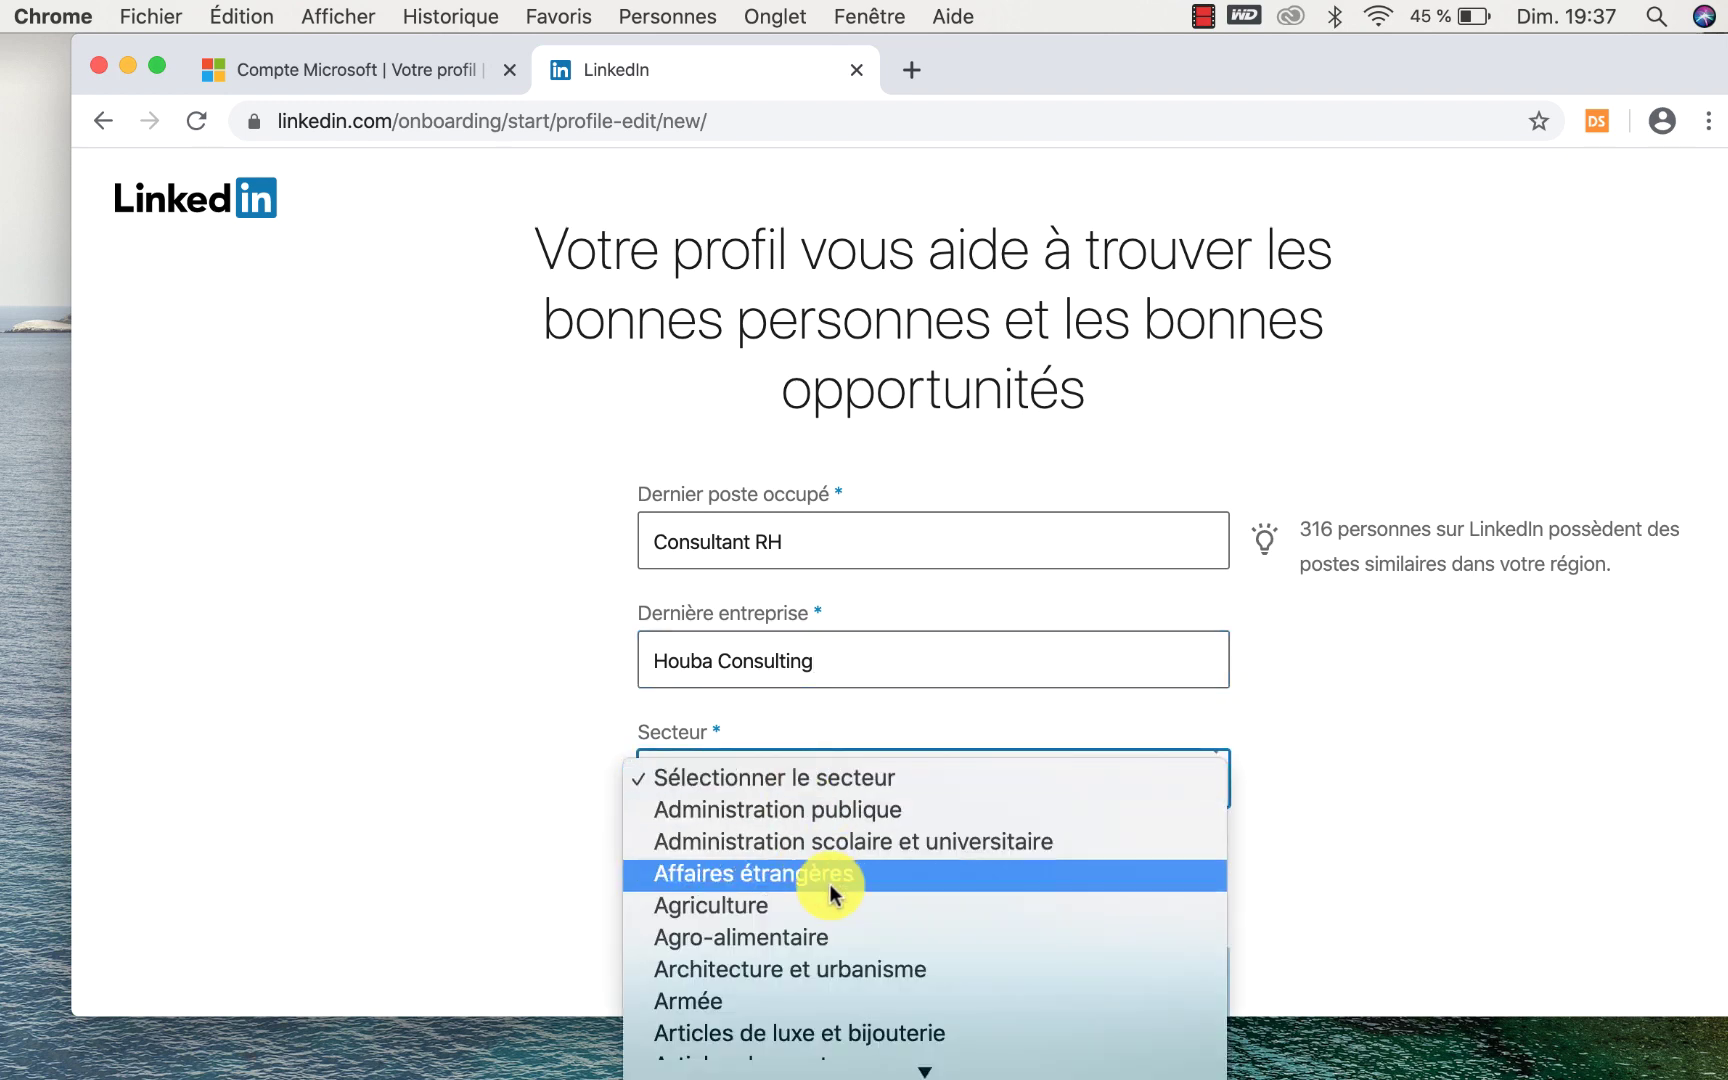
scroll(830, 884, "down", 4)
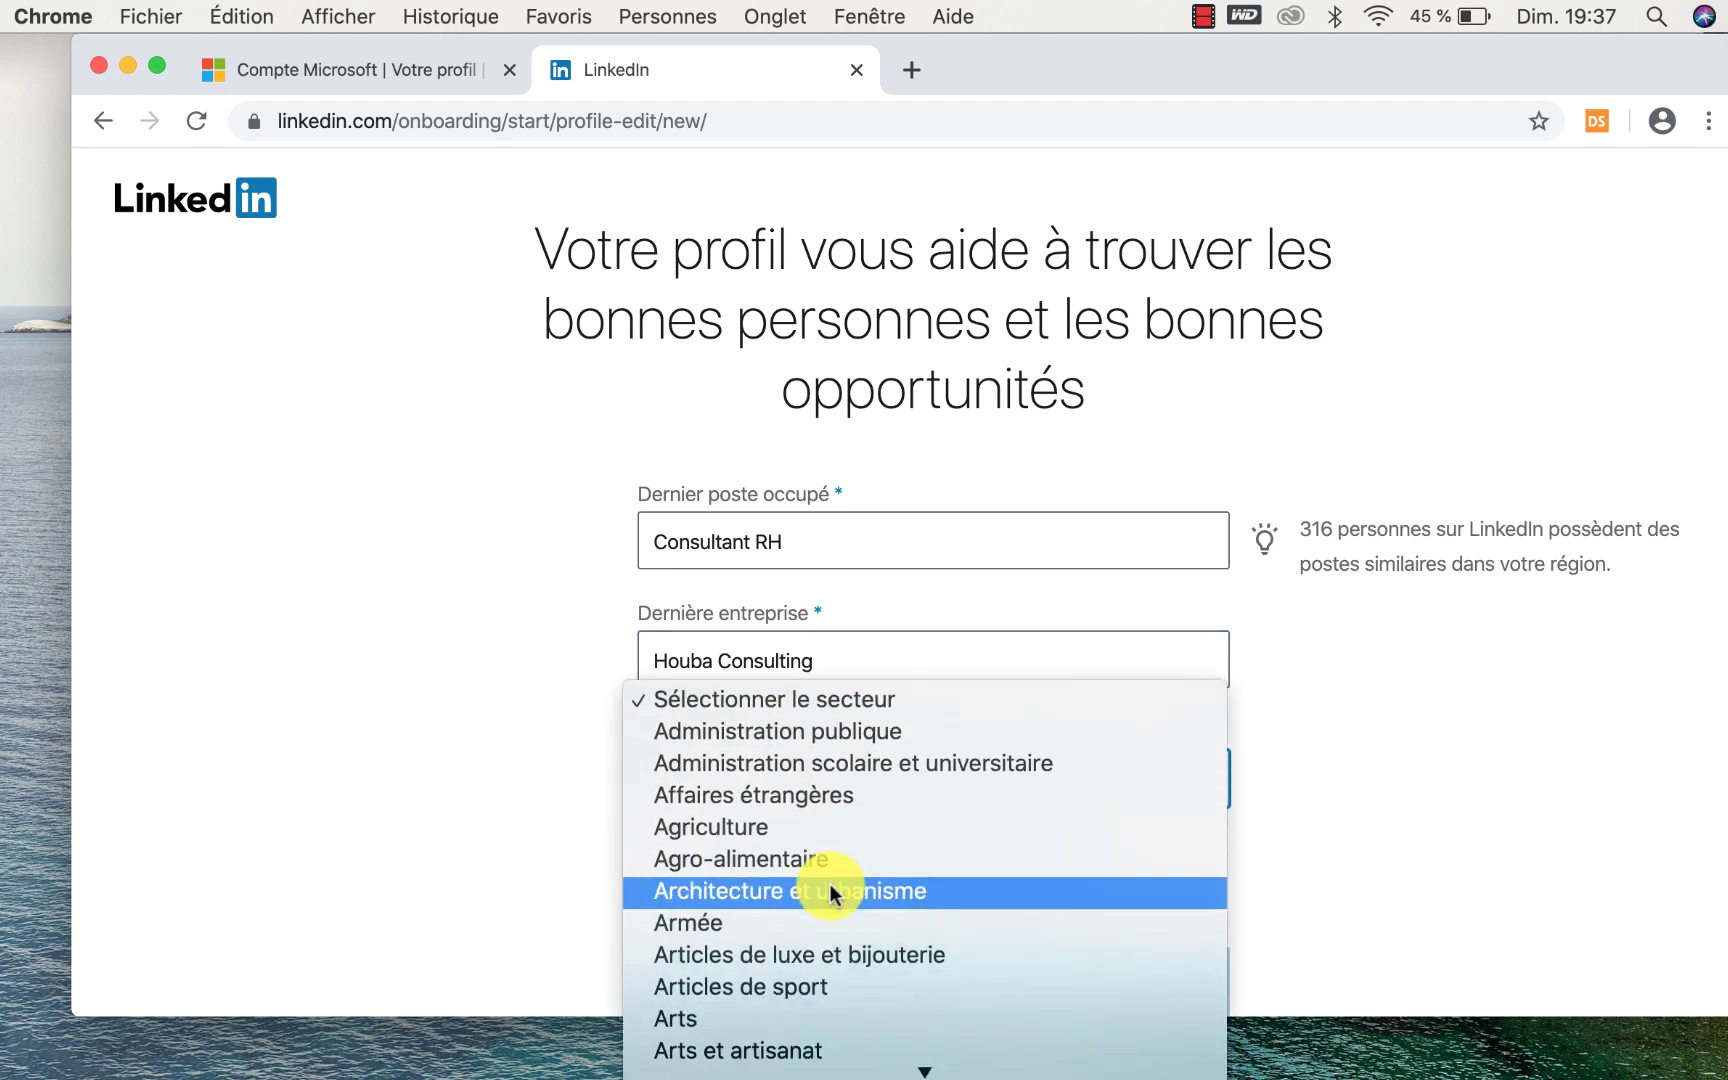
scroll(830, 884, "down", 7)
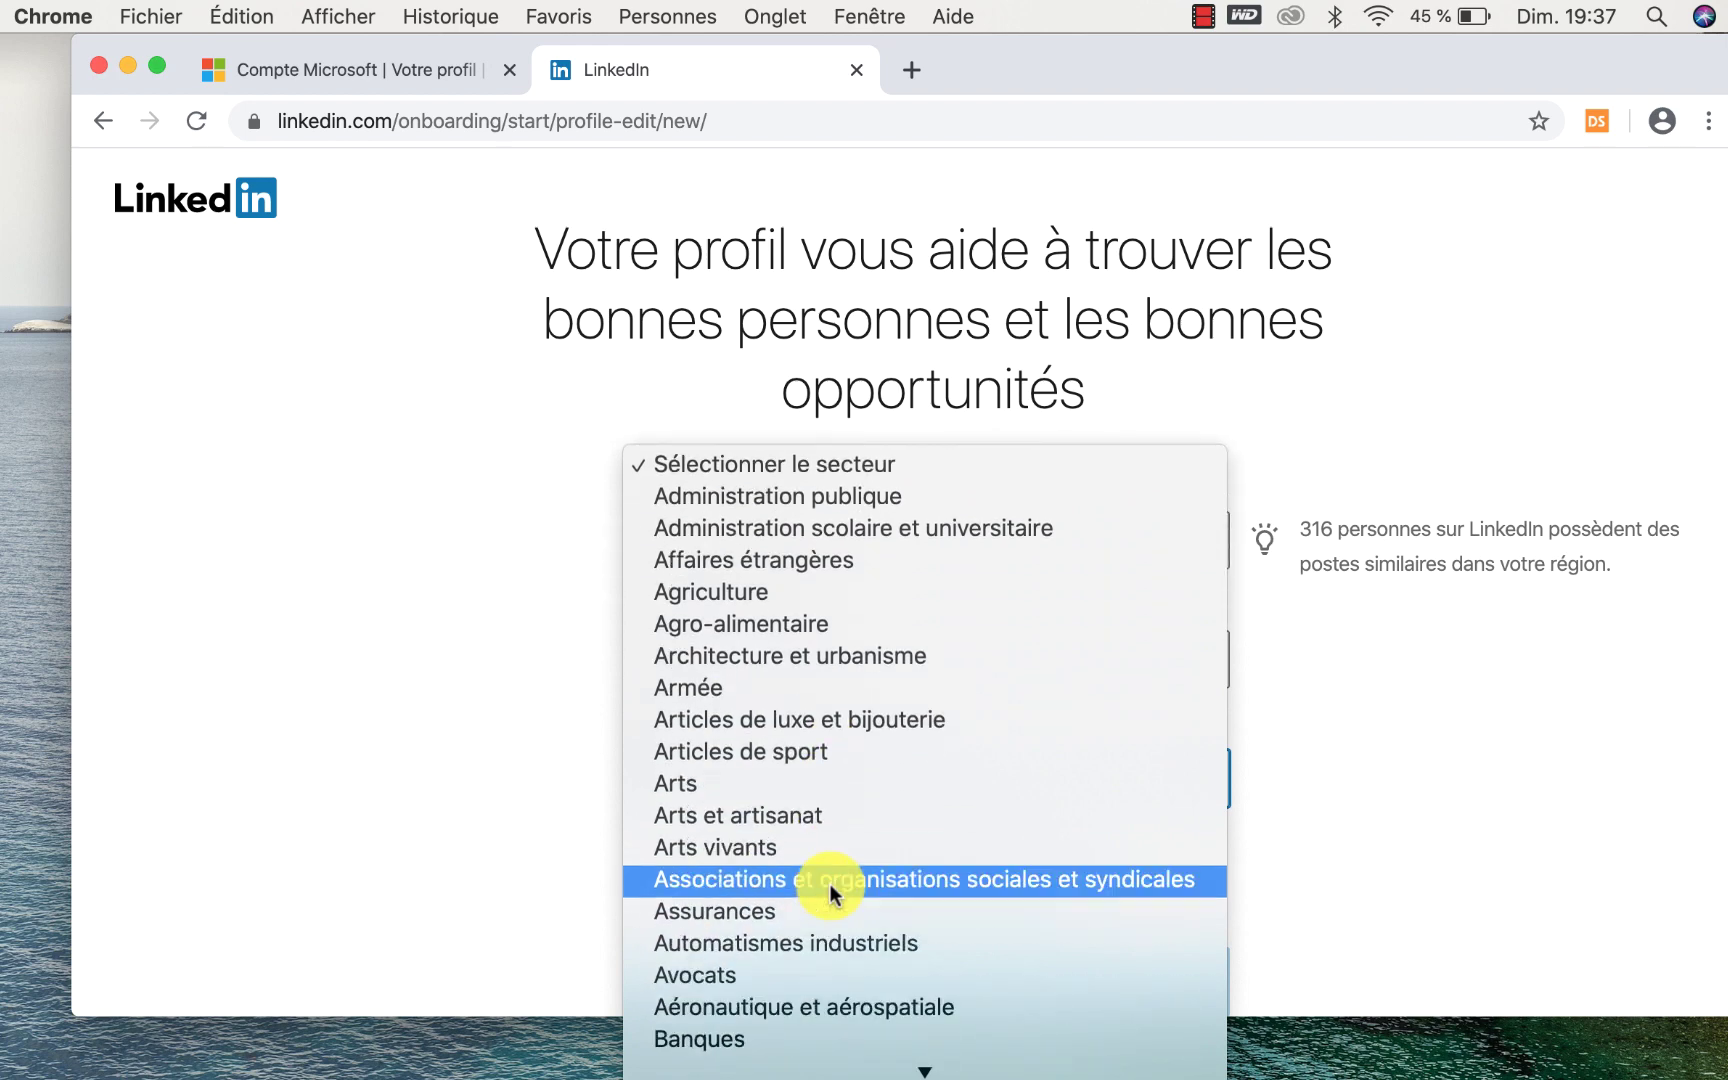
scroll(830, 884, "down", 9)
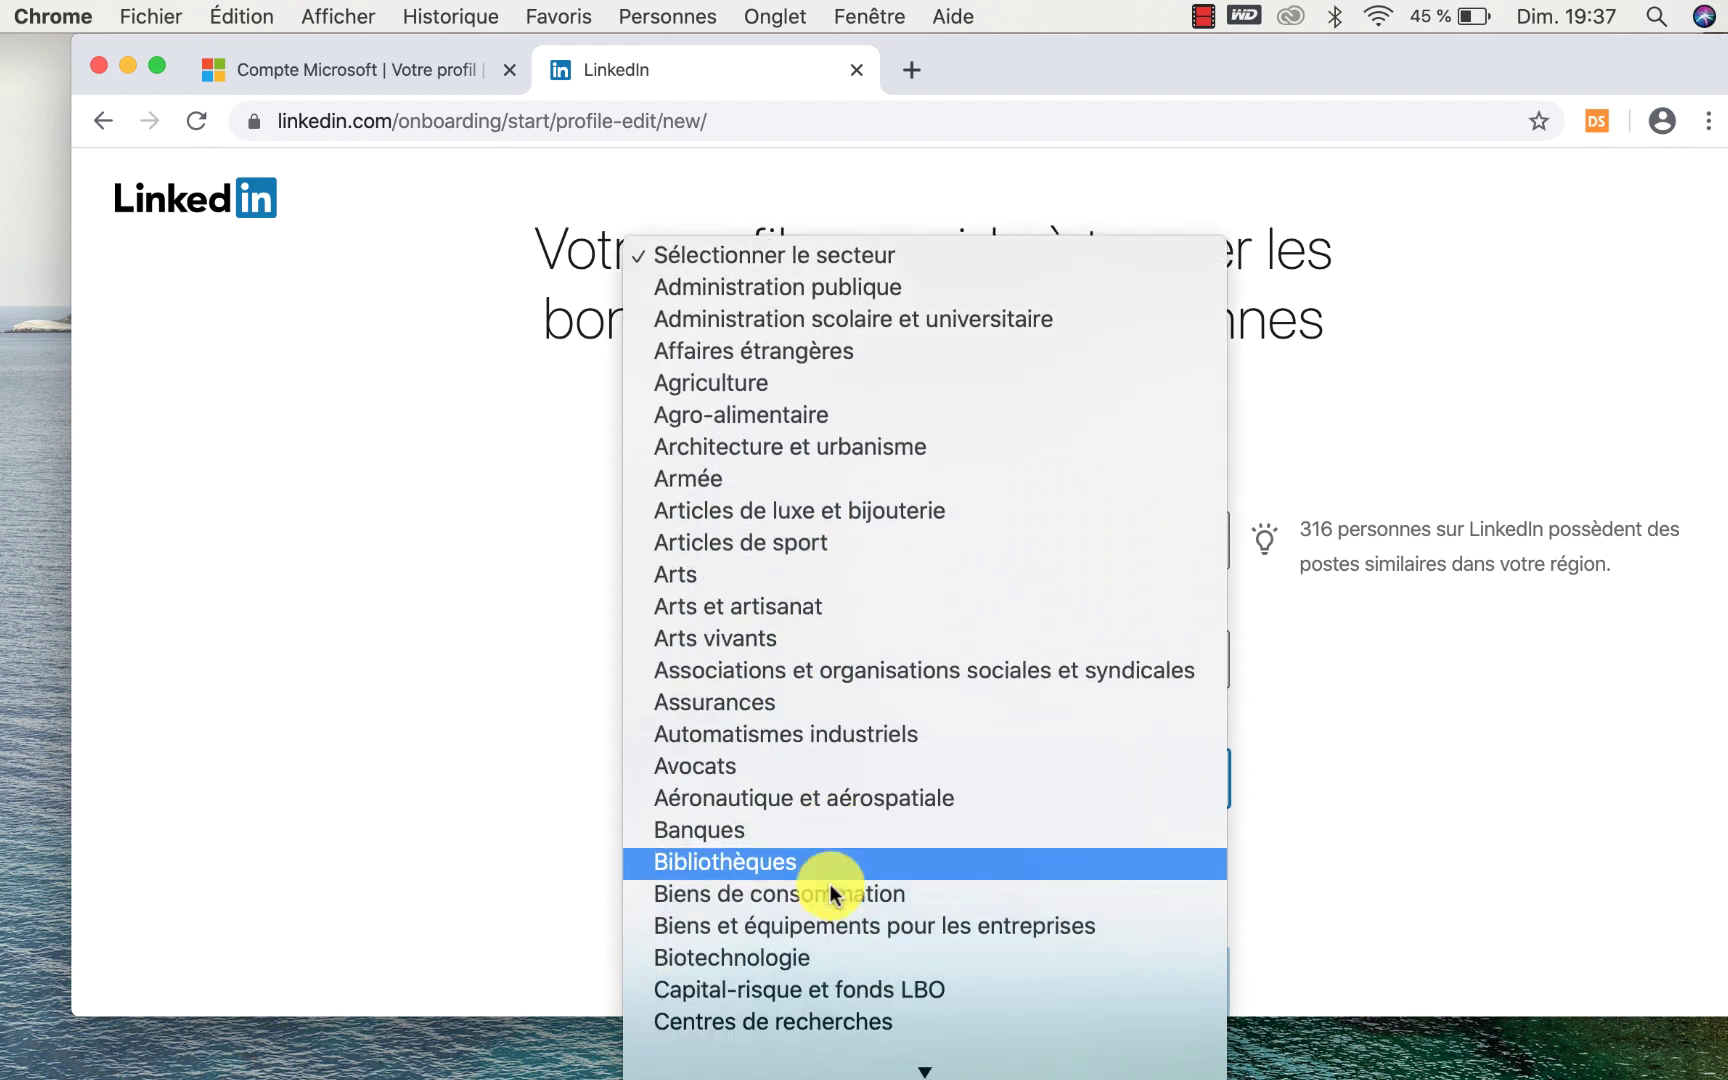
scroll(830, 884, "down", 13)
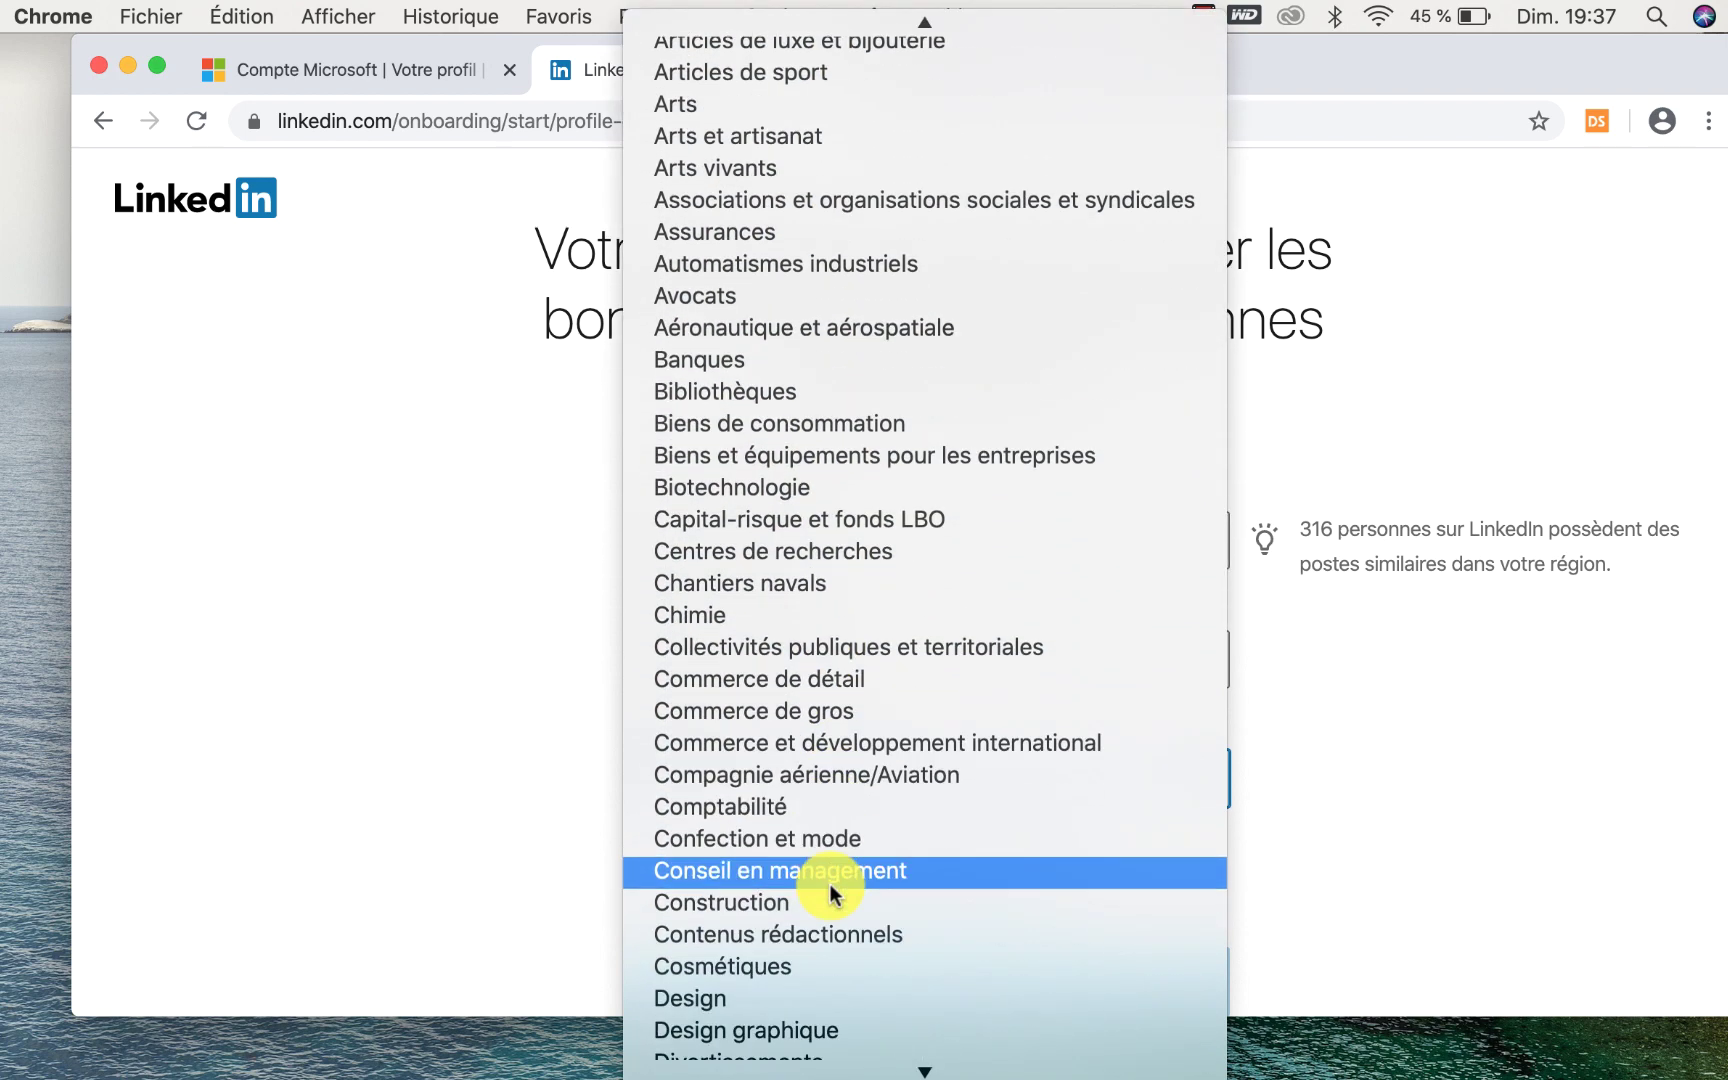
scroll(830, 884, "down", 11)
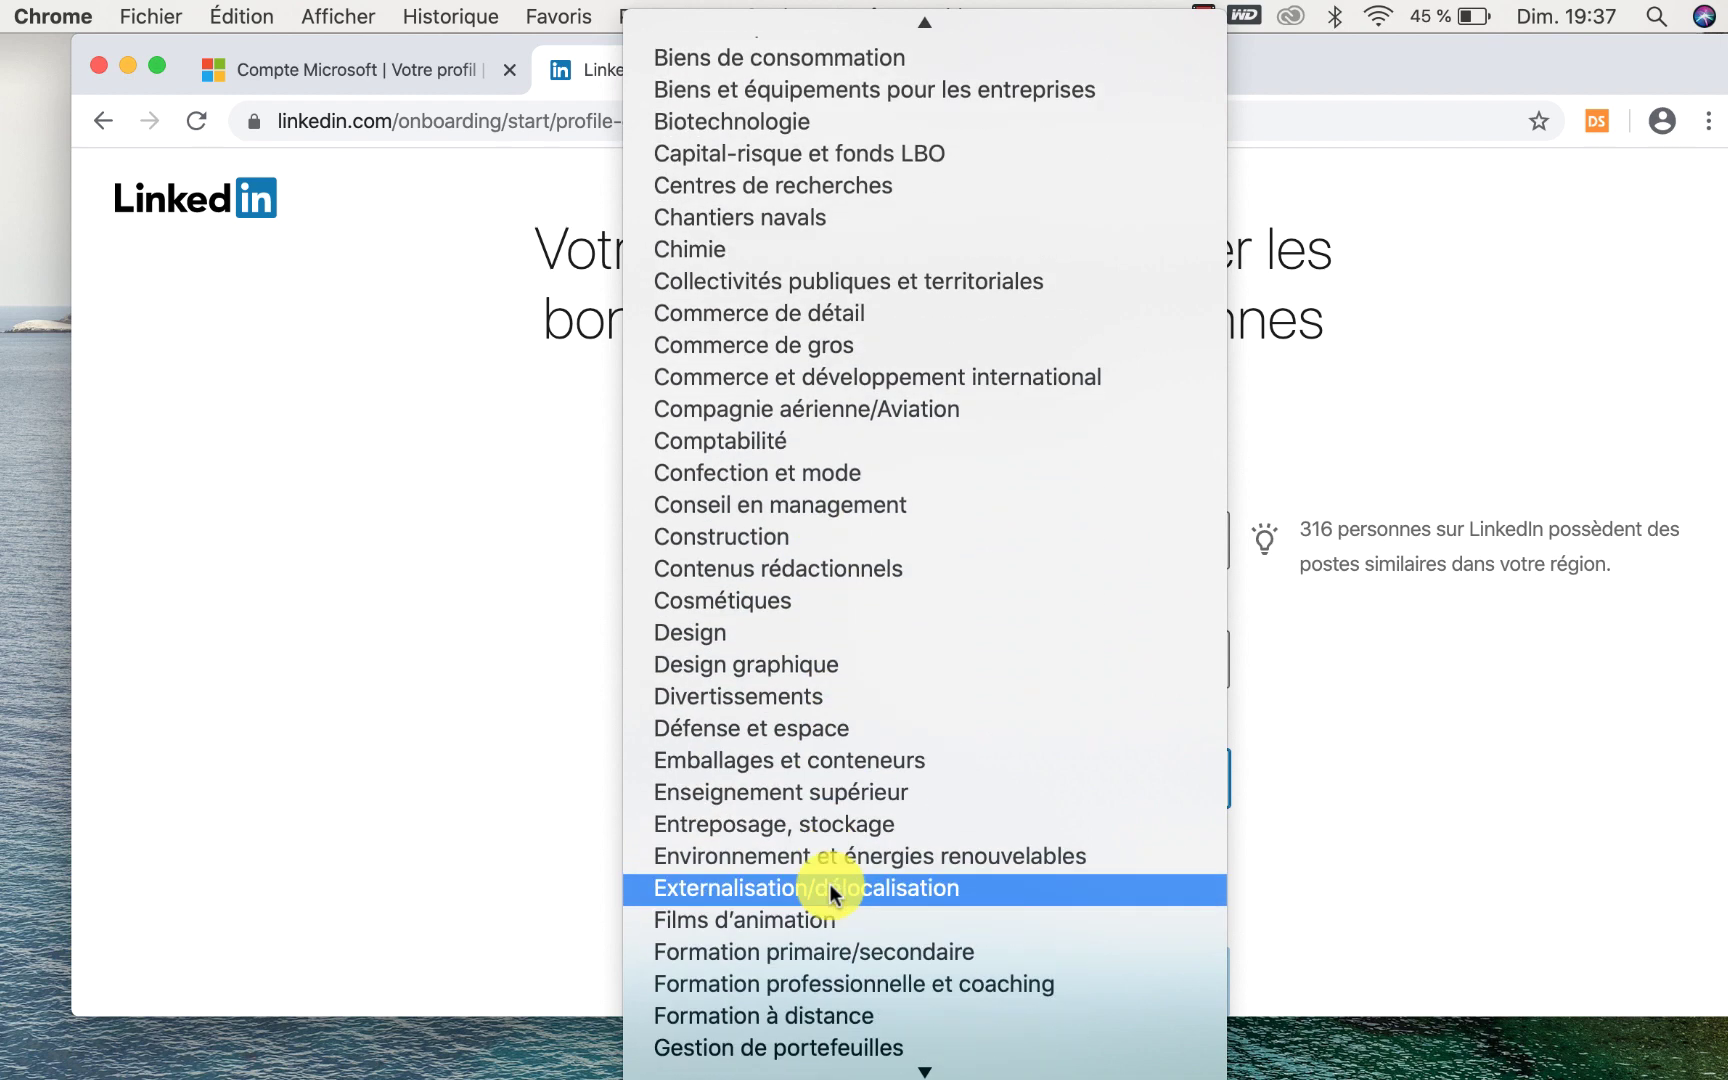
left_click(840, 985)
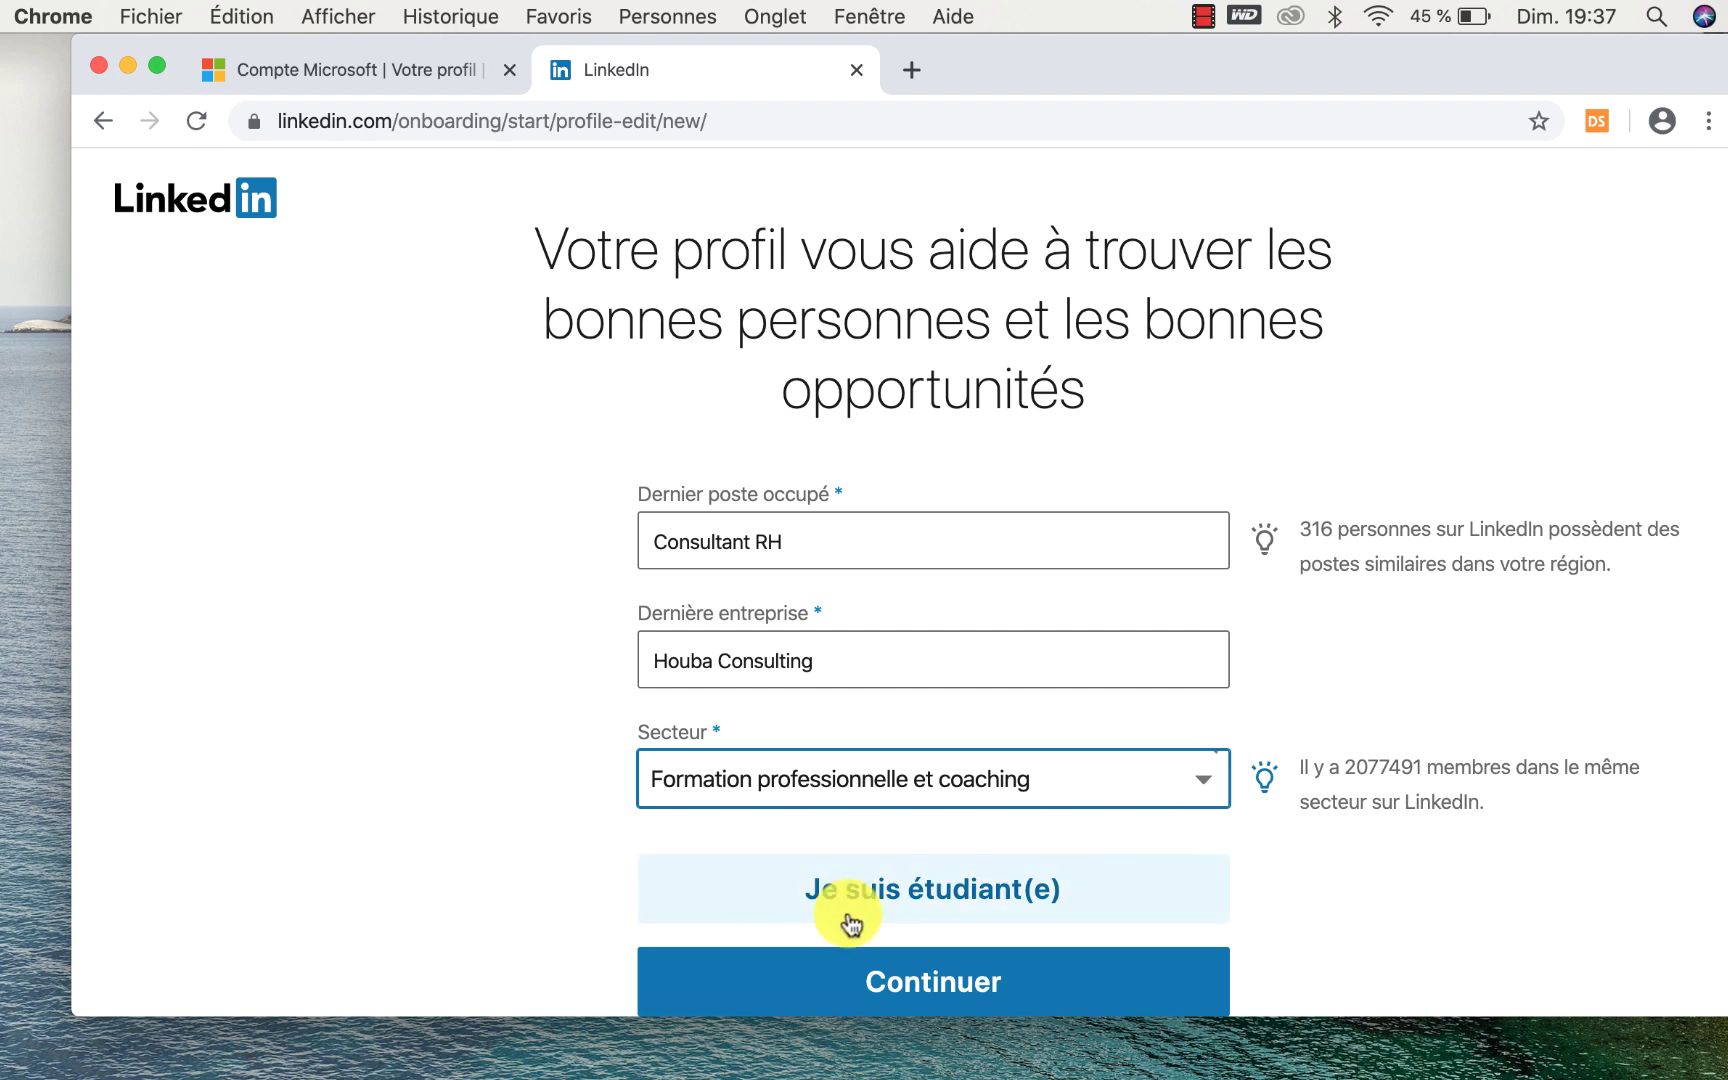
Submit the job details and start entering a Belgian phone number for the app link.
left_click(953, 983)
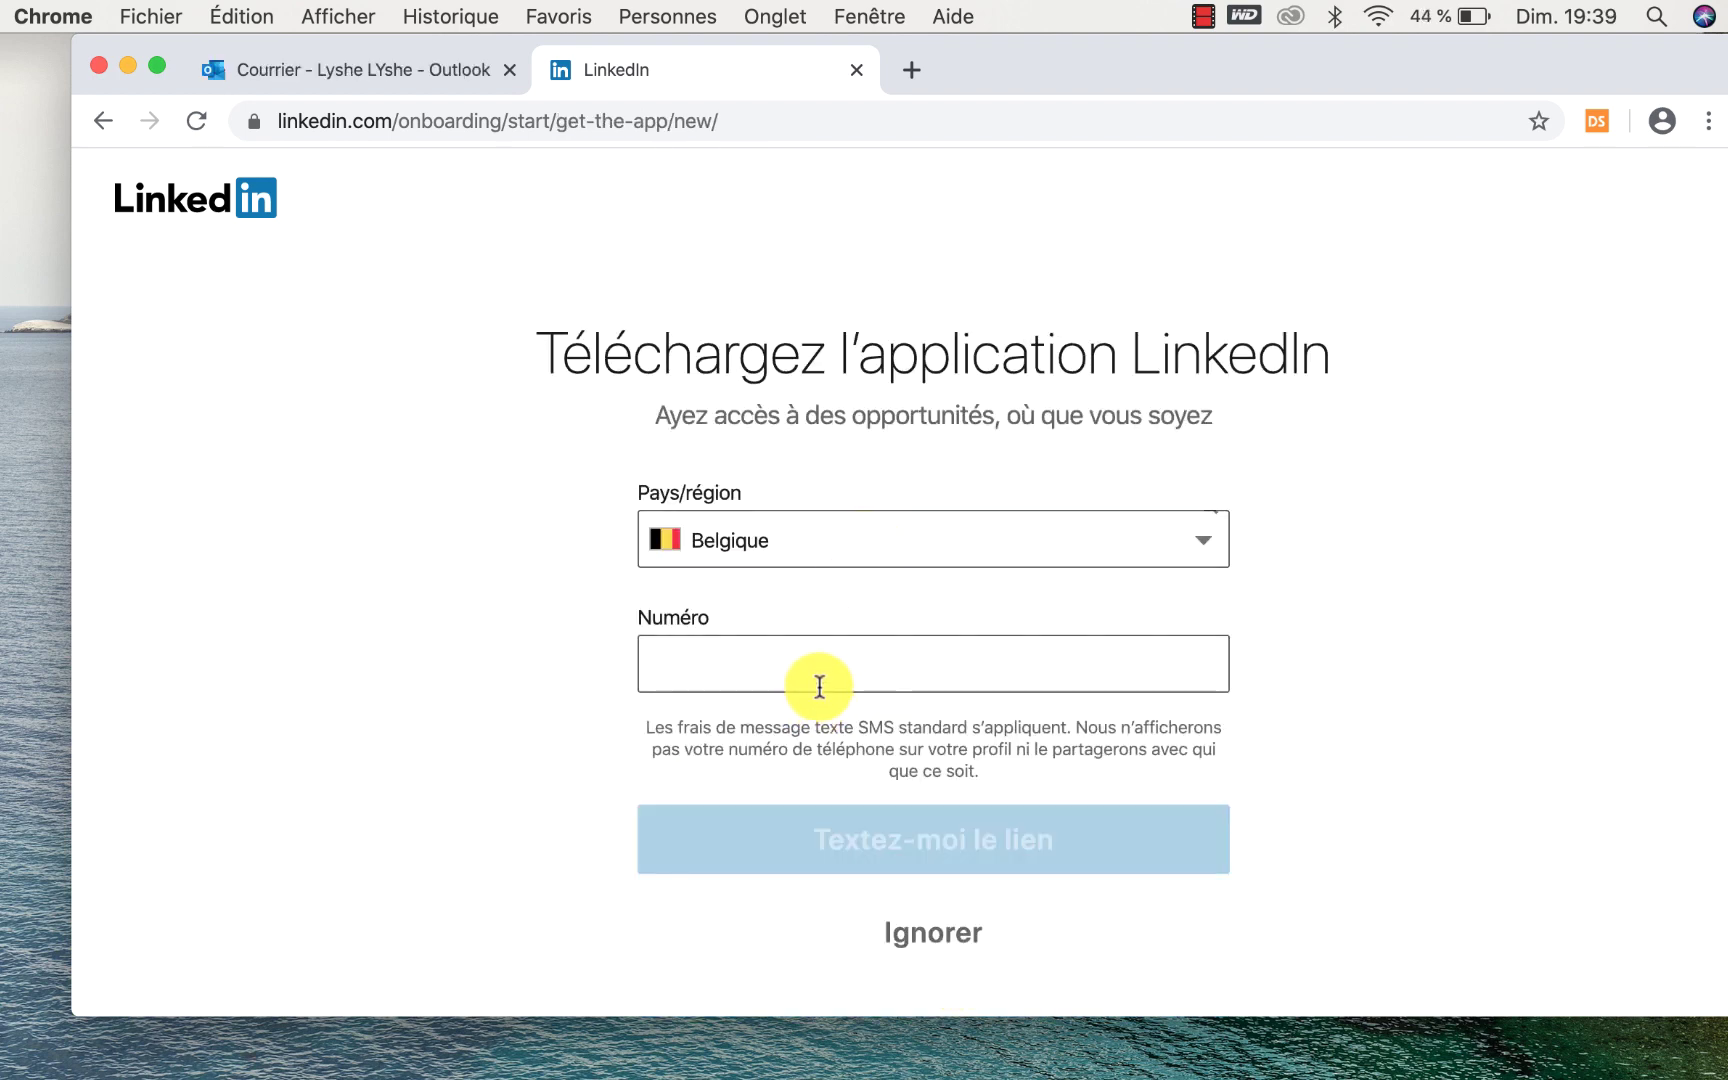
left_click(822, 681)
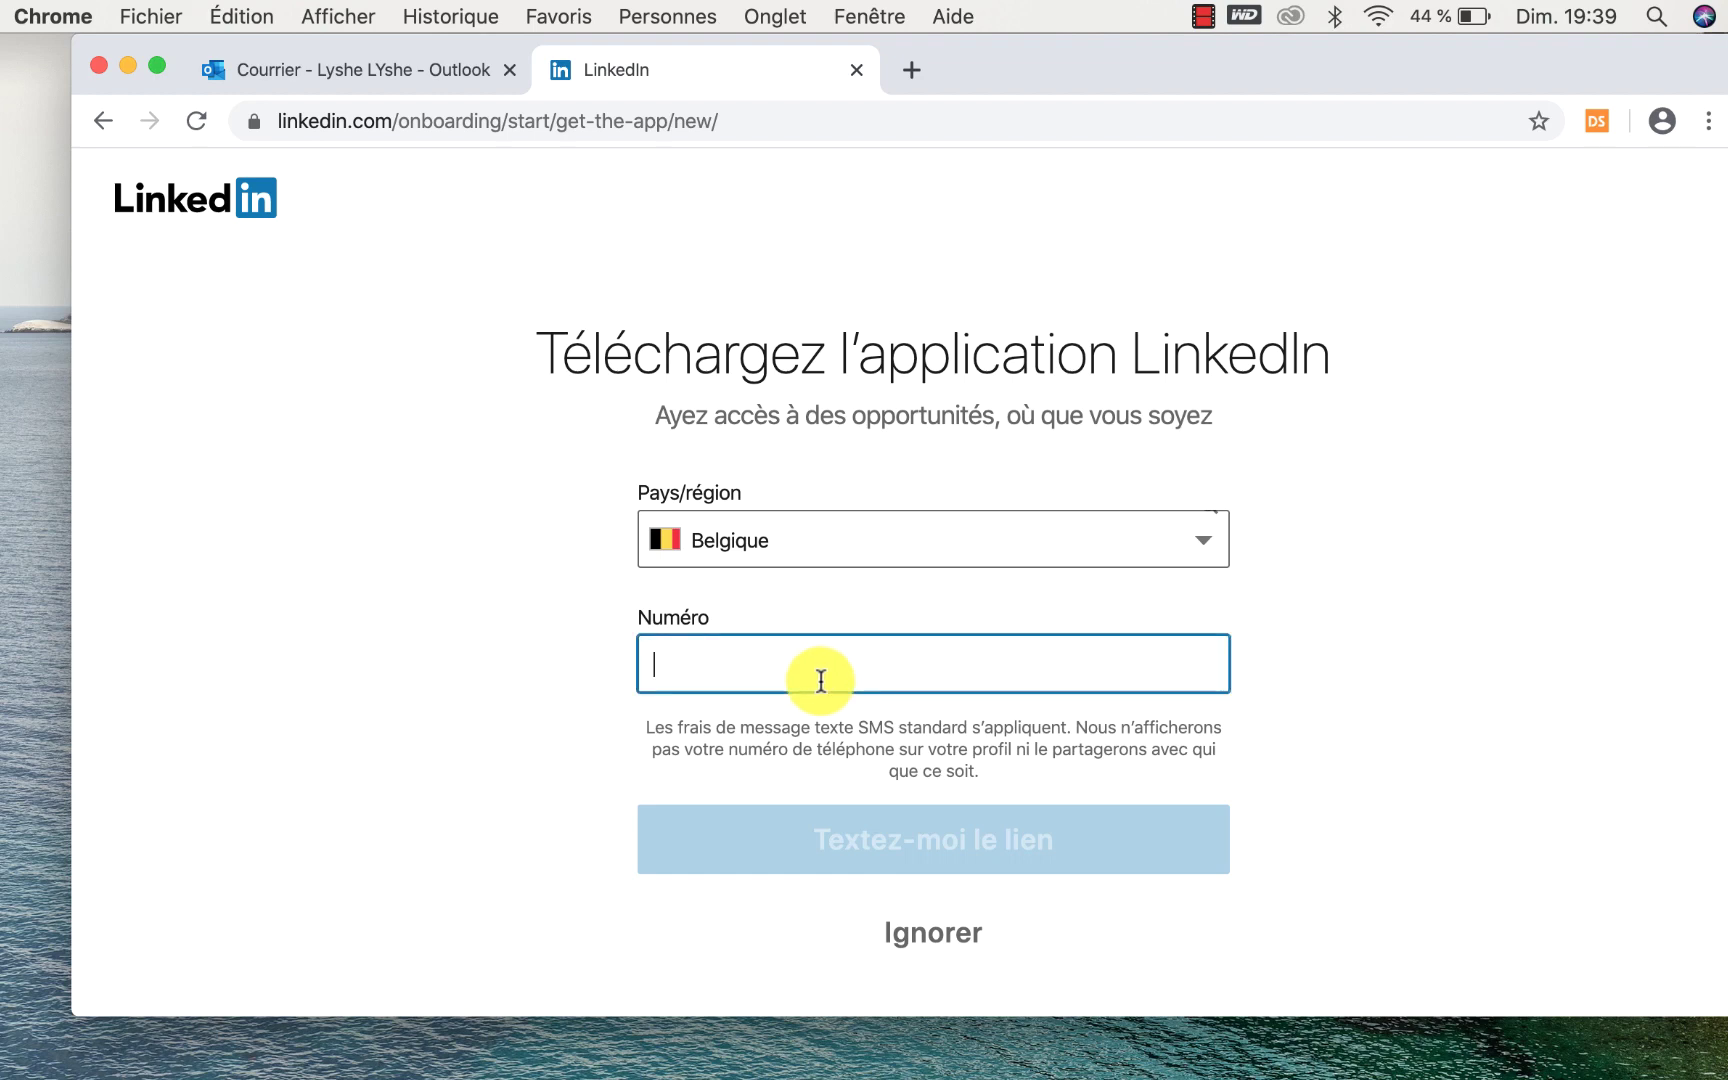
left_click(856, 545)
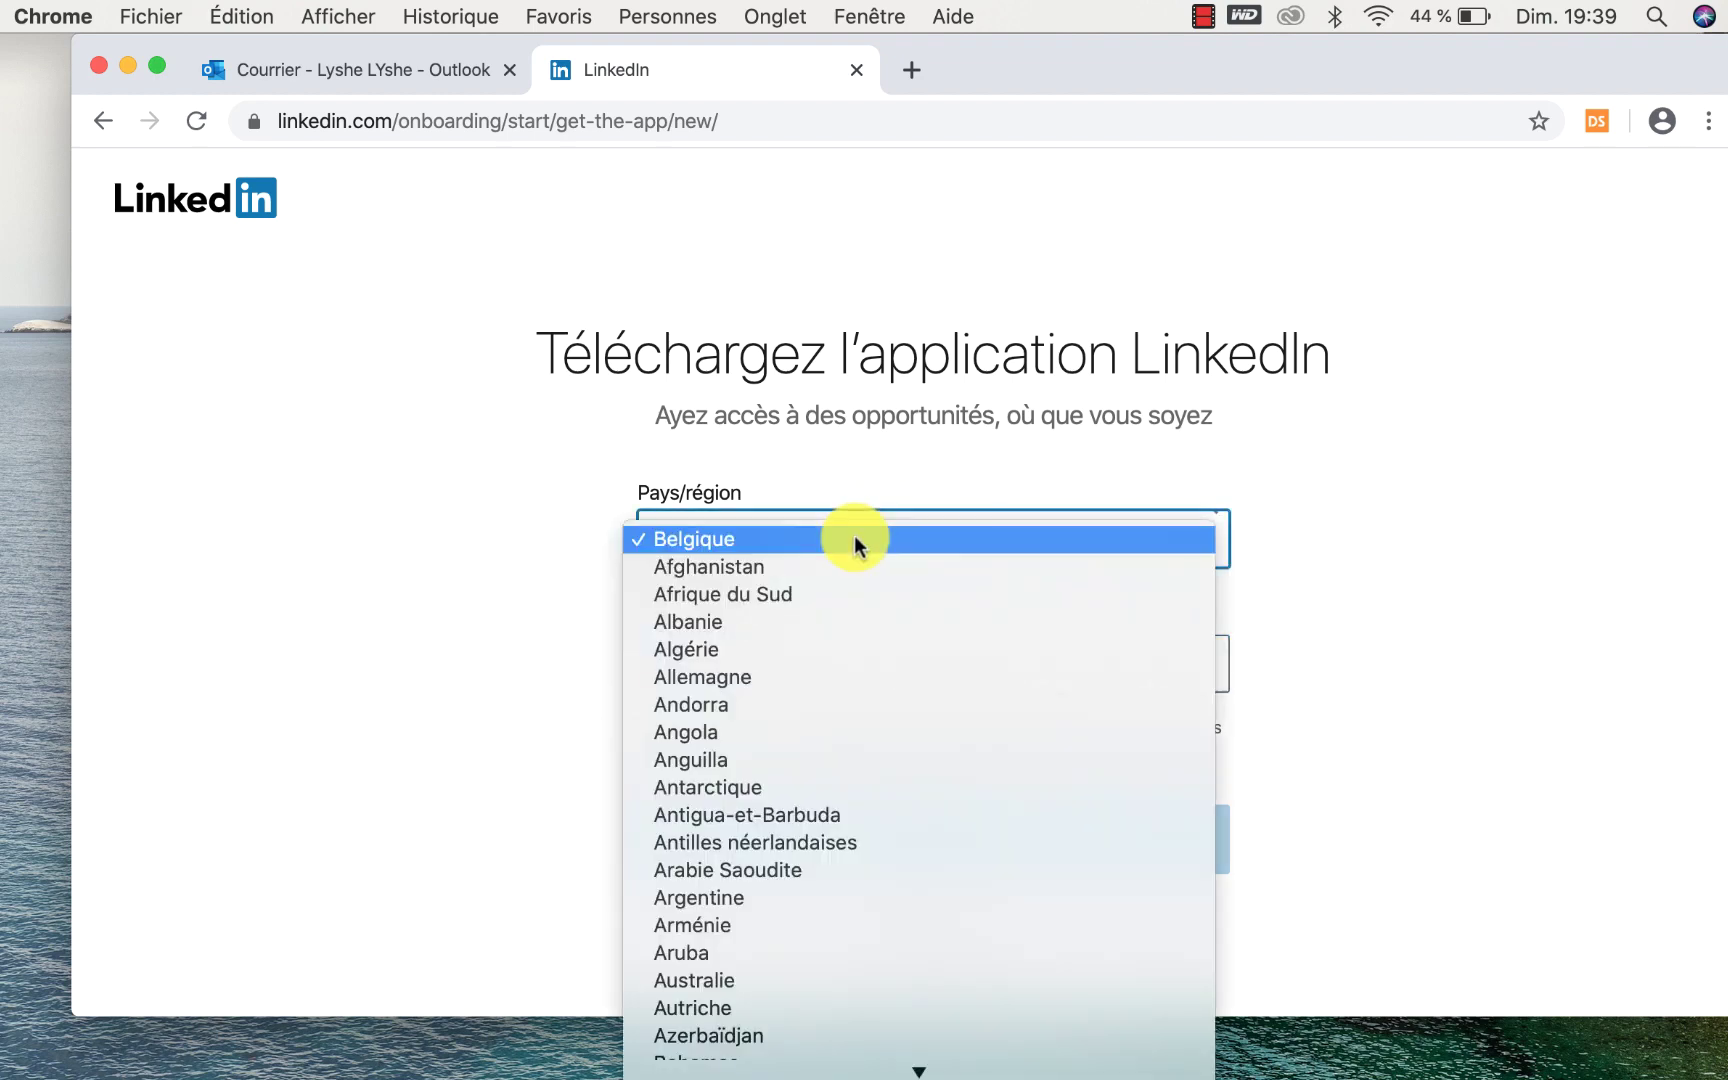
left_click(855, 540)
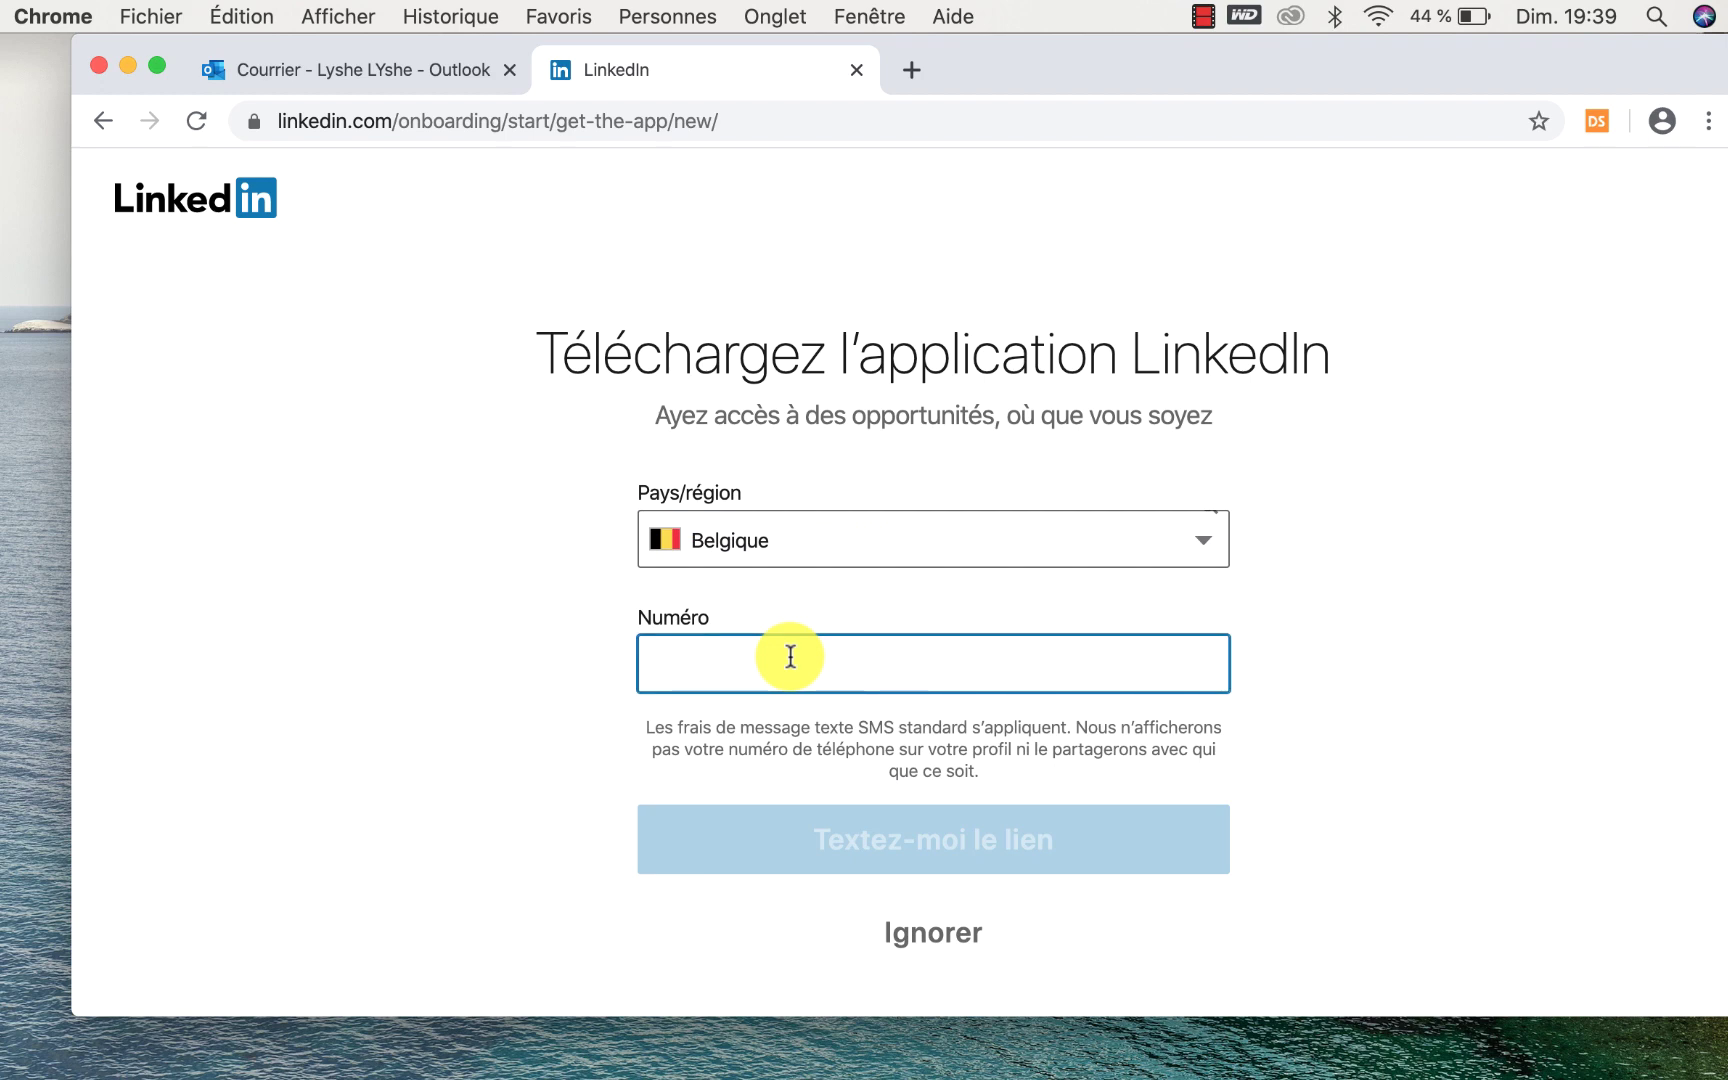
type("0")
type("'§'")
key("BackSpace")
key("BackSpace")
key("BackSpace")
type("465")
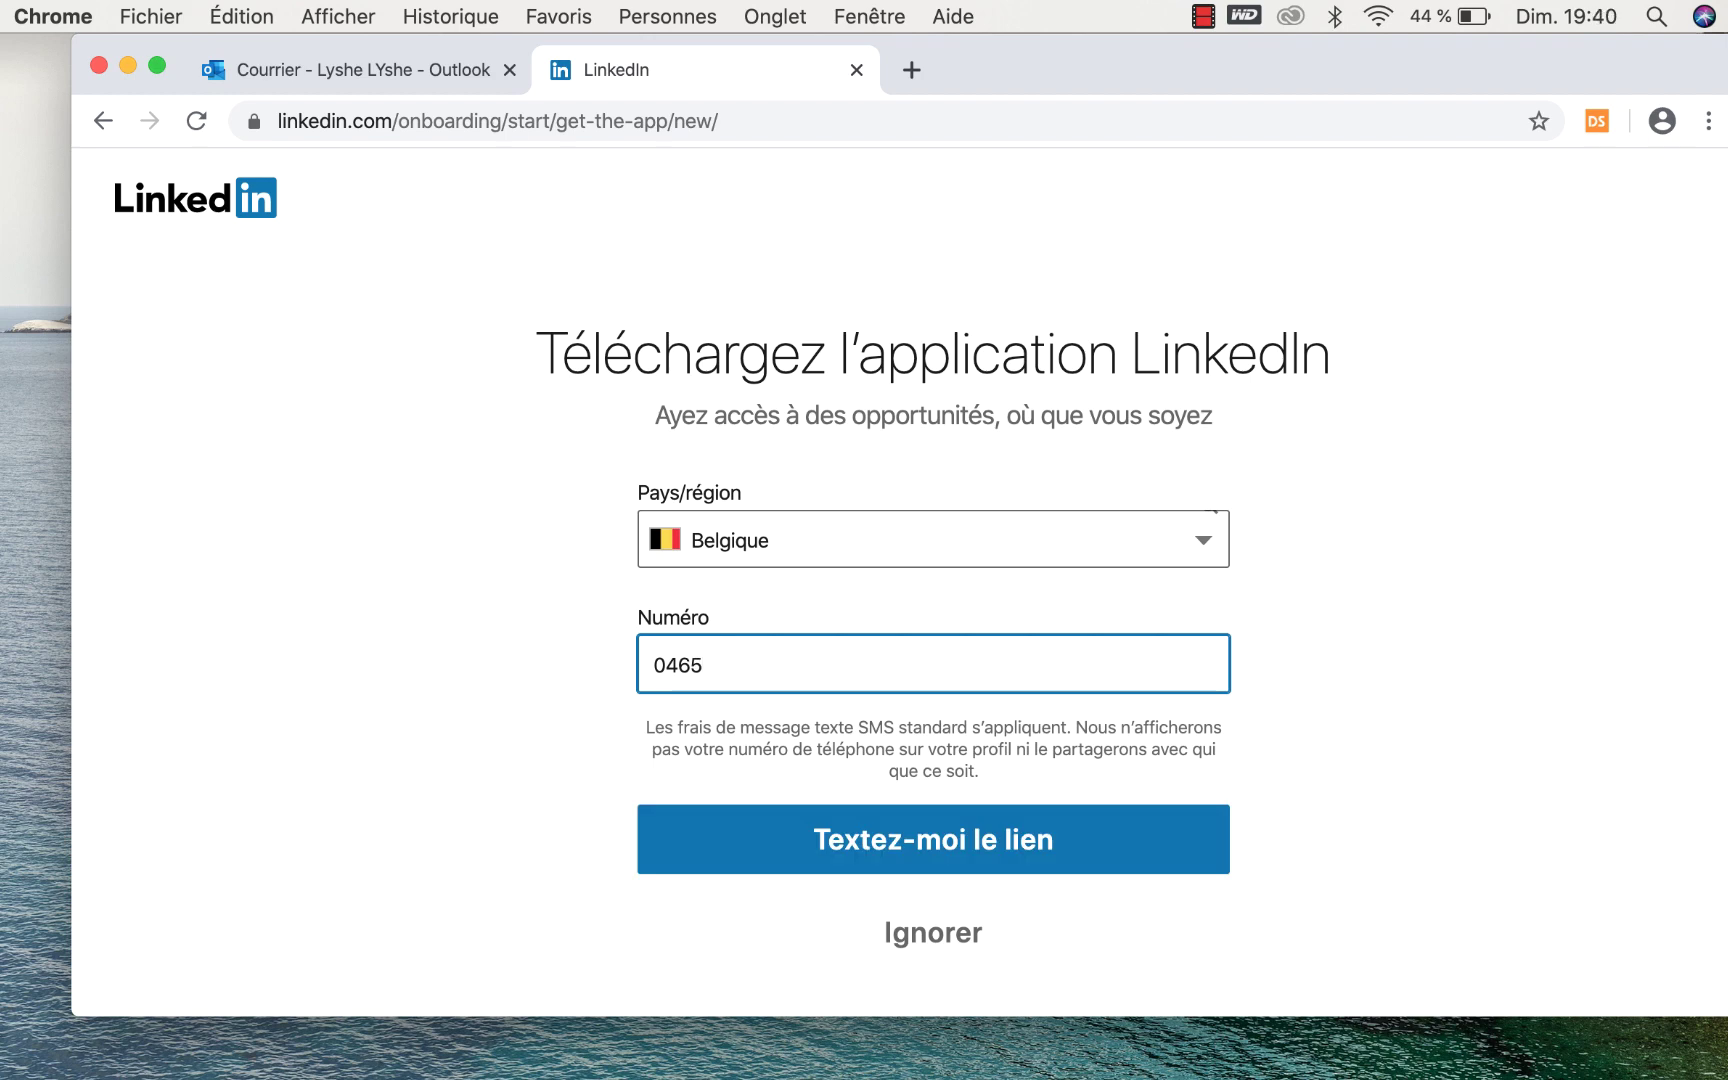
Skip the app download with Ignorer to reach the home feed.
scroll(933, 600, "down", 1)
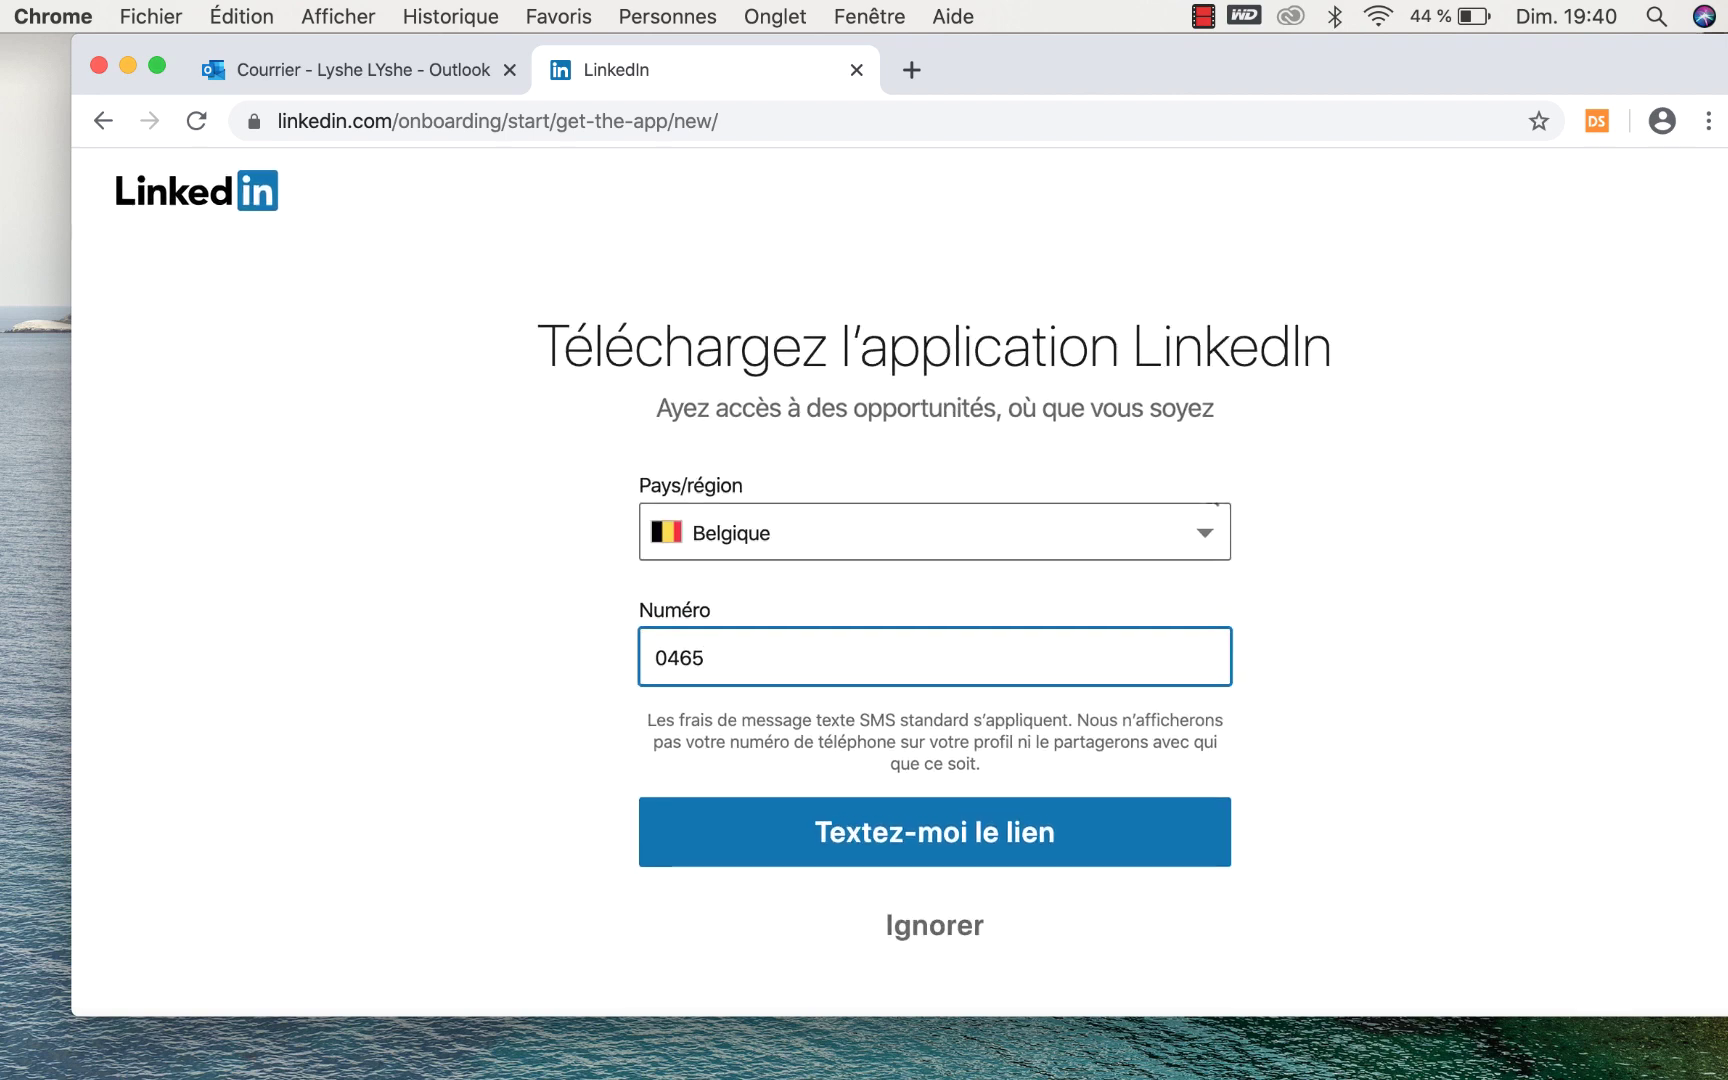
scroll(933, 600, "down", 1)
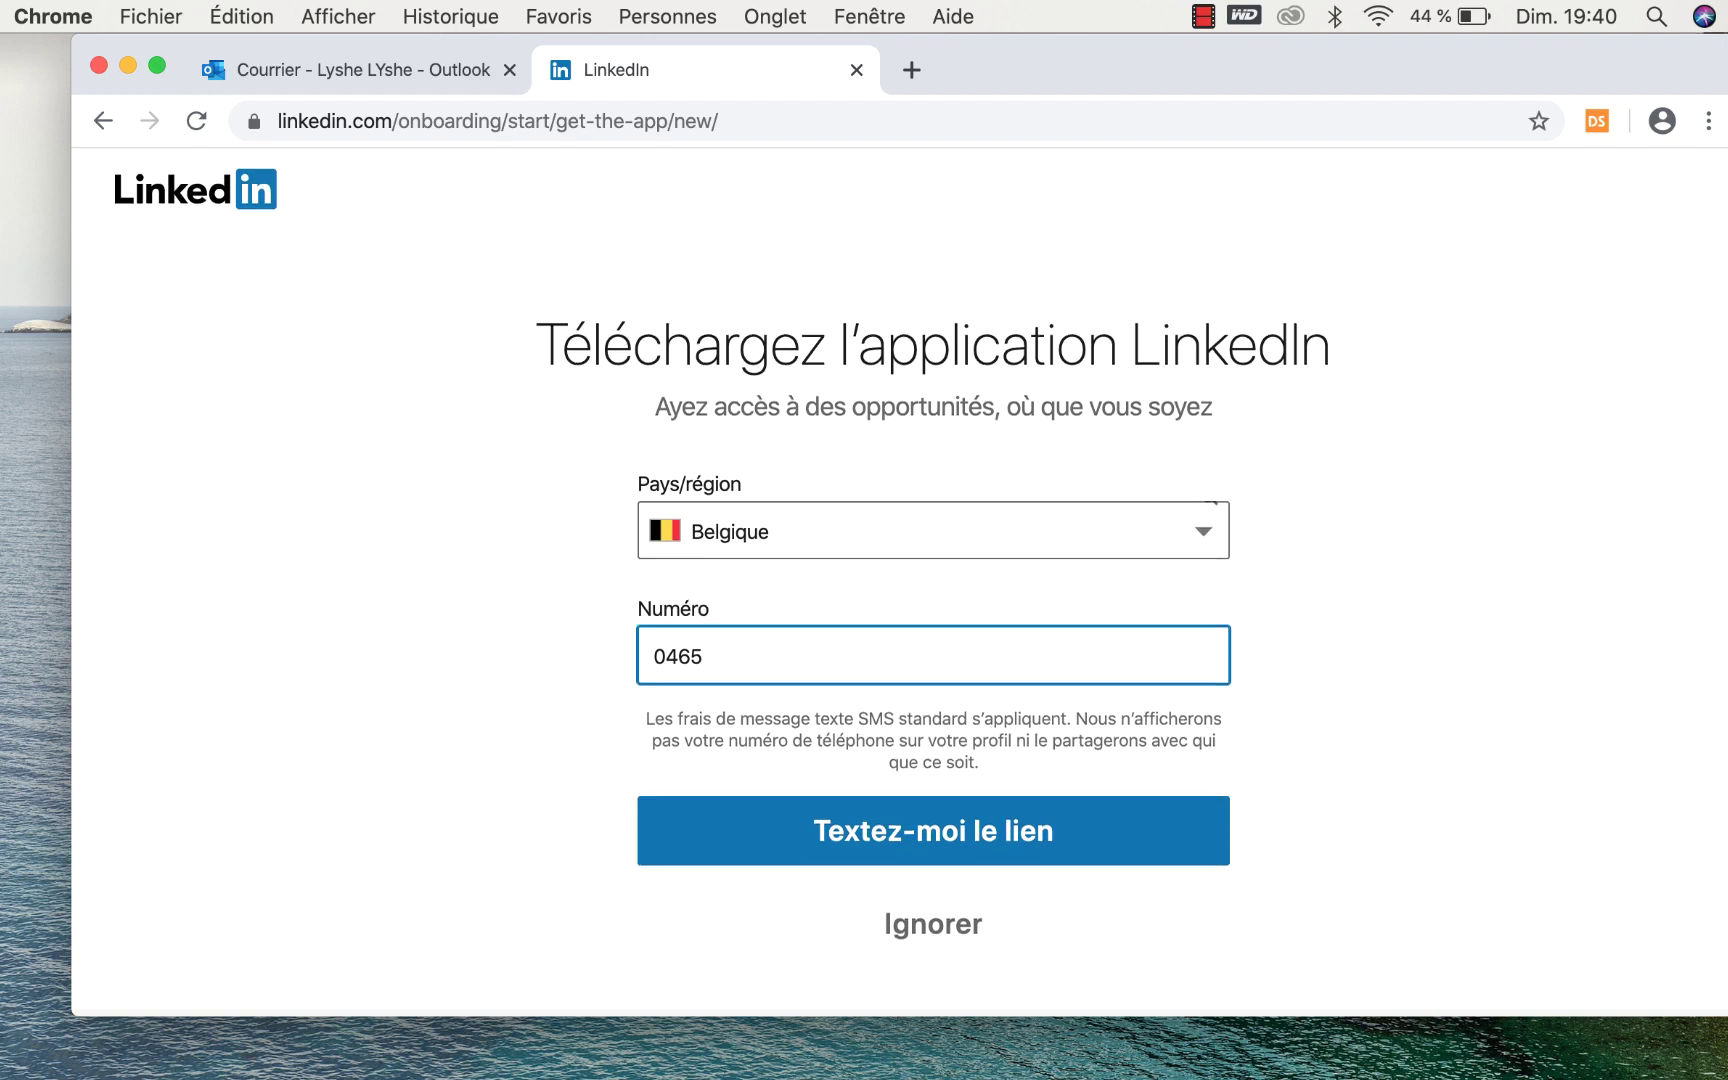
left_click(977, 932)
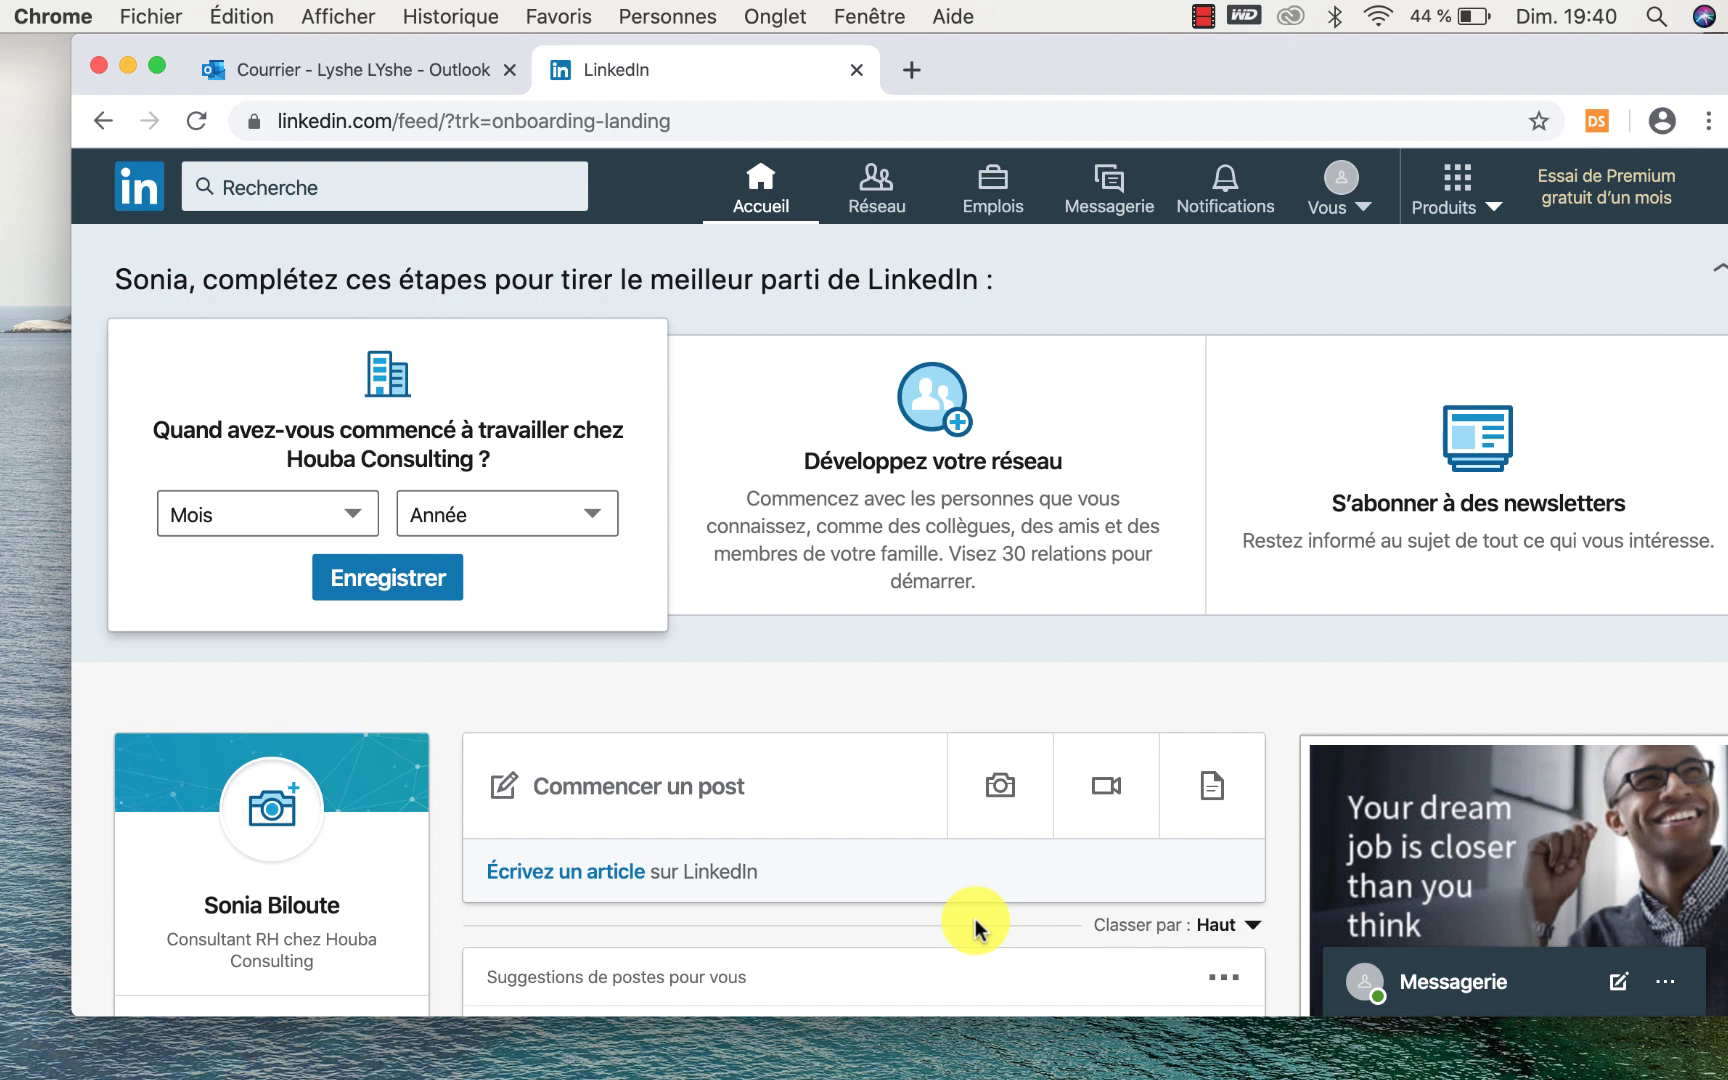
Scroll the home feed and load the new posts with 'Voir les nouveaux posts'.
scroll(975, 918, "down", 3)
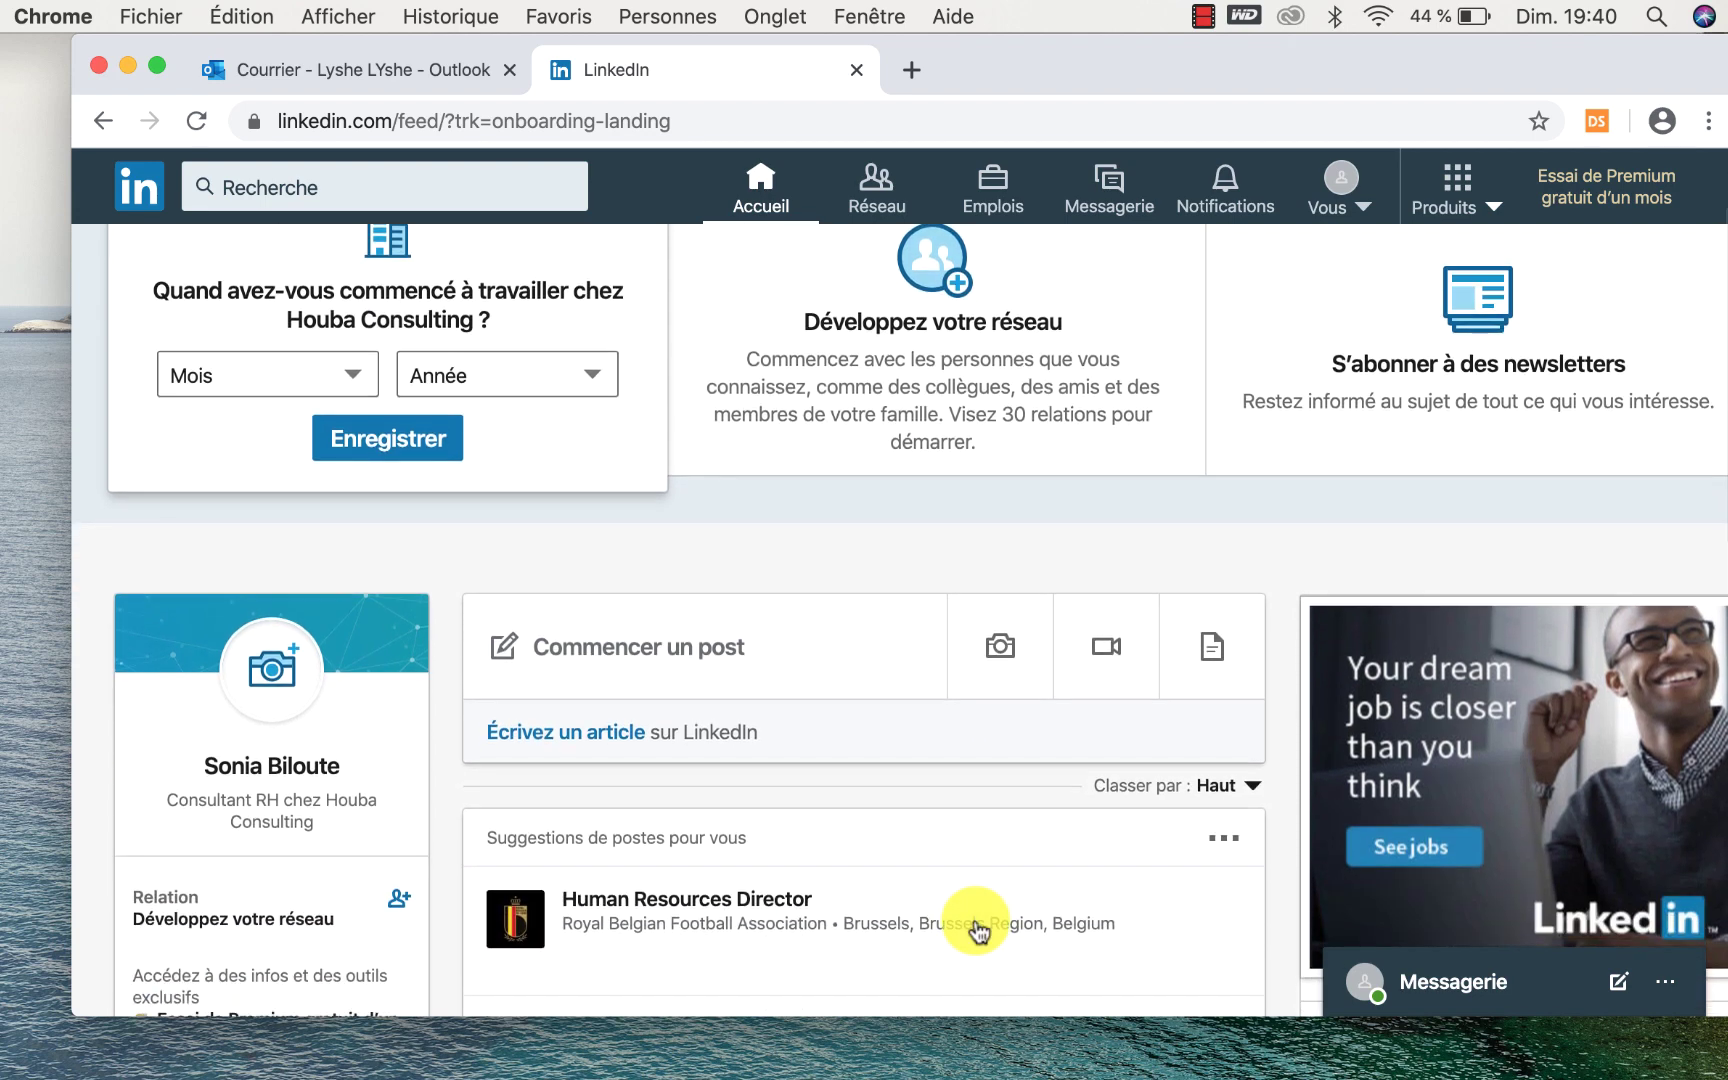
scroll(975, 925, "down", 10)
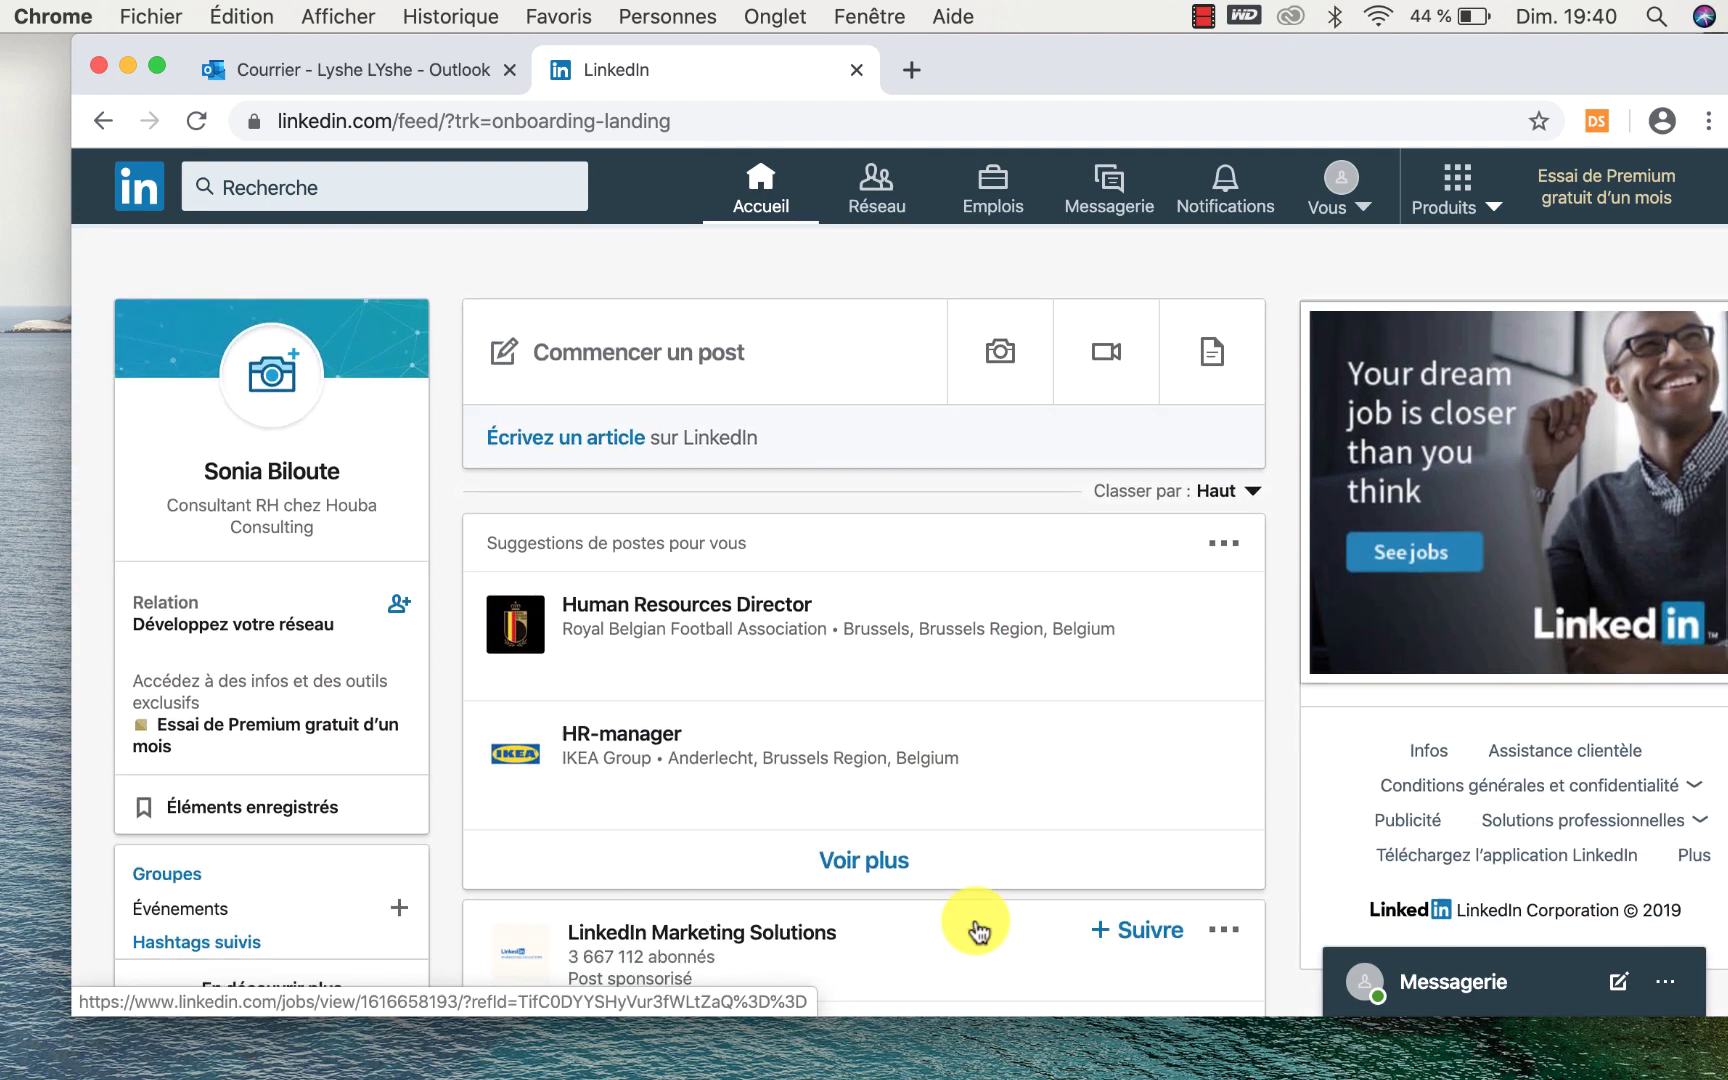
scroll(975, 925, "down", 5)
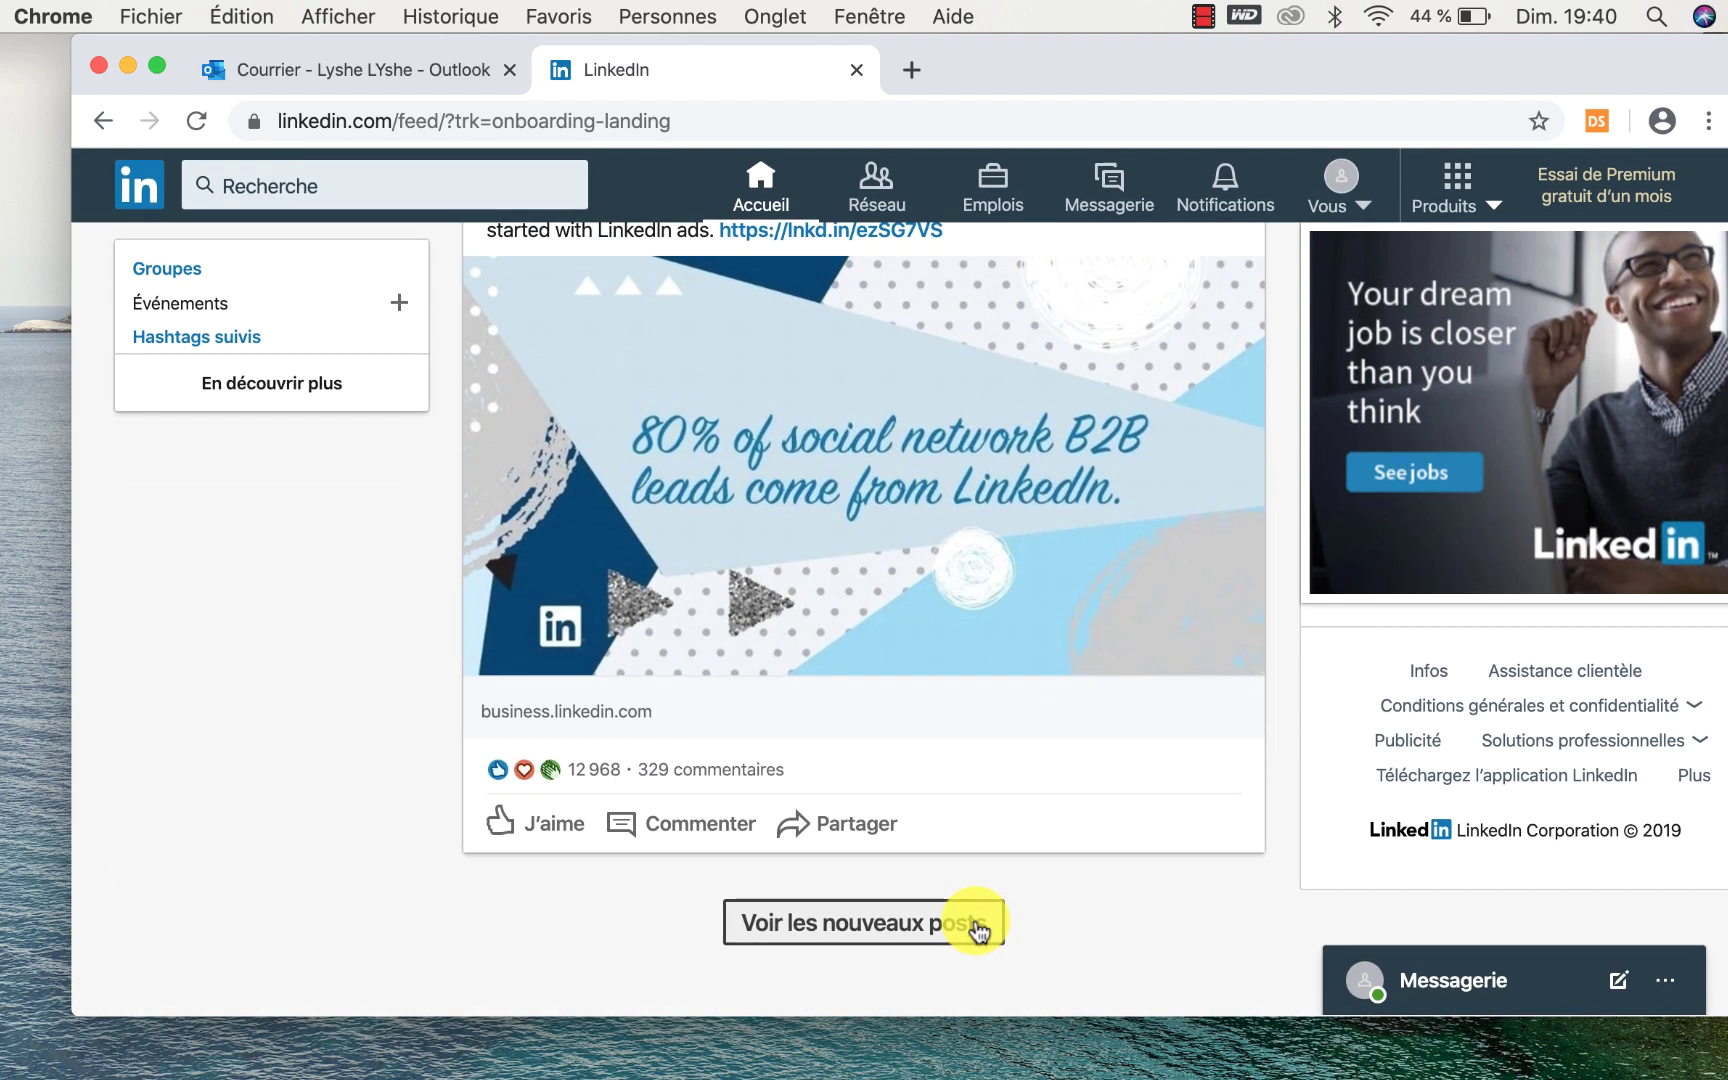
left_click(975, 925)
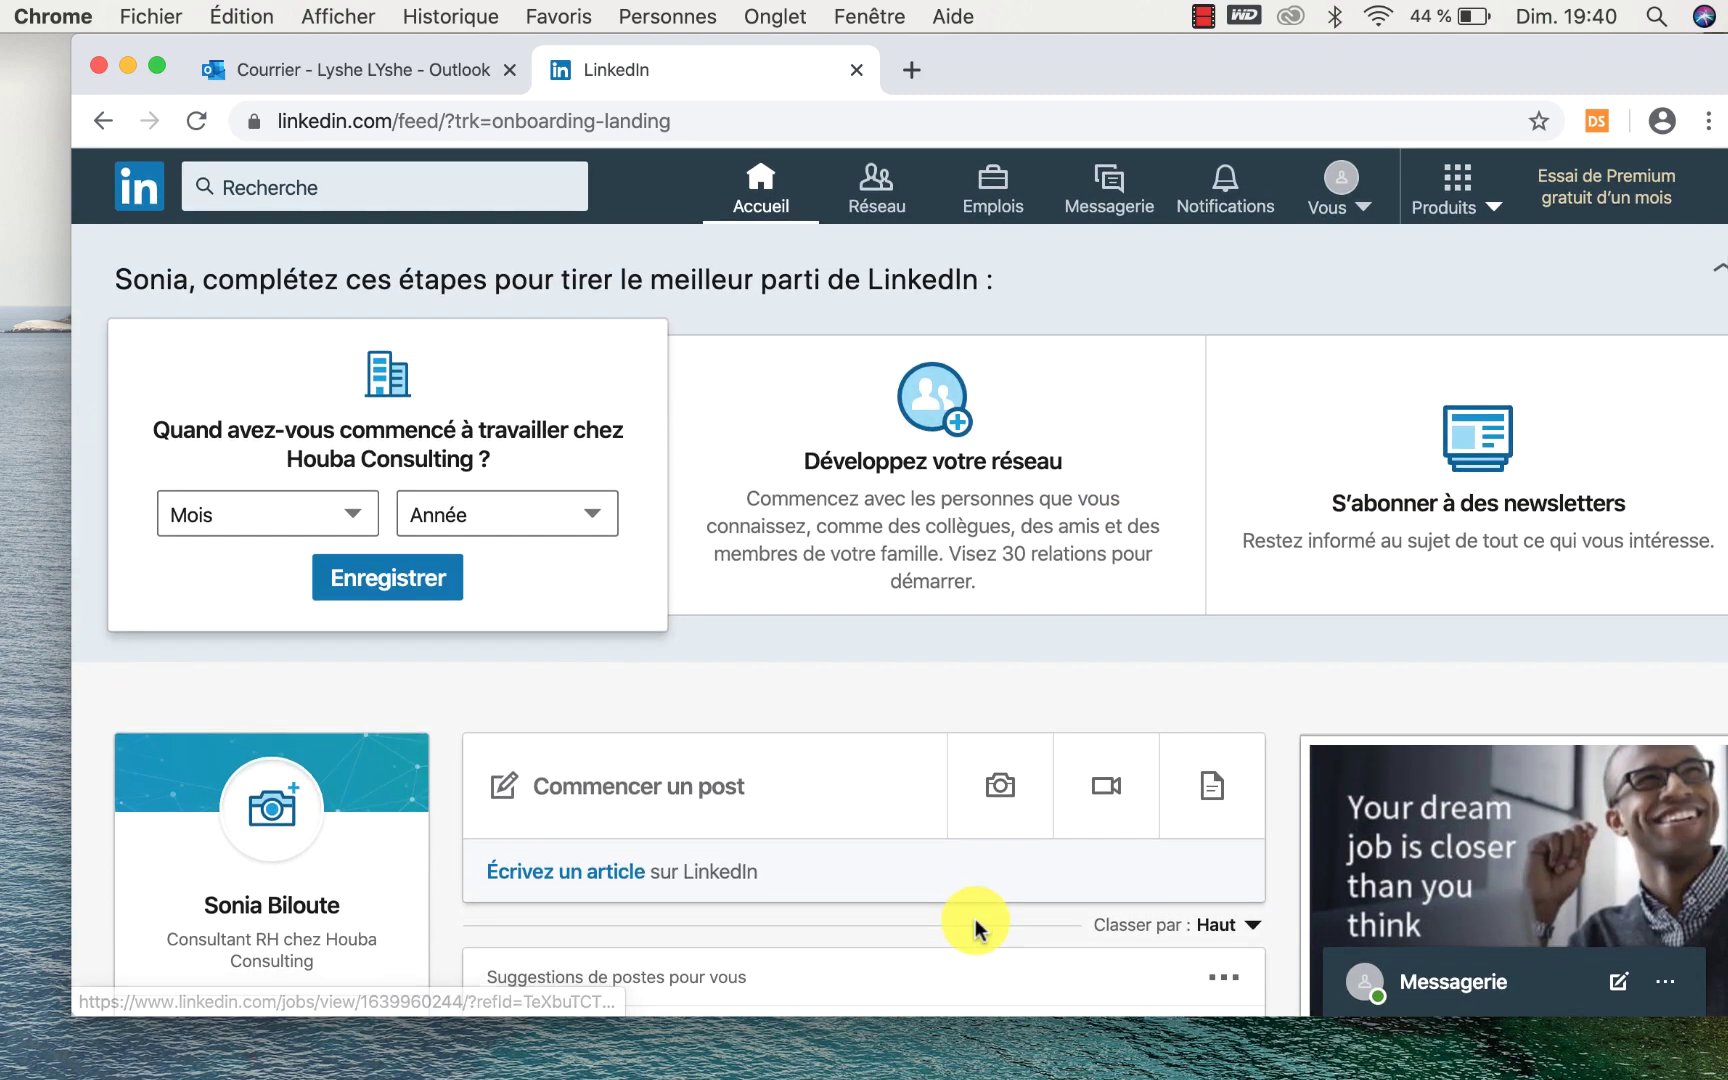
Browse the job suggestions and sponsored post, then go to Réseau.
scroll(975, 919, "down", 5)
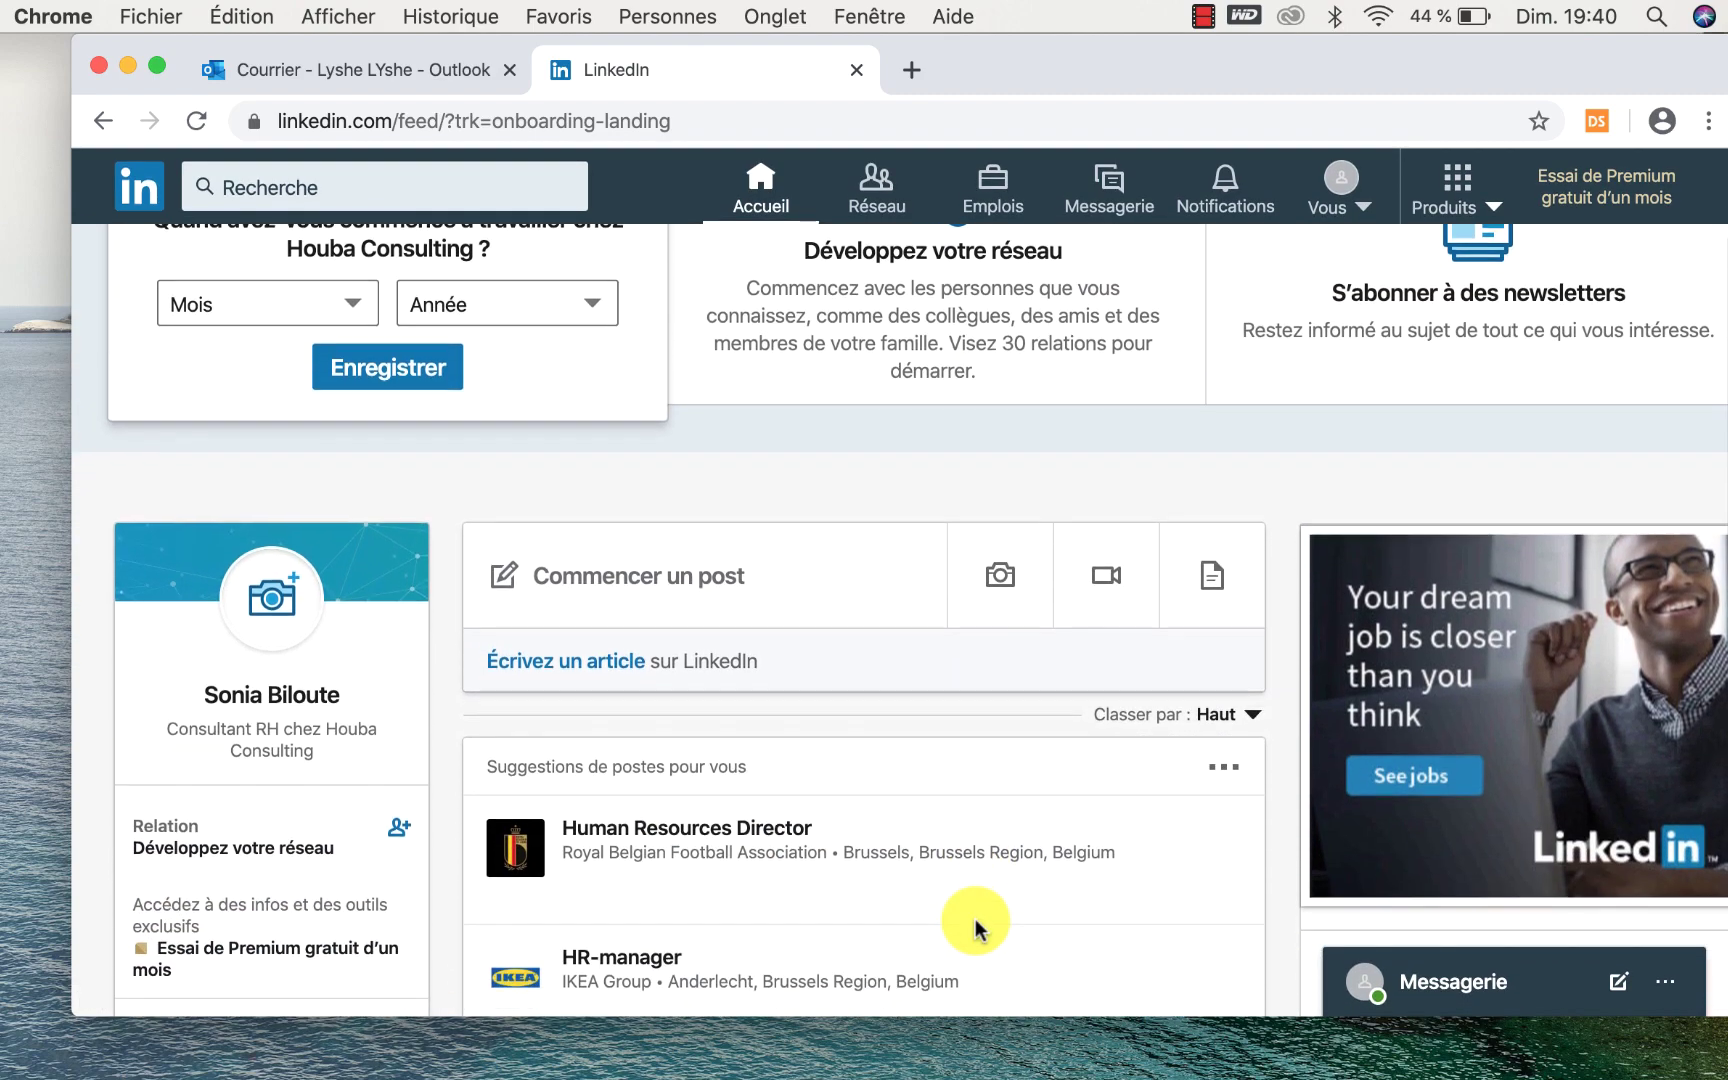
scroll(975, 925, "down", 4)
scroll(978, 932, "down", 4)
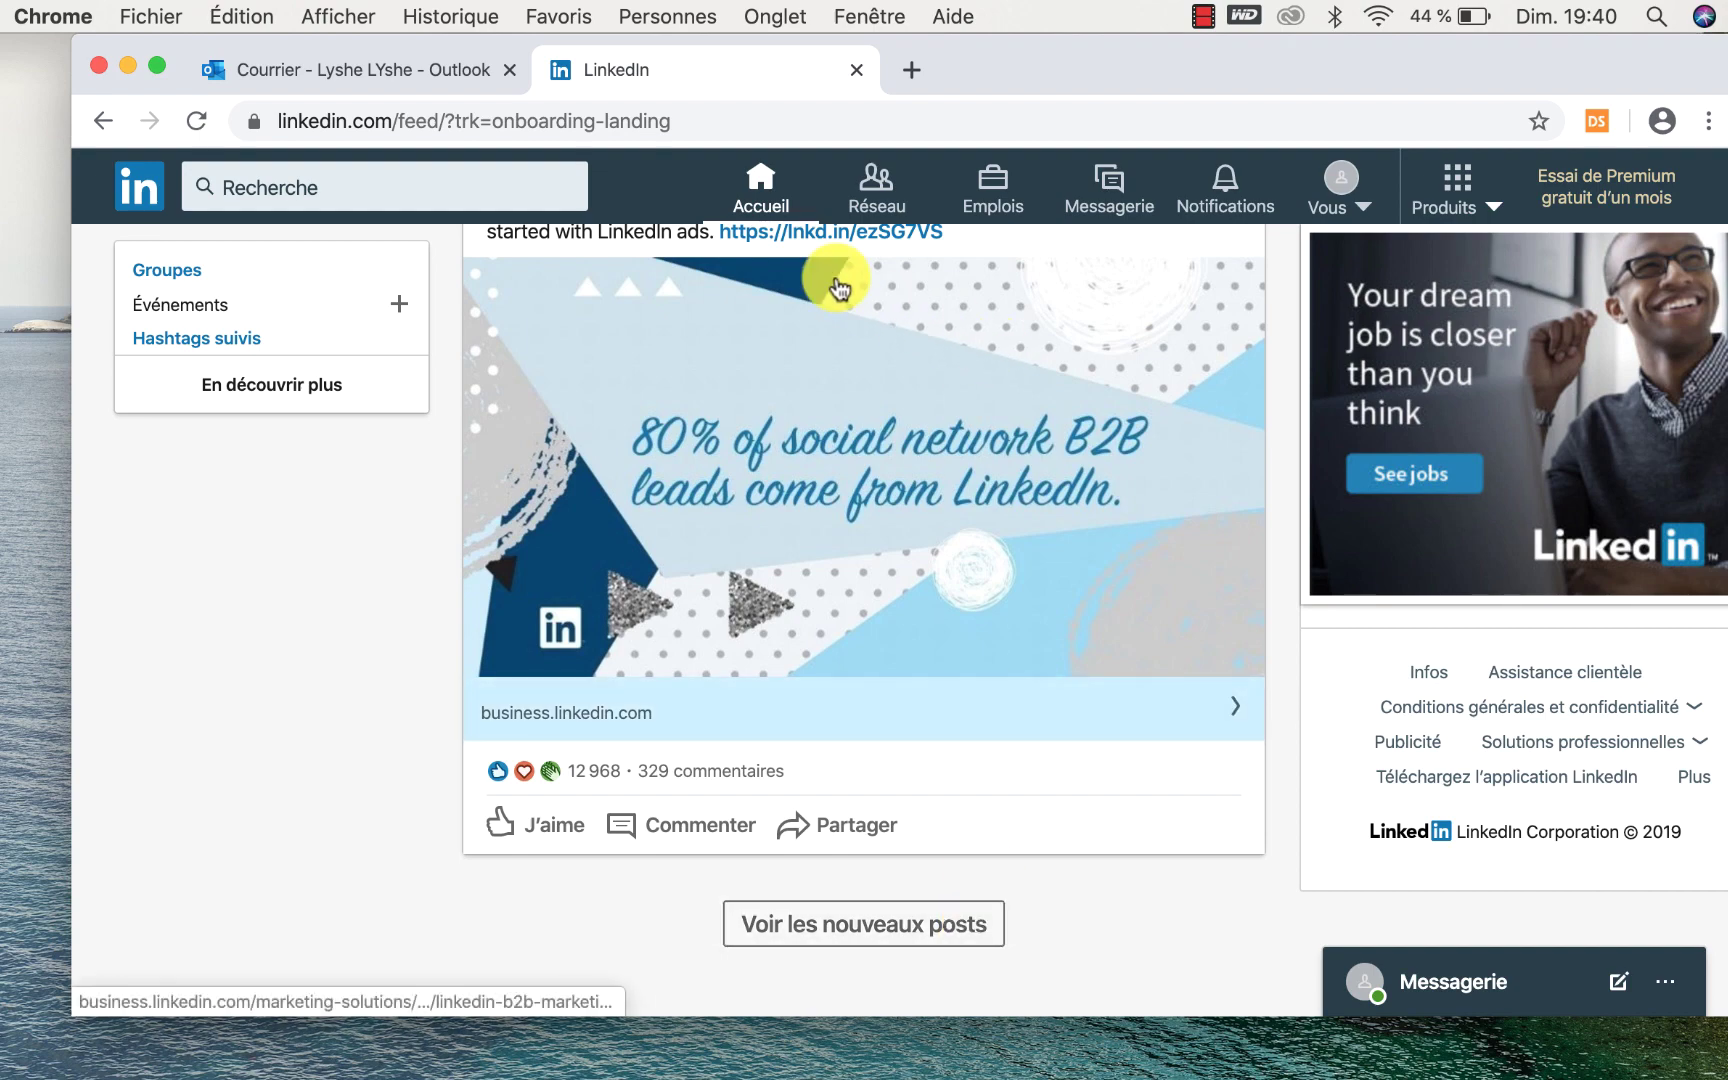
scroll(853, 485, "up", 15)
scroll(850, 470, "down", 12)
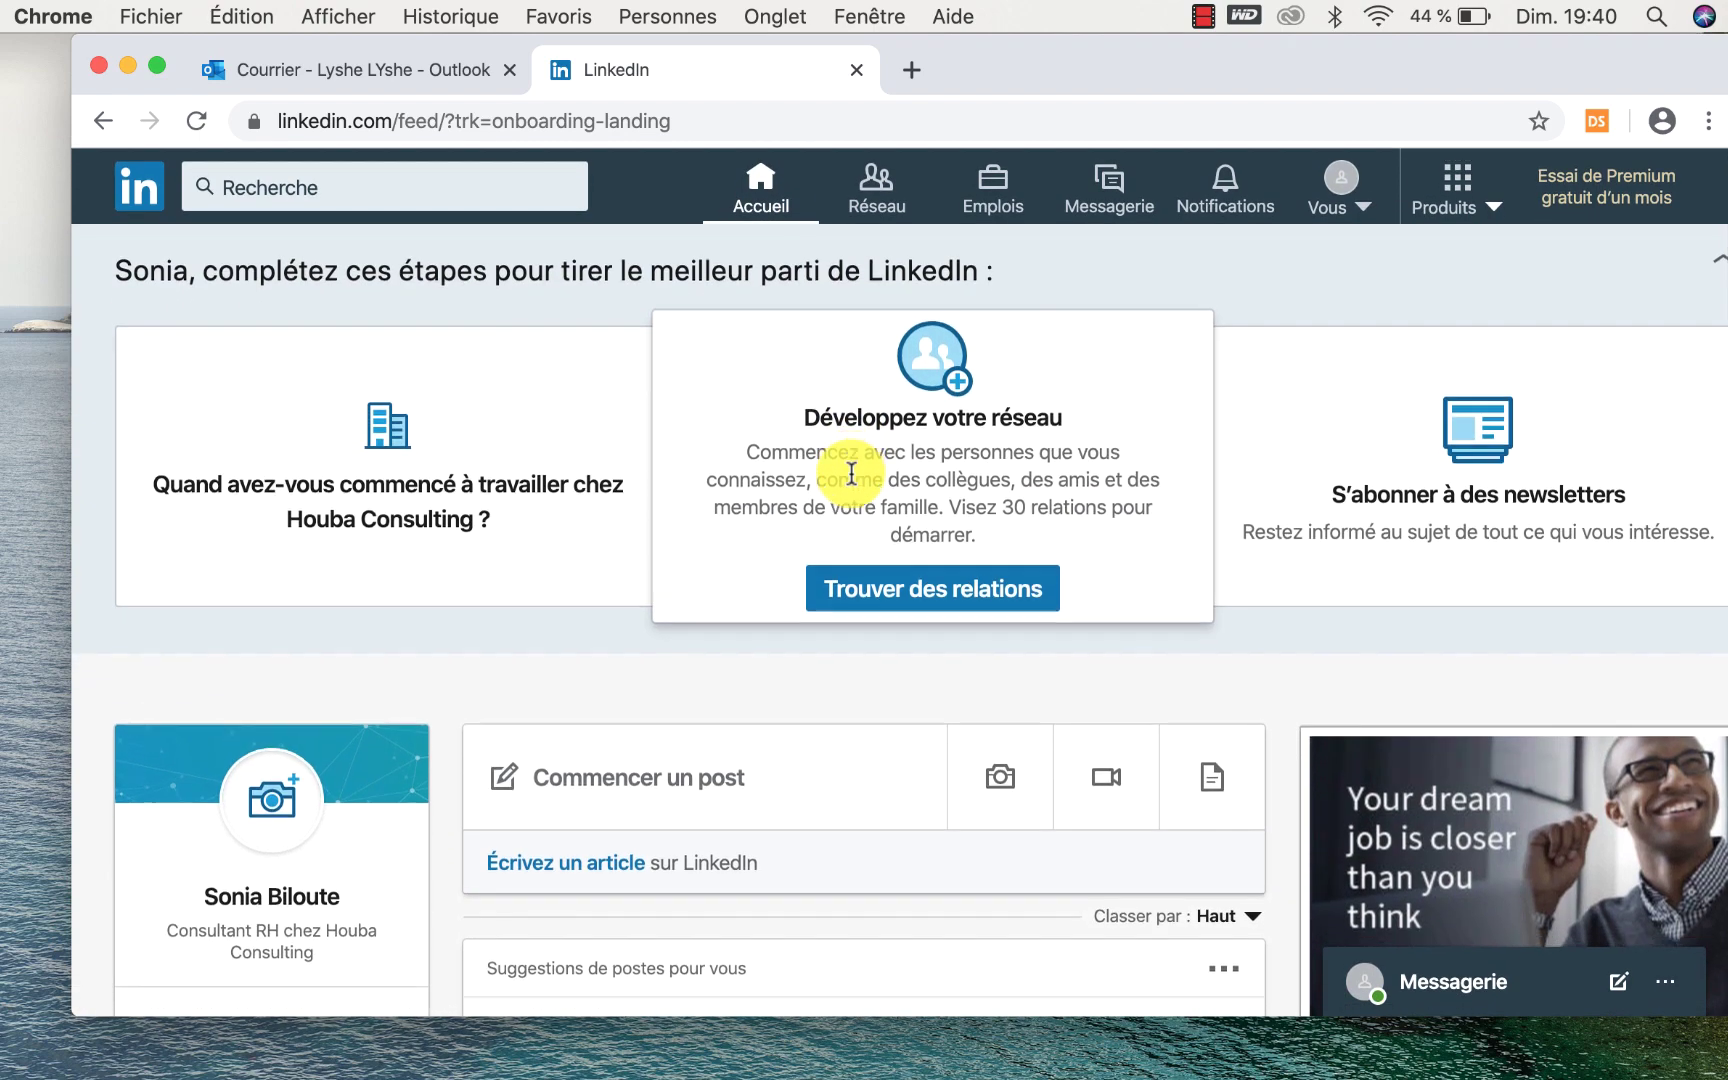
scroll(858, 485, "down", 3)
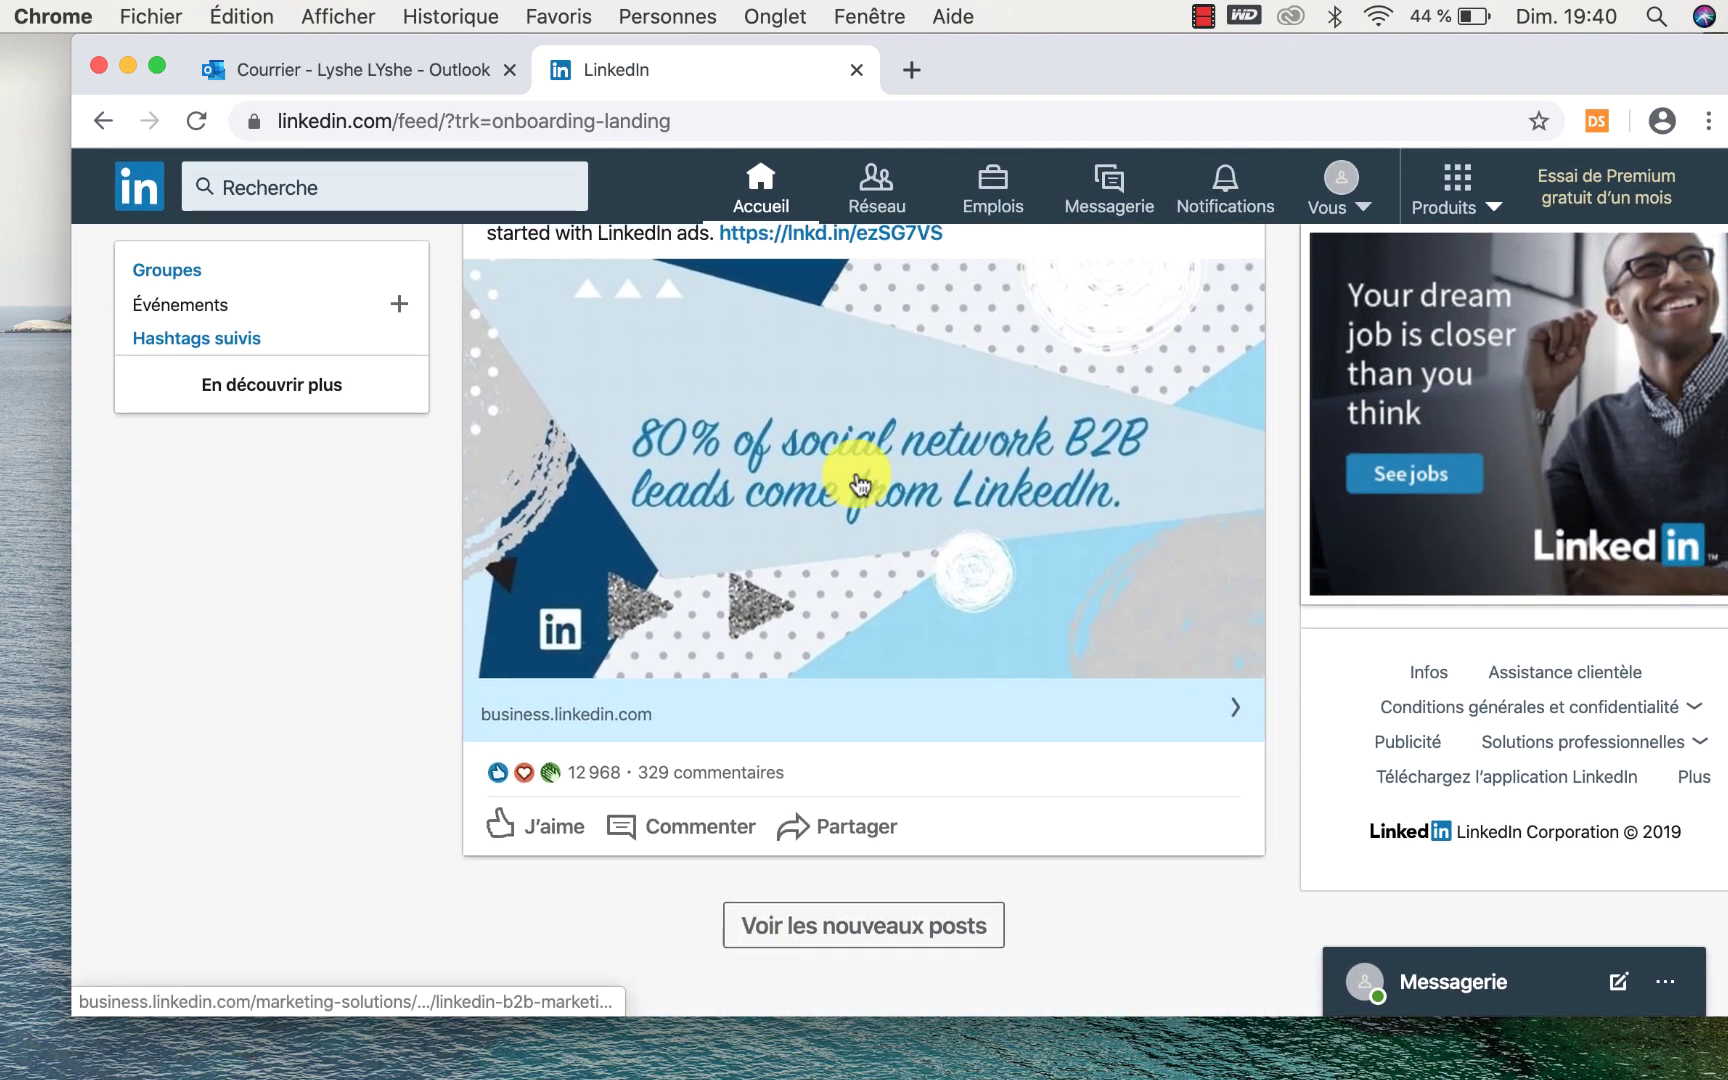
scroll(858, 485, "up", 10)
scroll(858, 485, "down", 5)
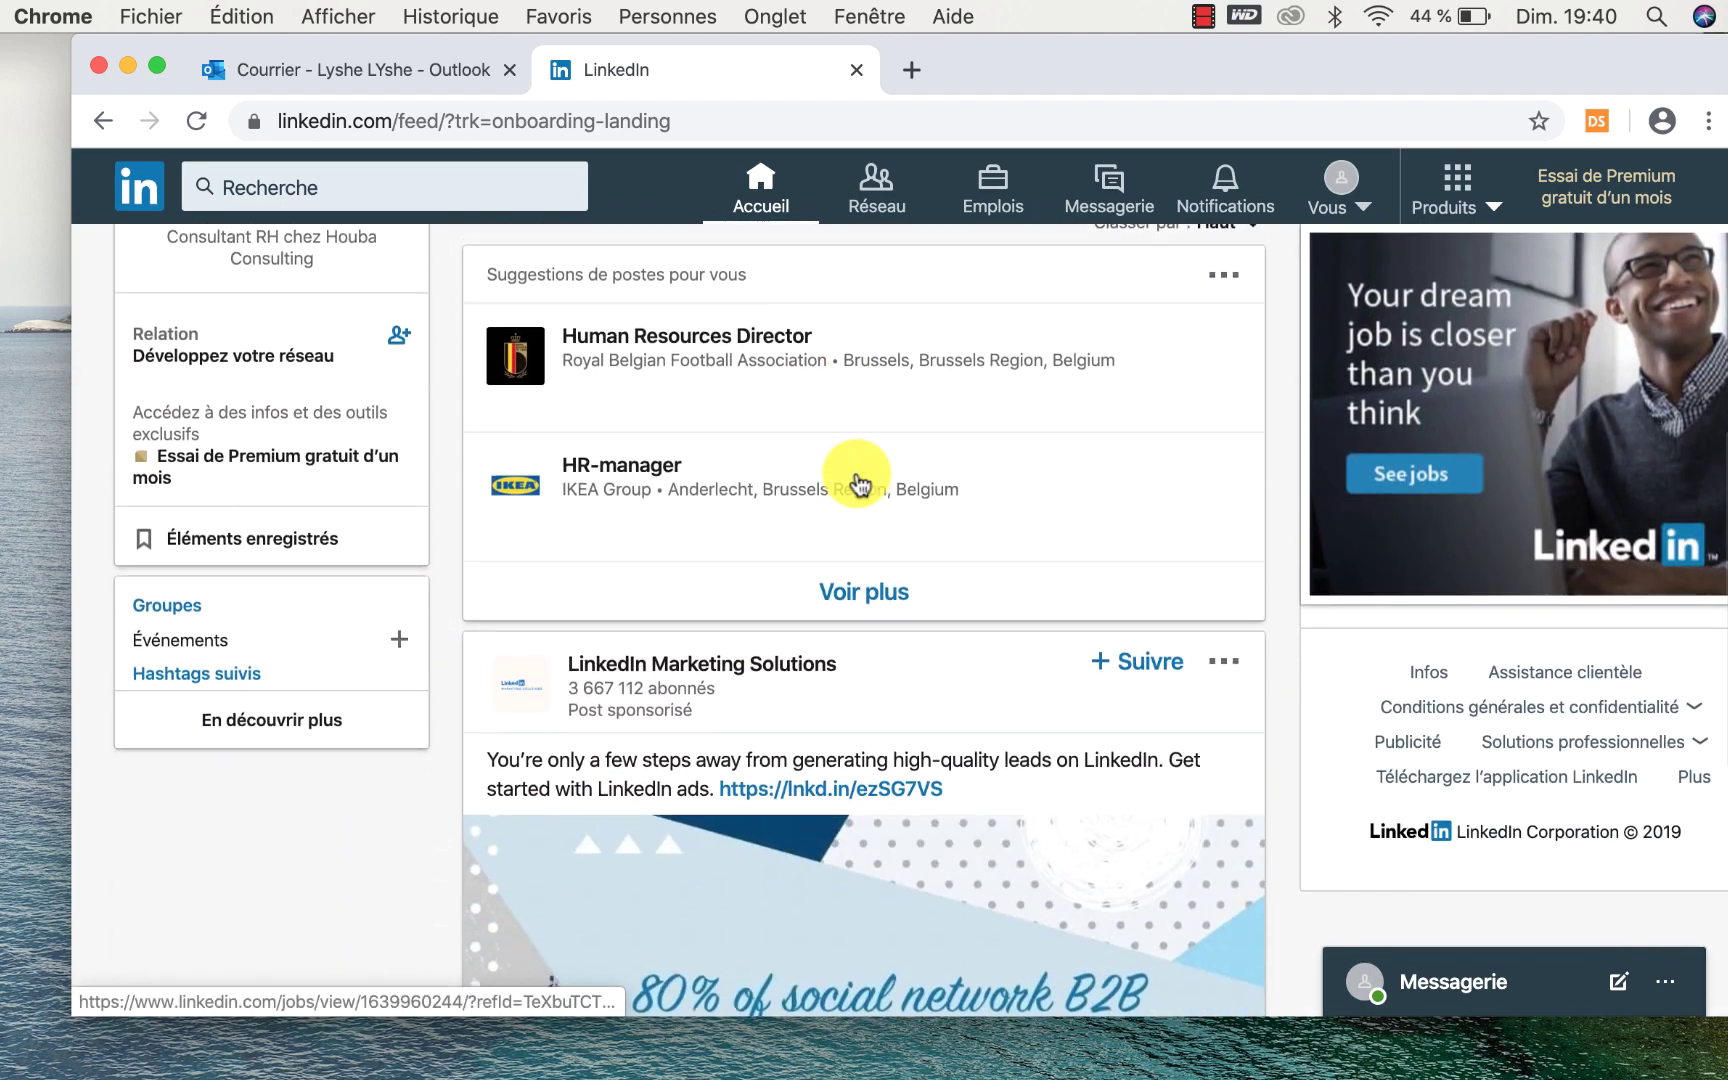
left_click(893, 180)
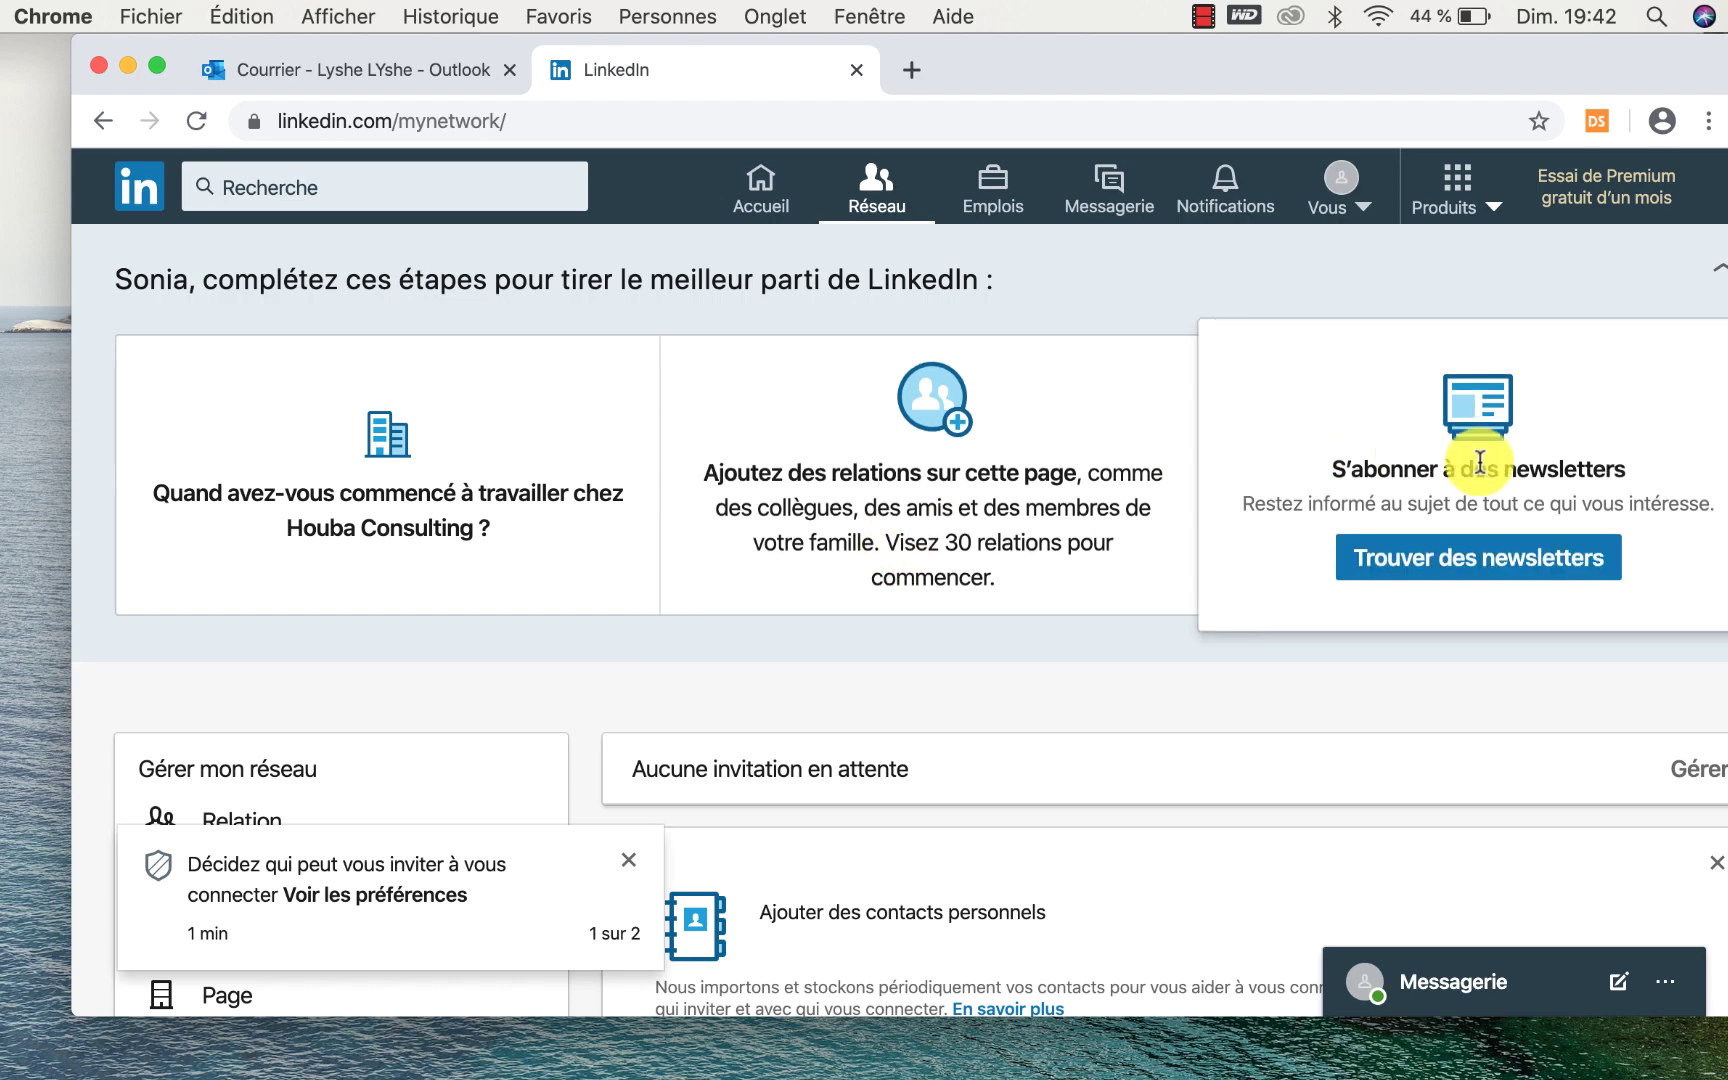
Look over the Réseau onboarding cards, then go to the Emplois page.
scroll(1475, 465, "right", 1)
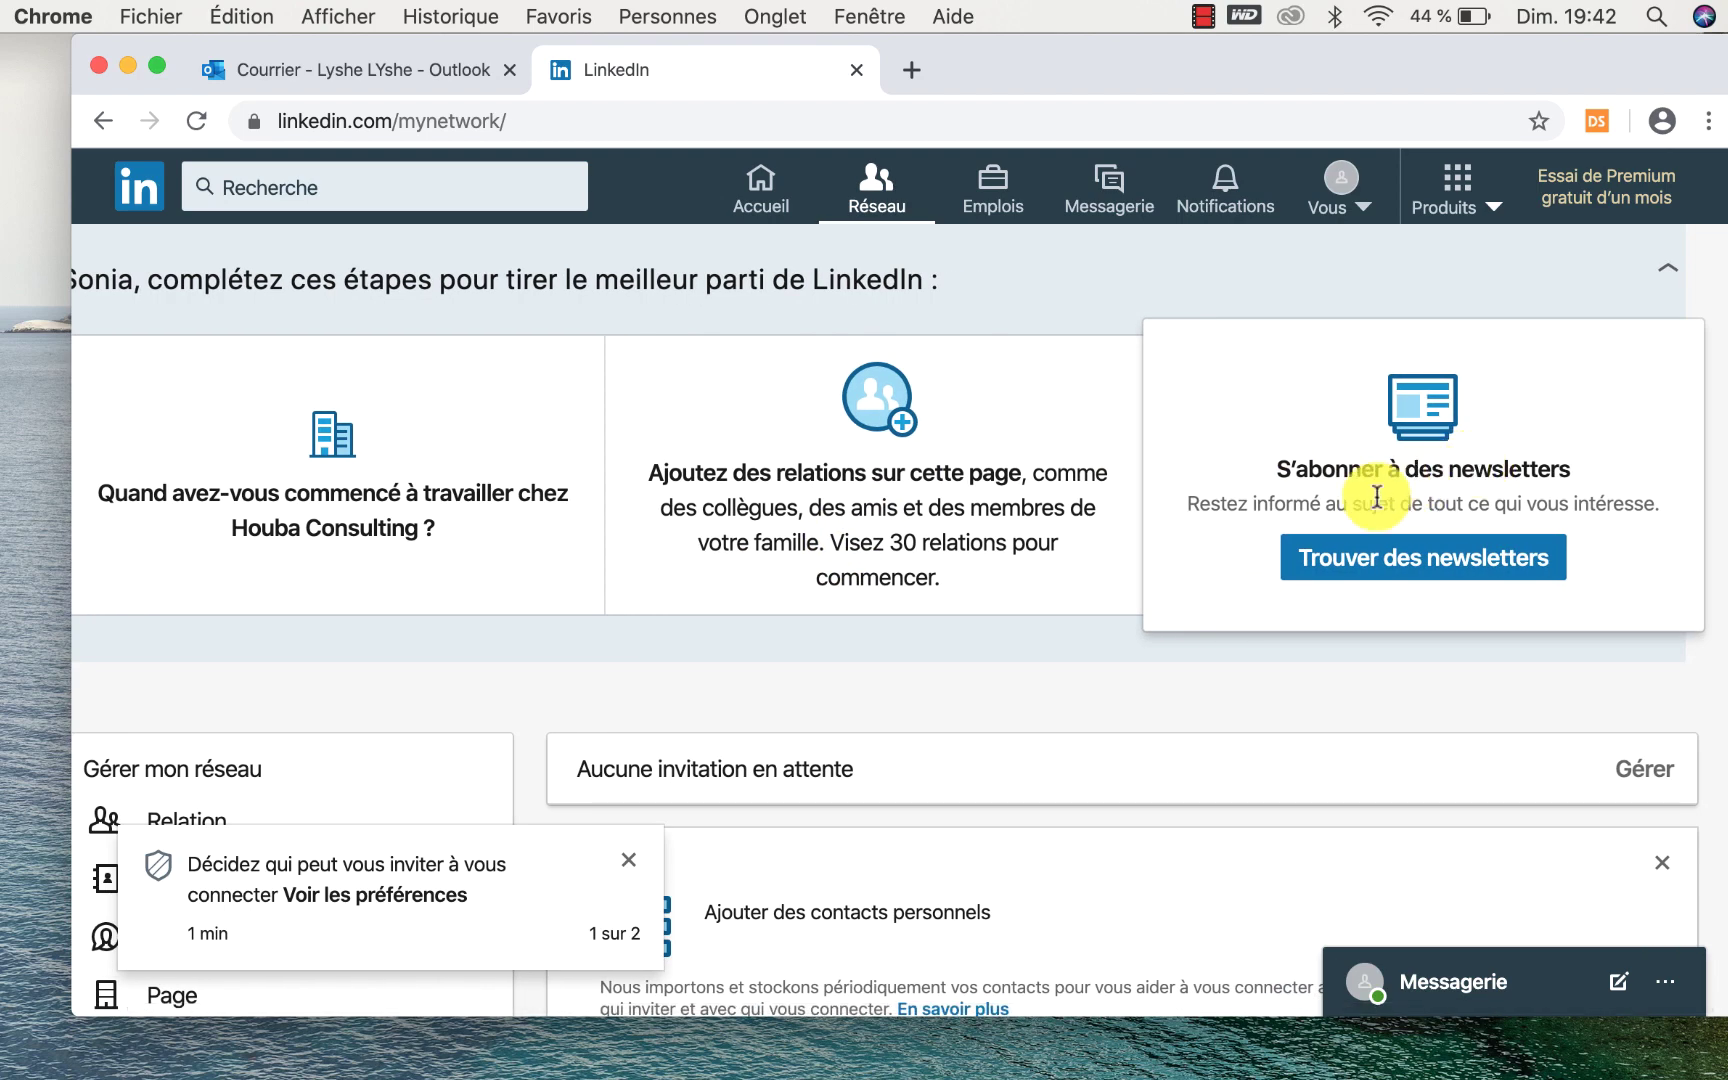
scroll(1377, 495, "left", 1)
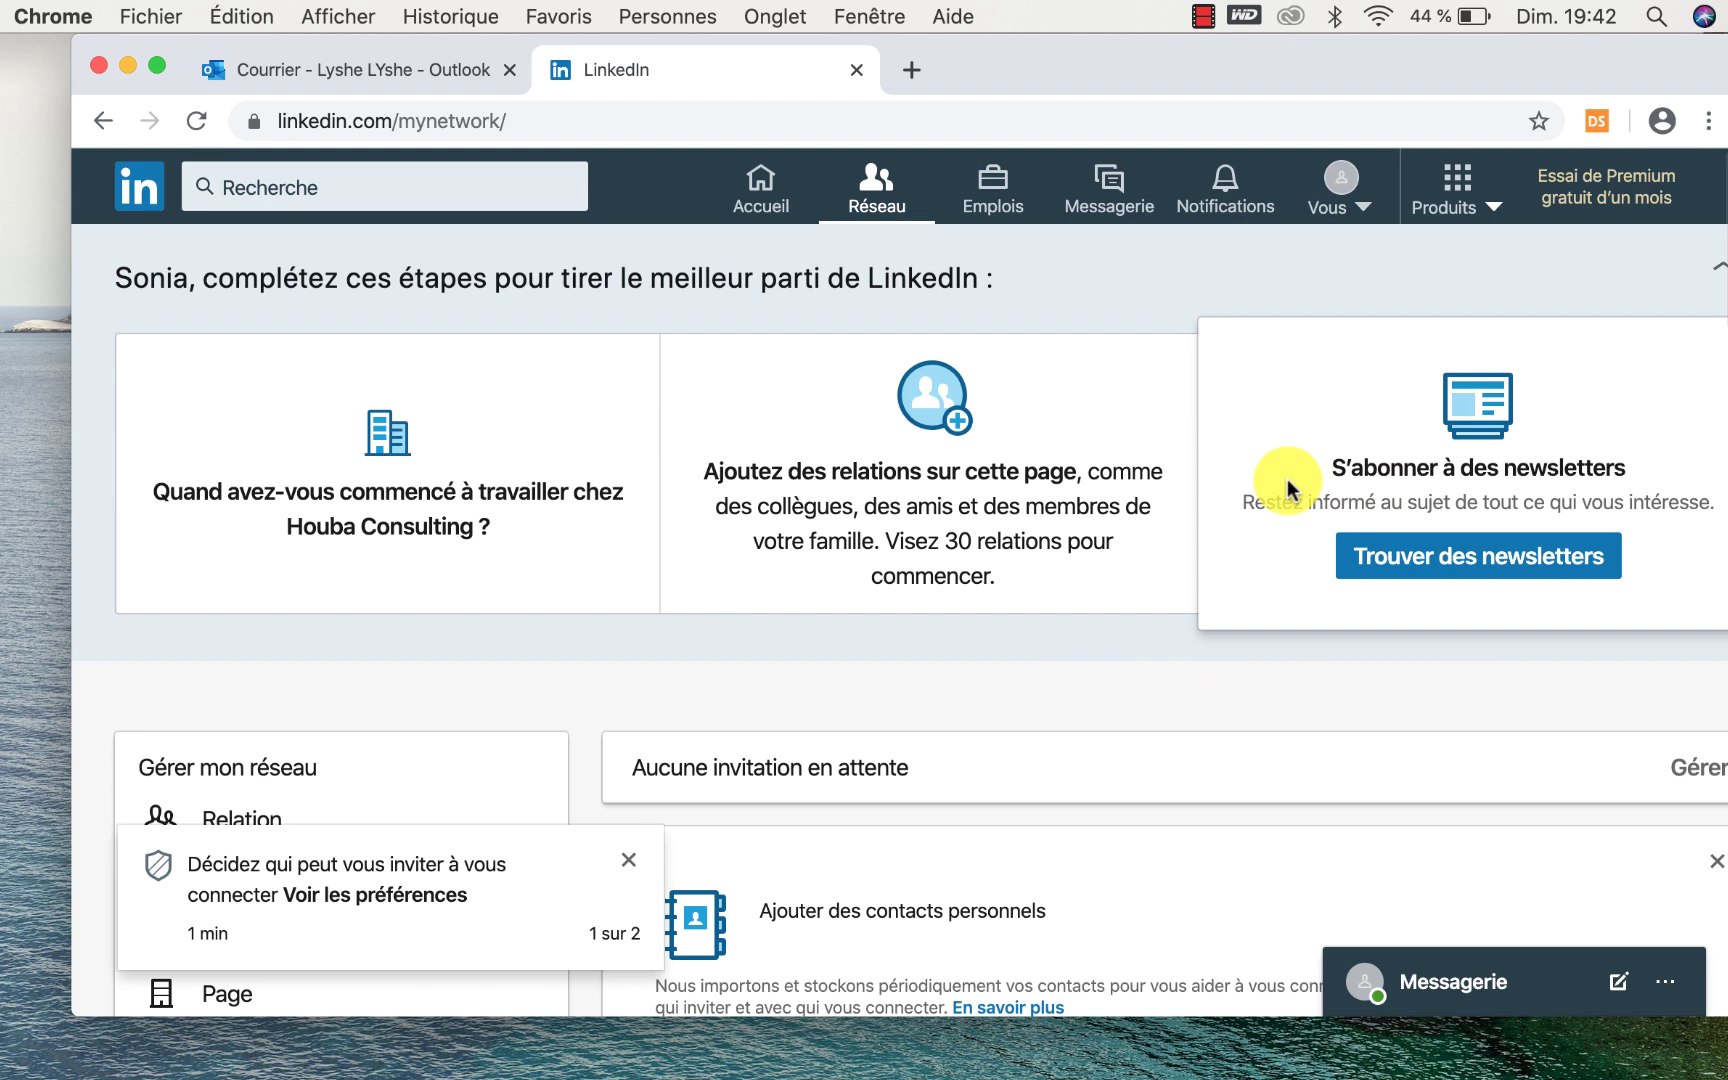
left_click(995, 195)
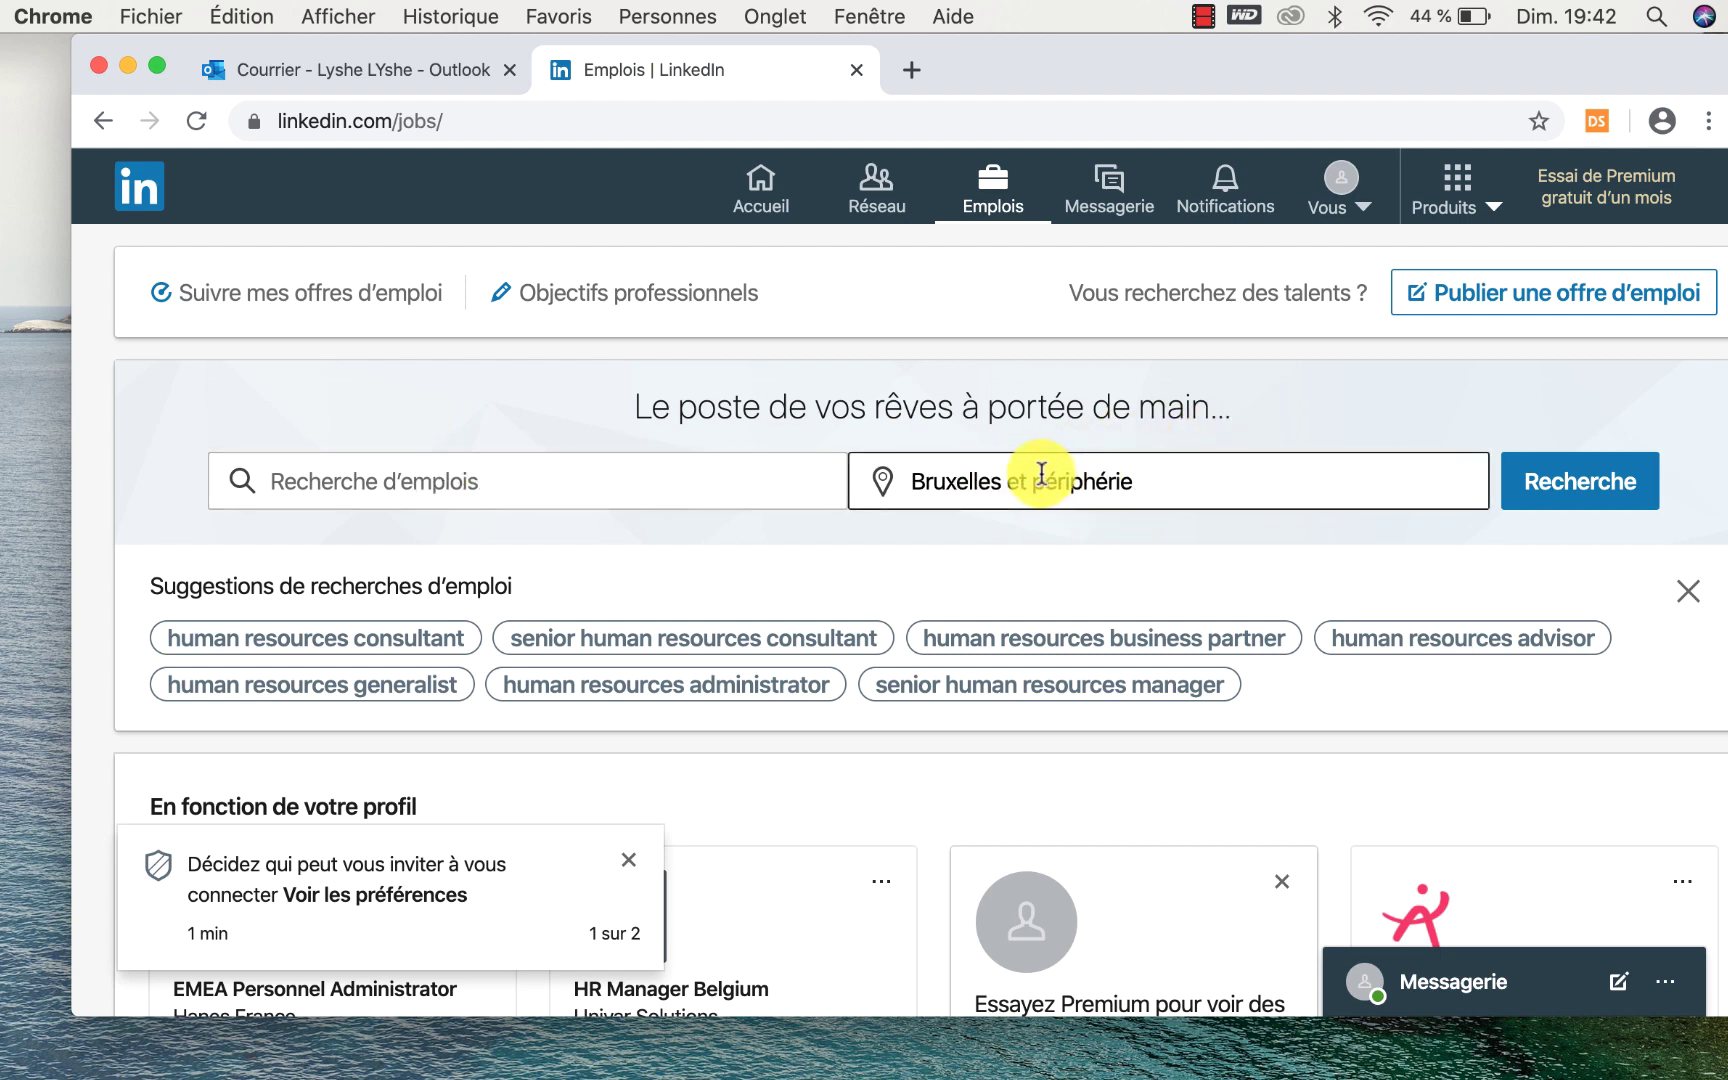
Click the job location field and close the invitation-preferences and contact-suggestions notifications.
left_click(1163, 472)
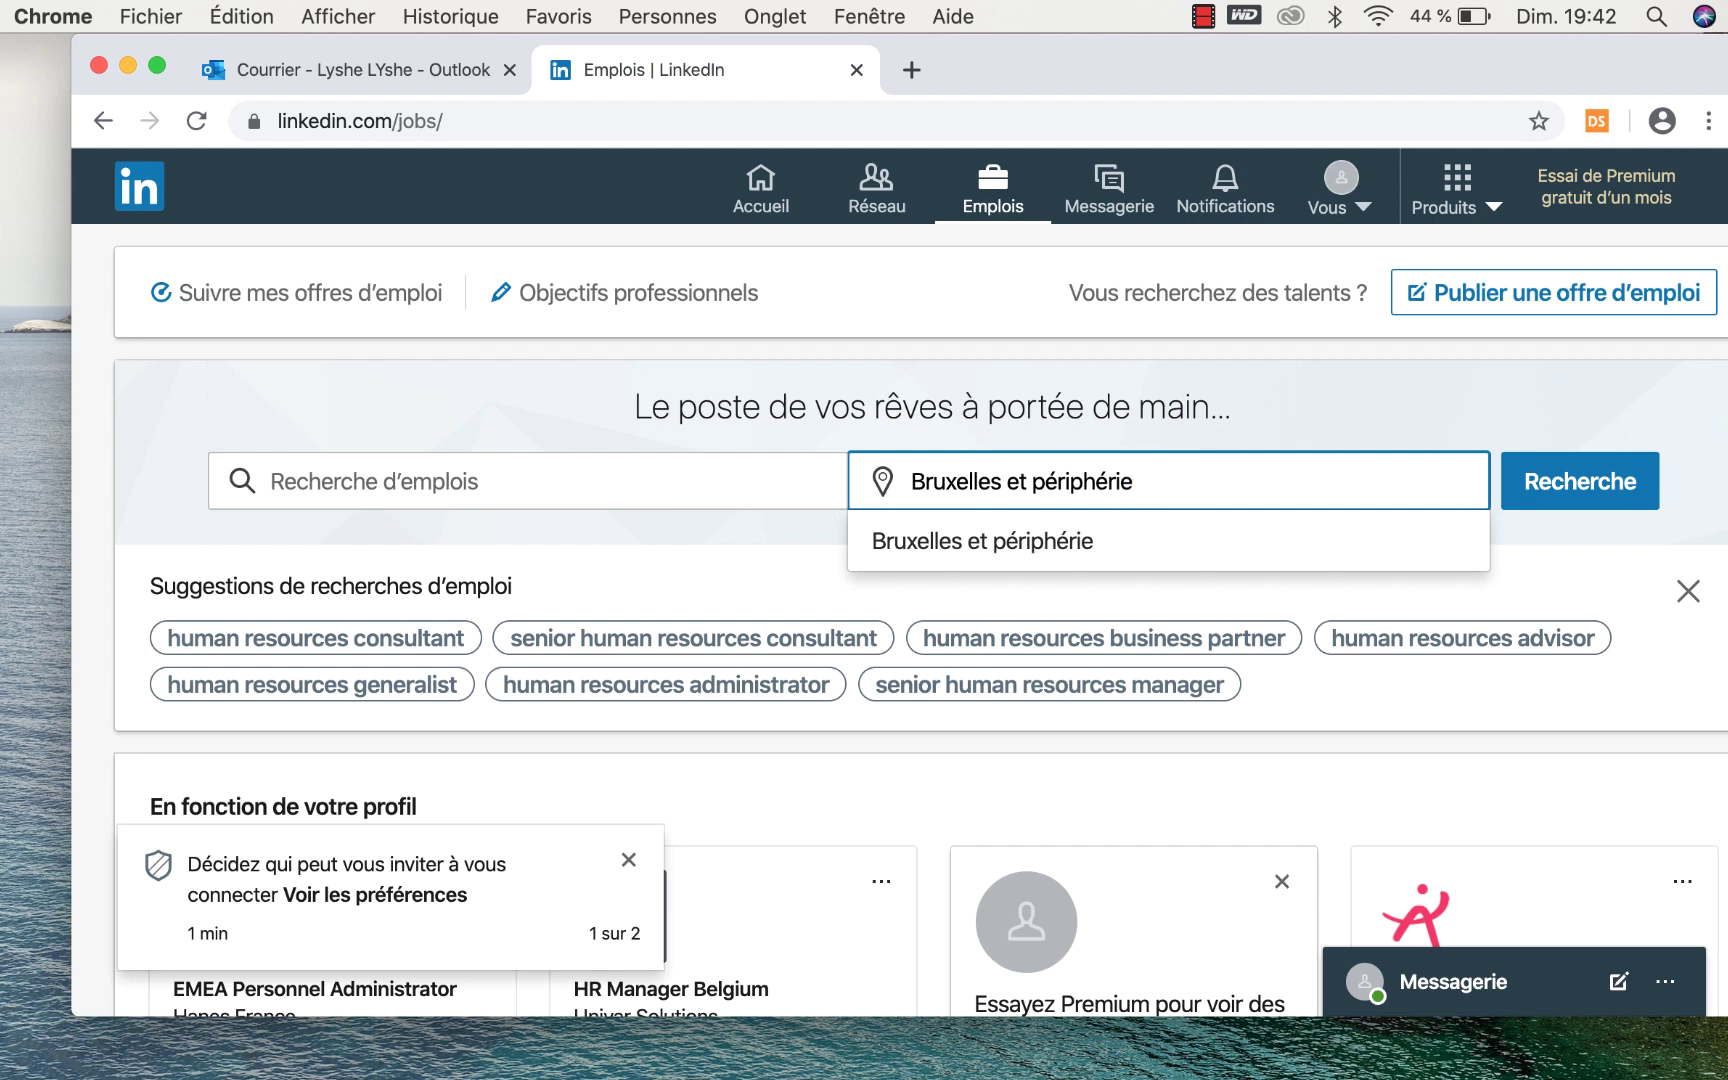
scroll(1411, 507, "down", 1)
scroll(1411, 507, "down", 3)
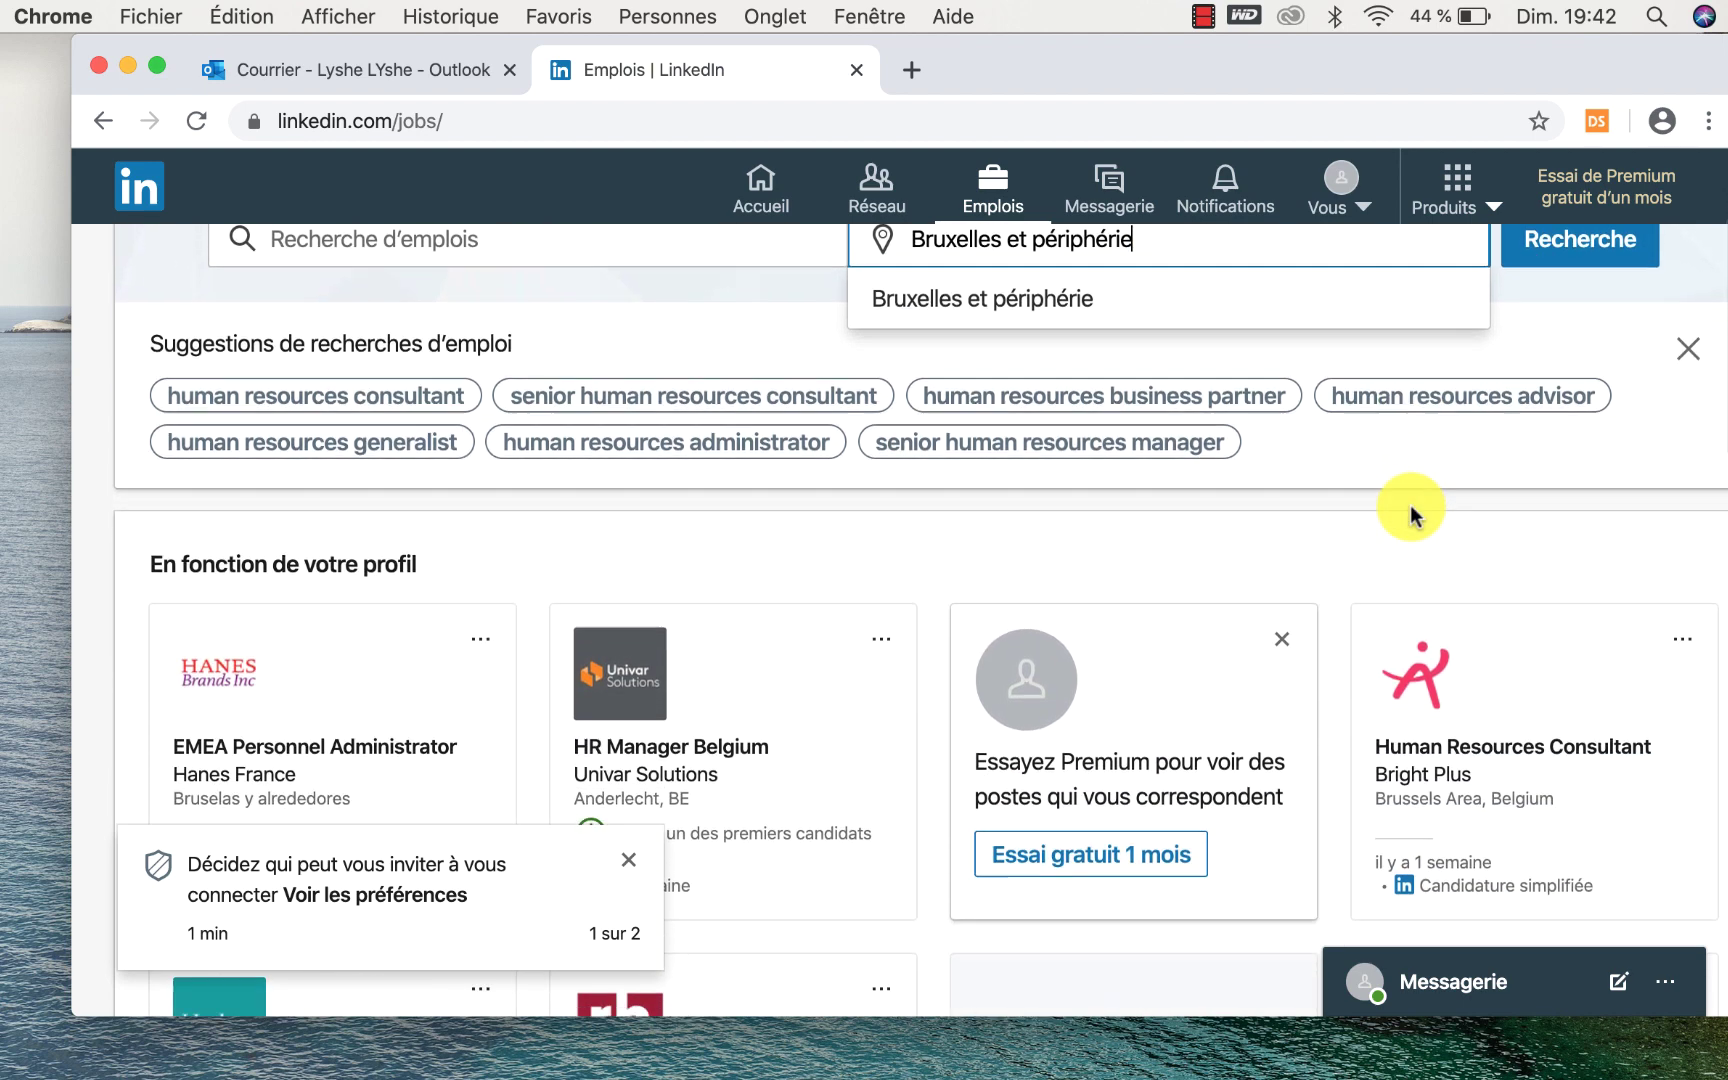
left_click(624, 868)
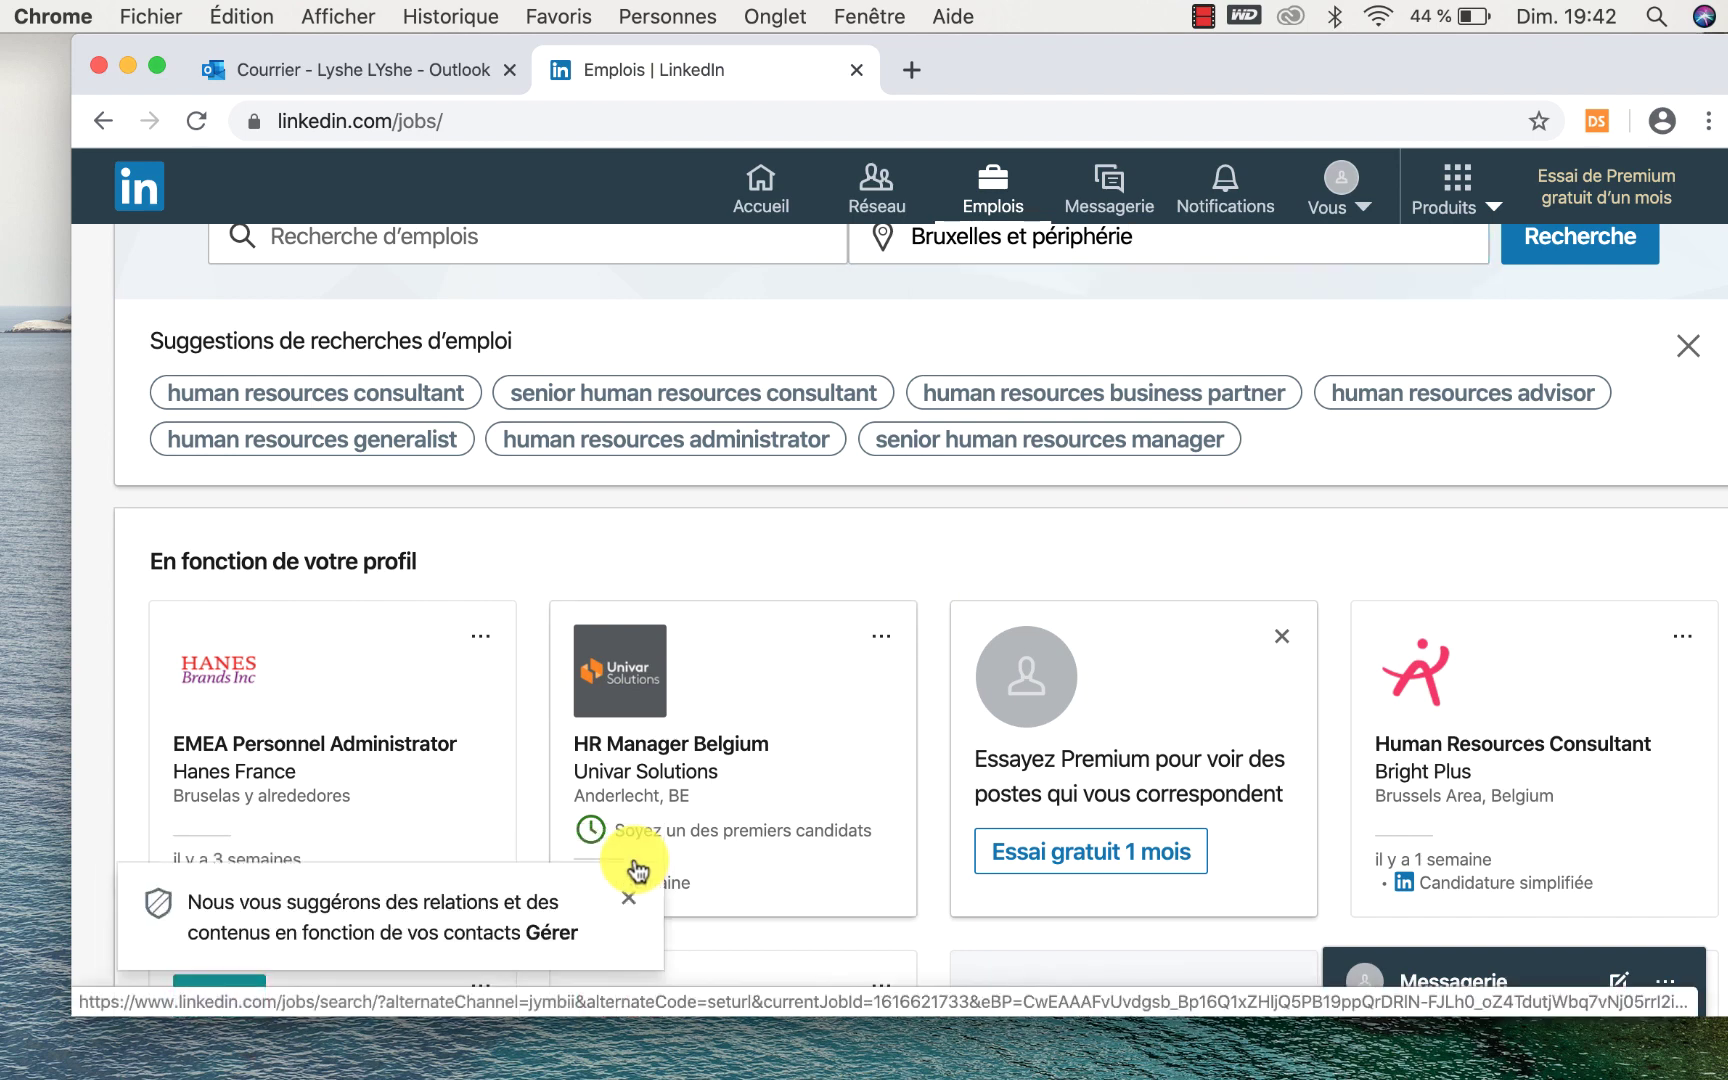
left_click(628, 898)
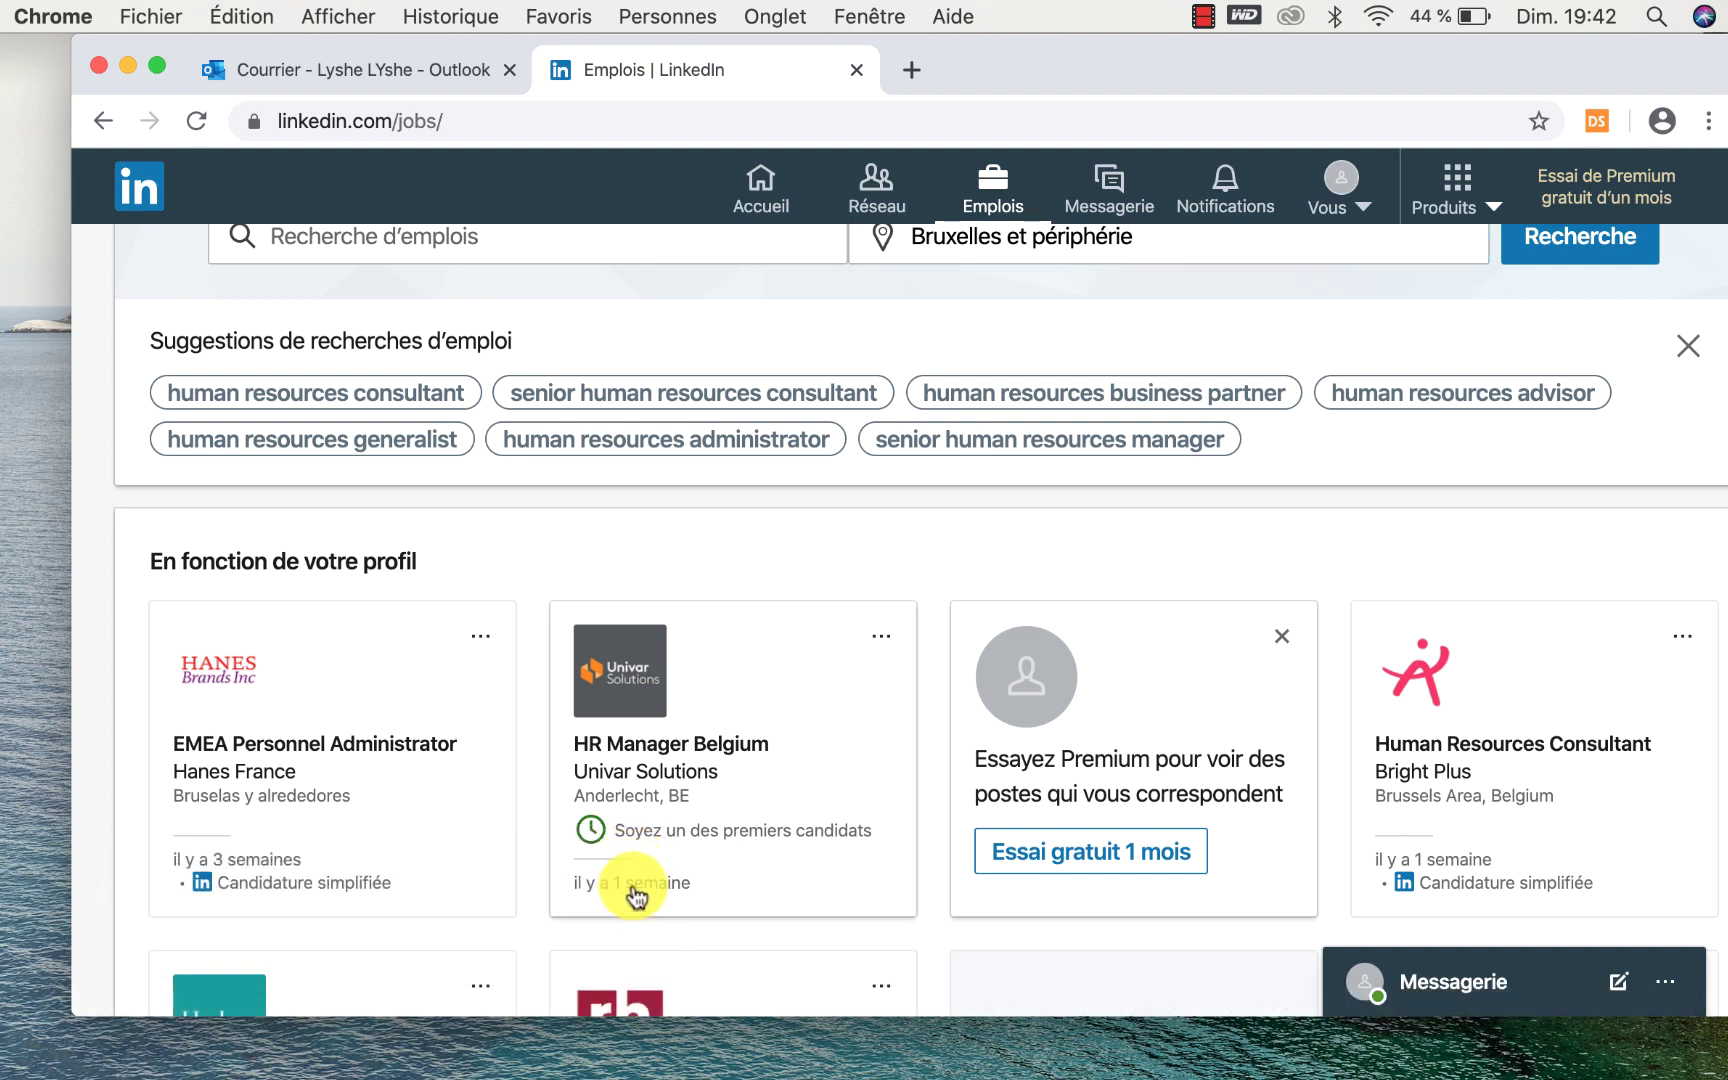
Scroll through the 'En fonction de votre profil' offers like HR Manager Belgium.
scroll(630, 895, "down", 4)
scroll(640, 885, "down", 2)
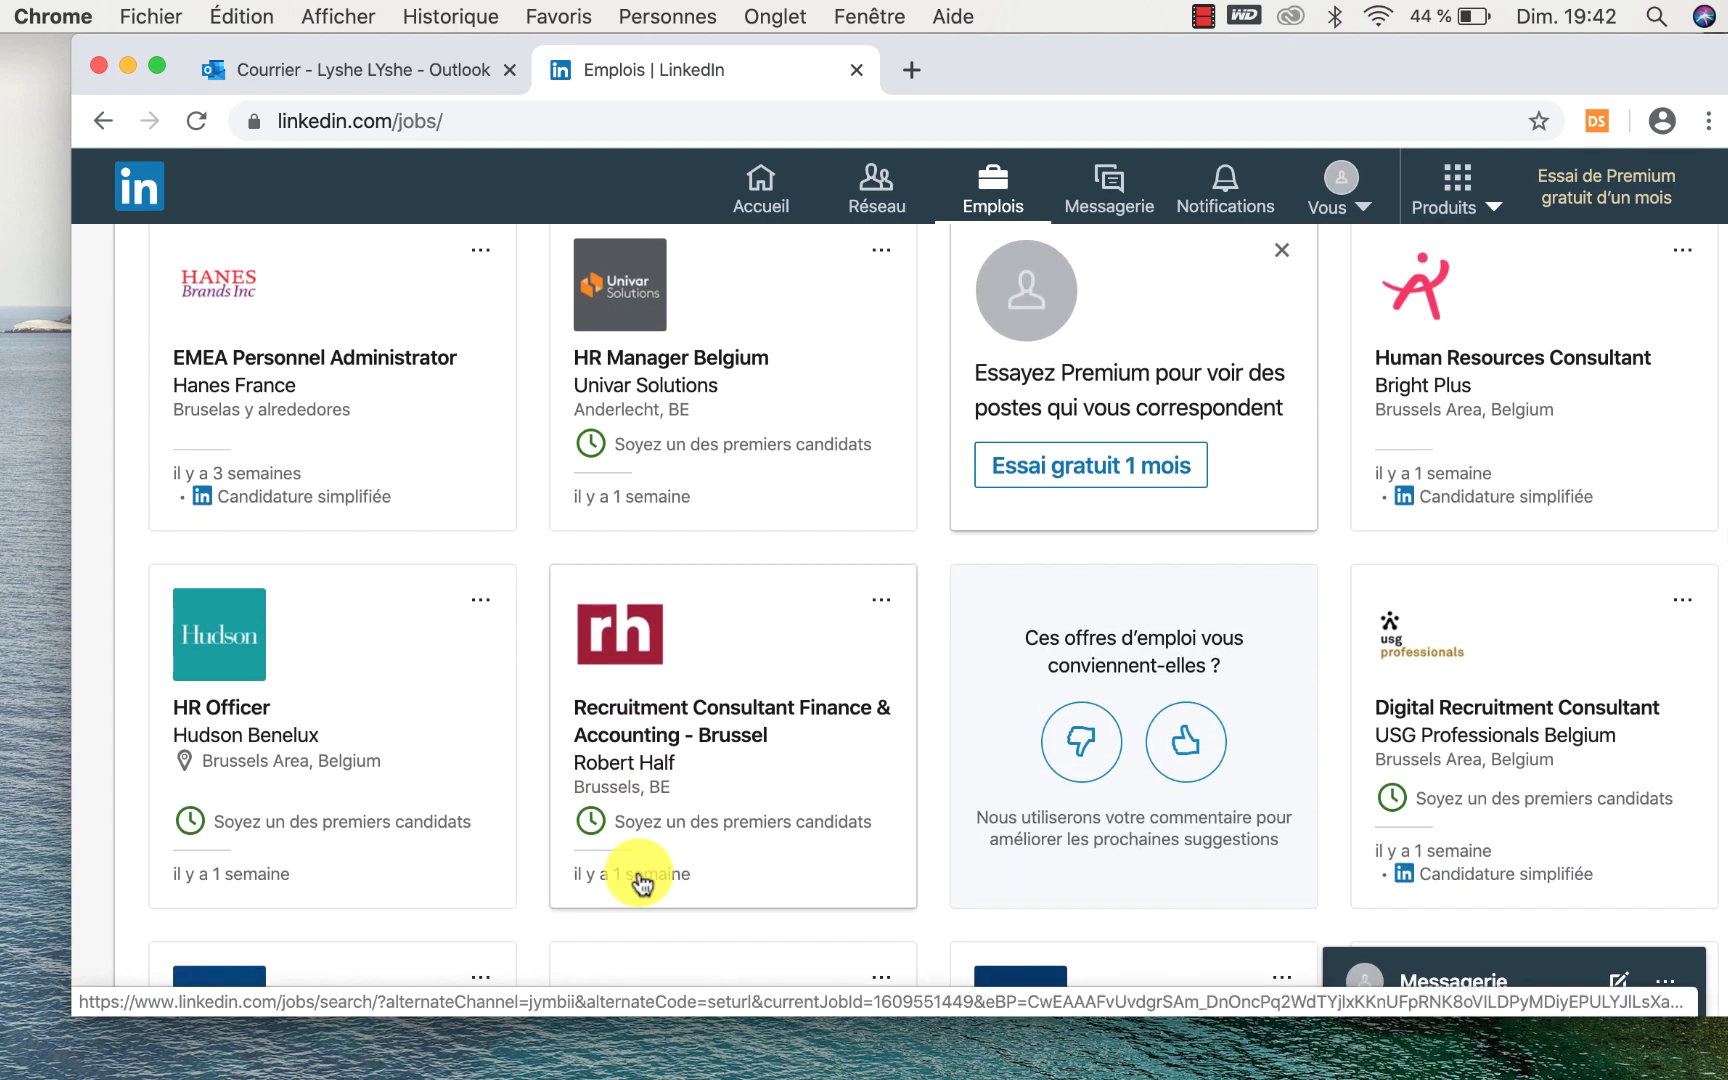
scroll(640, 883, "down", 1)
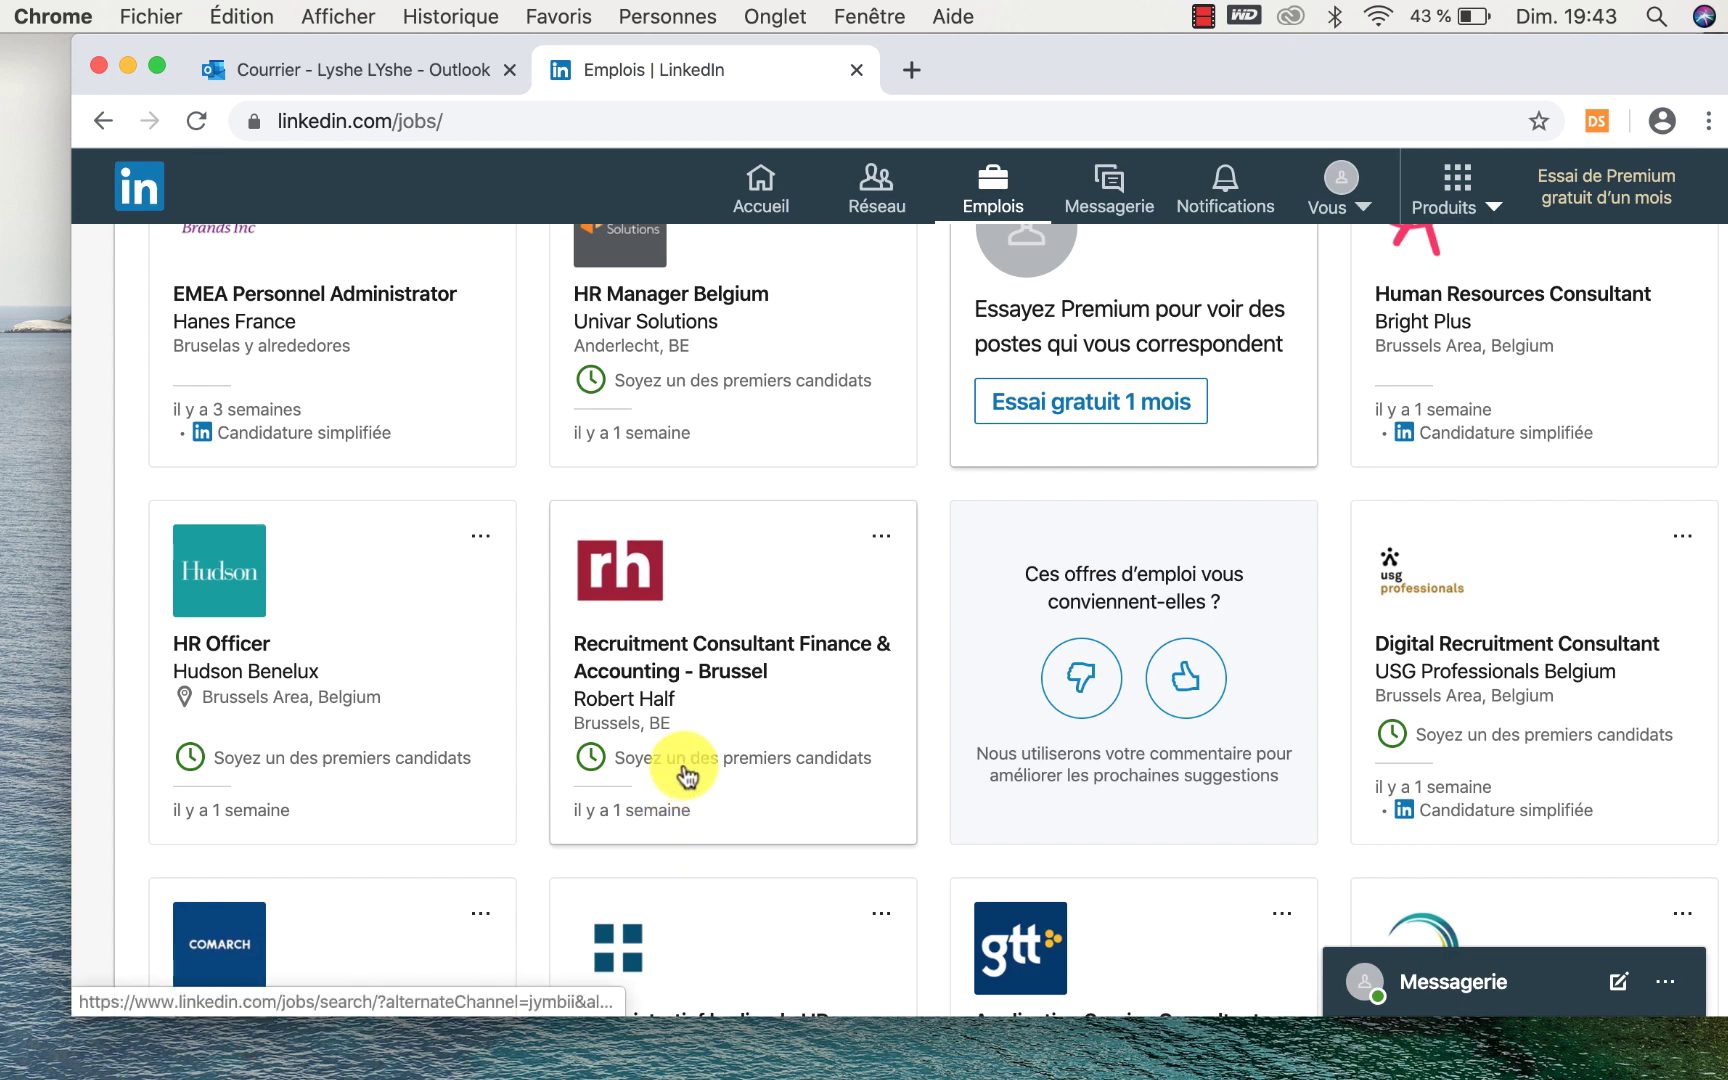
Open the Robert Half 'Recruitment Consultant Finance & Accounting - Brussel' offer, start applying, then dismiss the profile-sharing prompt.
left_click(637, 667)
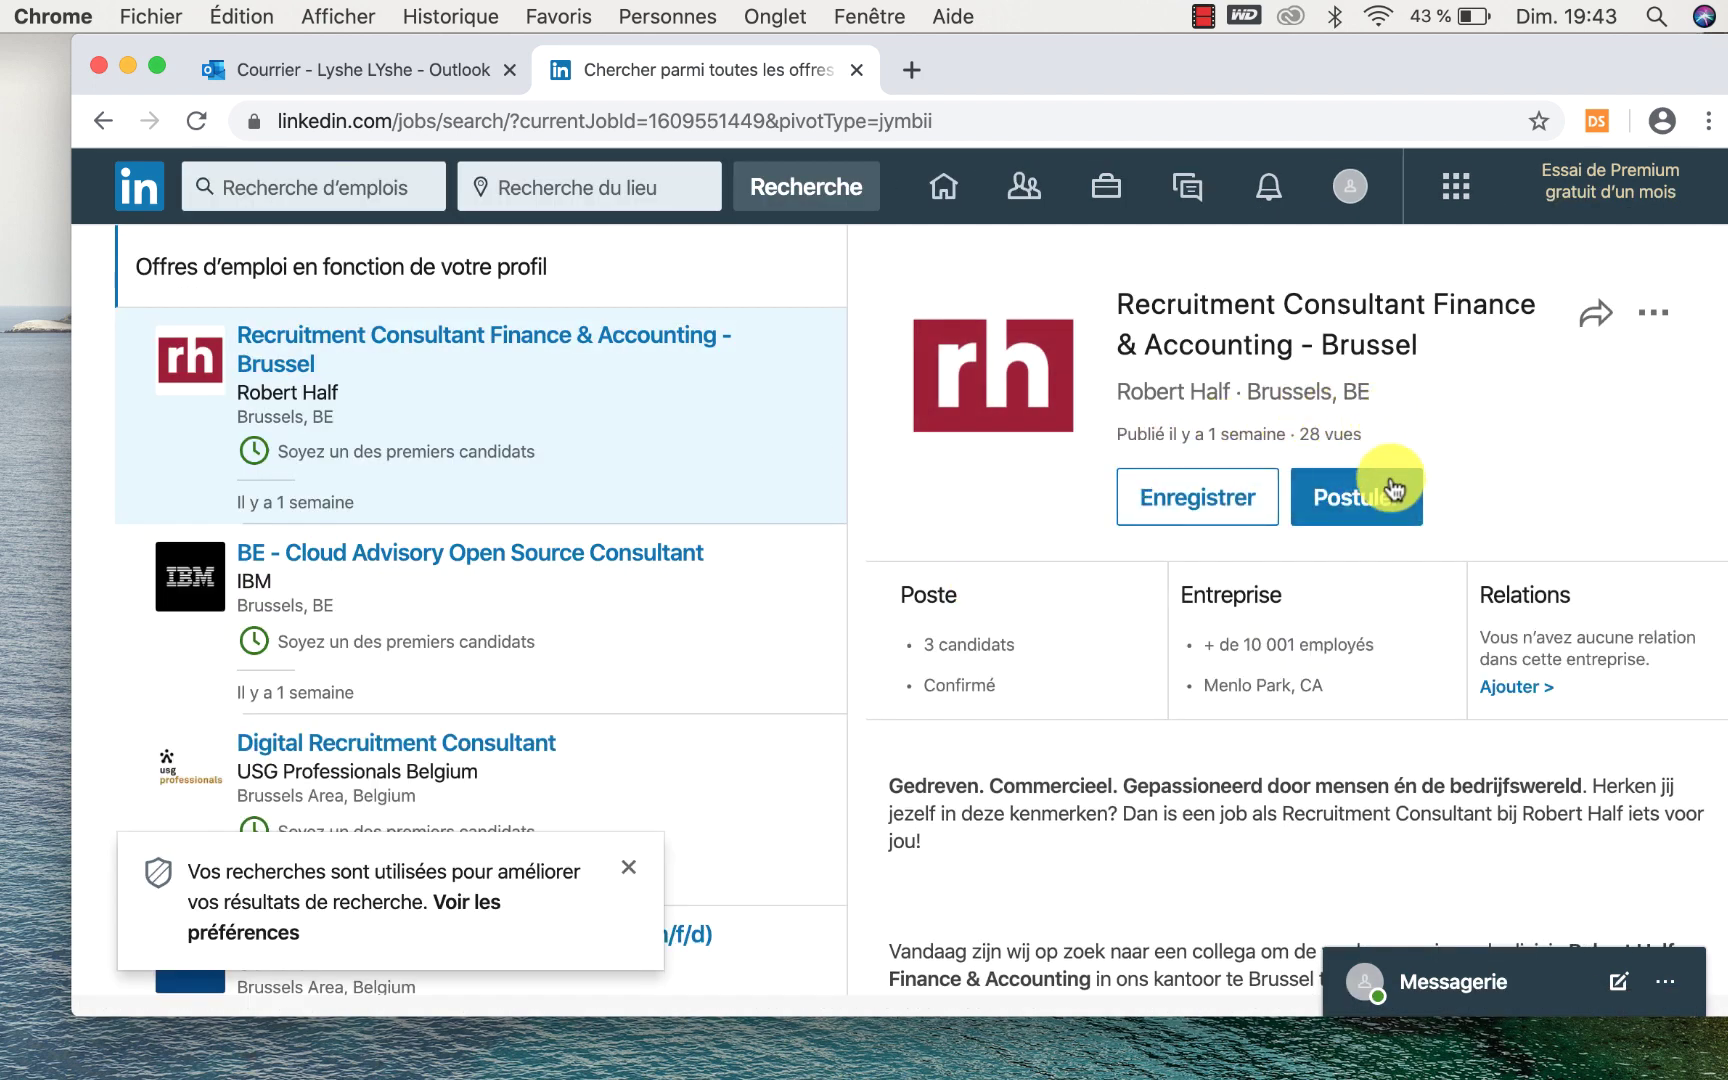
left_click(1370, 493)
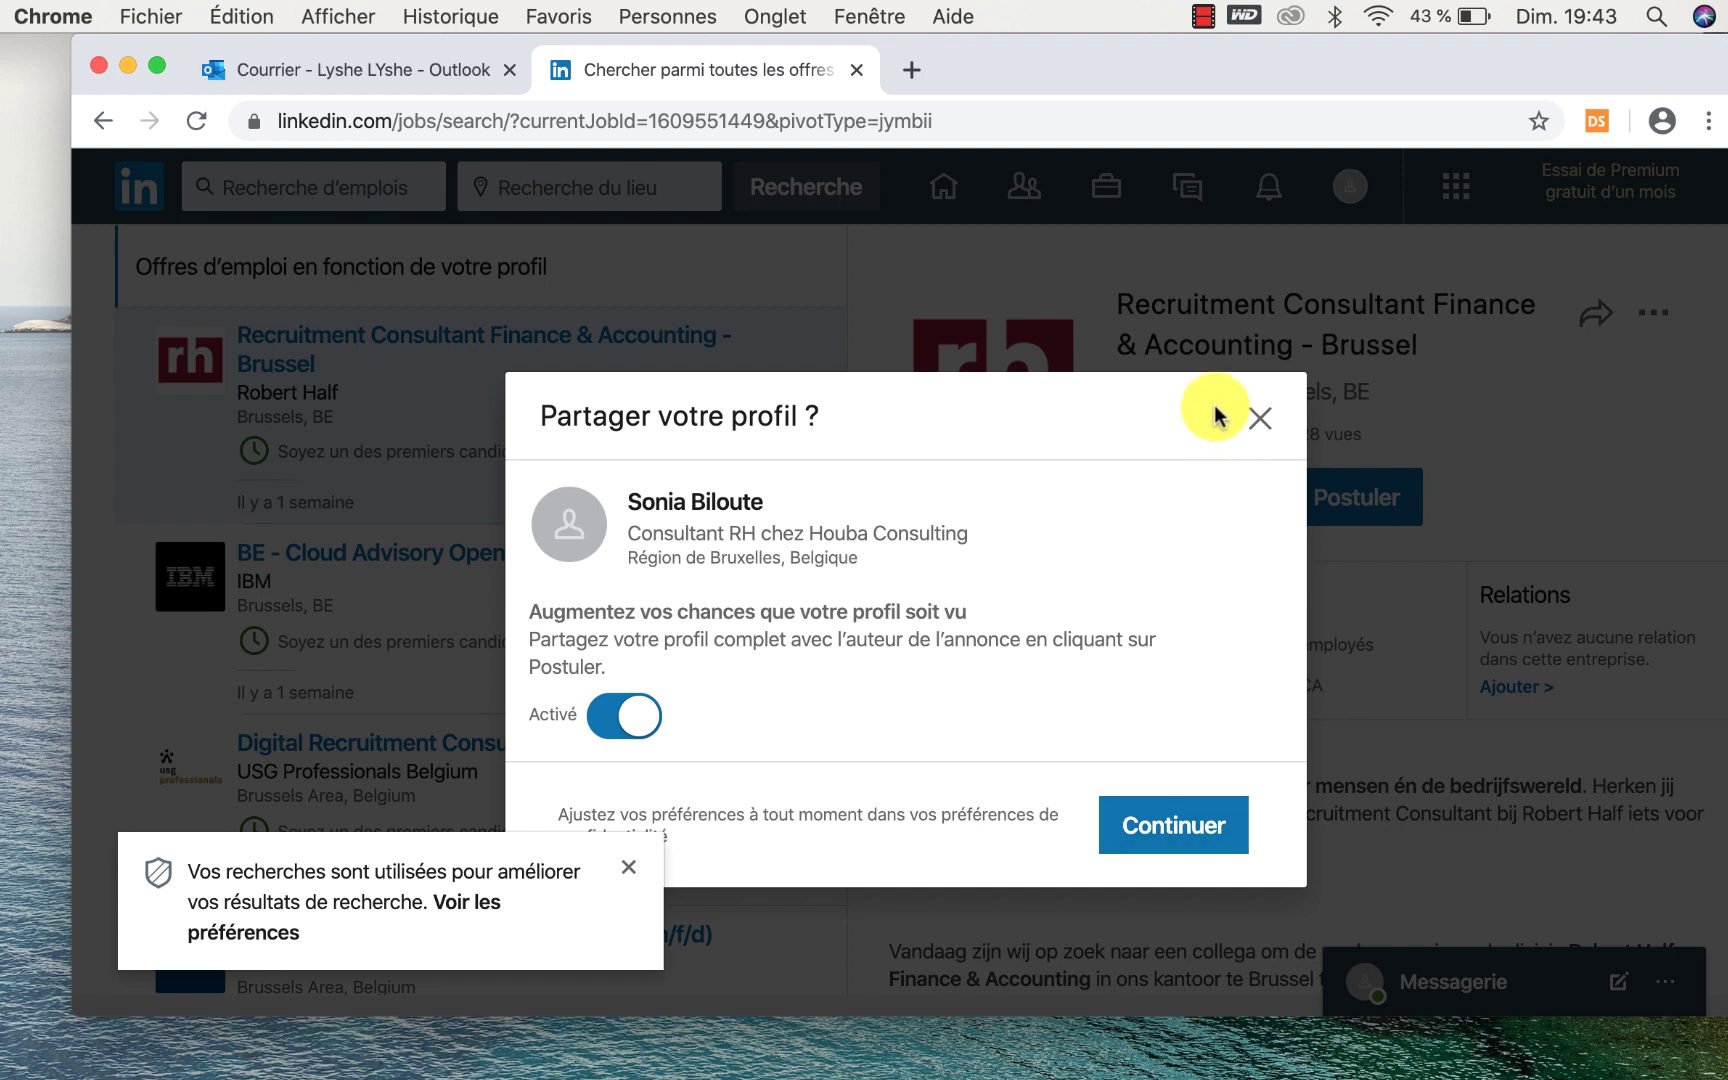
left_click(1255, 418)
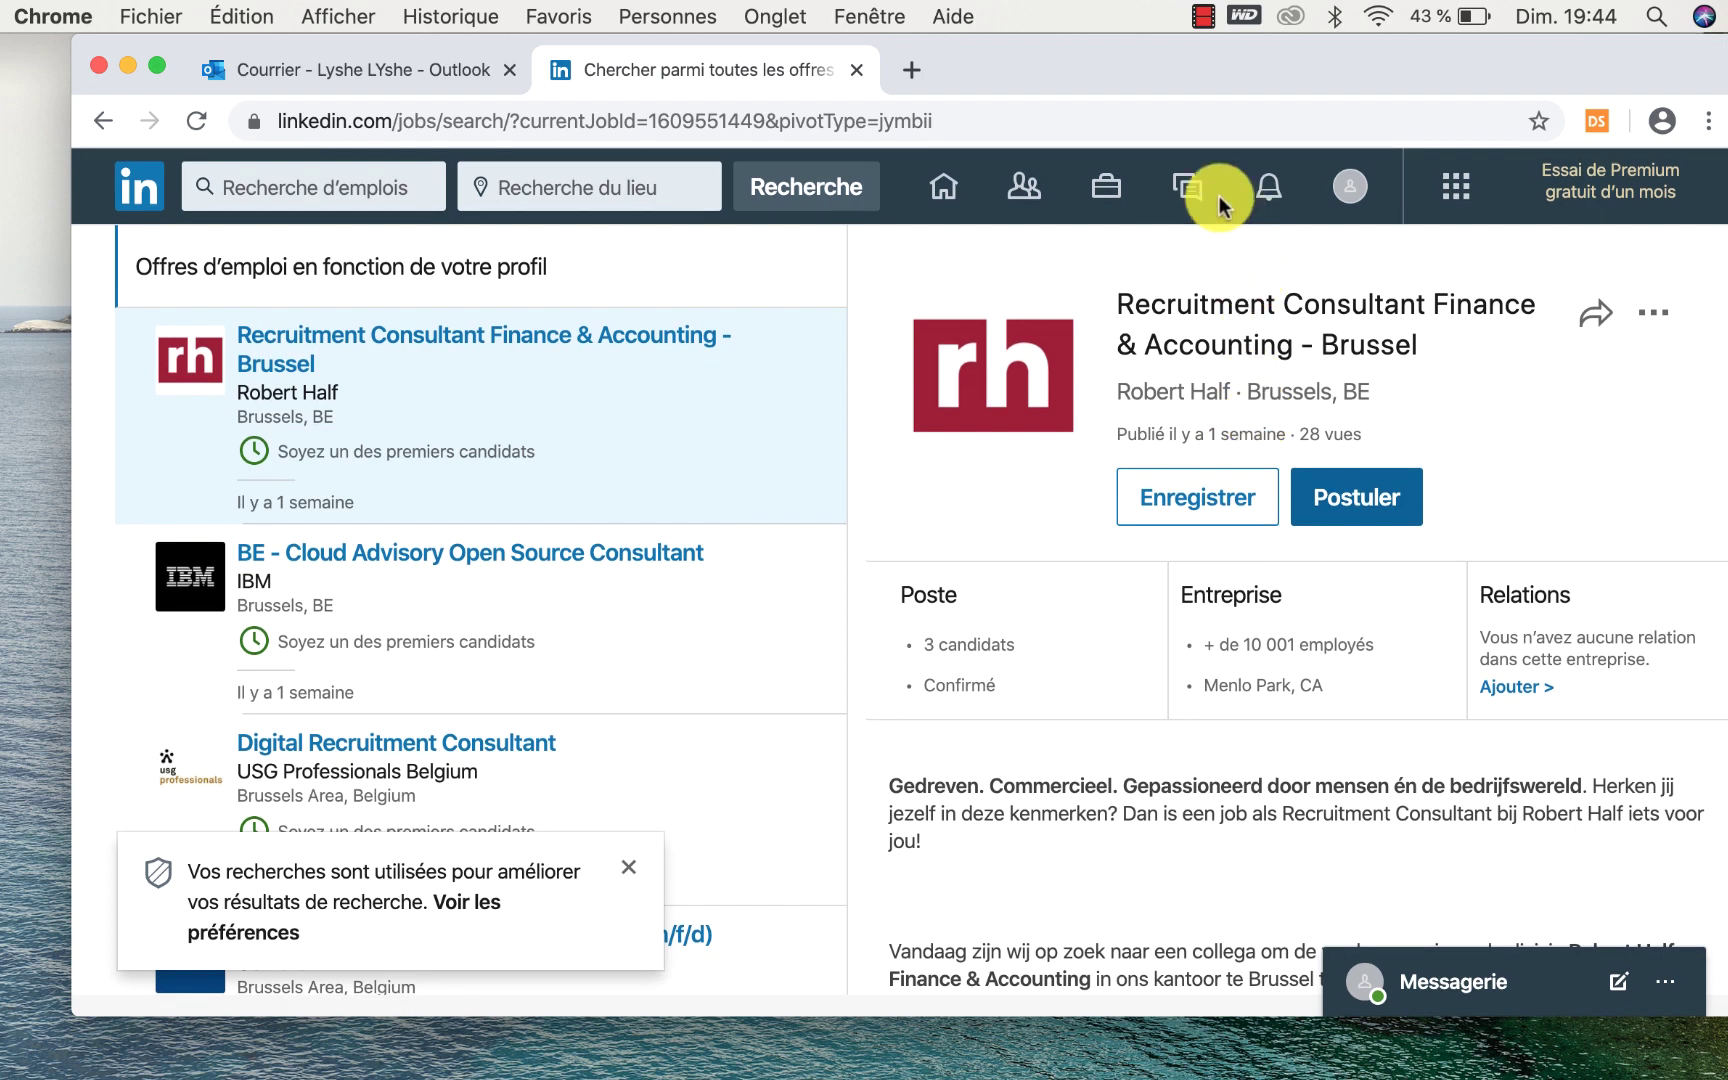
Go back to linkedin.com/jobs/ and scroll through the recommended job offers.
left_click(104, 121)
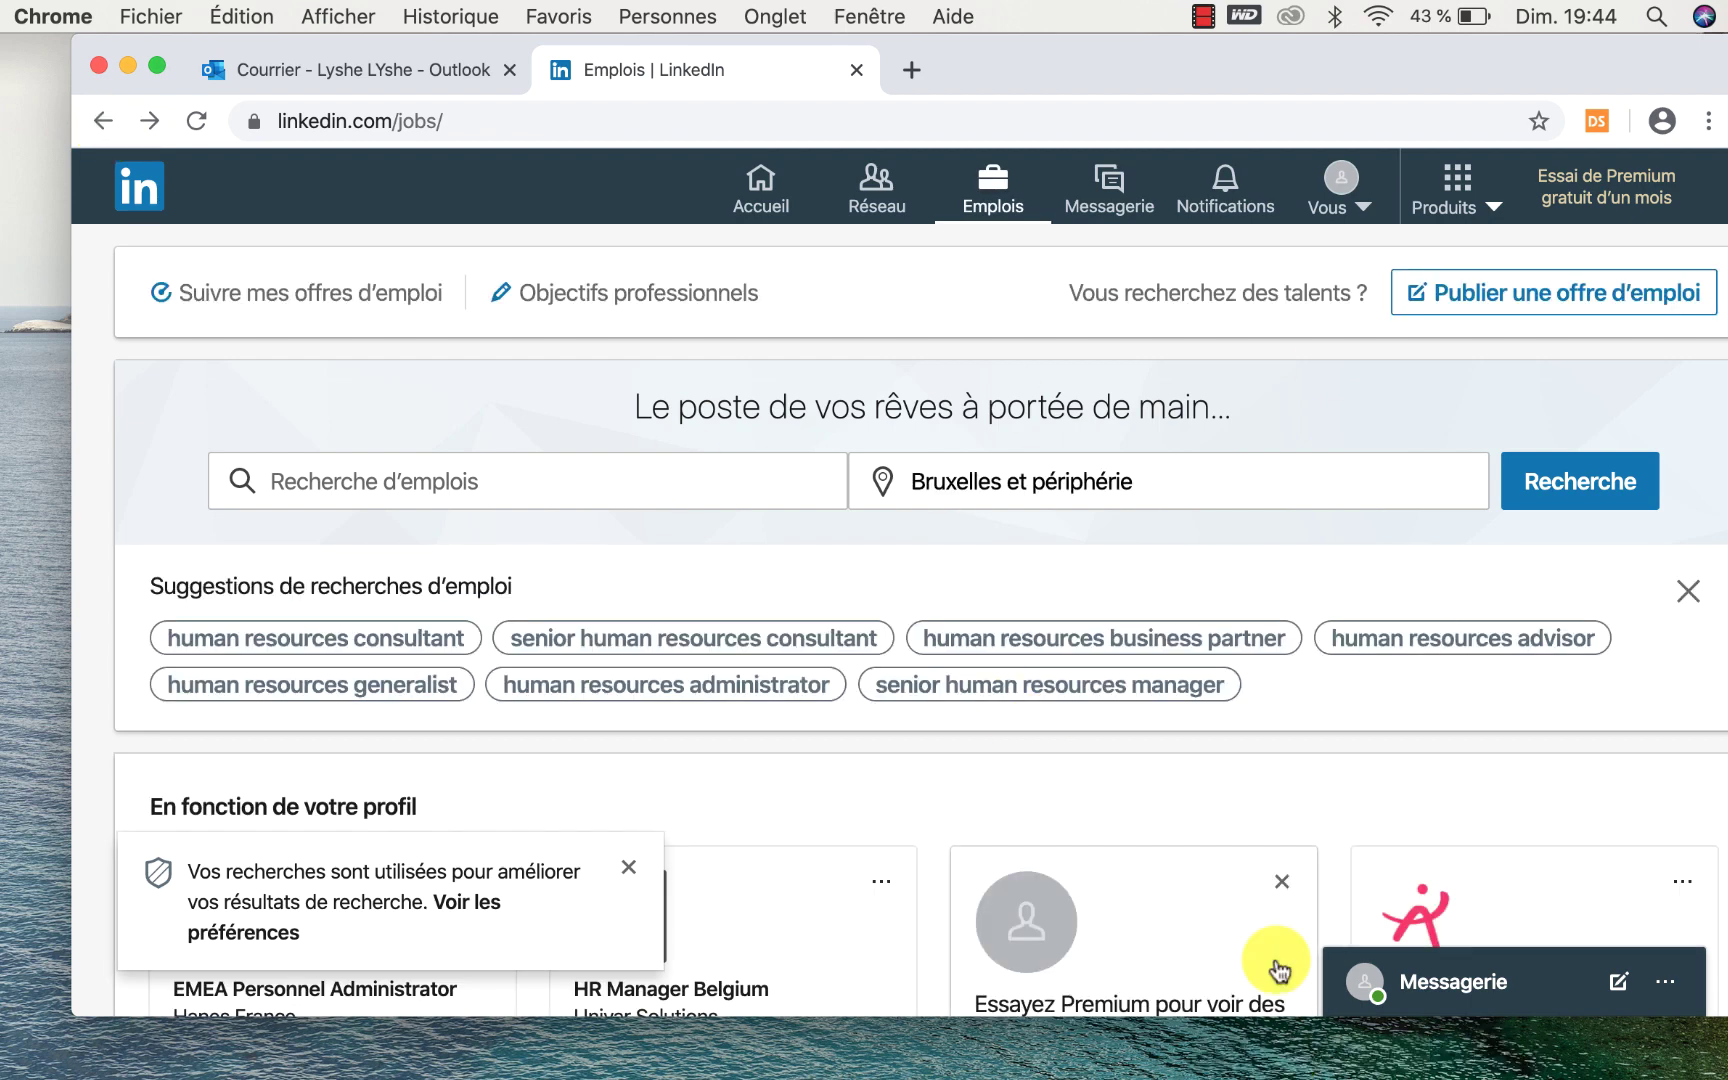
scroll(1265, 875, "down", 5)
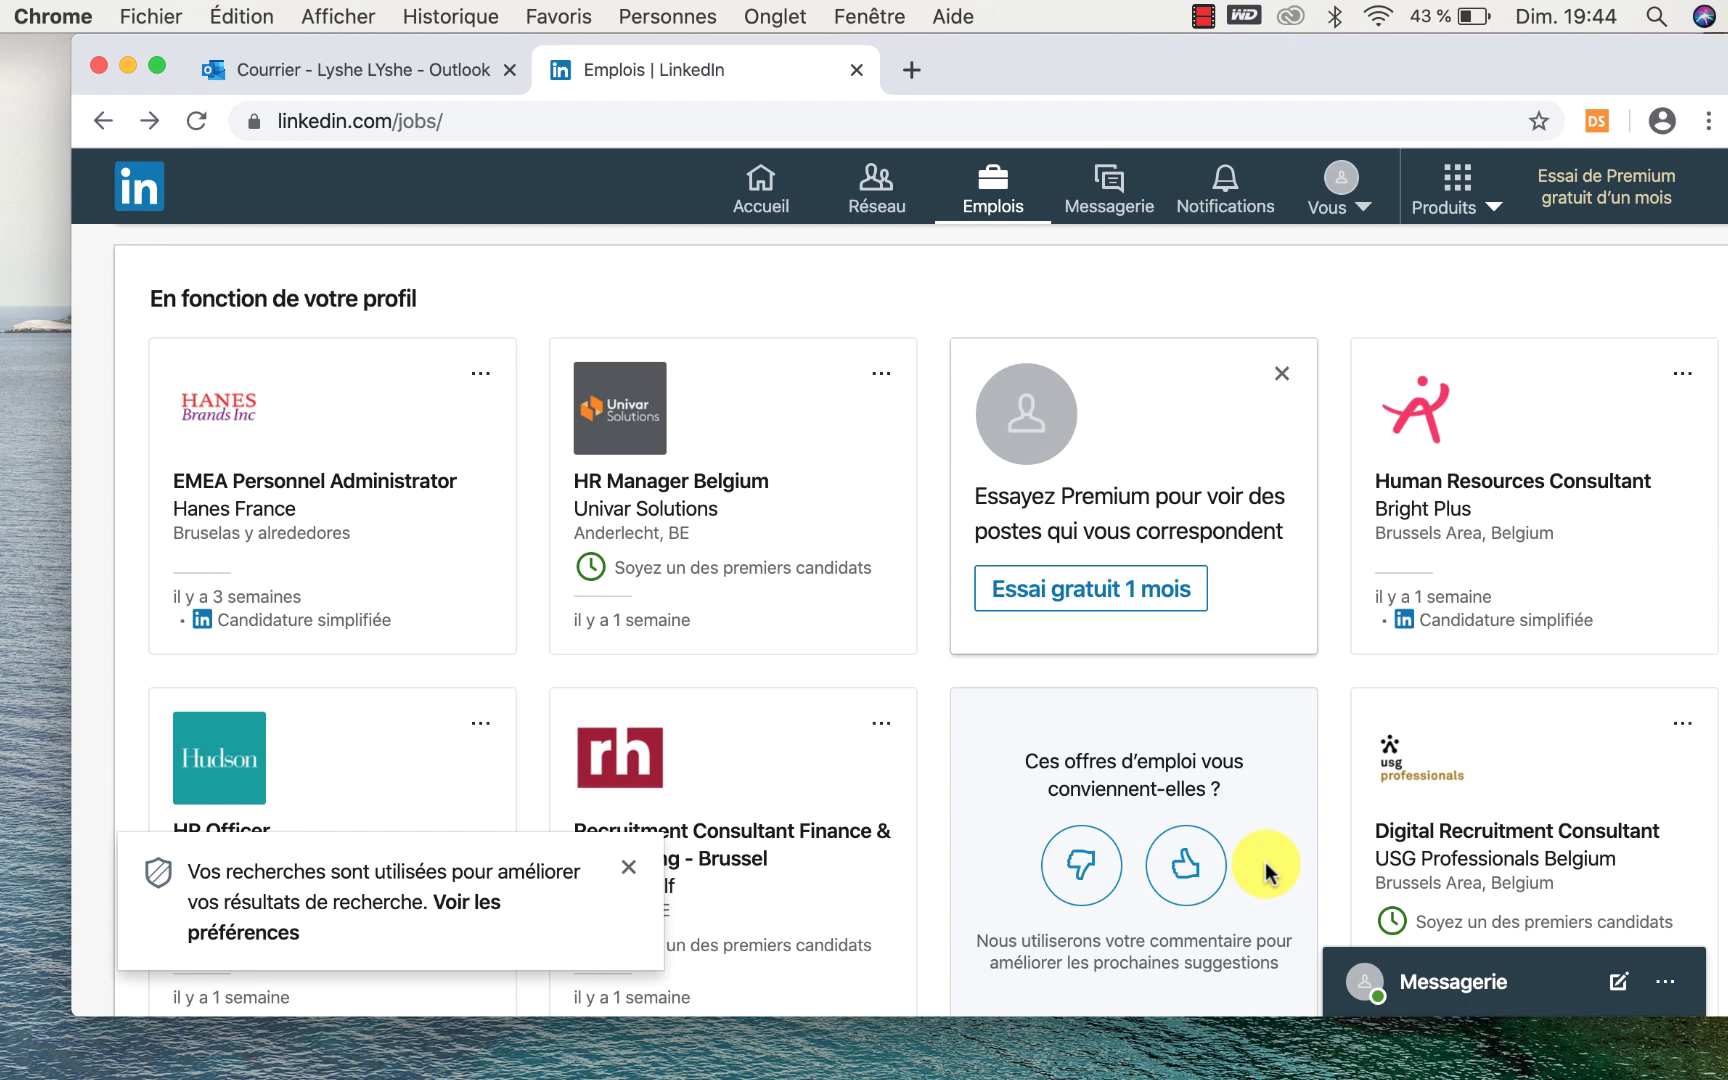
scroll(1268, 873, "up", 4)
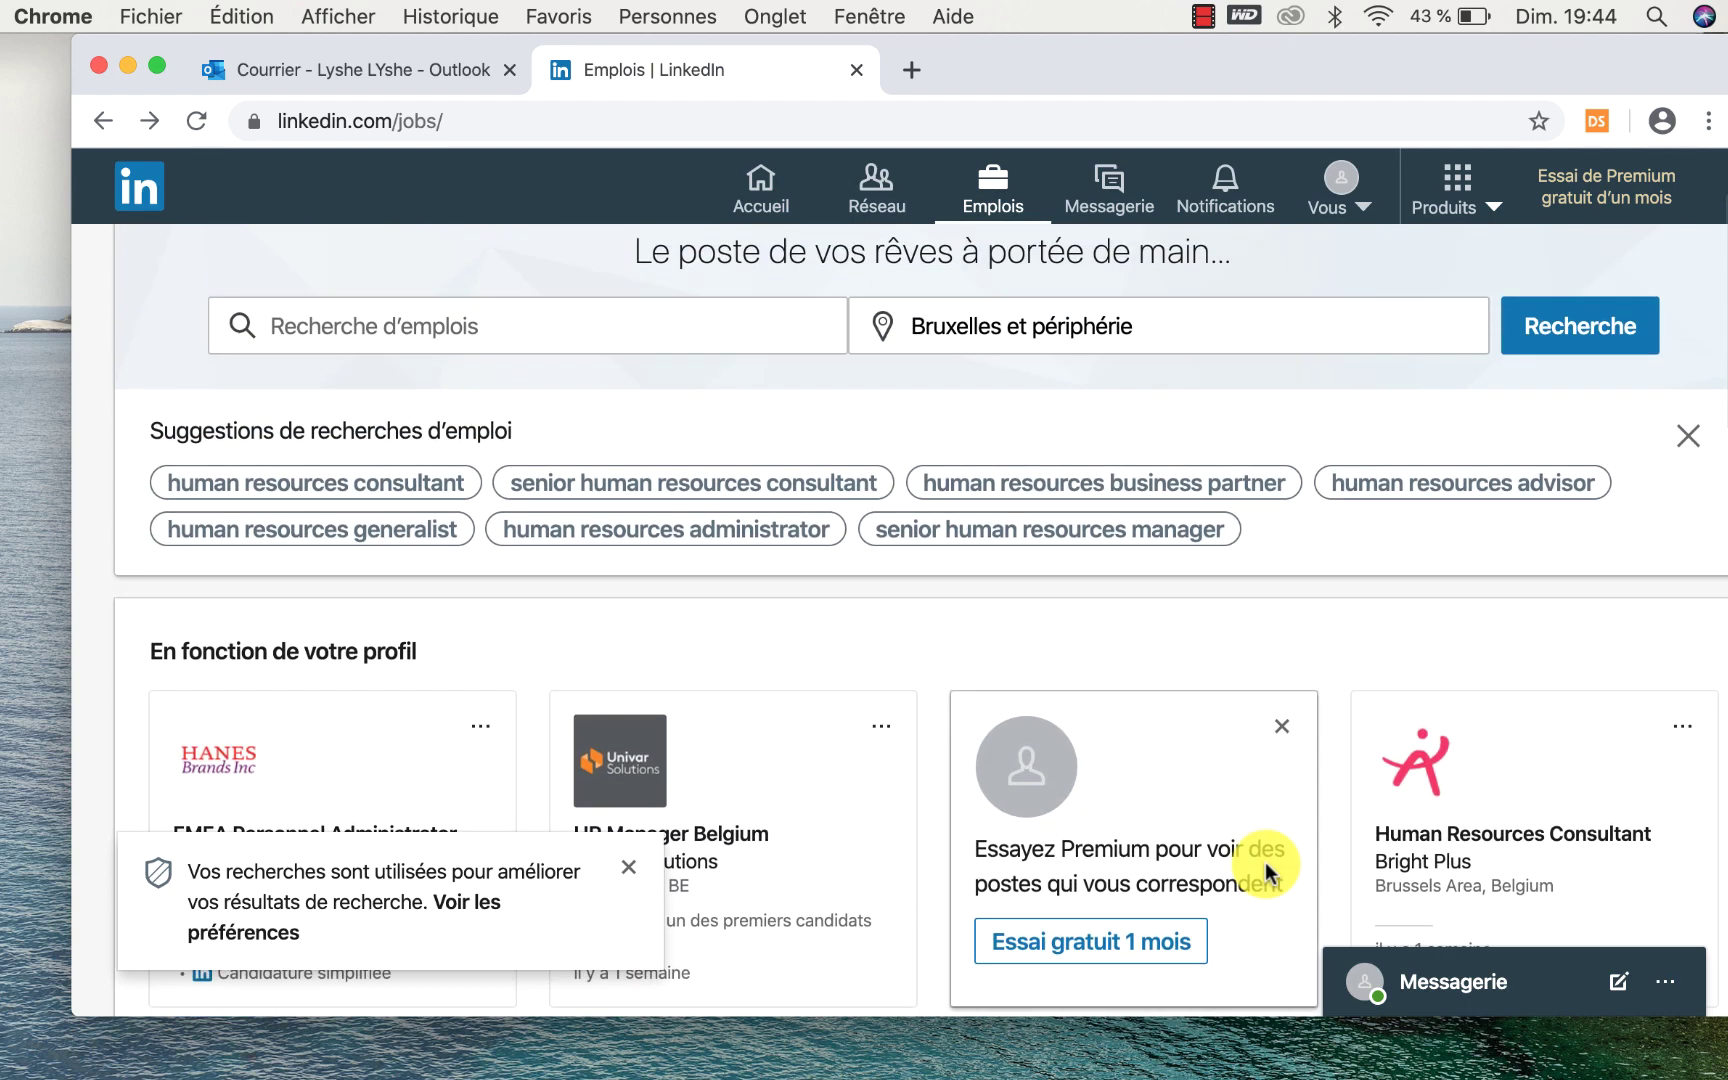
scroll(1265, 865, "up", 2)
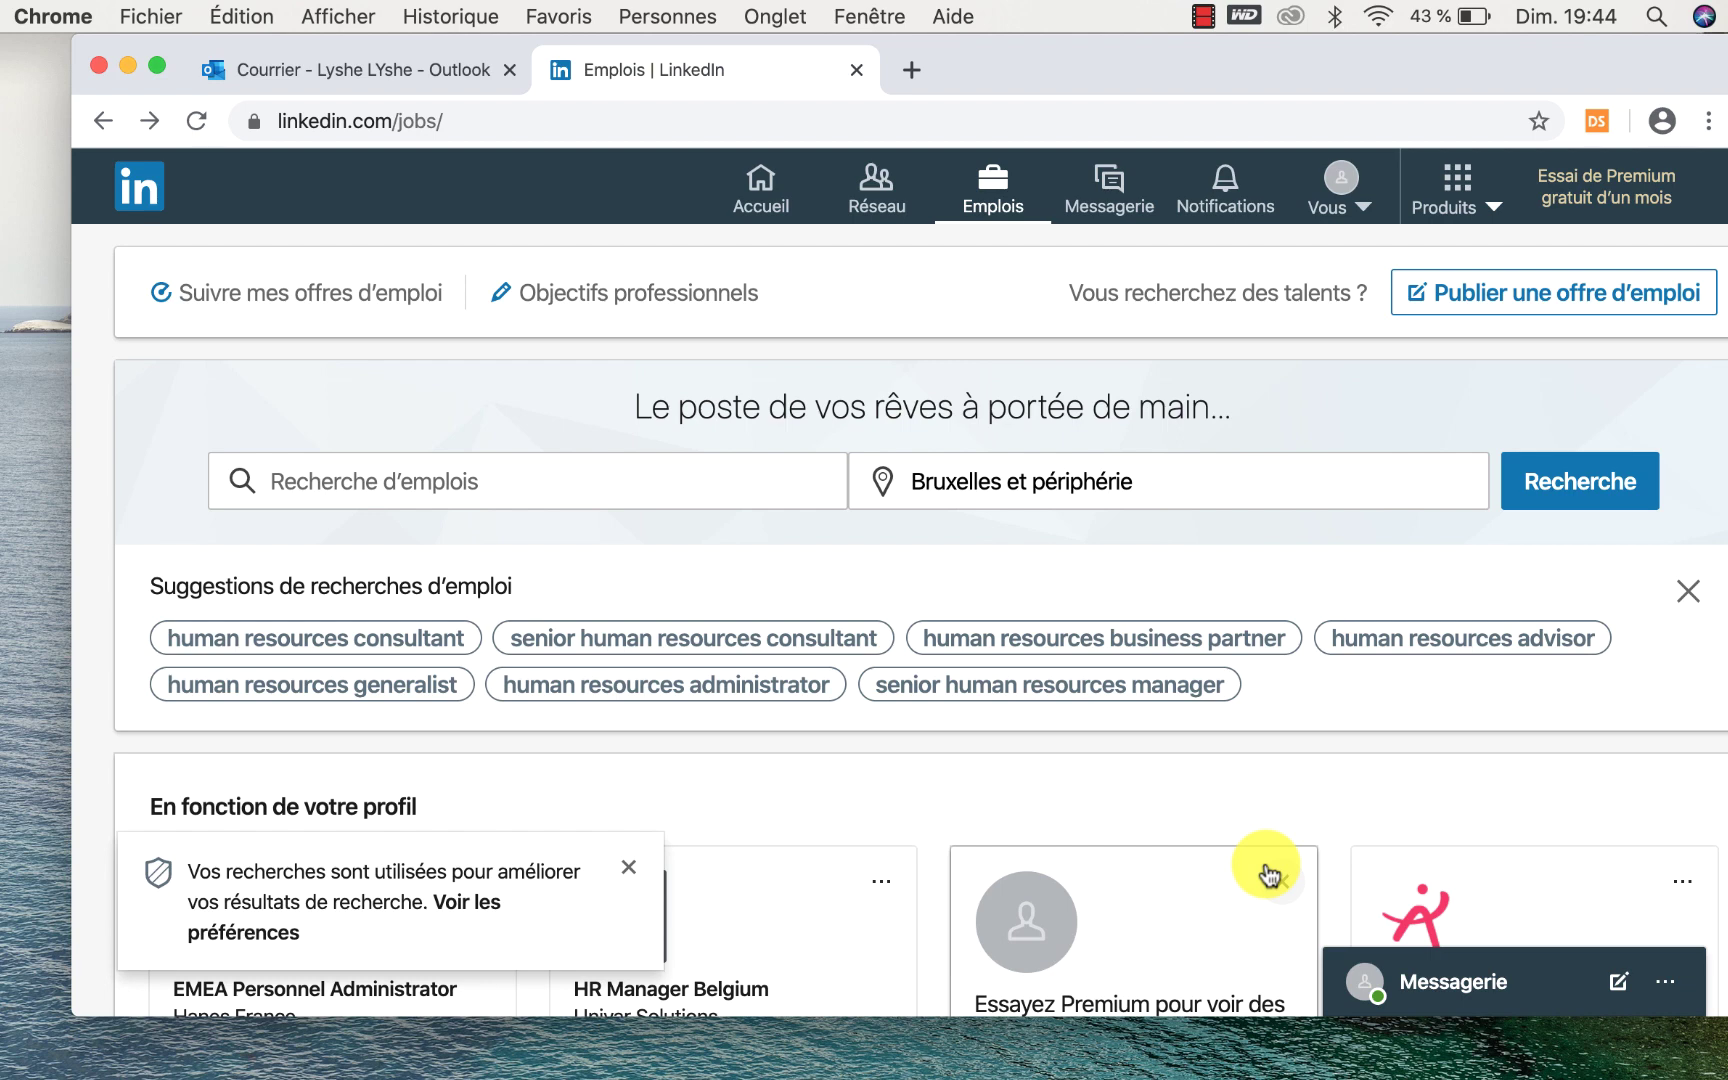
Open Messagerie, dismiss its two tip notices, then switch to the Notifications page.
left_click(1095, 210)
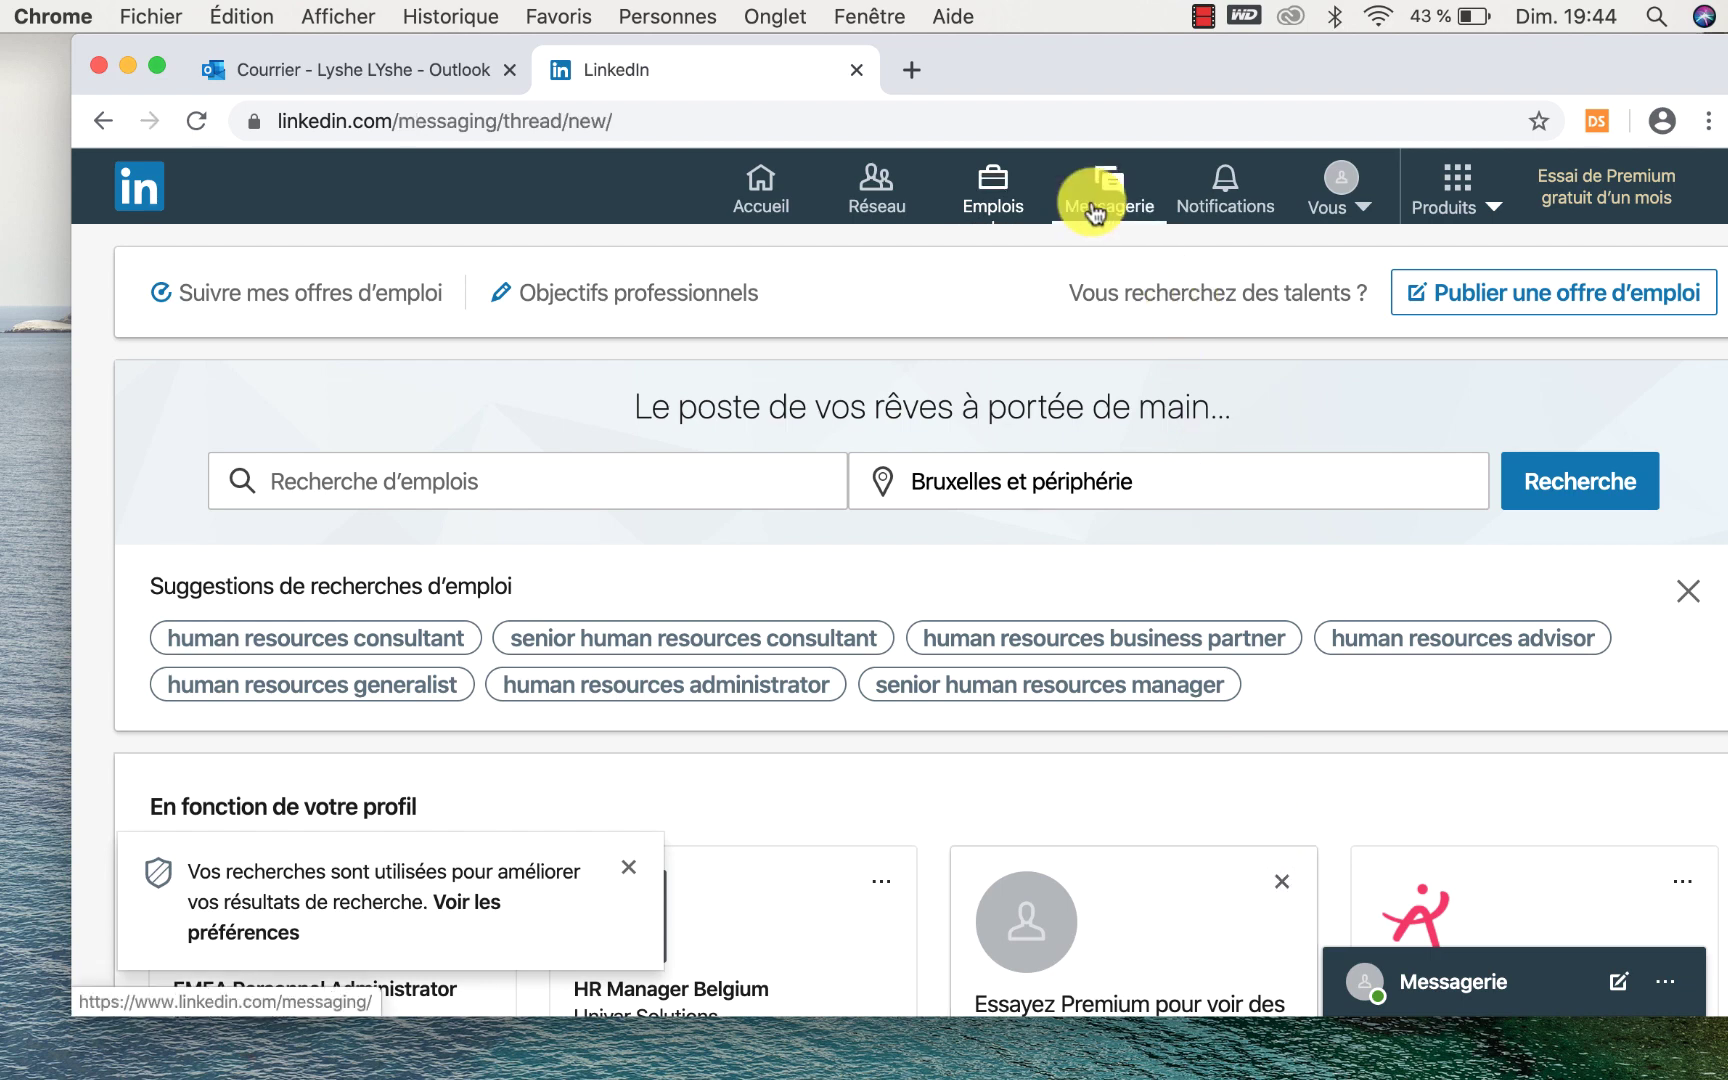
scroll(871, 769, "down", 5)
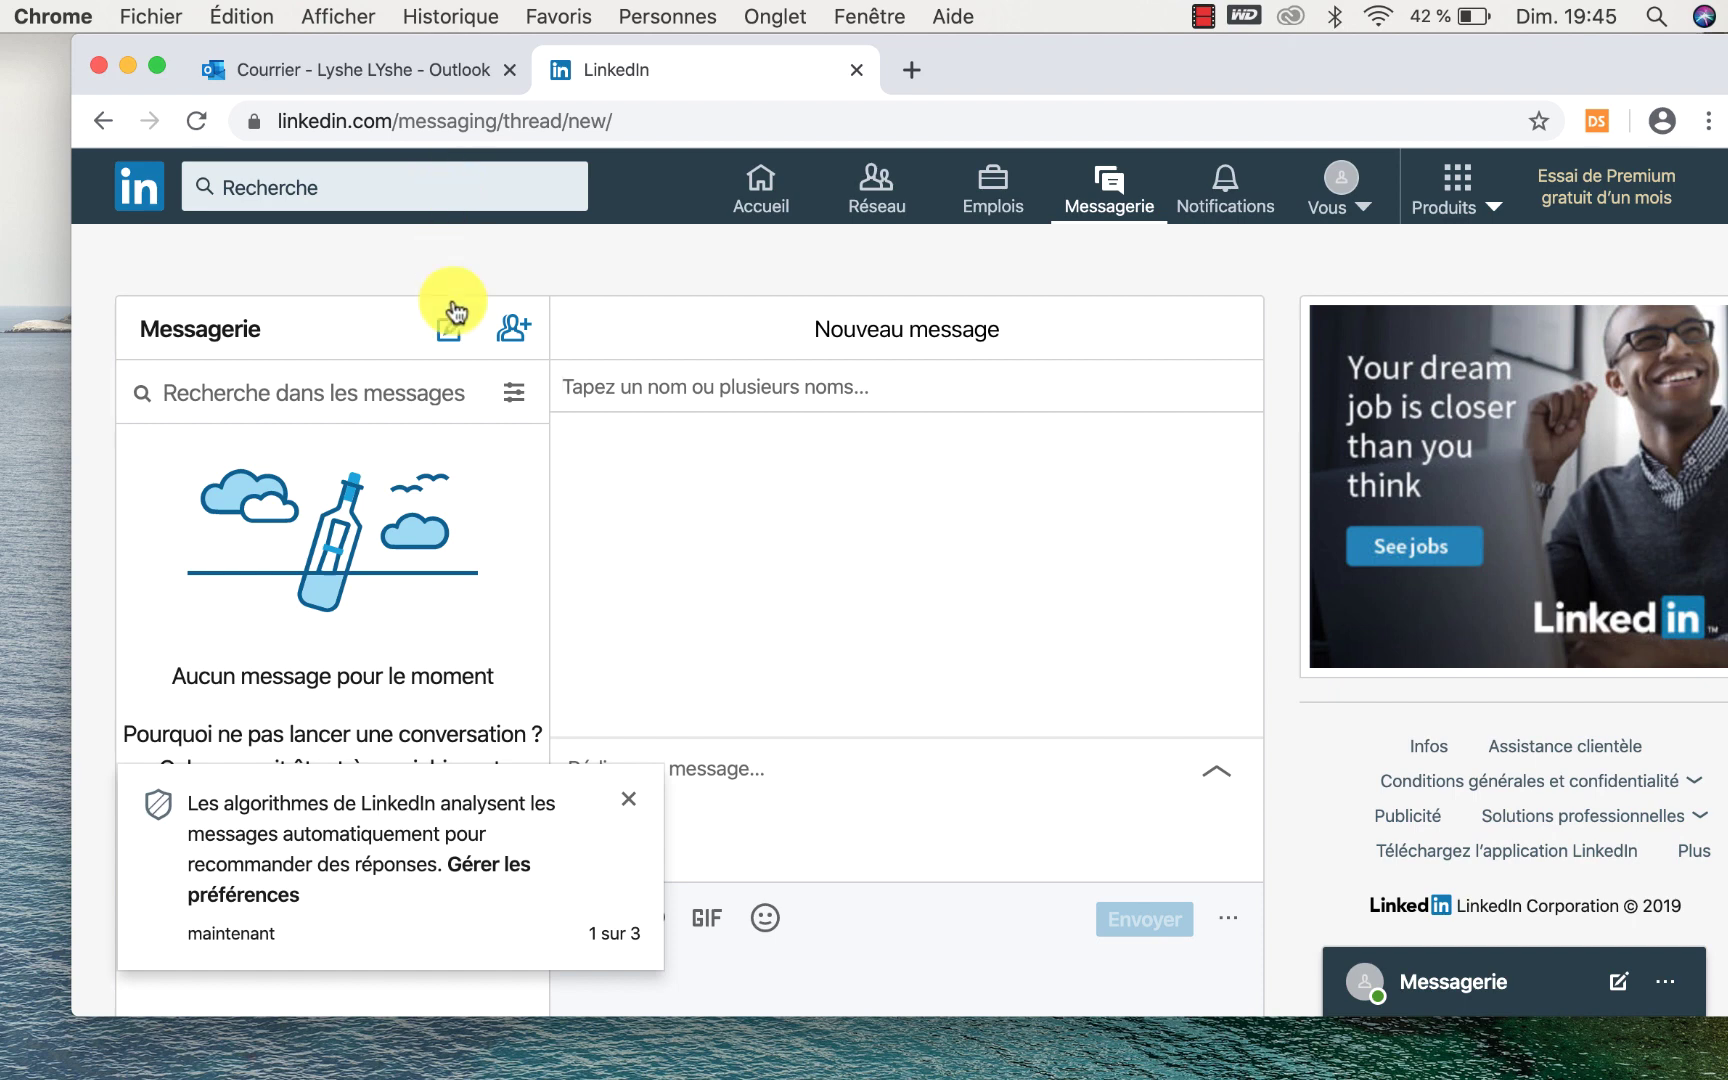
left_click(627, 810)
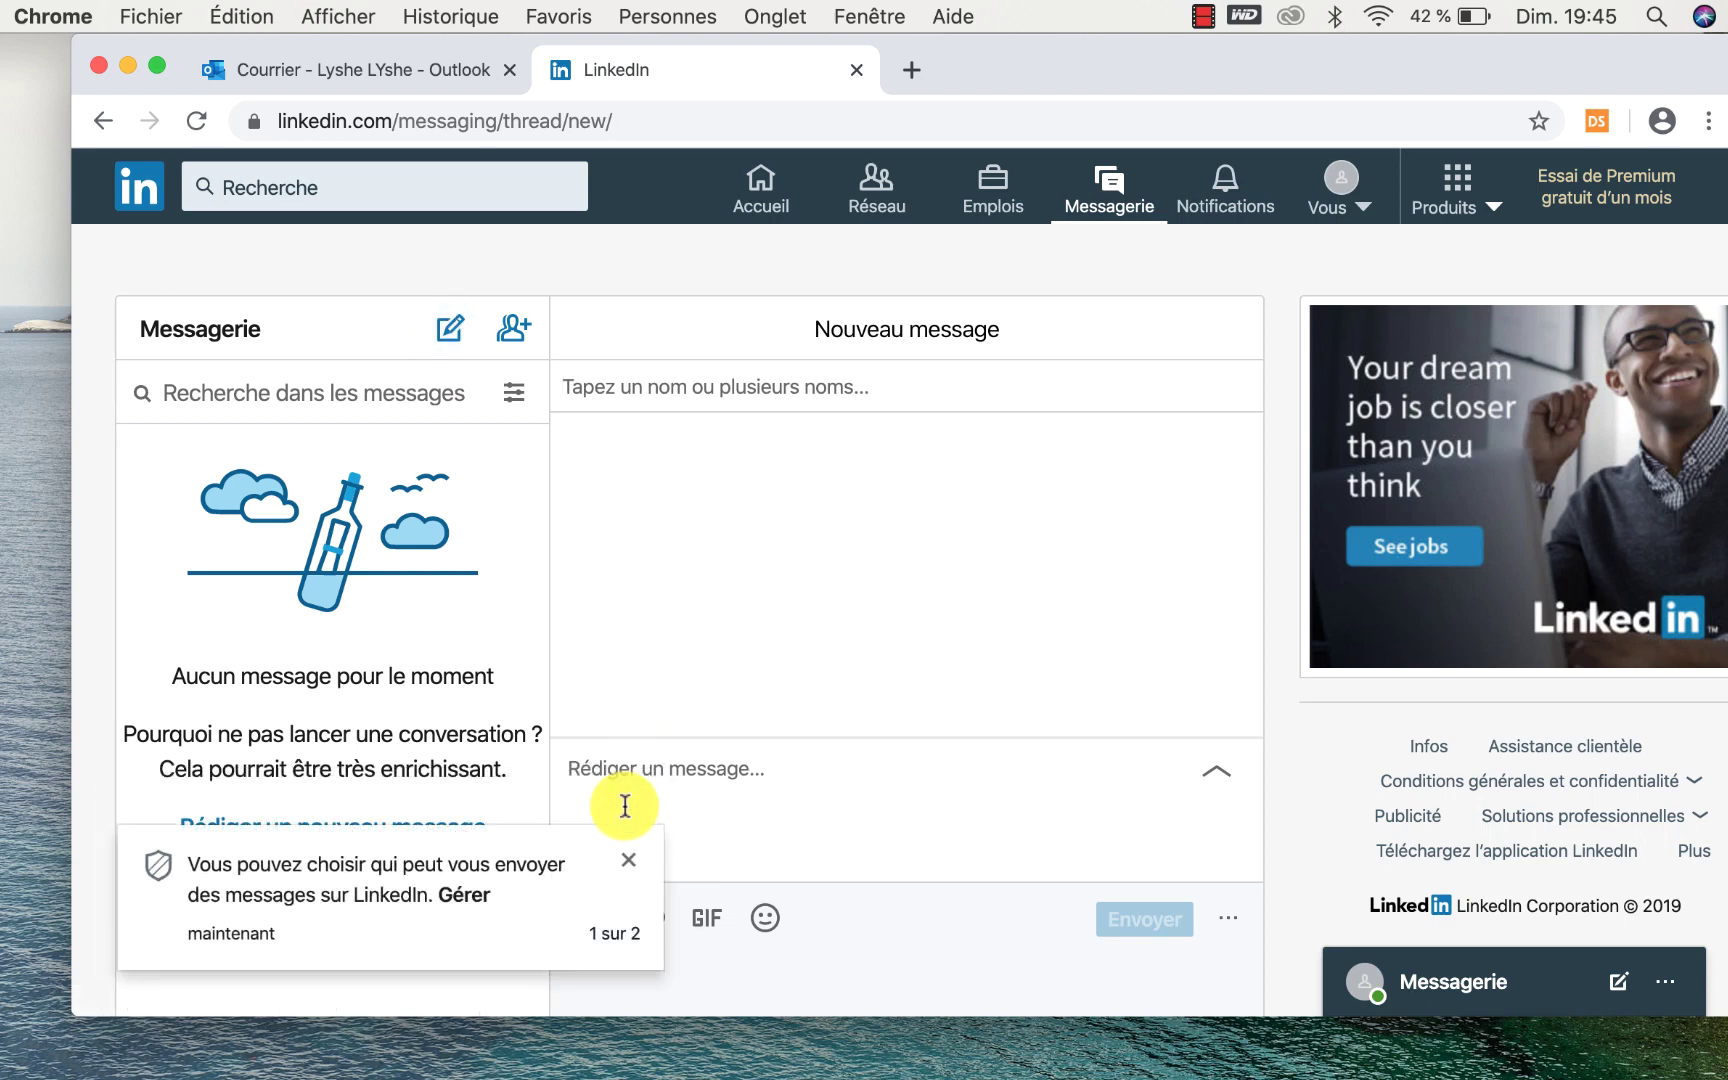
left_click(628, 858)
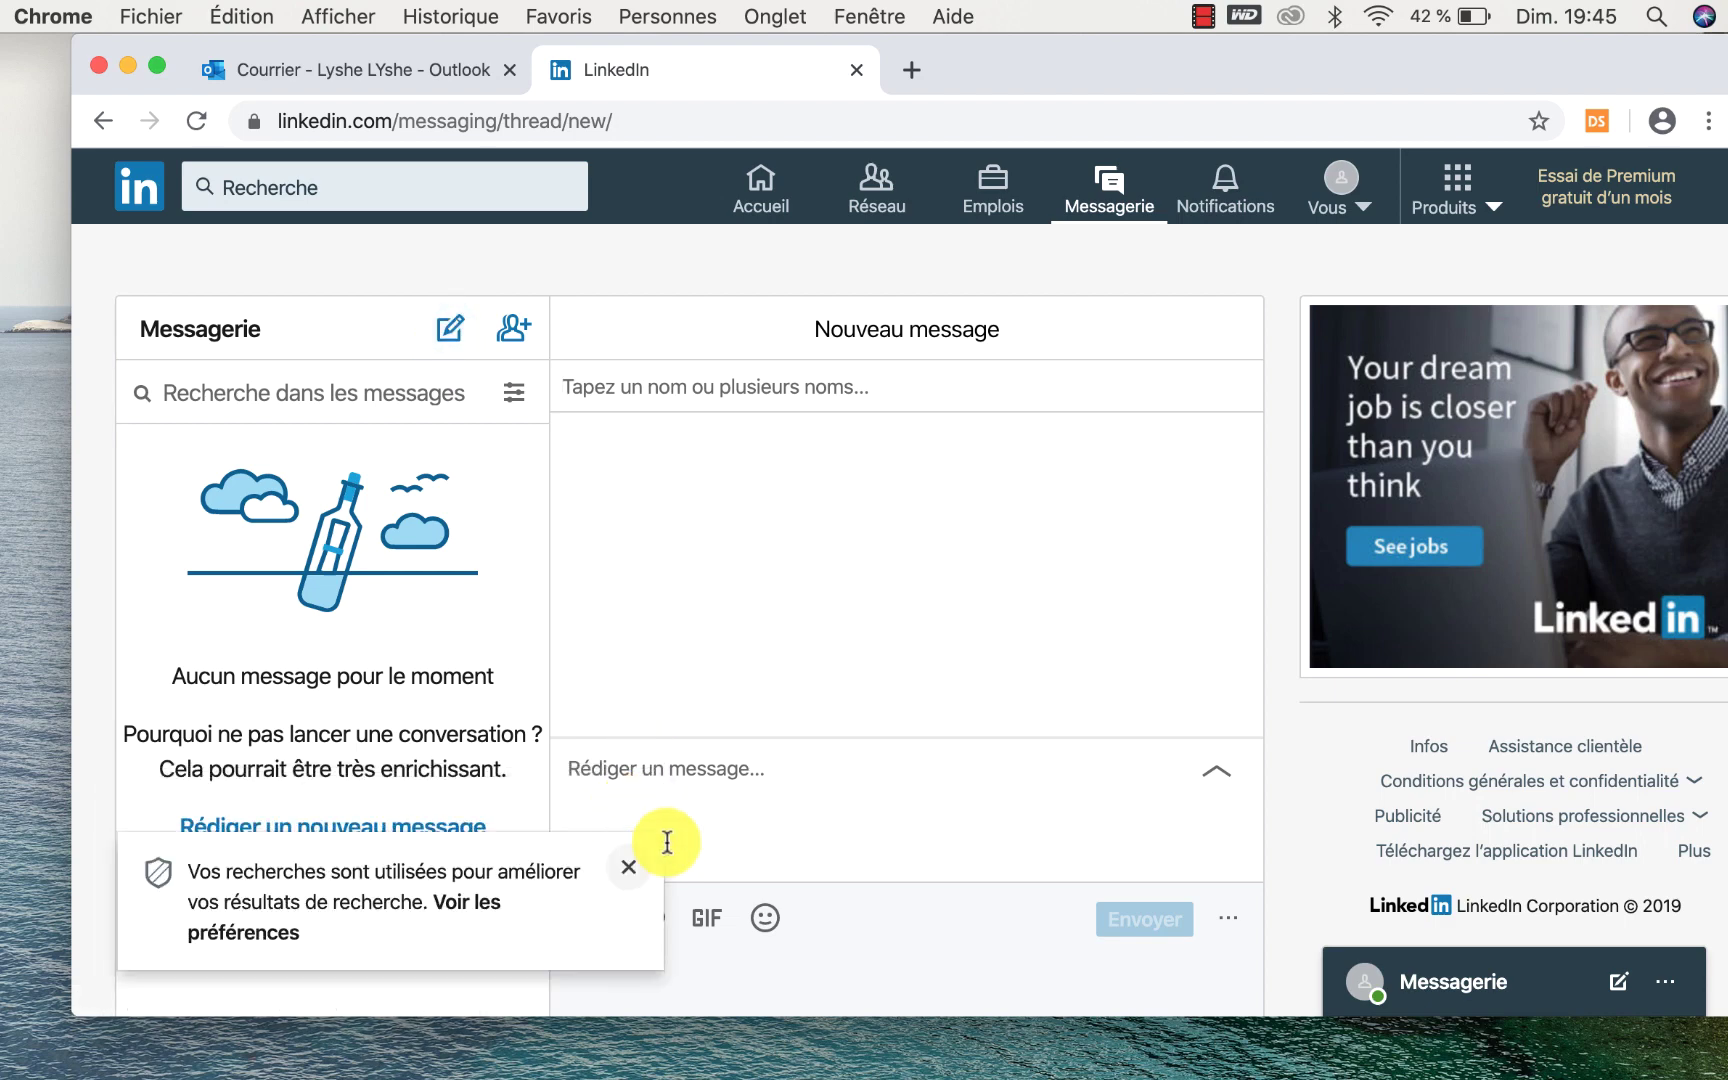
left_click(1226, 188)
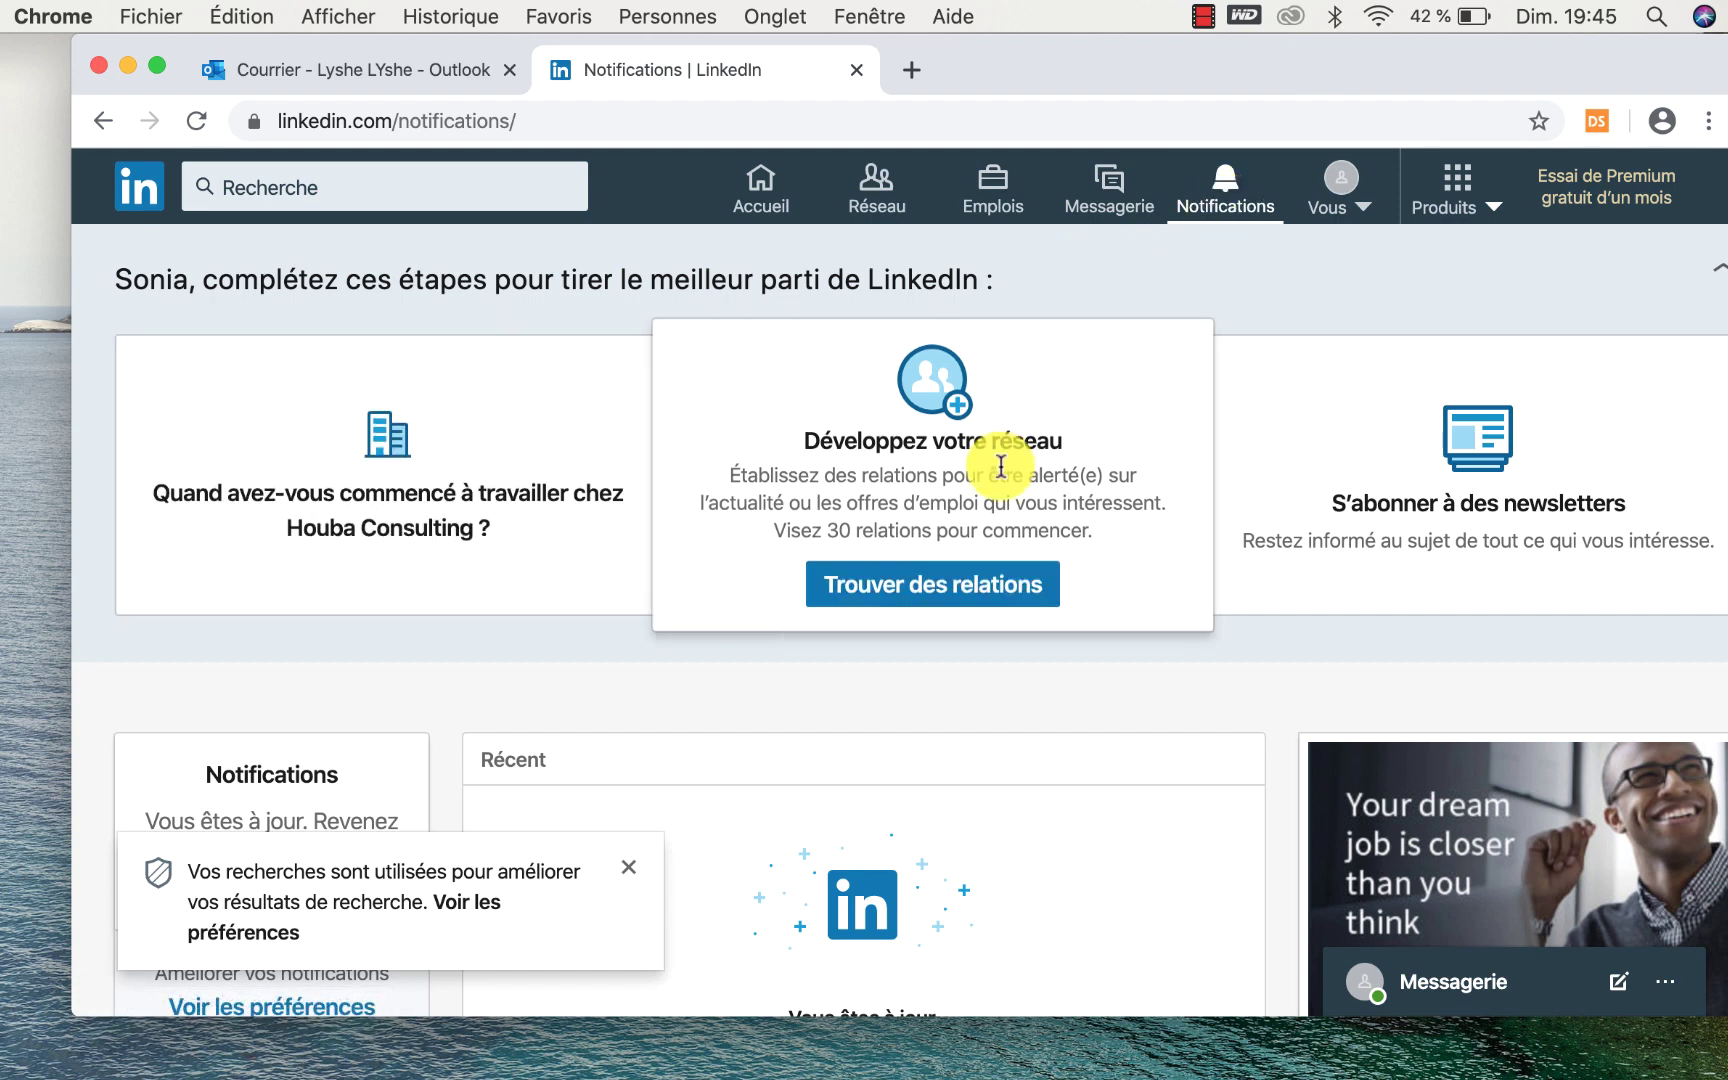
Open and close the Vous menu, scroll the notifications, then return to the Accueil feed.
left_click(1327, 205)
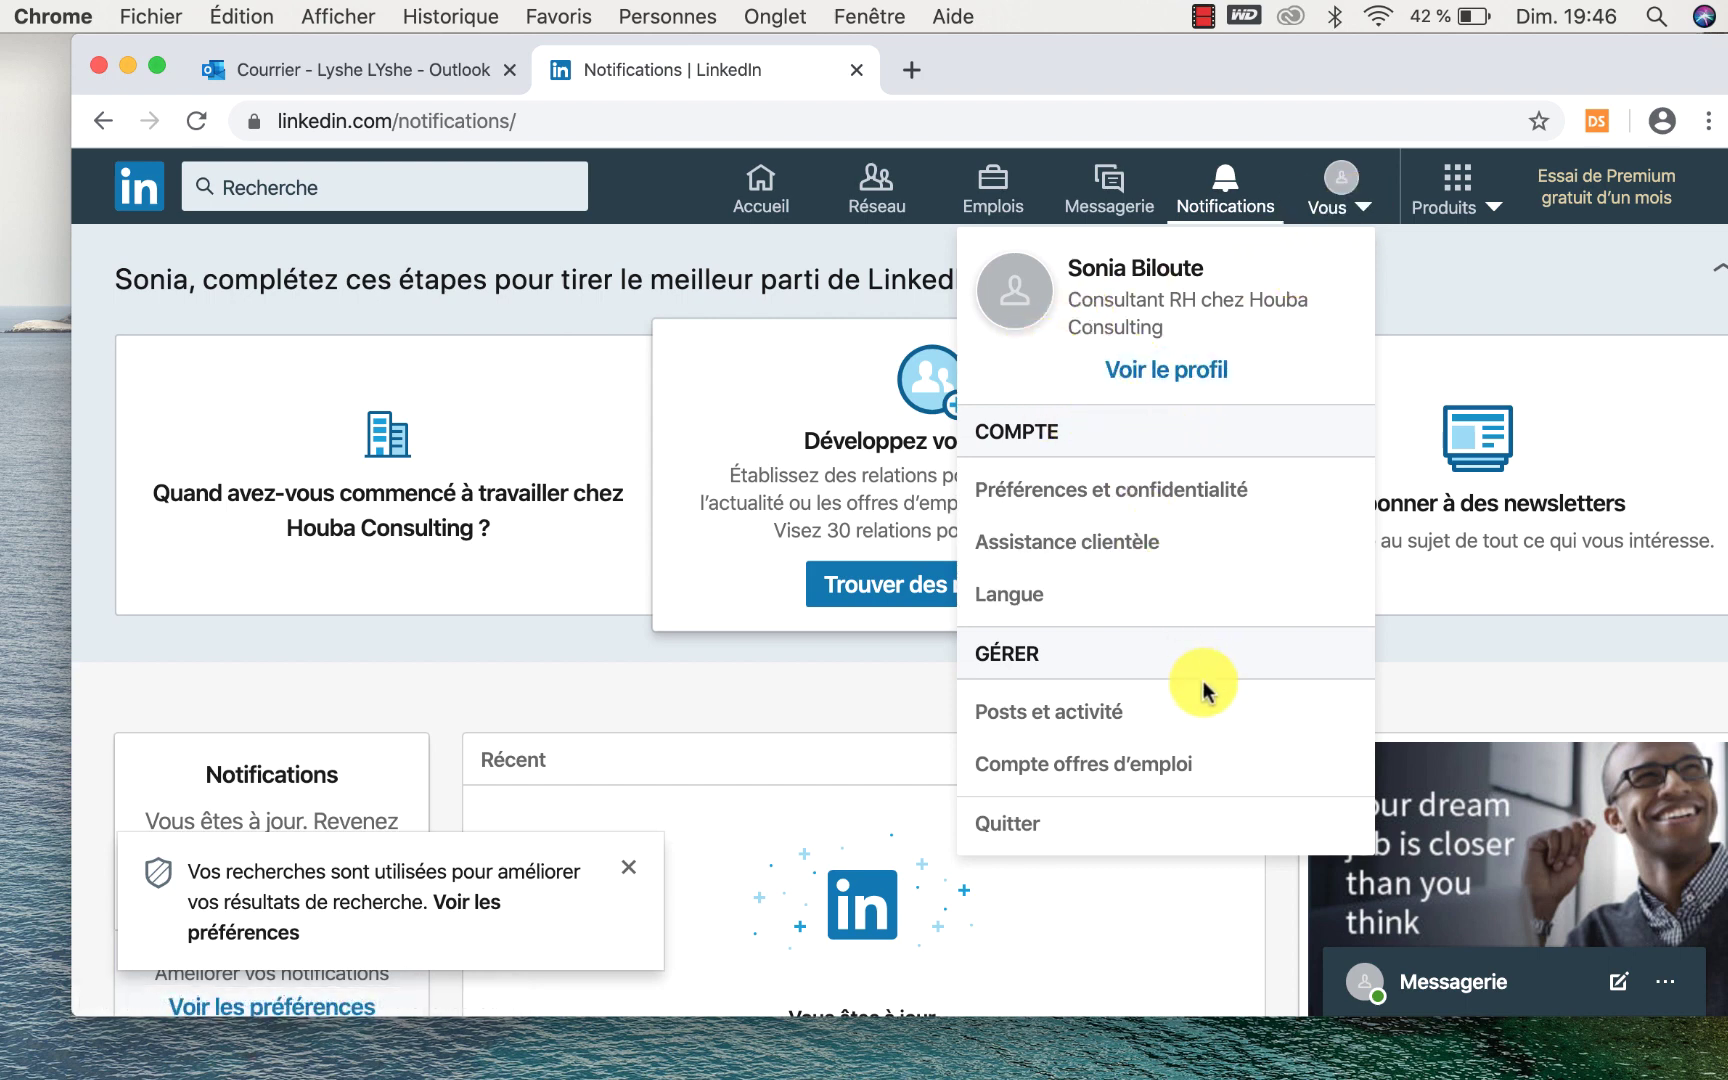
left_click(1547, 273)
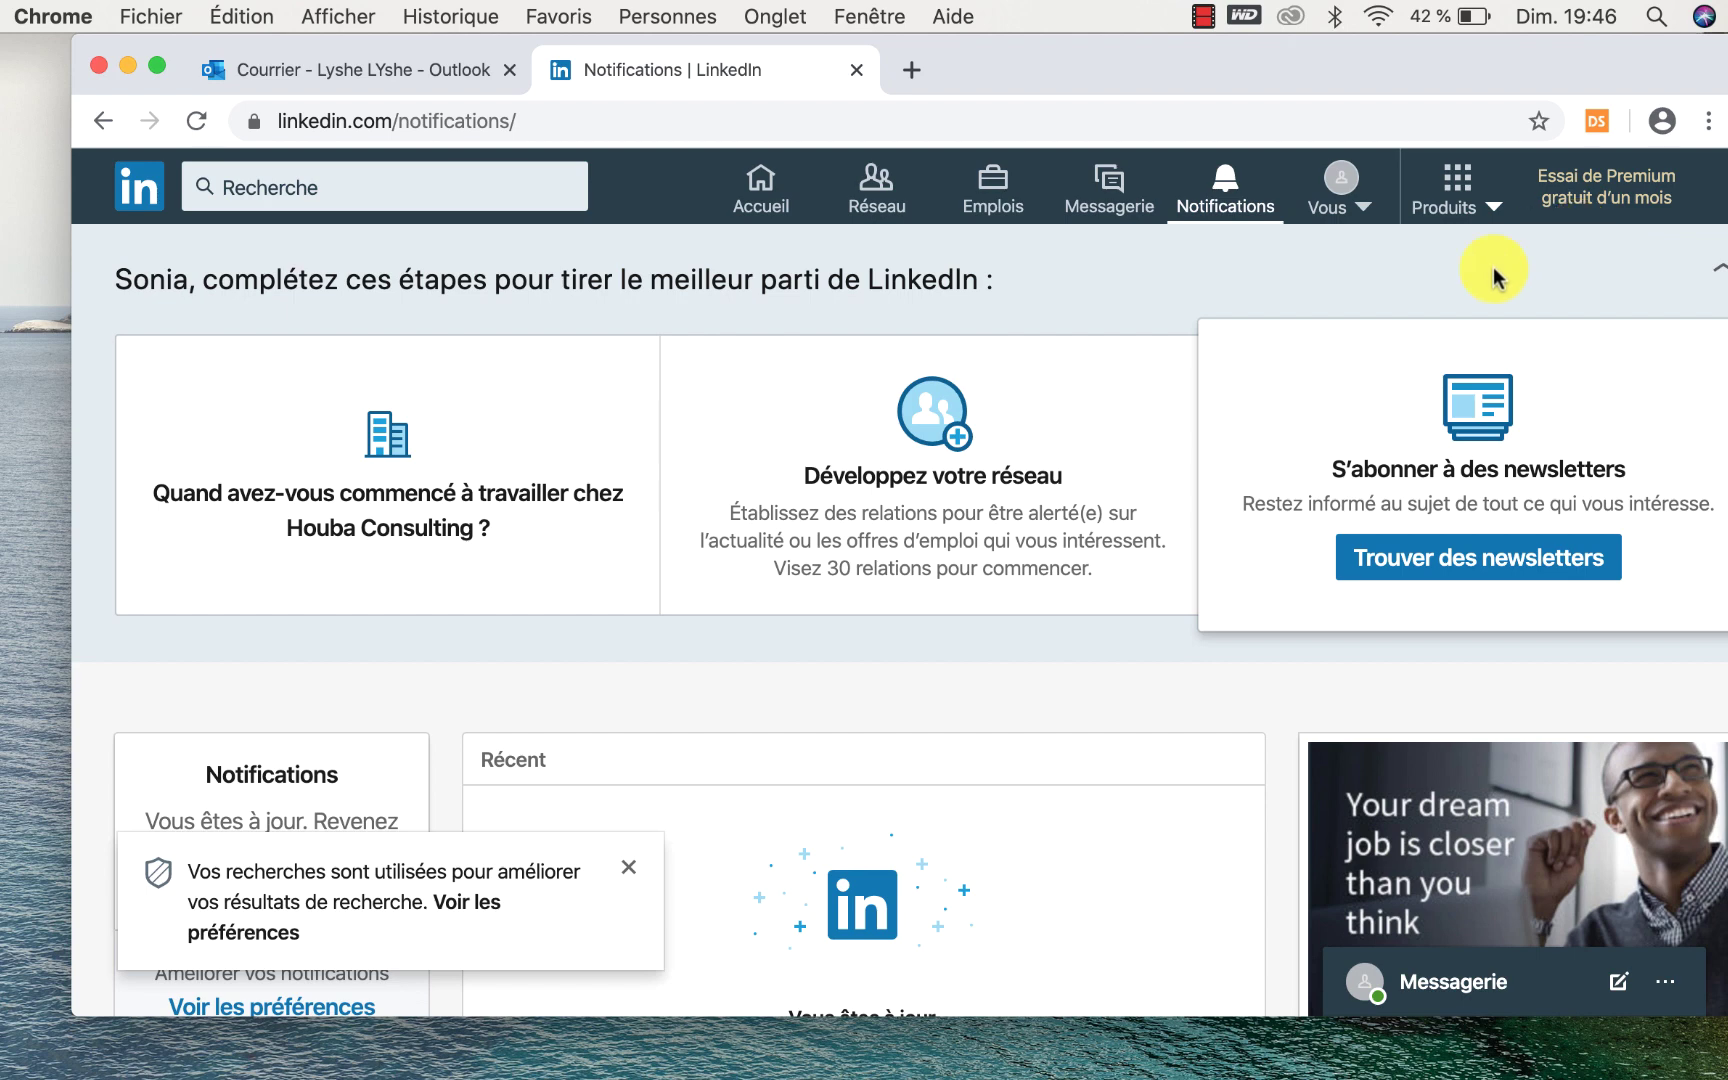
scroll(1099, 668, "down", 2)
scroll(1099, 667, "down", 5)
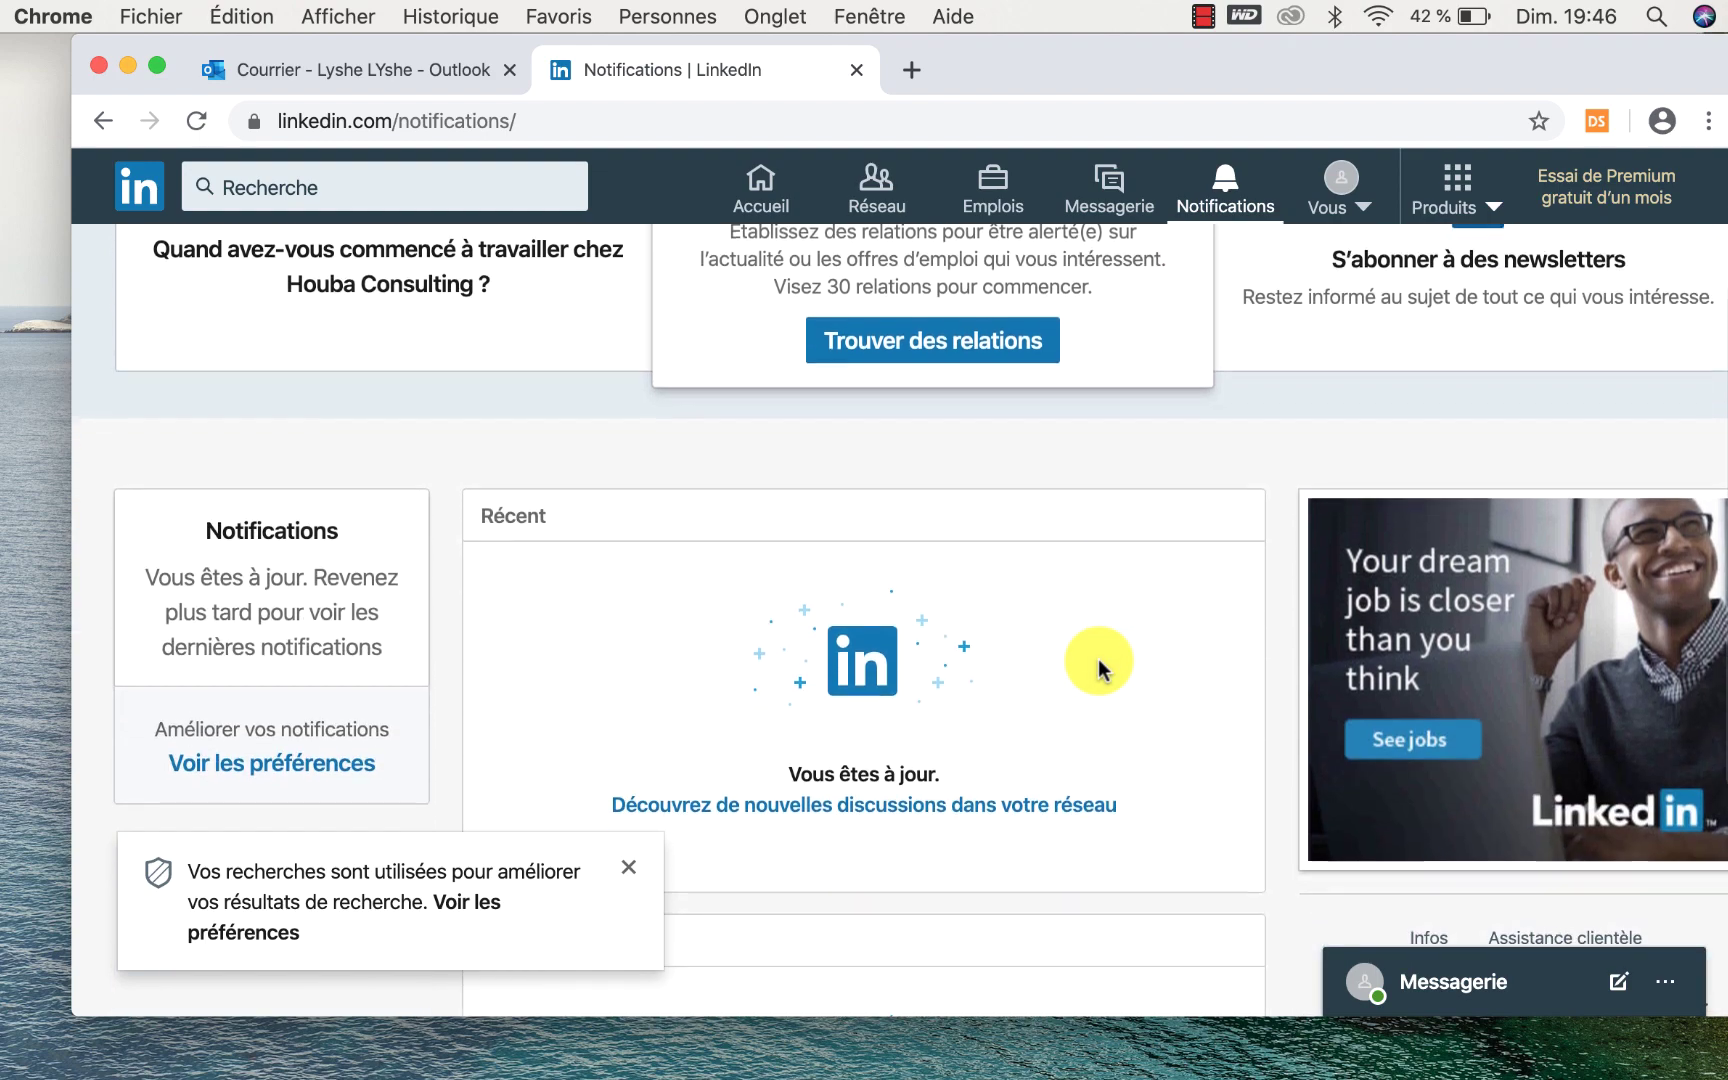
scroll(1098, 659, "up", 6)
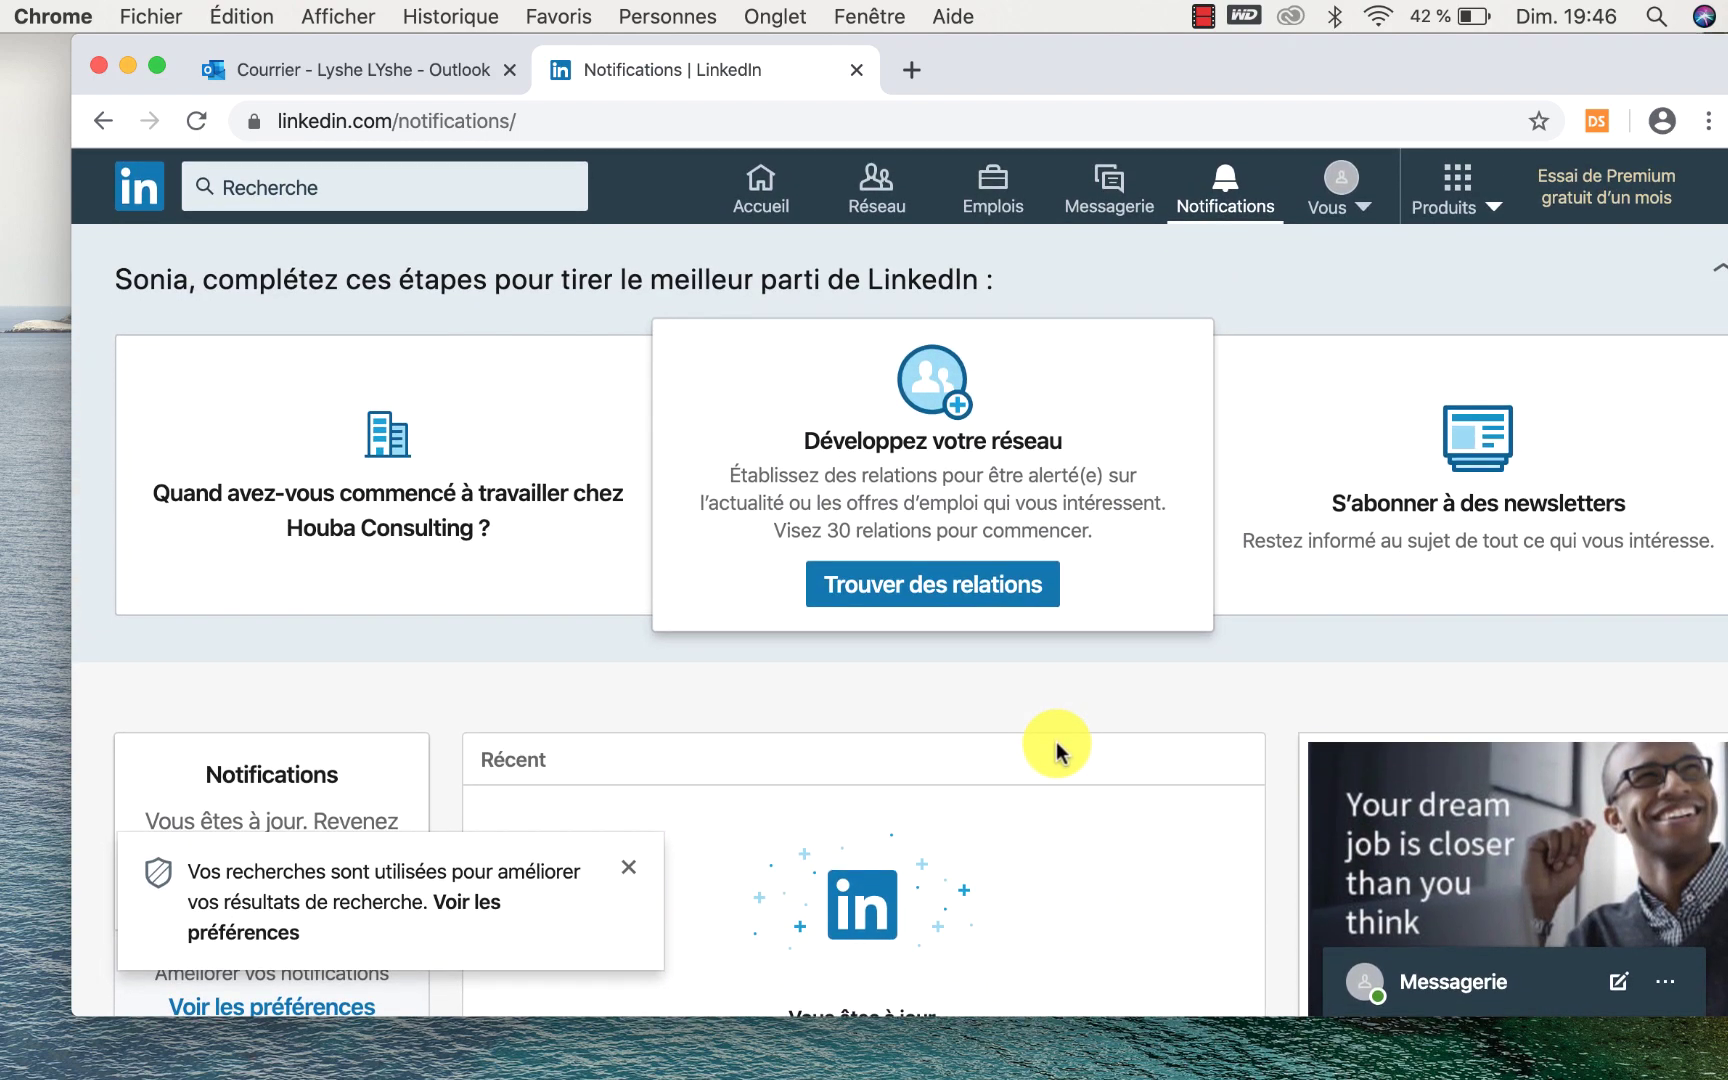
left_click(757, 207)
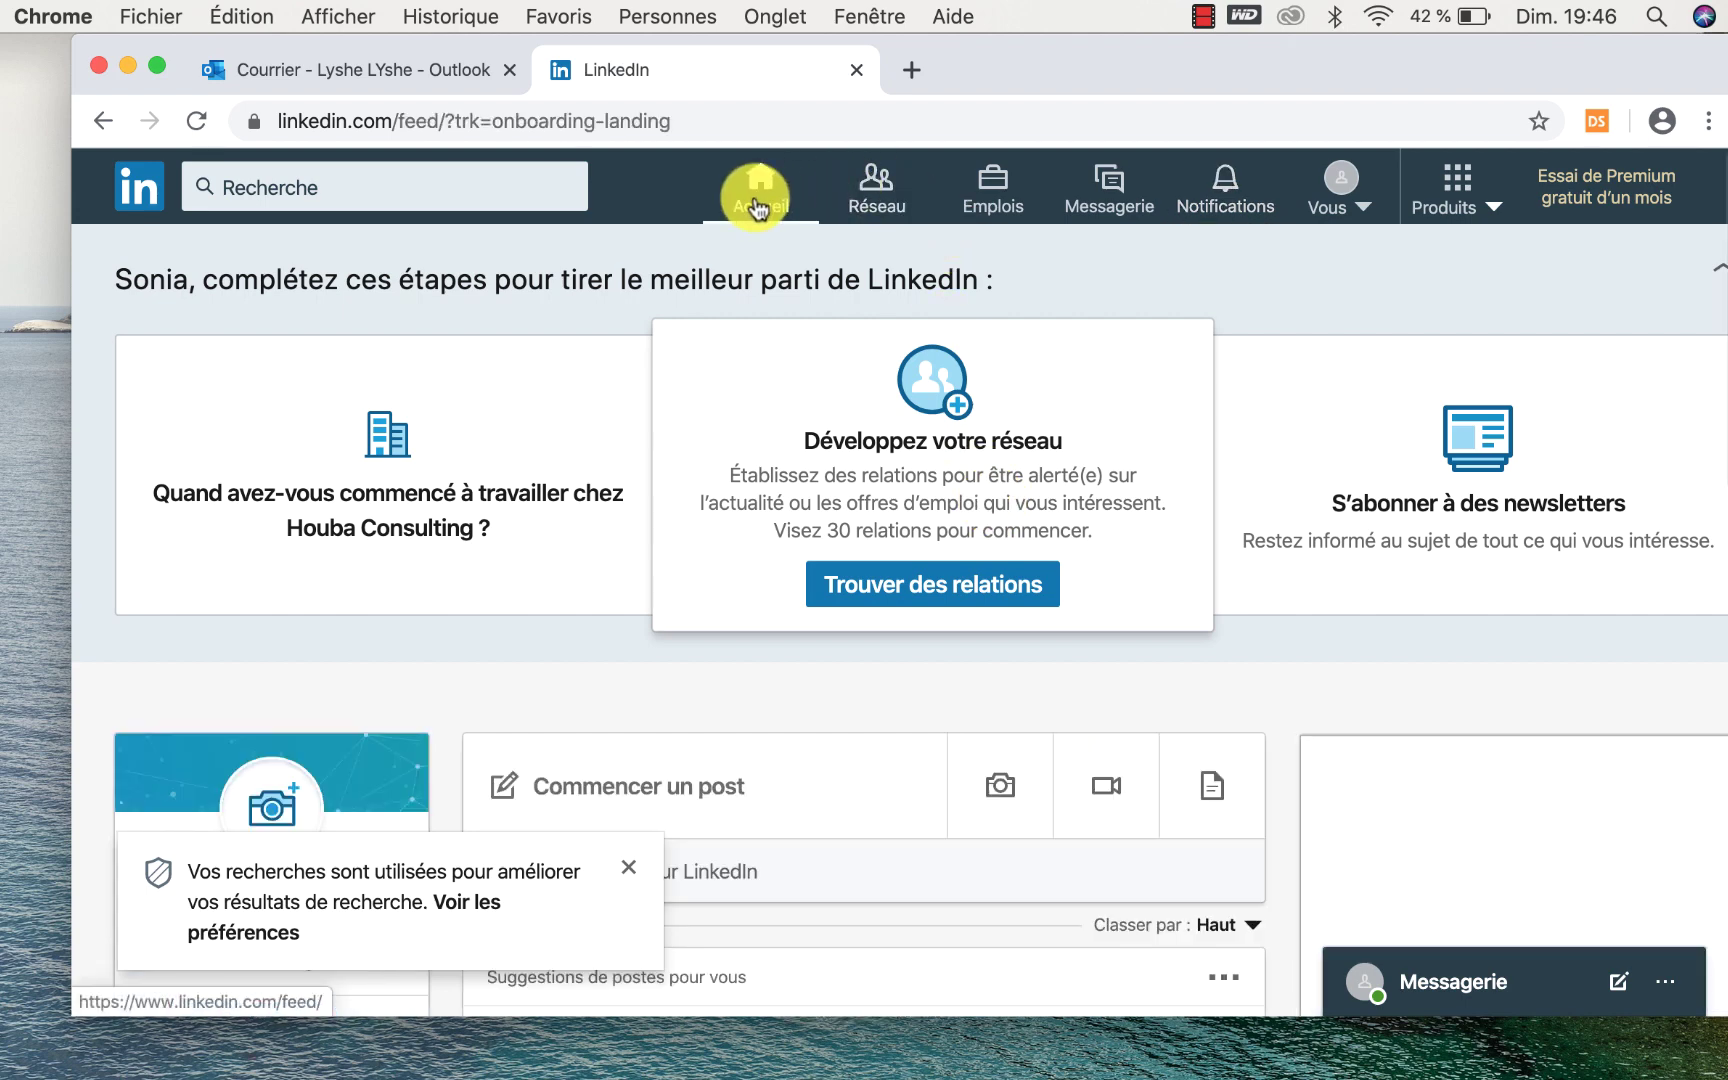
scroll(703, 672, "down", 5)
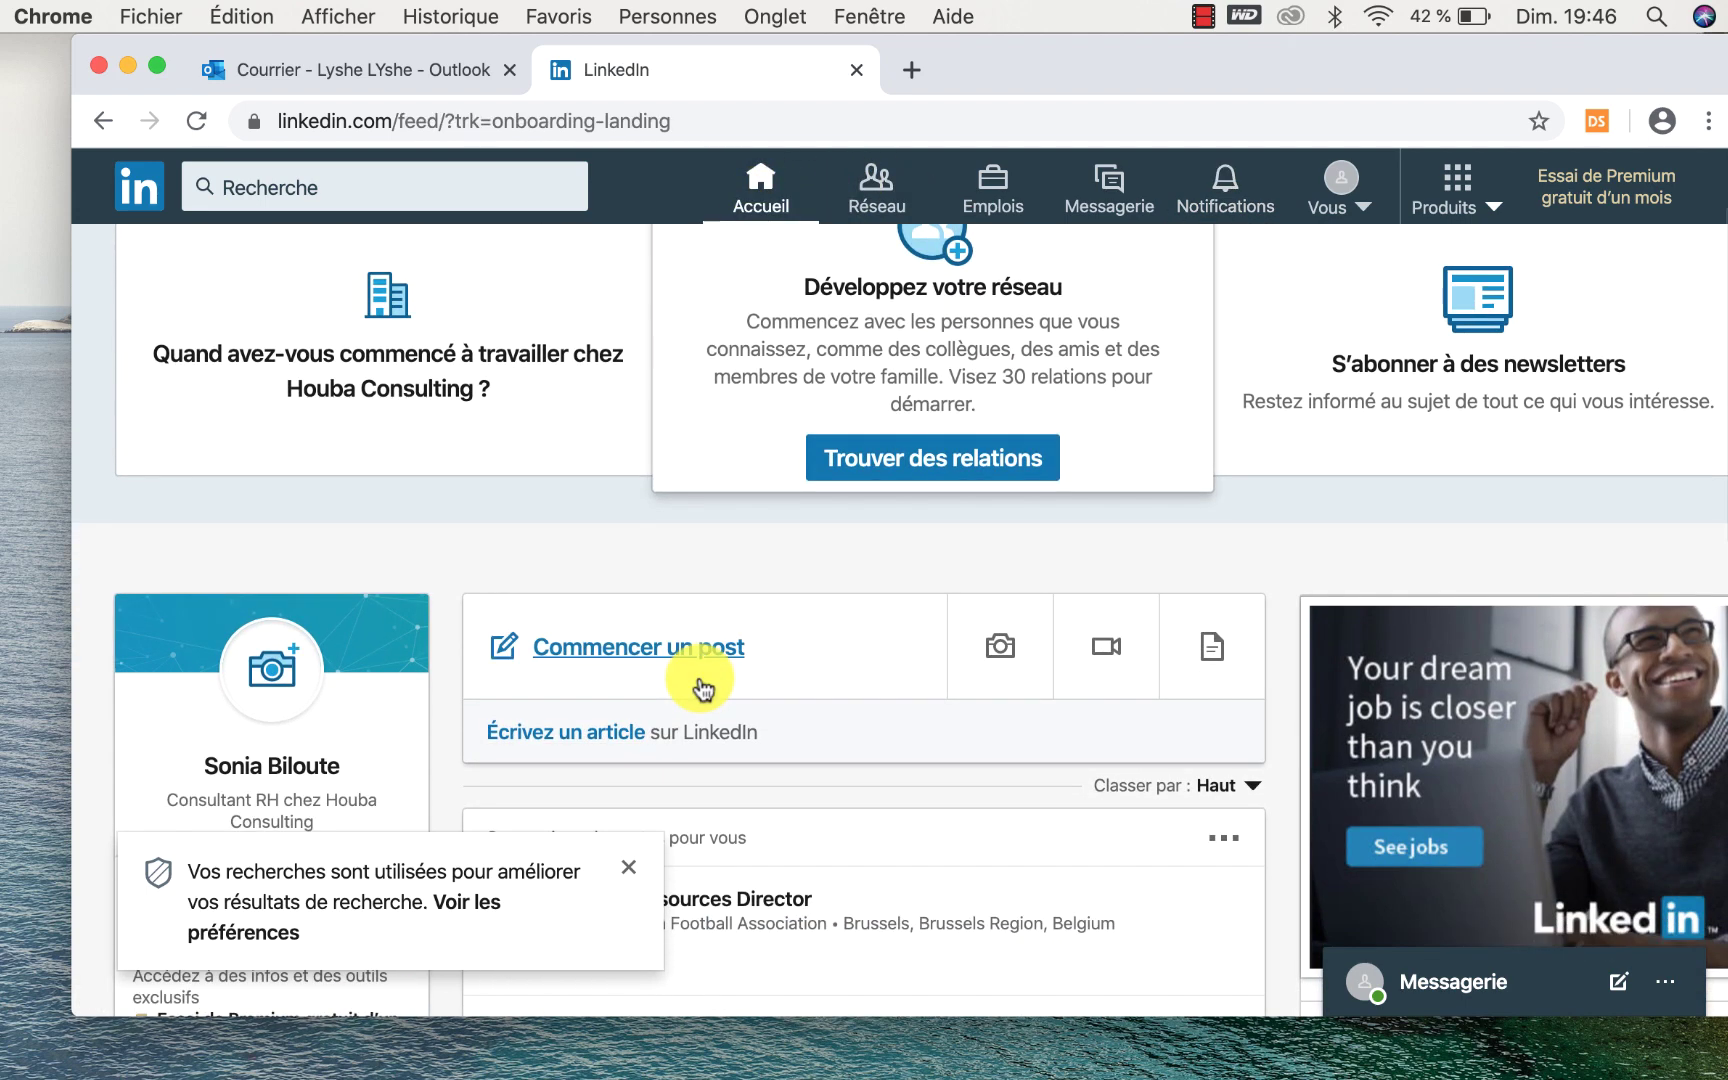
scroll(699, 676, "down", 10)
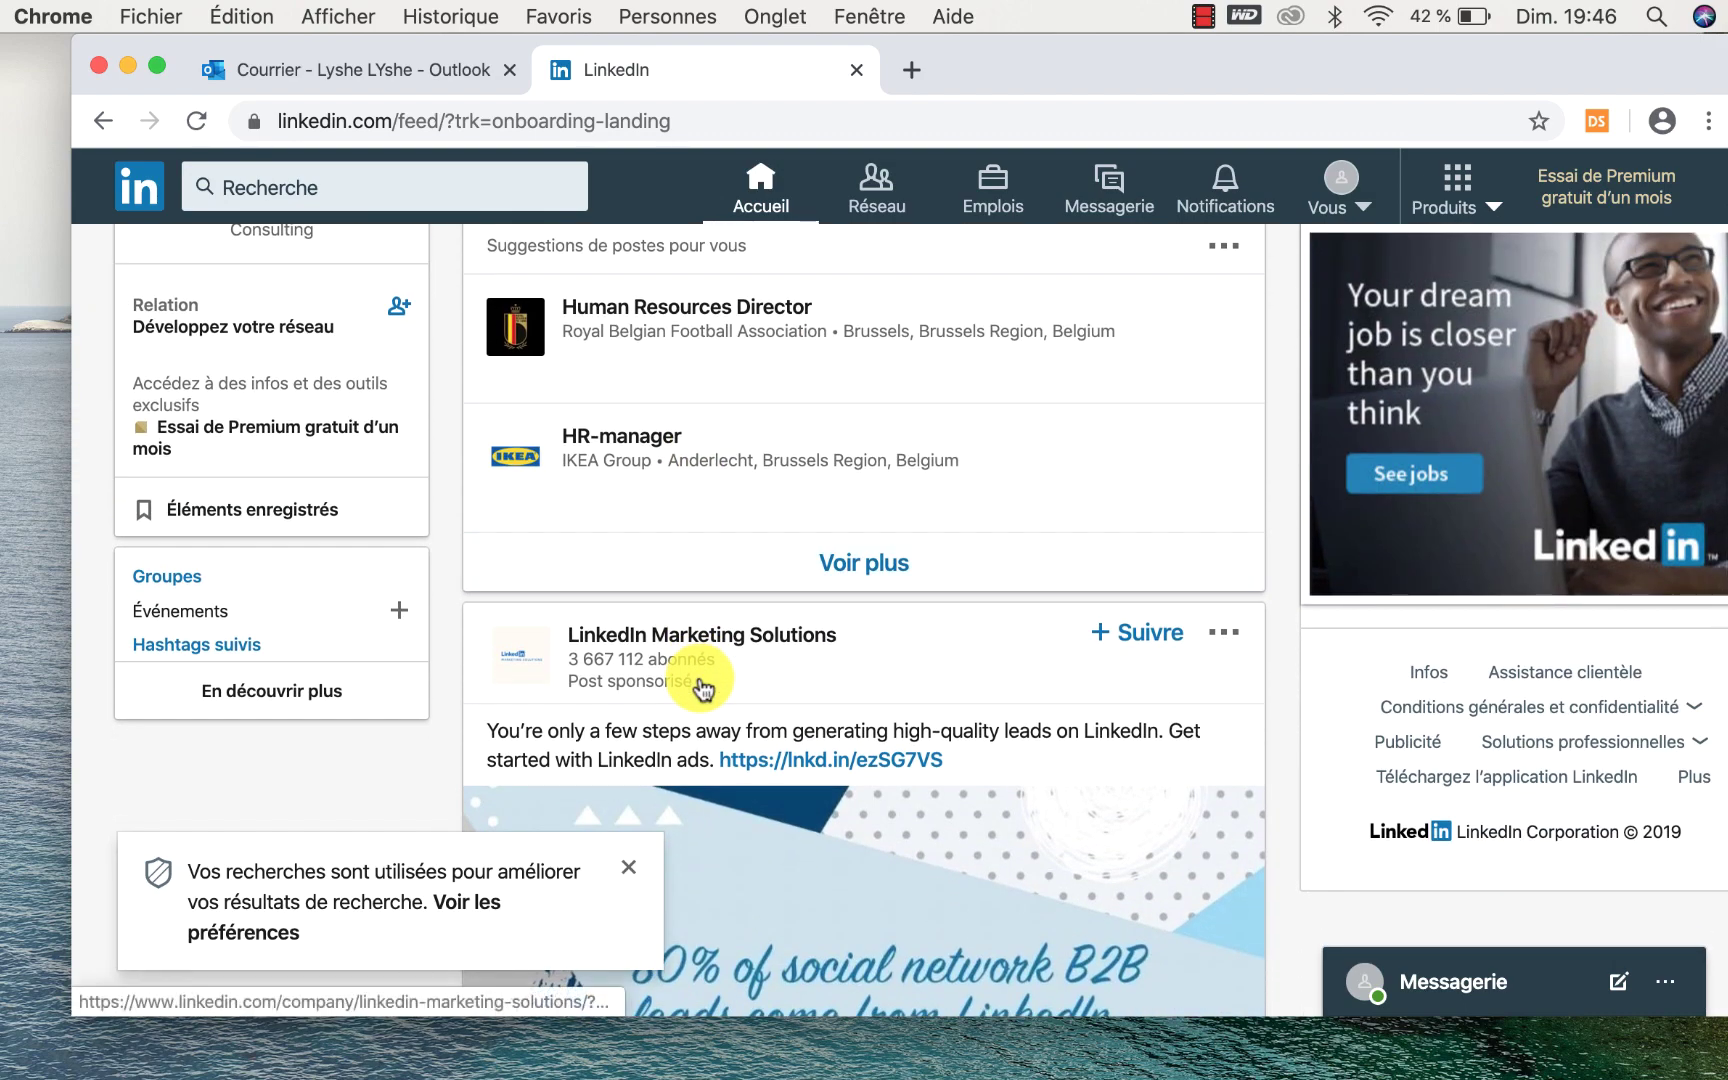
scroll(703, 685, "up", 15)
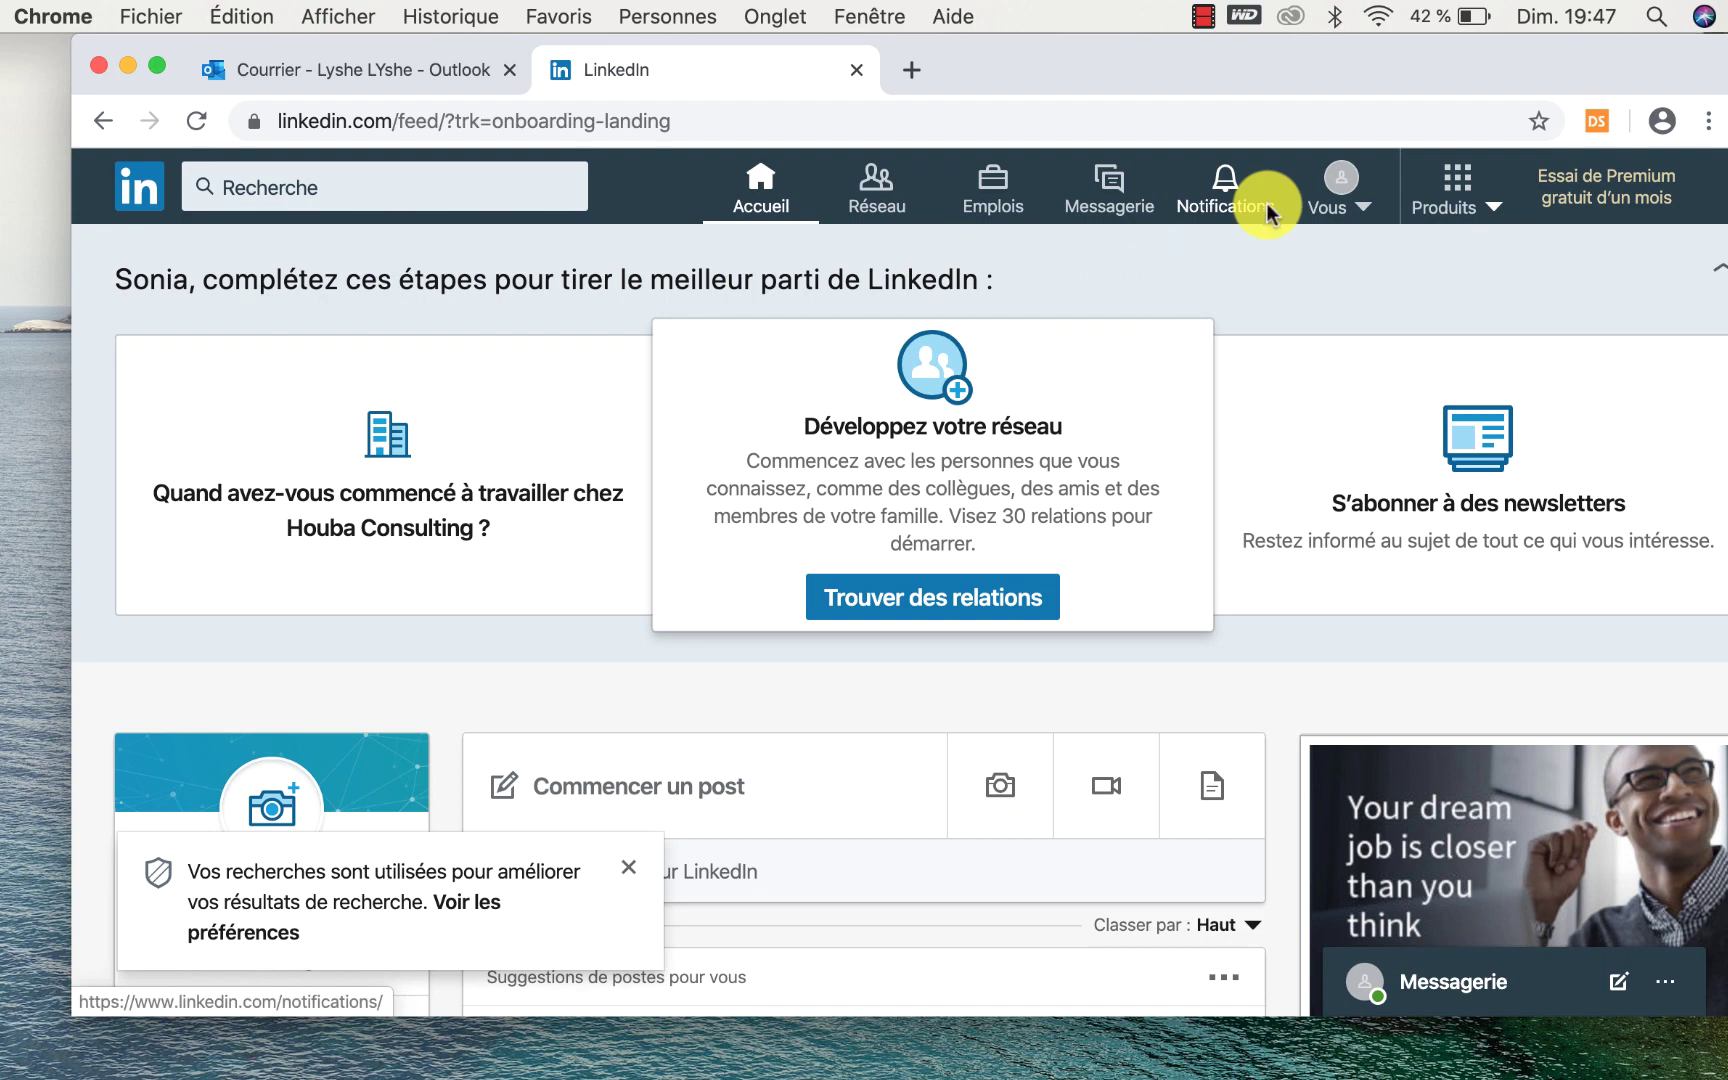
scroll(1004, 570, "down", 10)
scroll(1015, 505, "up", 8)
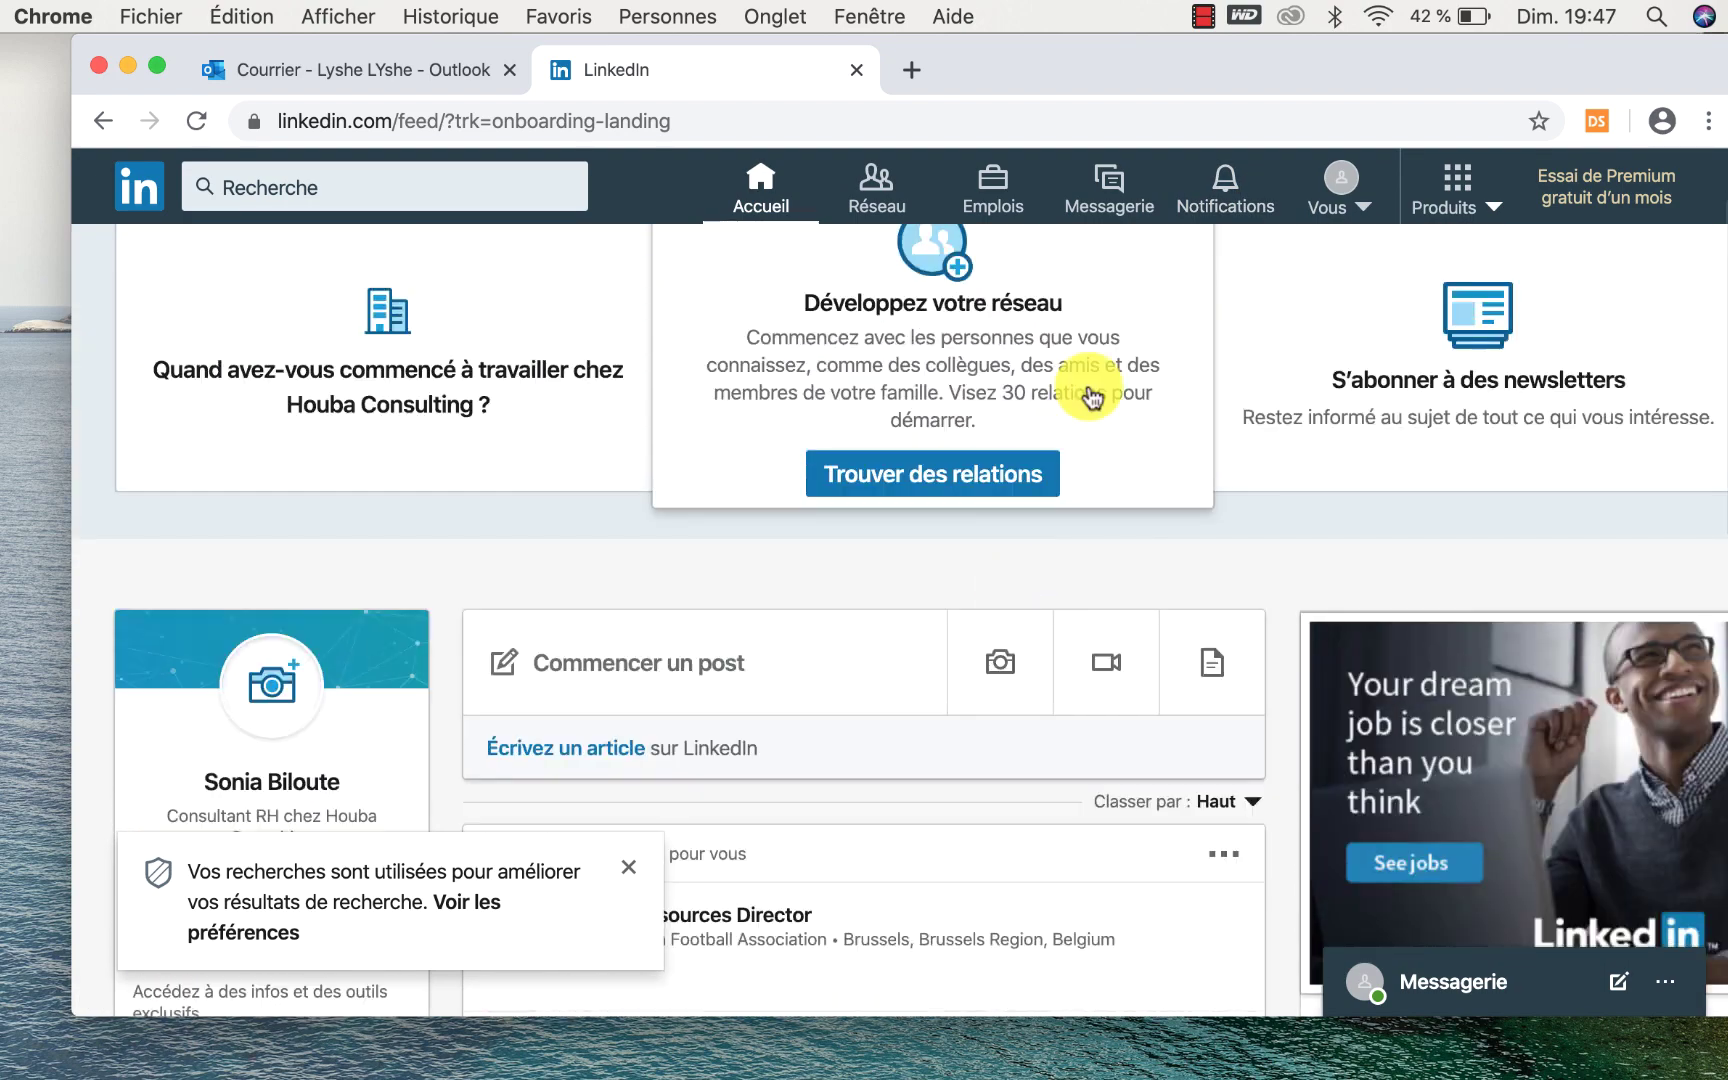
Open your own profile from the Vous menu and dismiss the visibility and search preferences tips.
left_click(1336, 188)
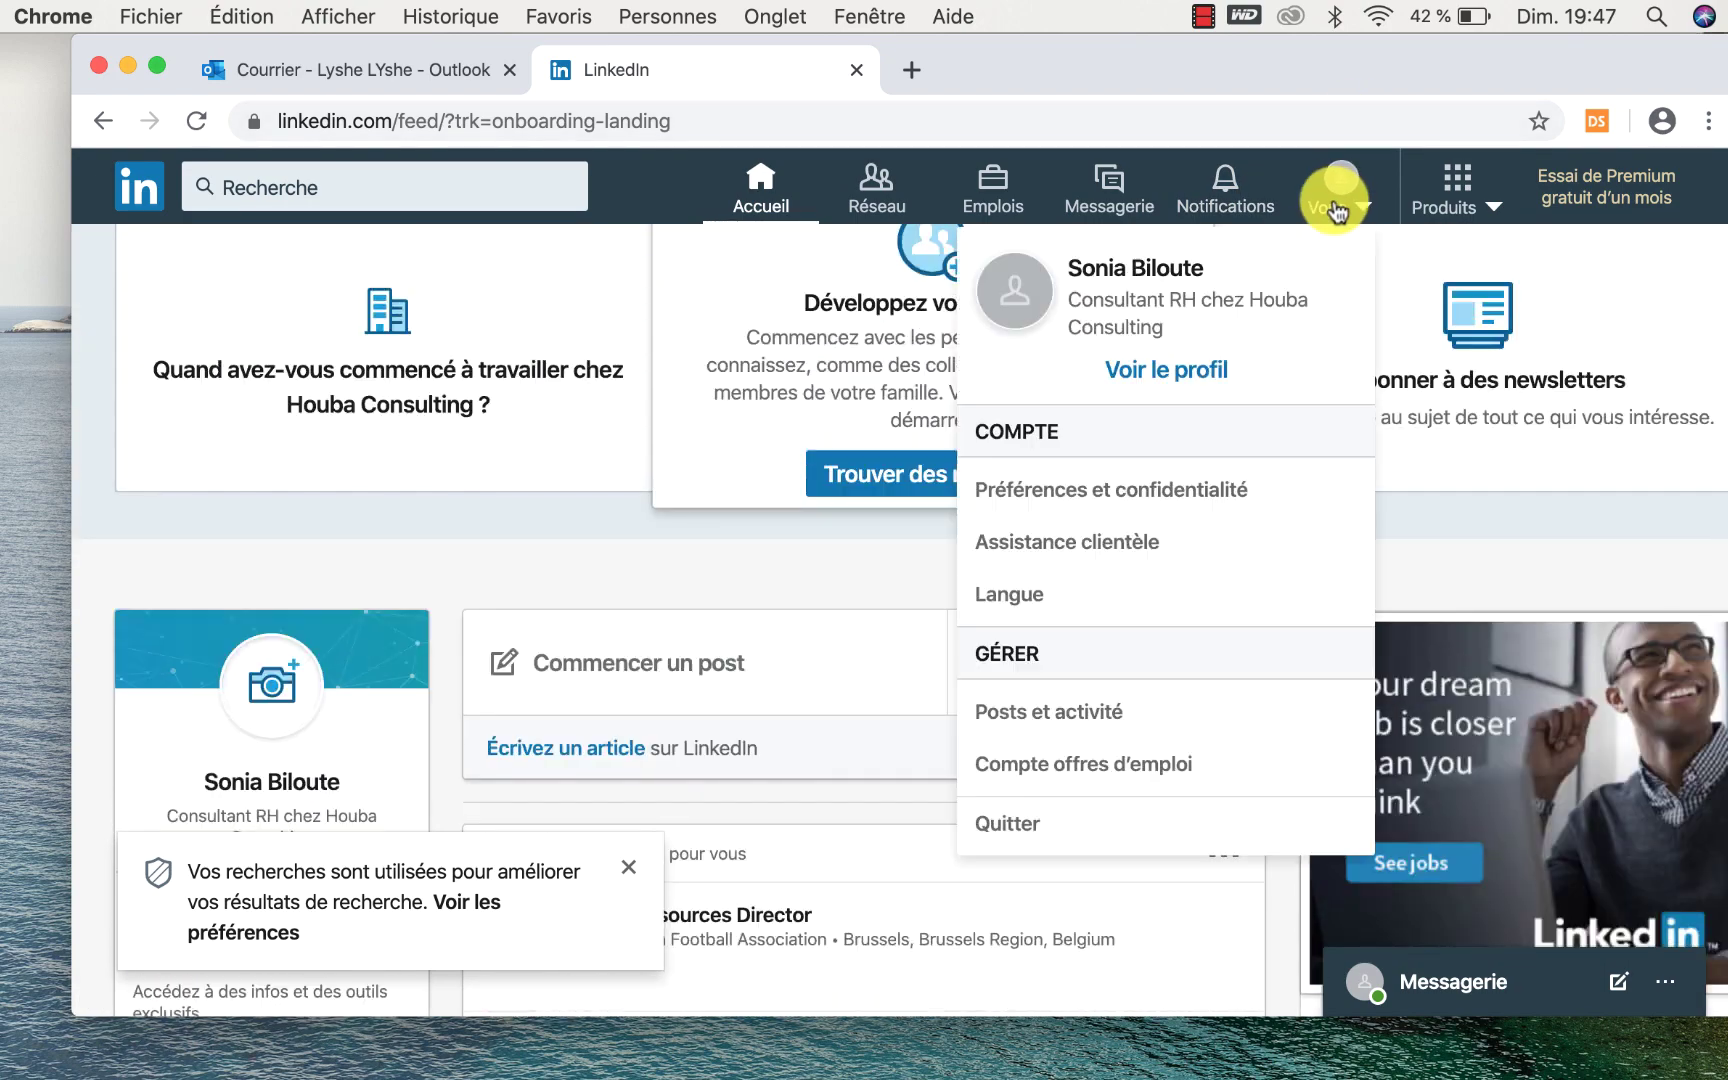
left_click(1140, 383)
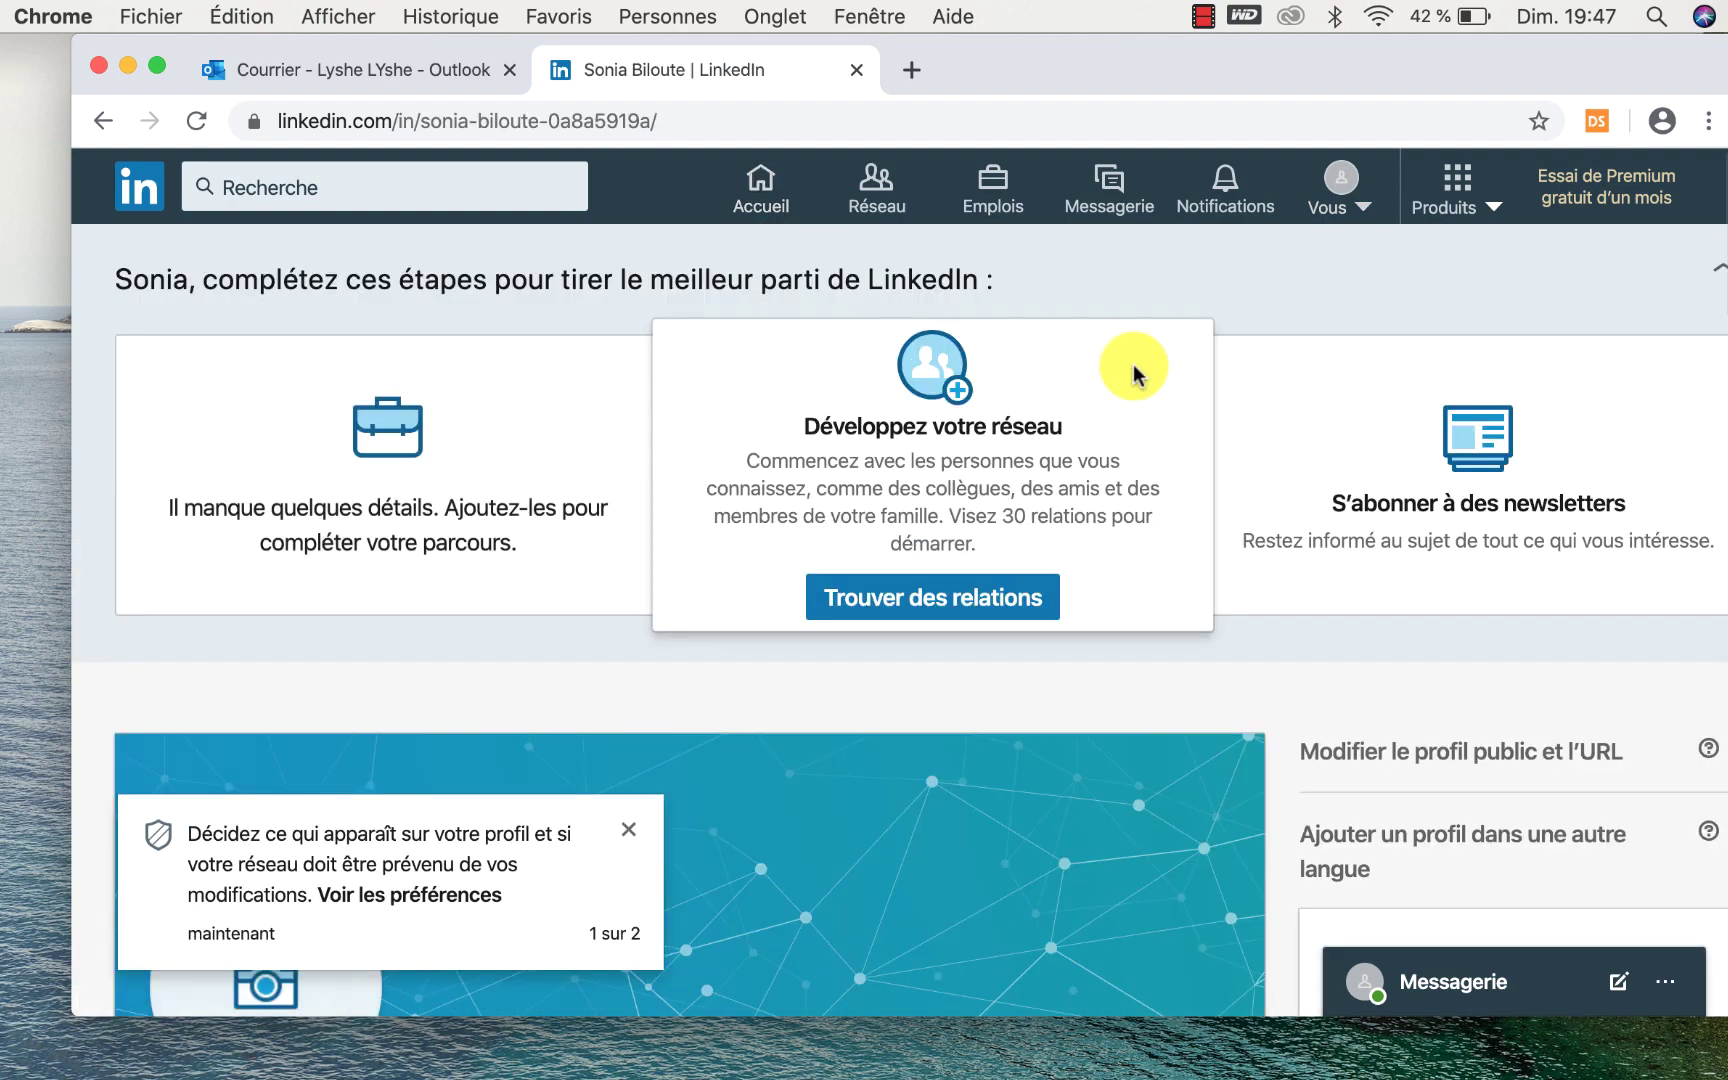
scroll(903, 687, "down", 7)
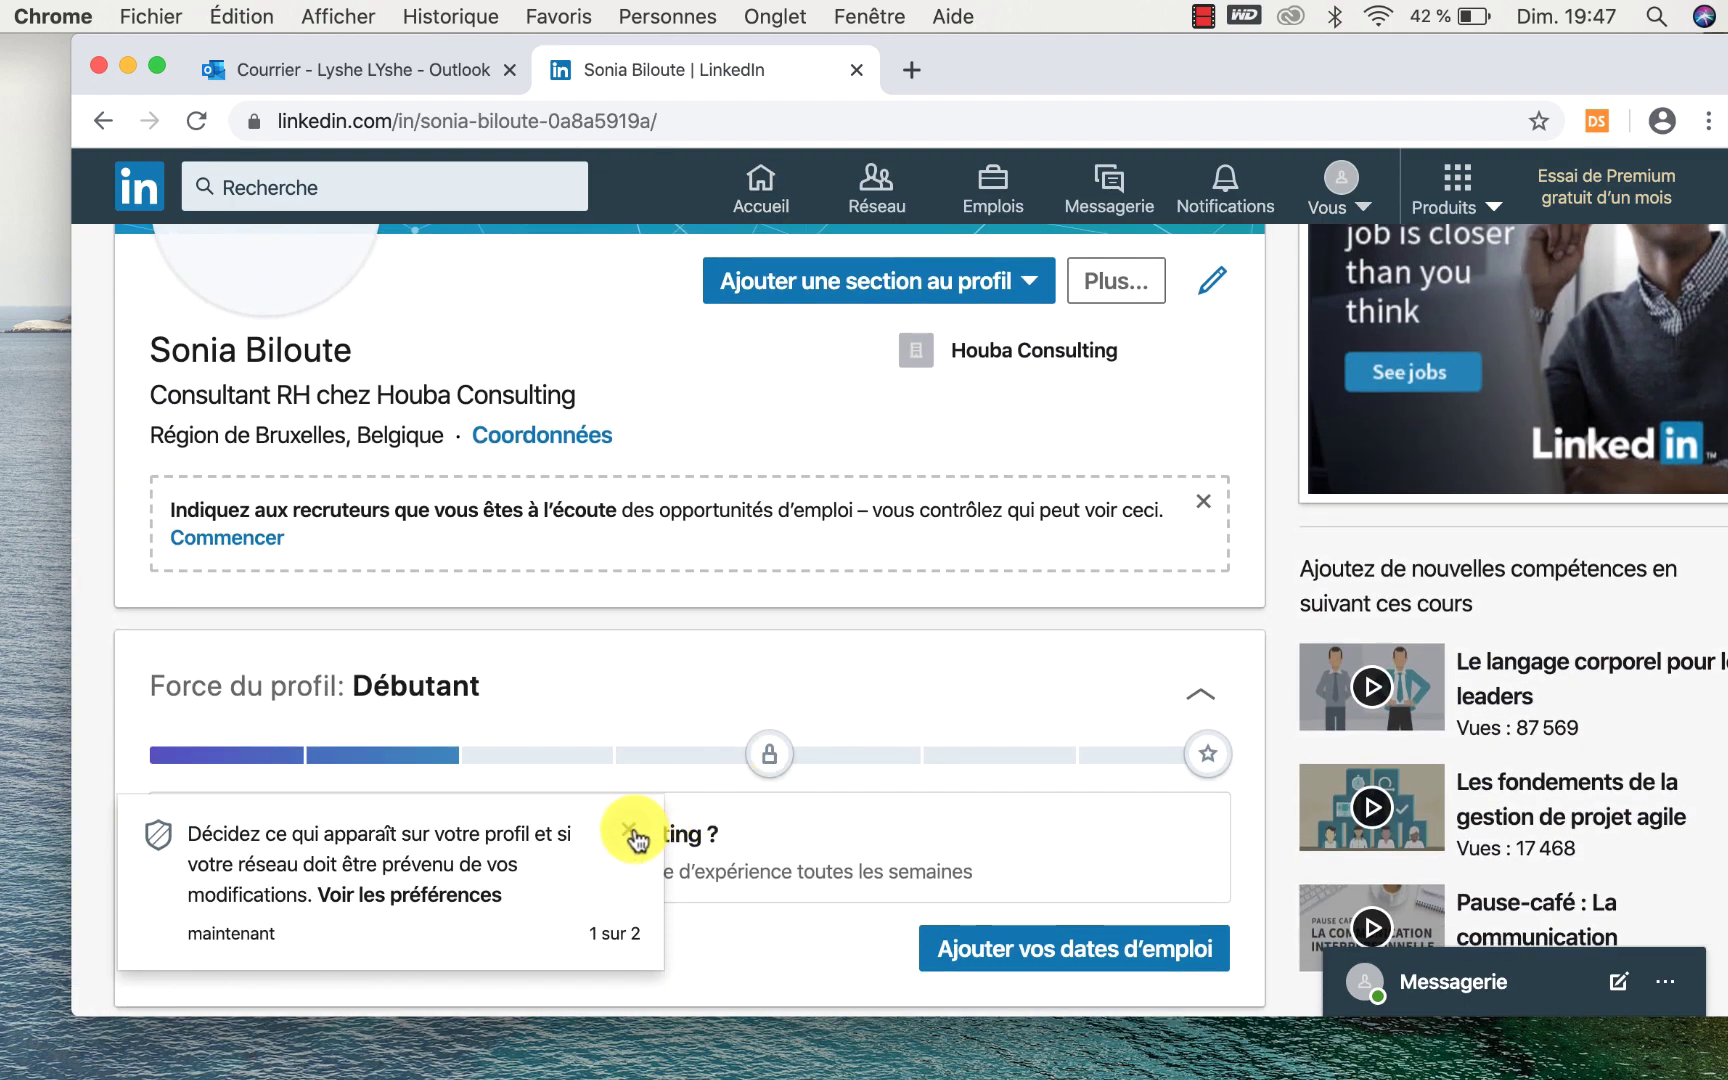
left_click(630, 832)
left_click(629, 872)
Show the profile's default banner image enlarged in its viewer.
scroll(629, 872, "up", 5)
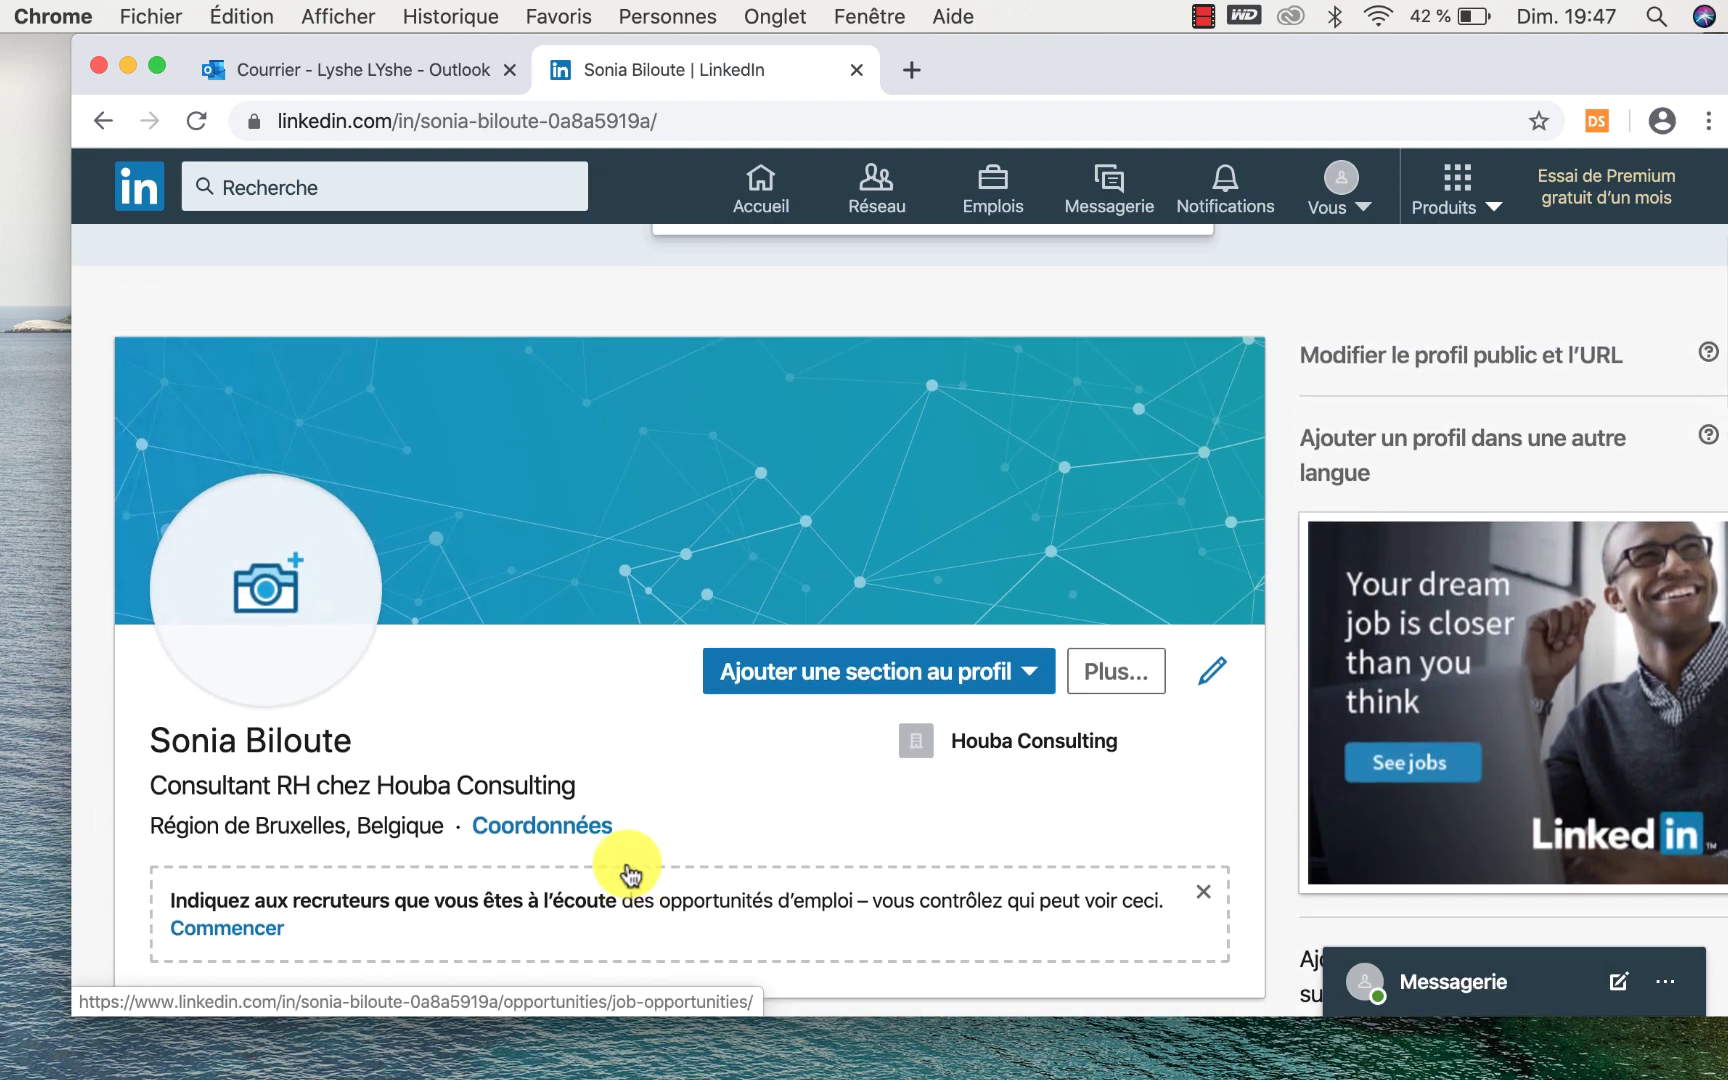
scroll(627, 872, "down", 4)
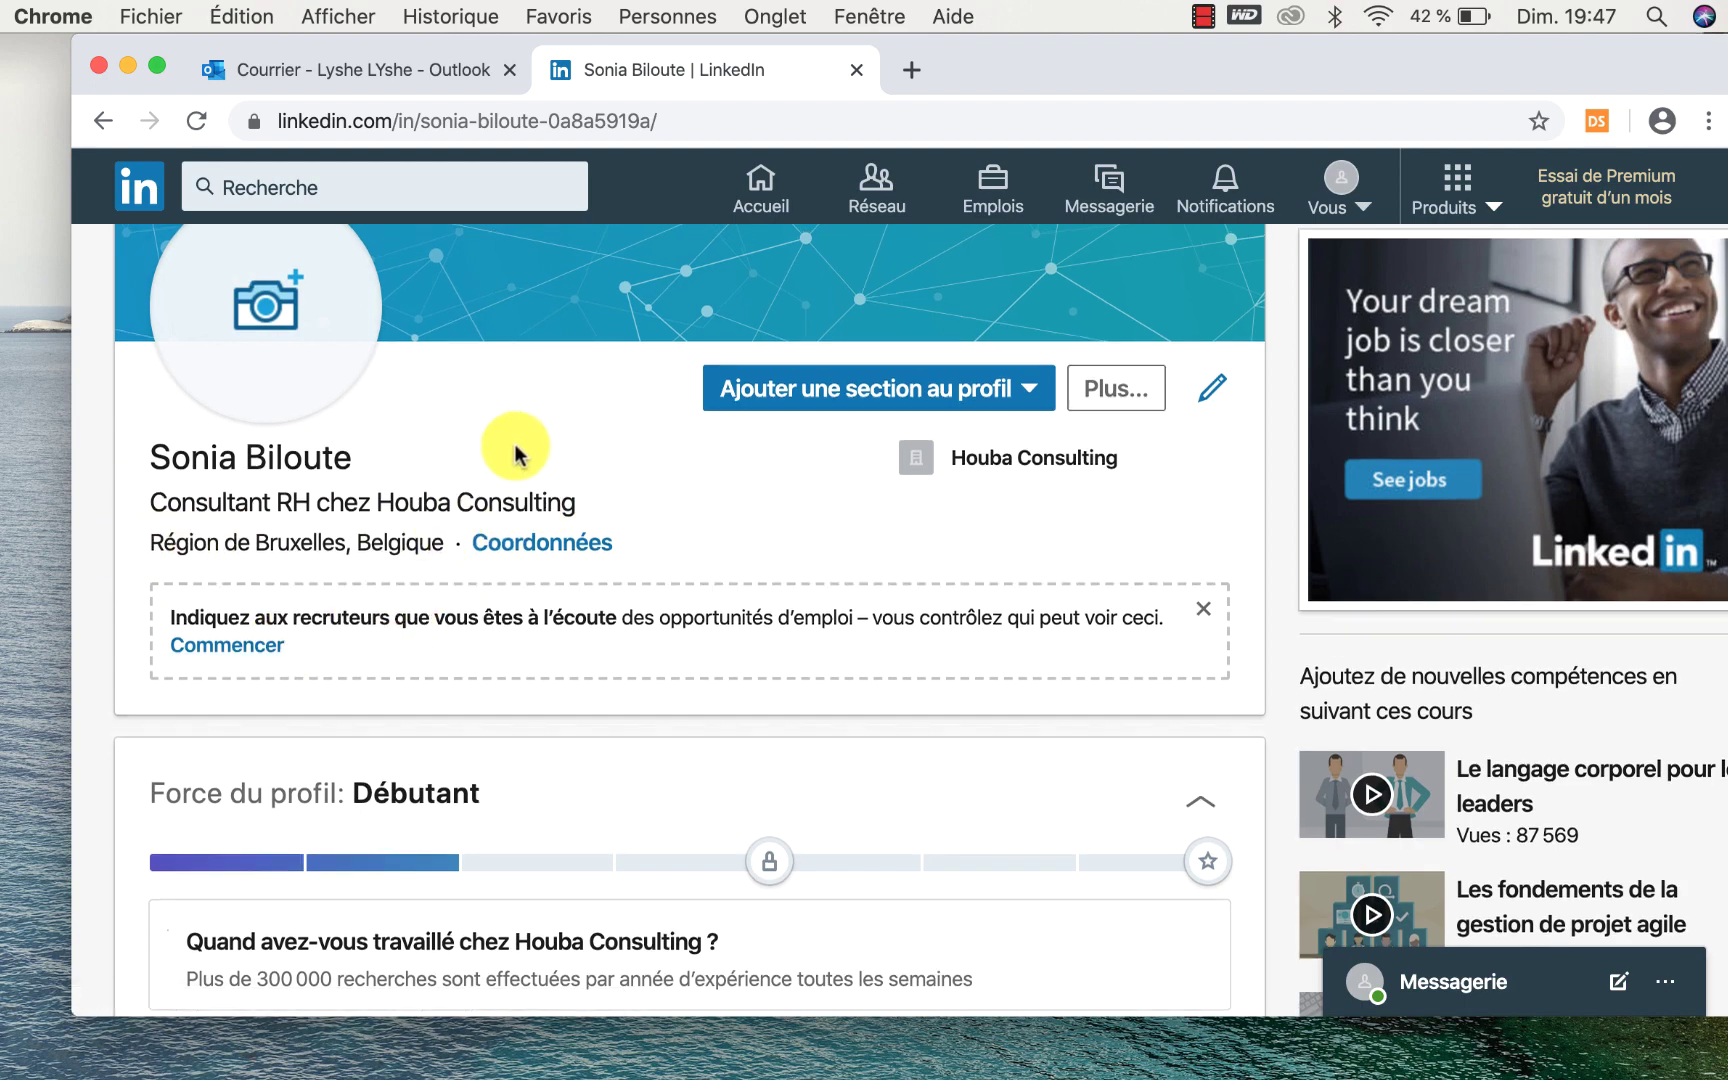
scroll(521, 440, "up", 4)
left_click(512, 481)
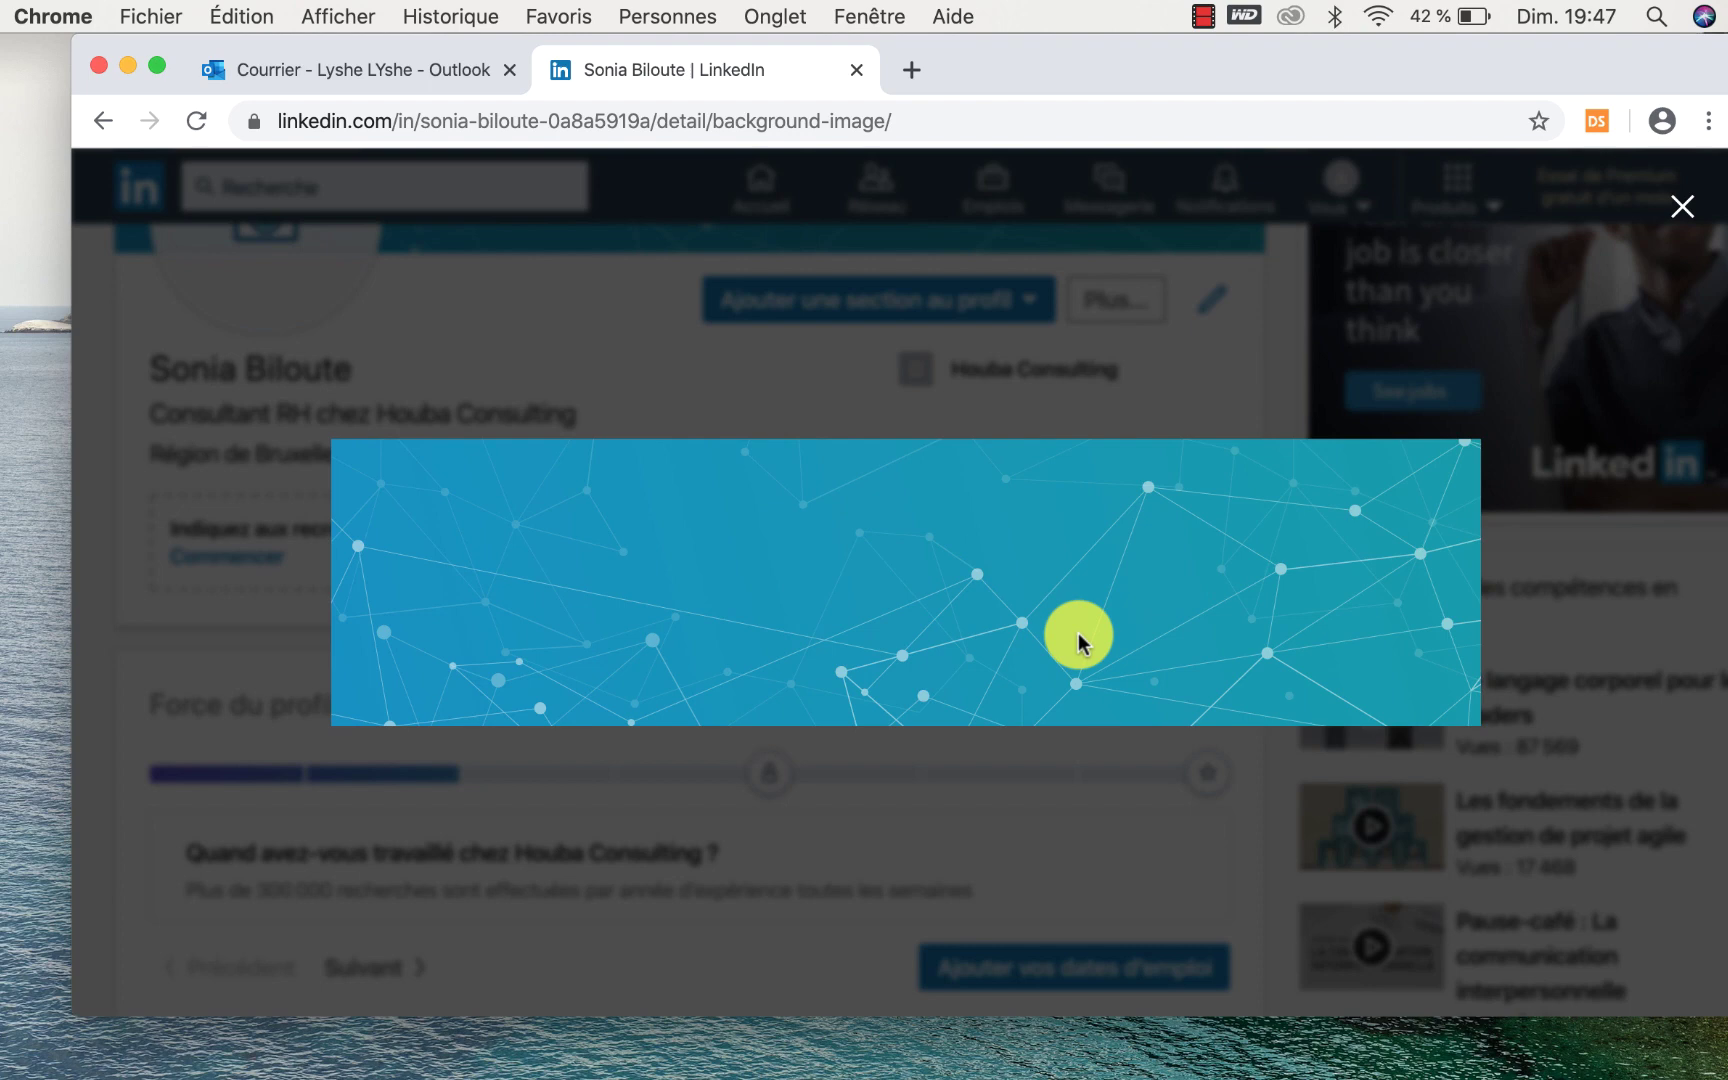
Close the banner viewer, then open the Ajouter une photo prompt and dismiss it without uploading.
left_click(1680, 203)
scroll(500, 750, "down", 5)
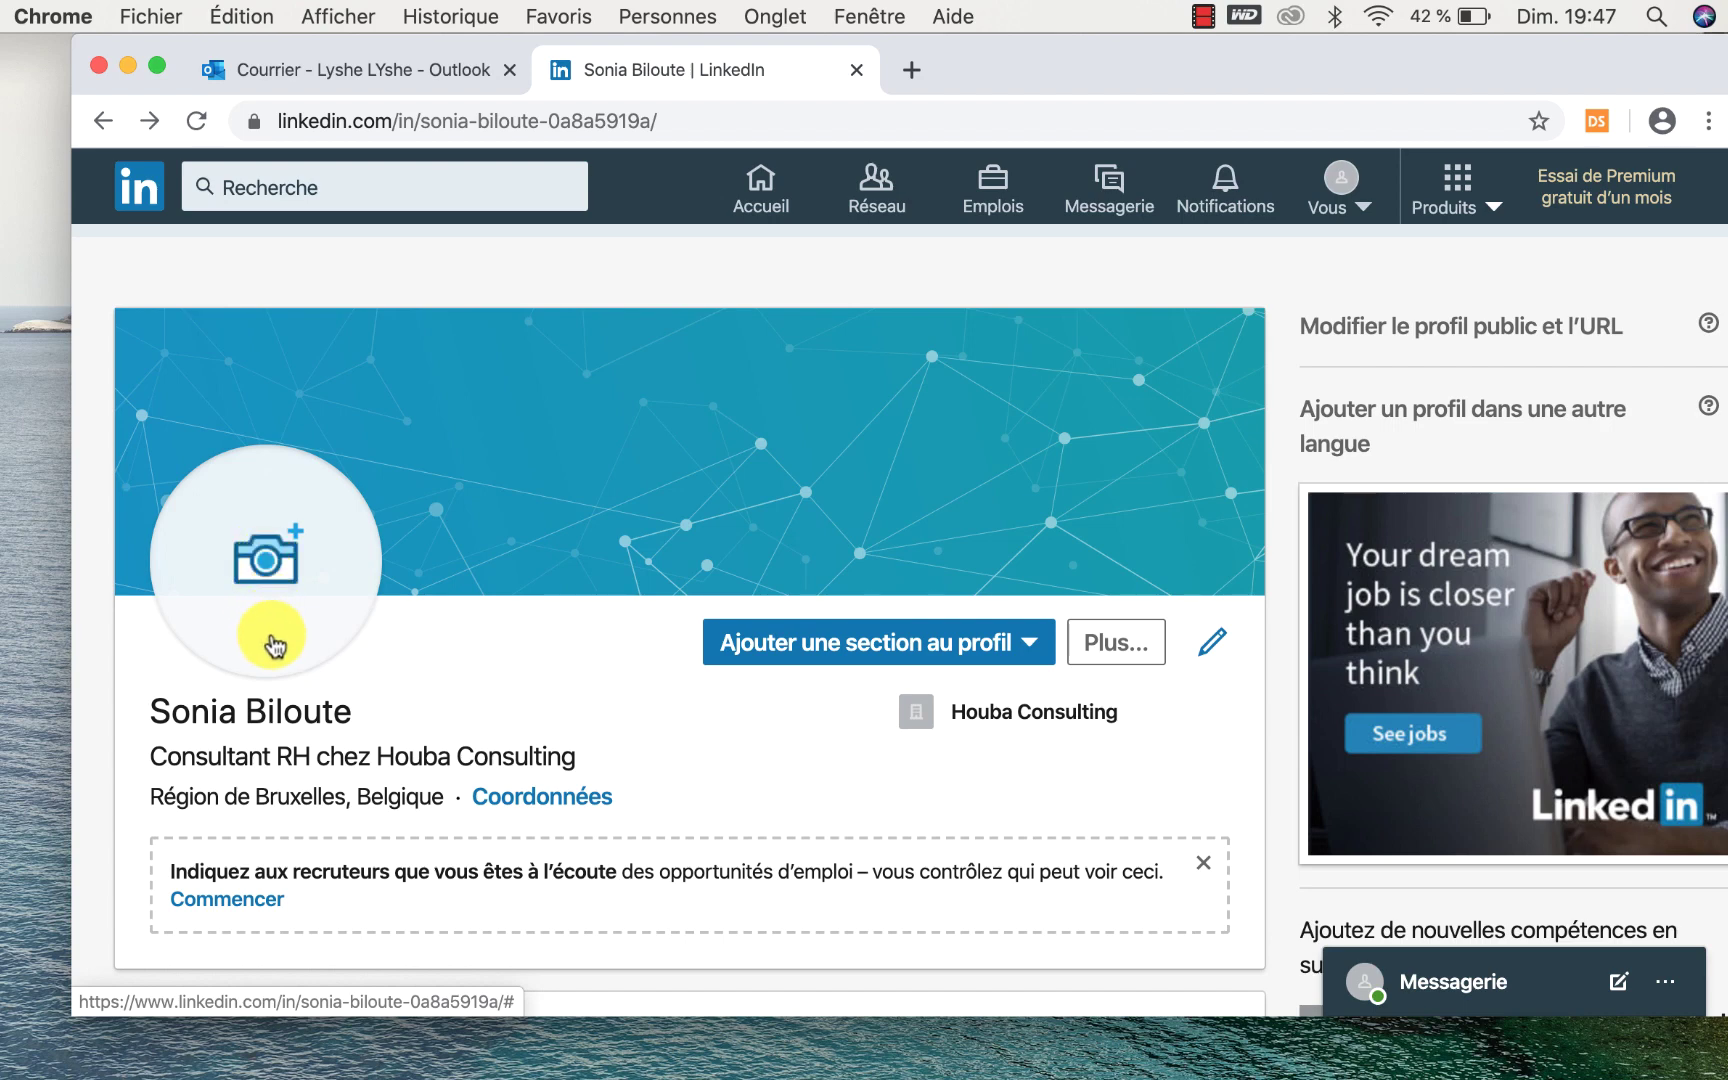
left_click(283, 556)
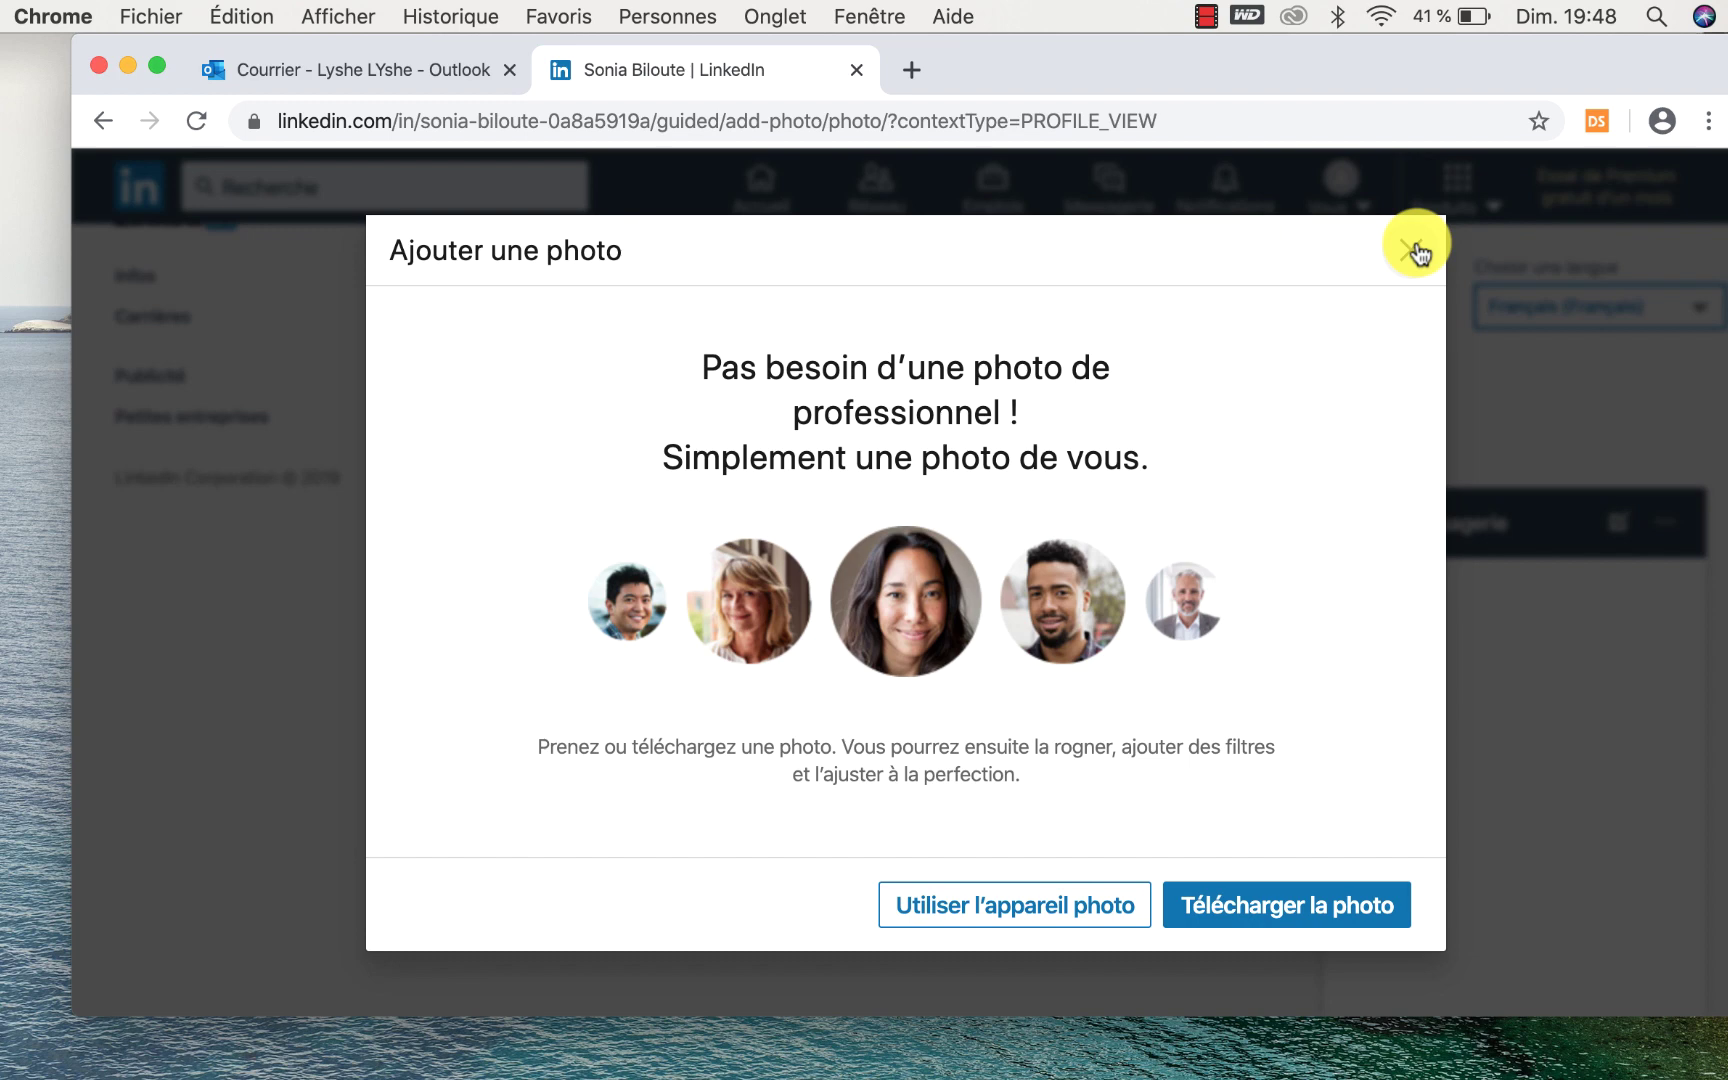
left_click(1412, 249)
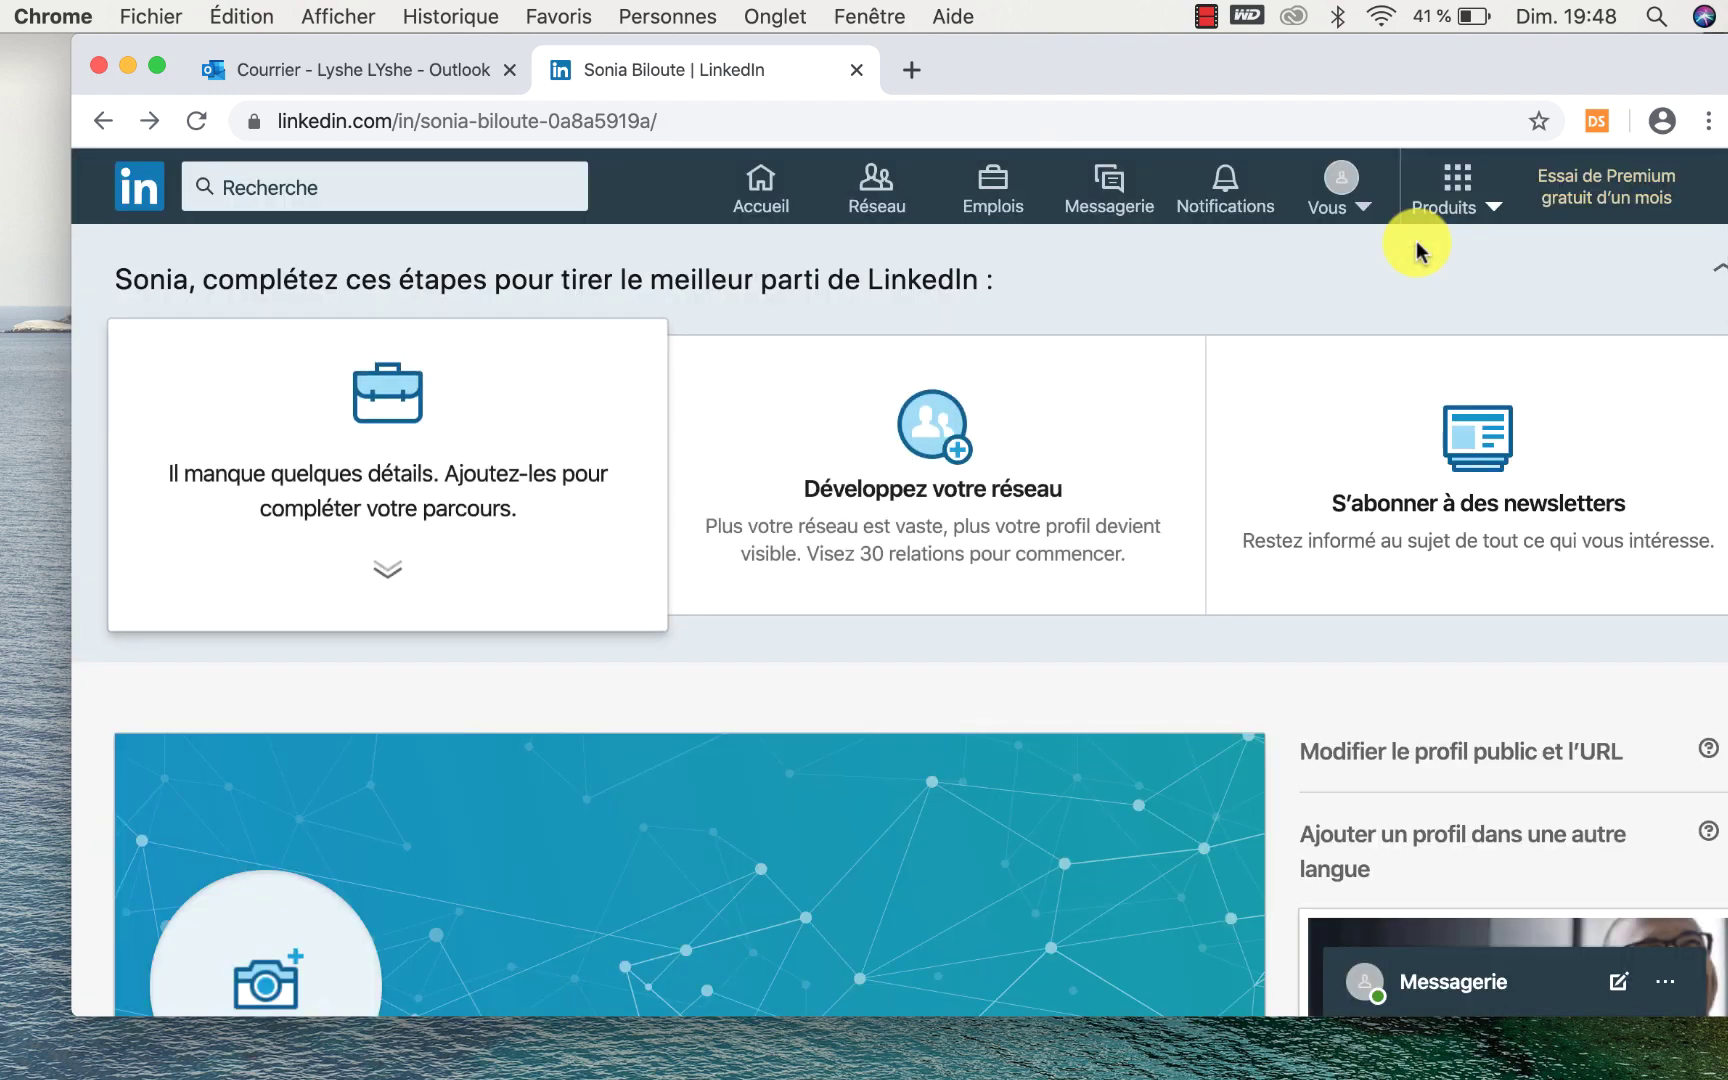
Scroll down to Expérience and open the form for adding a new position.
scroll(683, 450, "down", 5)
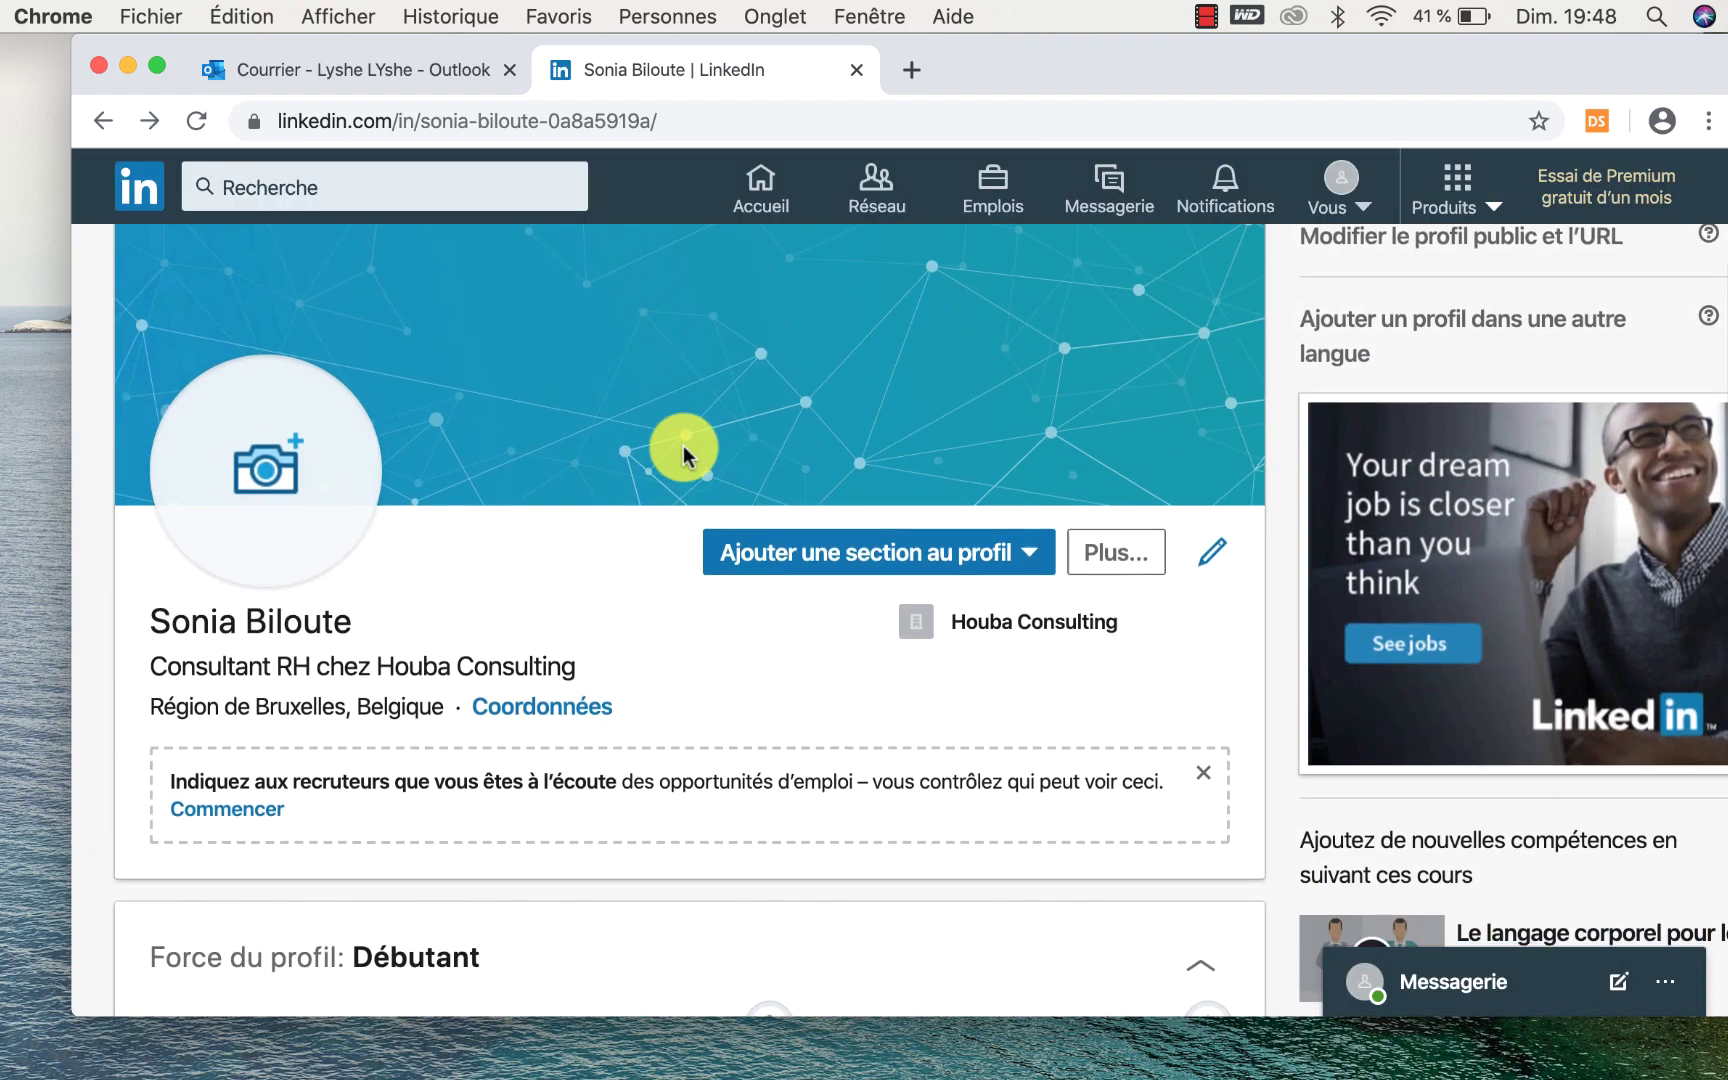
scroll(683, 446, "down", 1)
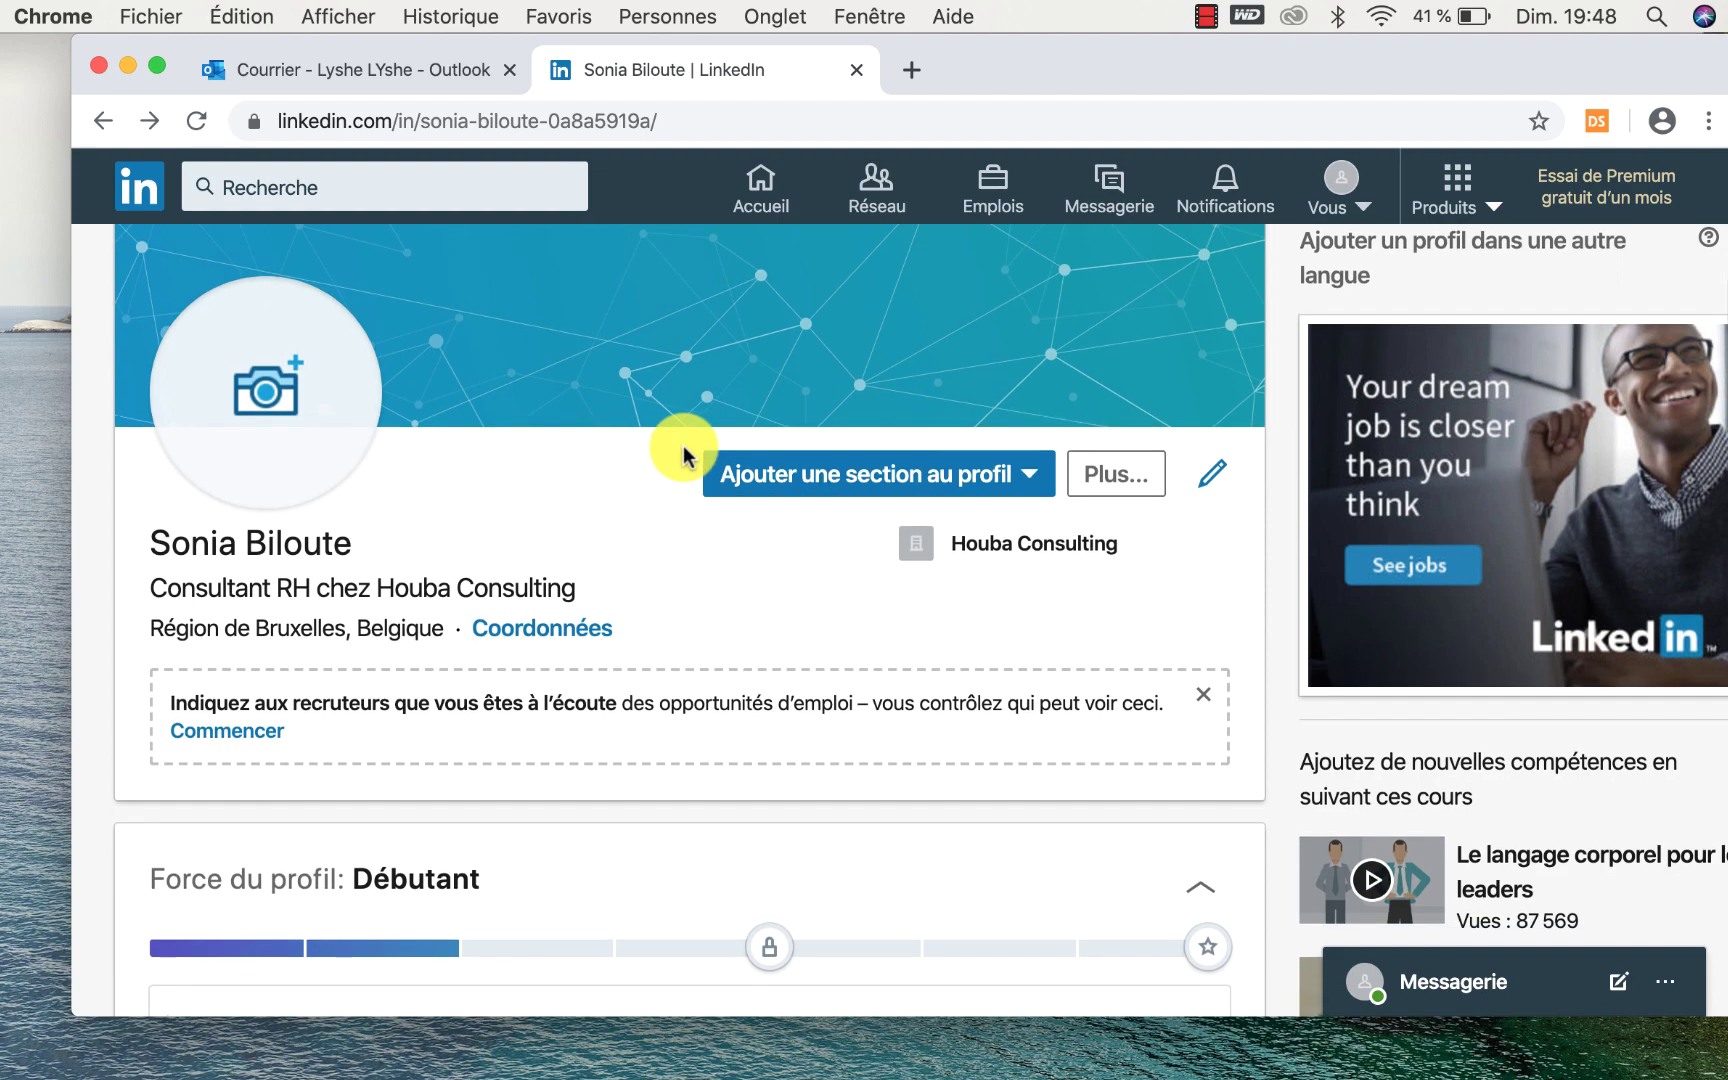
scroll(683, 446, "down", 10)
scroll(683, 446, "down", 3)
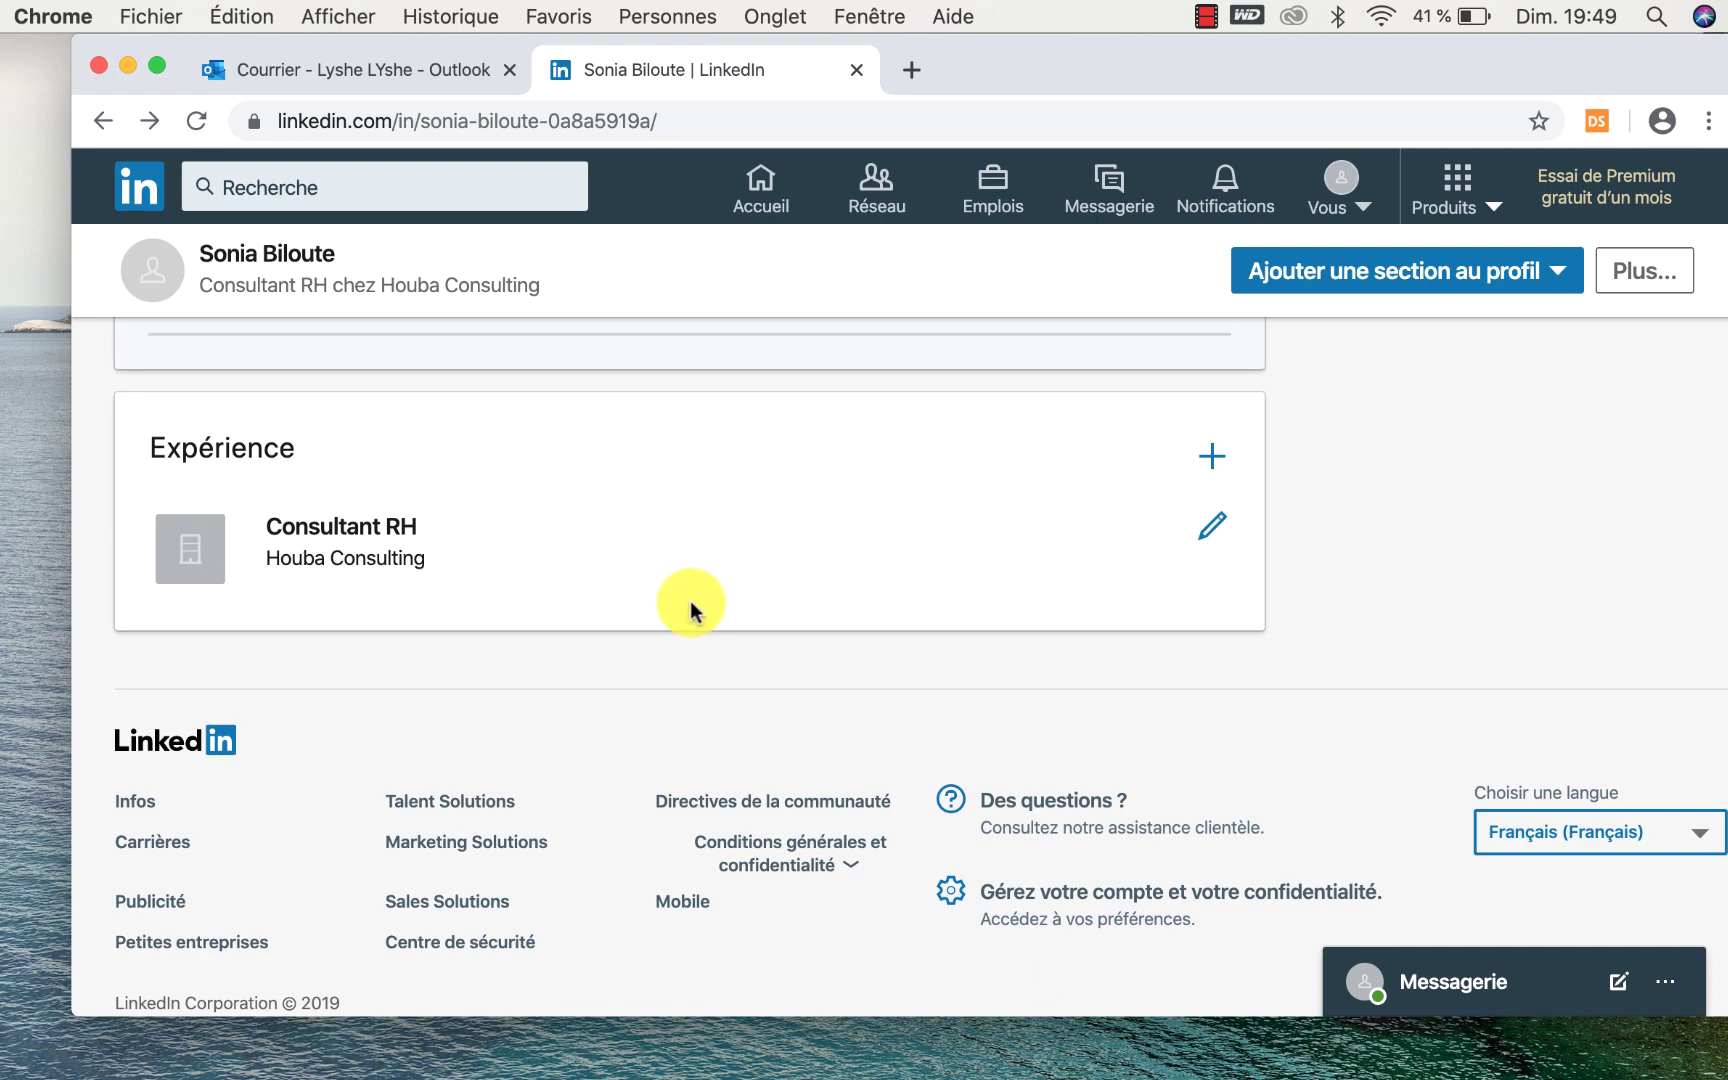
scroll(690, 599, "down", 1)
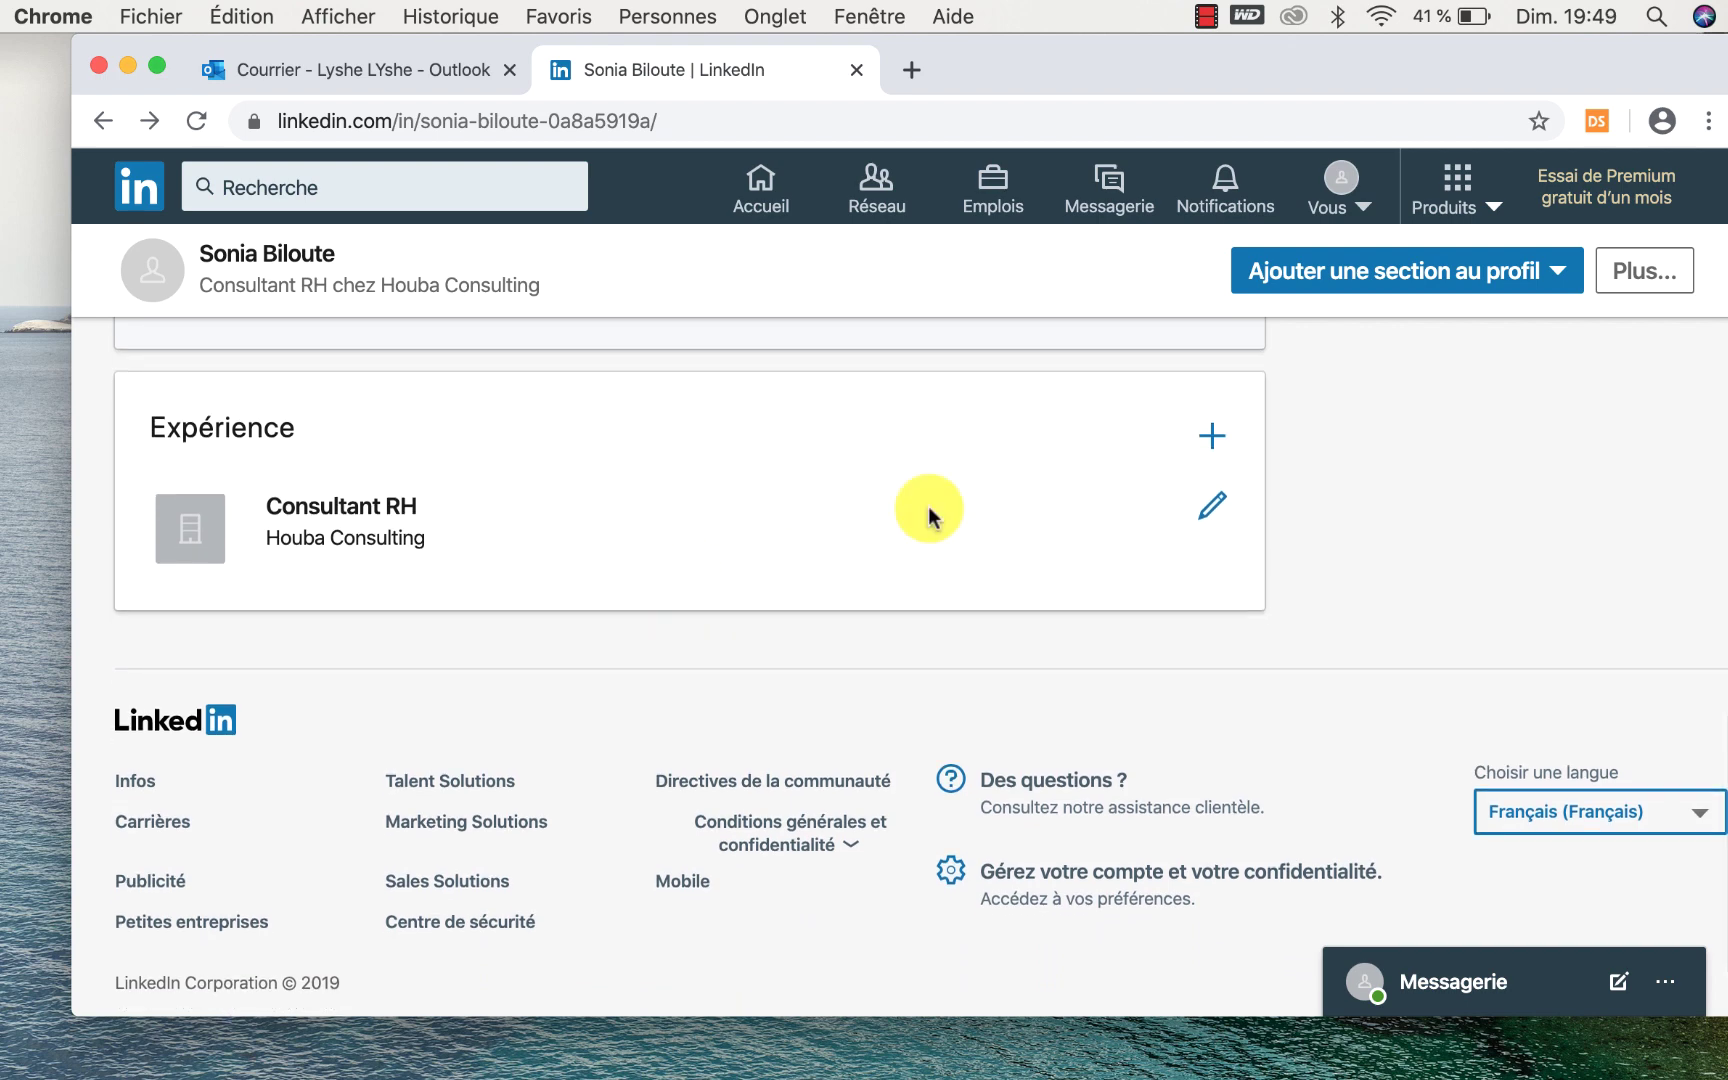
left_click(1214, 437)
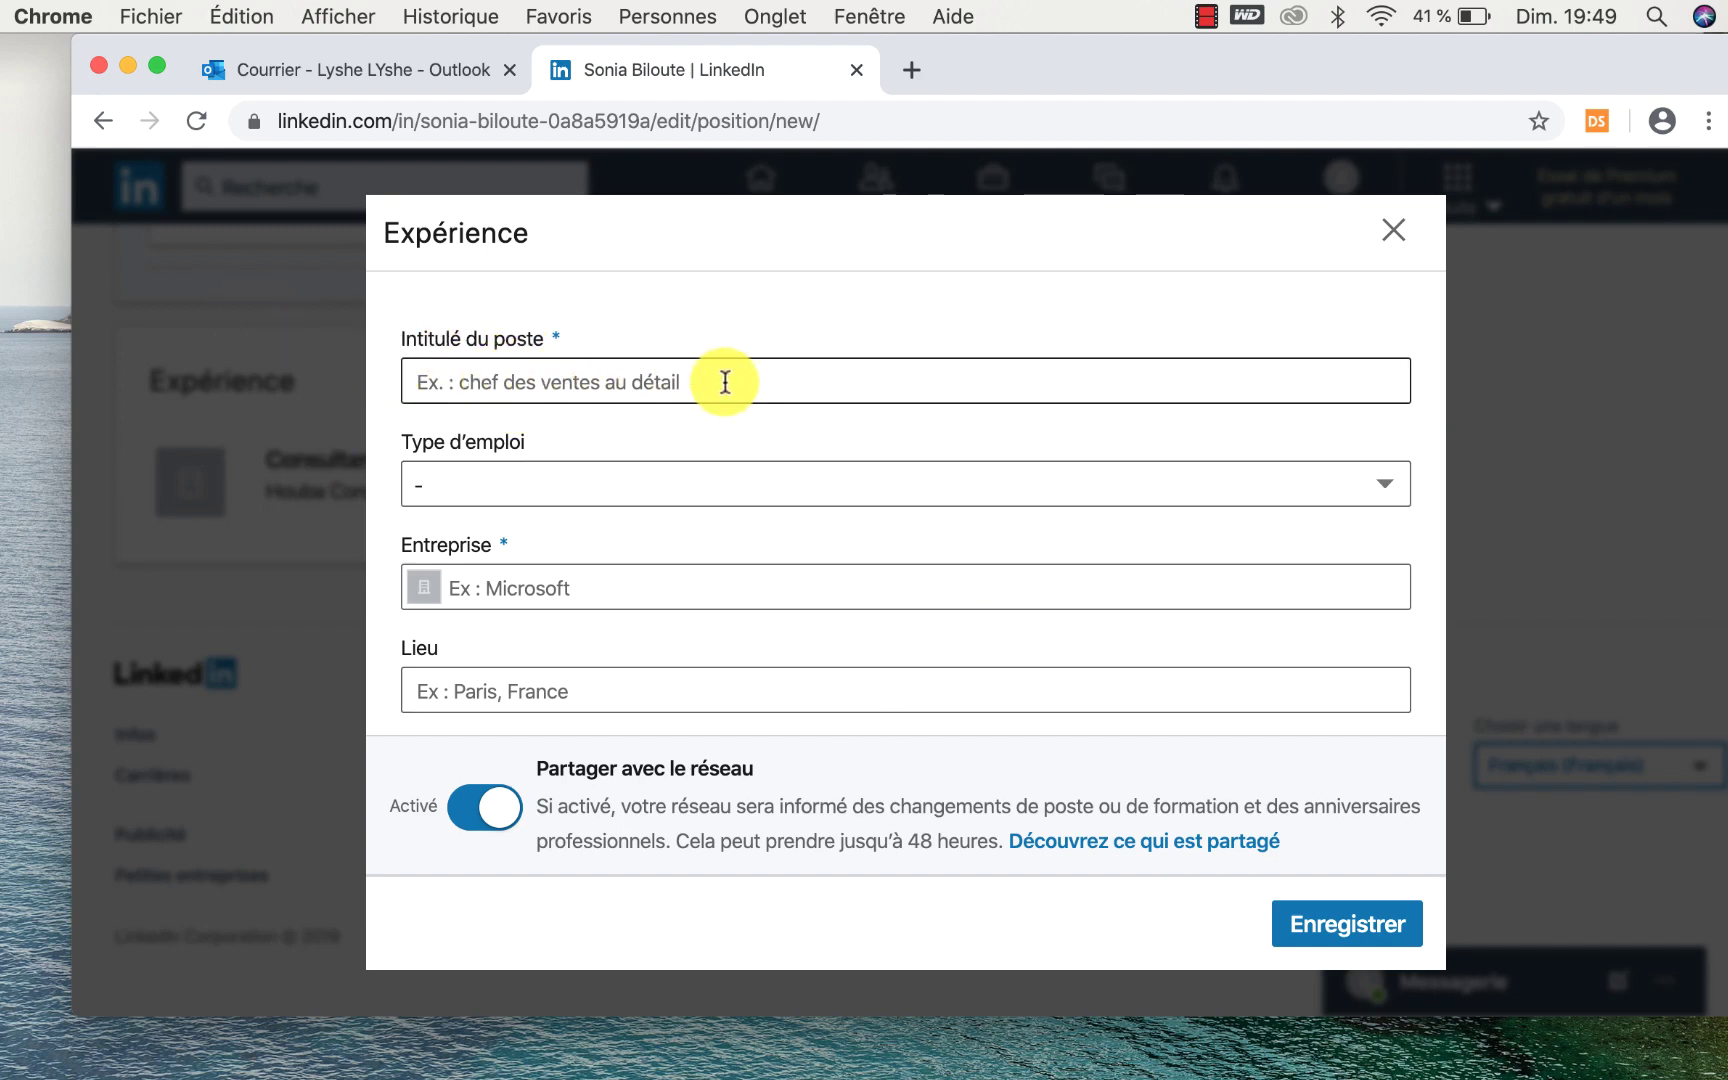
Glance at the employment type list, then cancel and discard the unsaved new position.
left_click(455, 476)
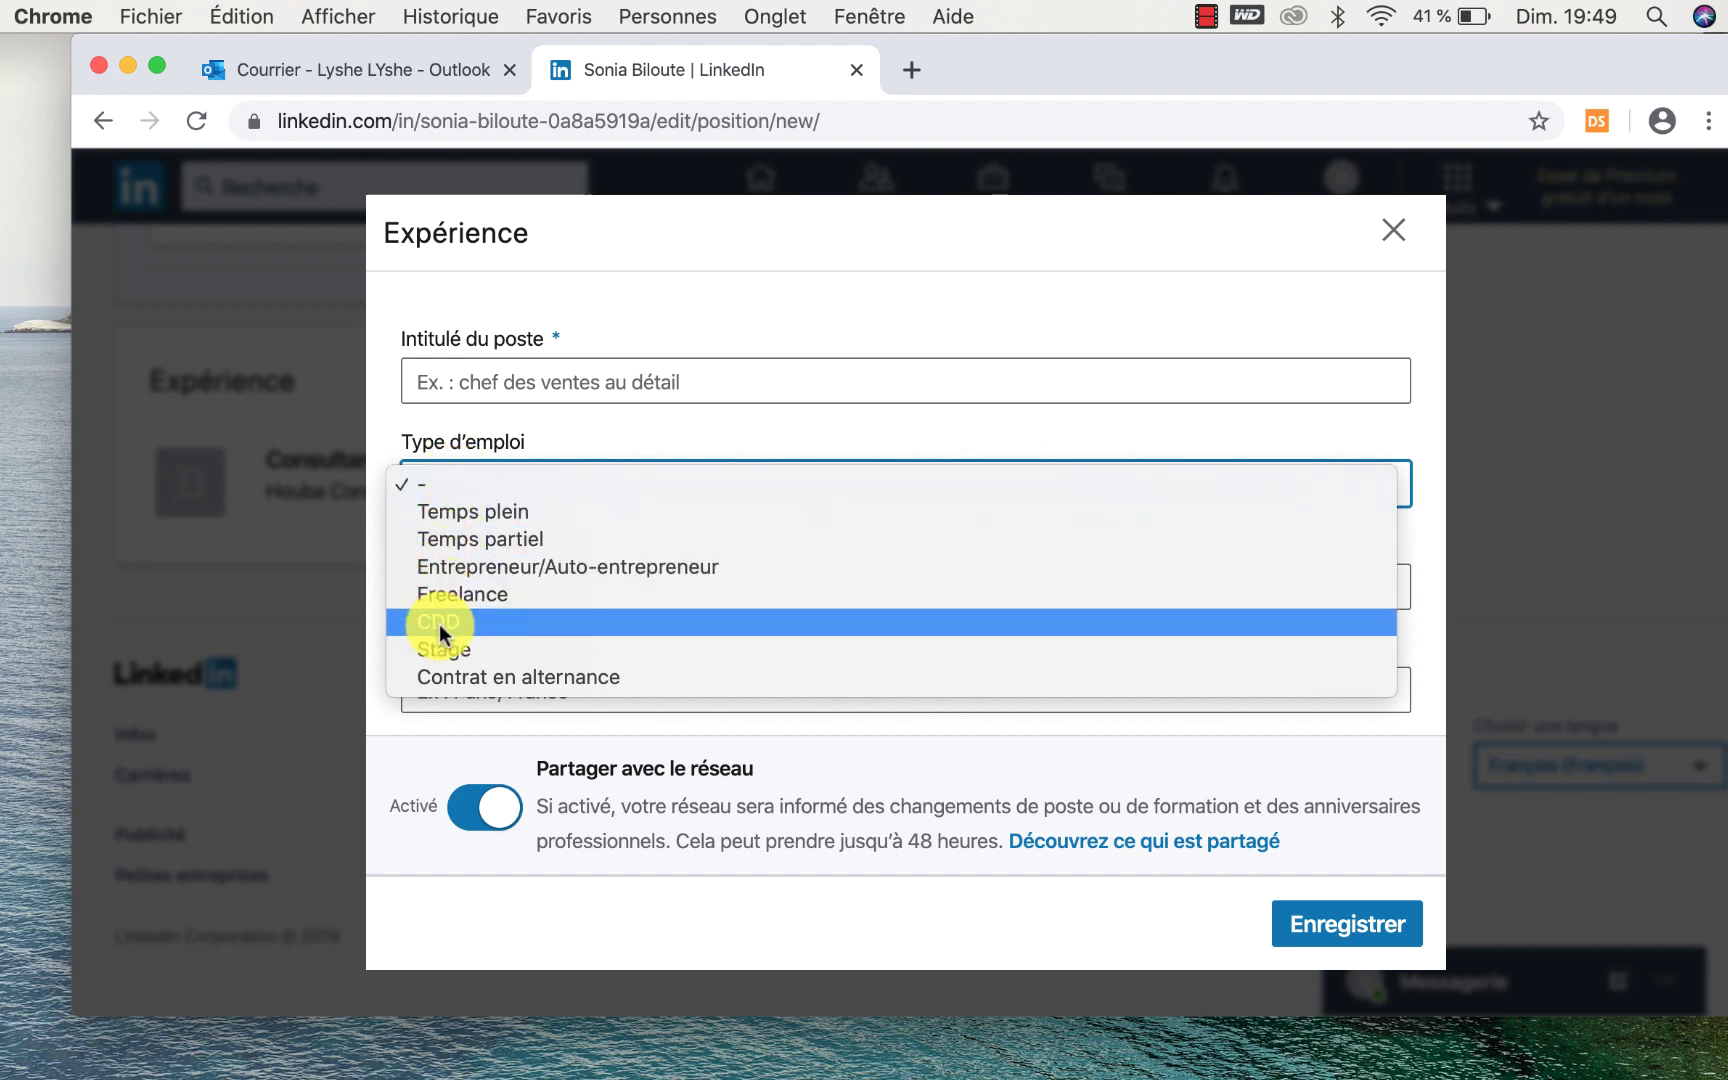
left_click(375, 638)
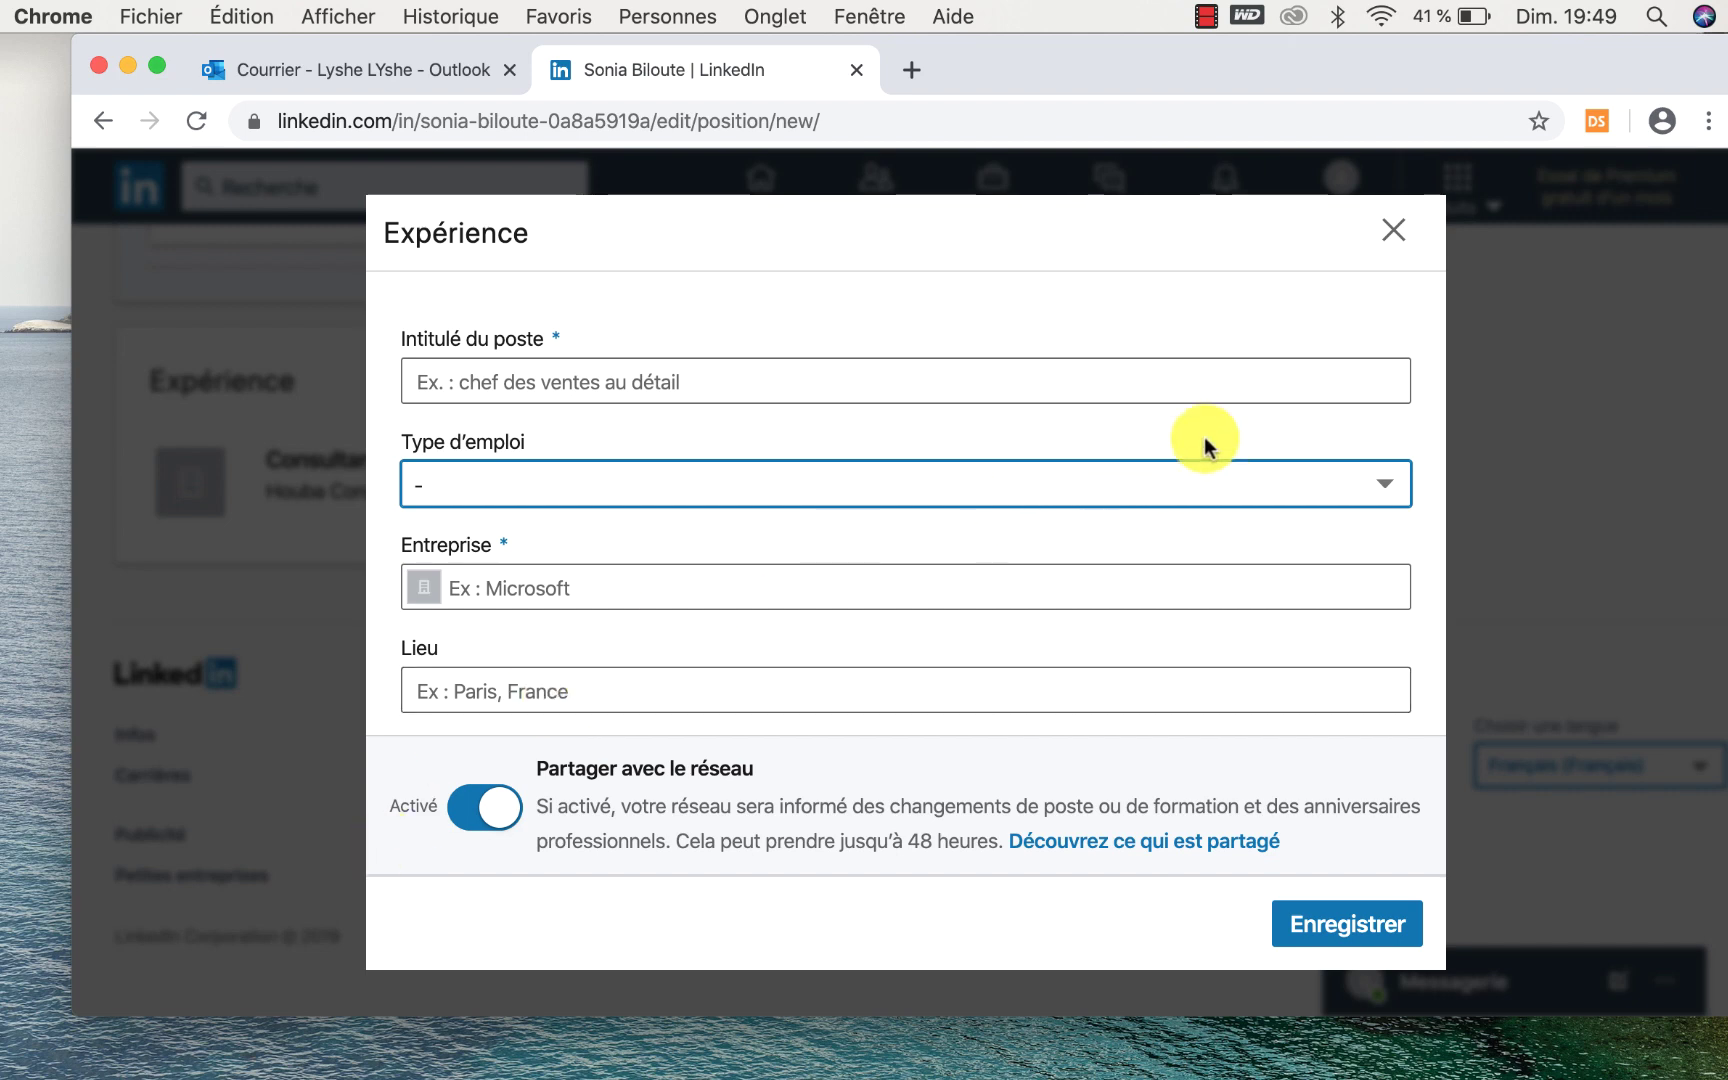
left_click(1391, 231)
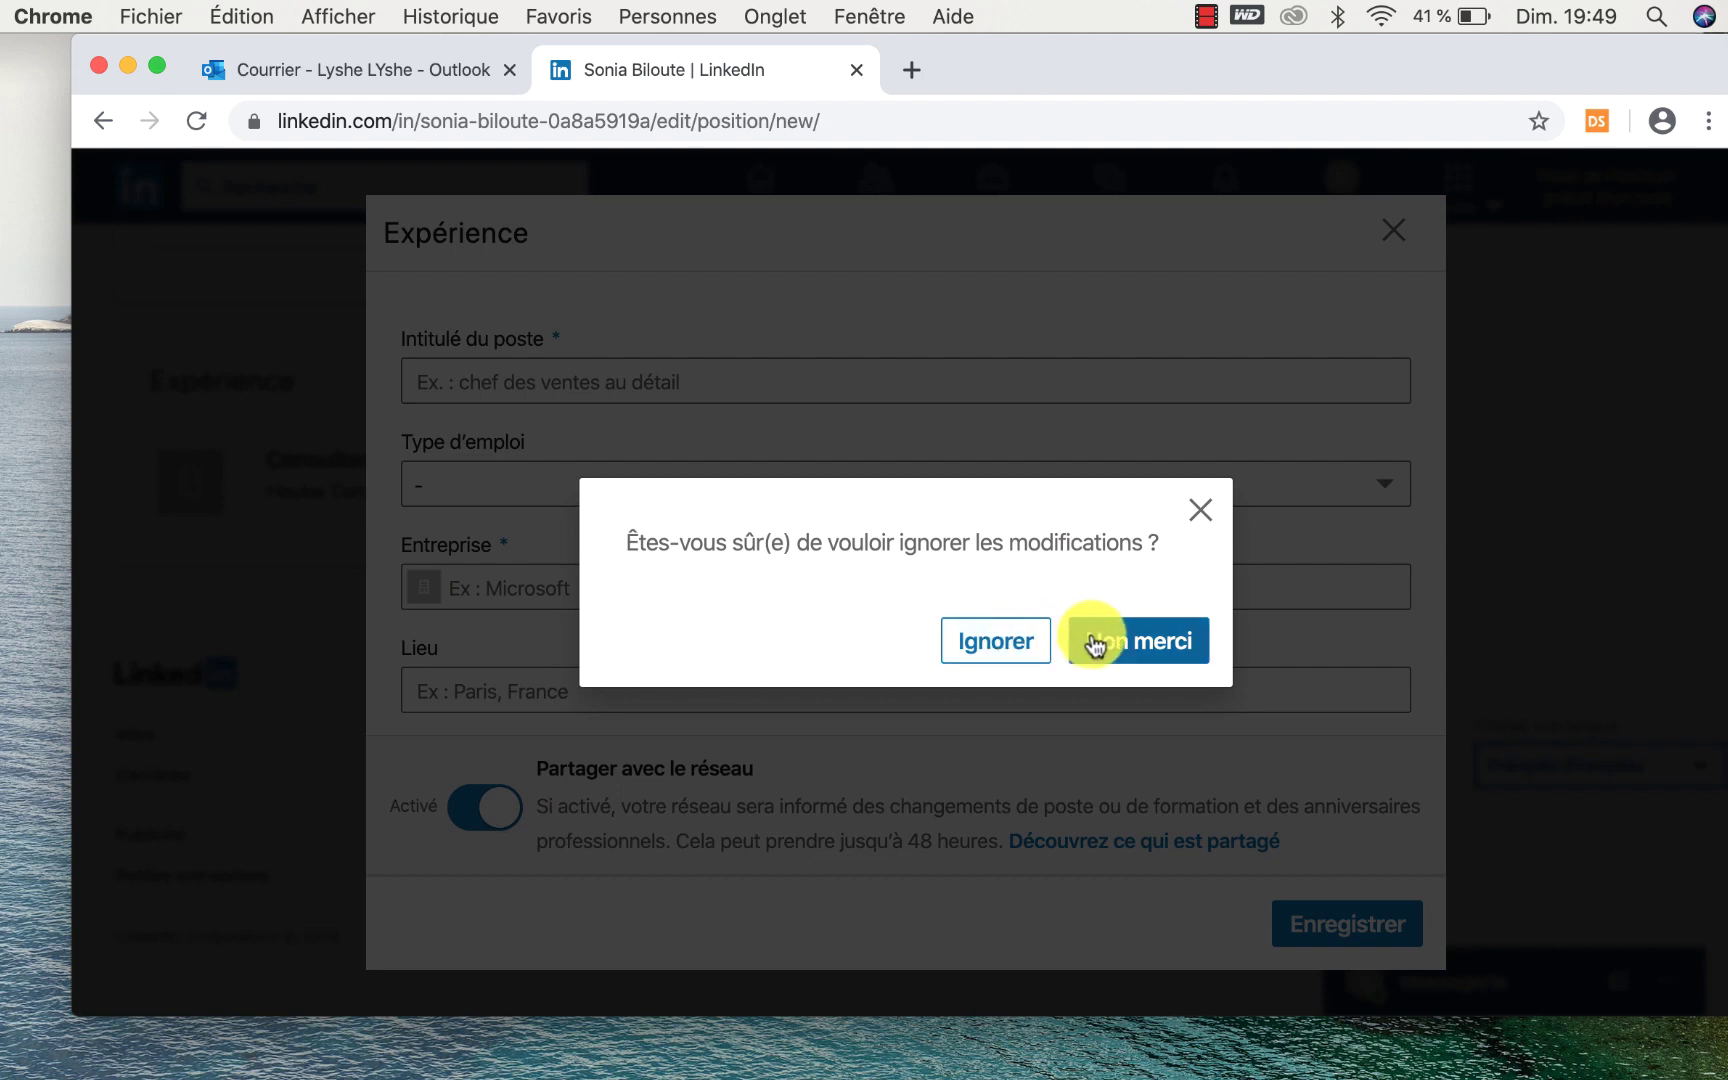
left_click(1030, 640)
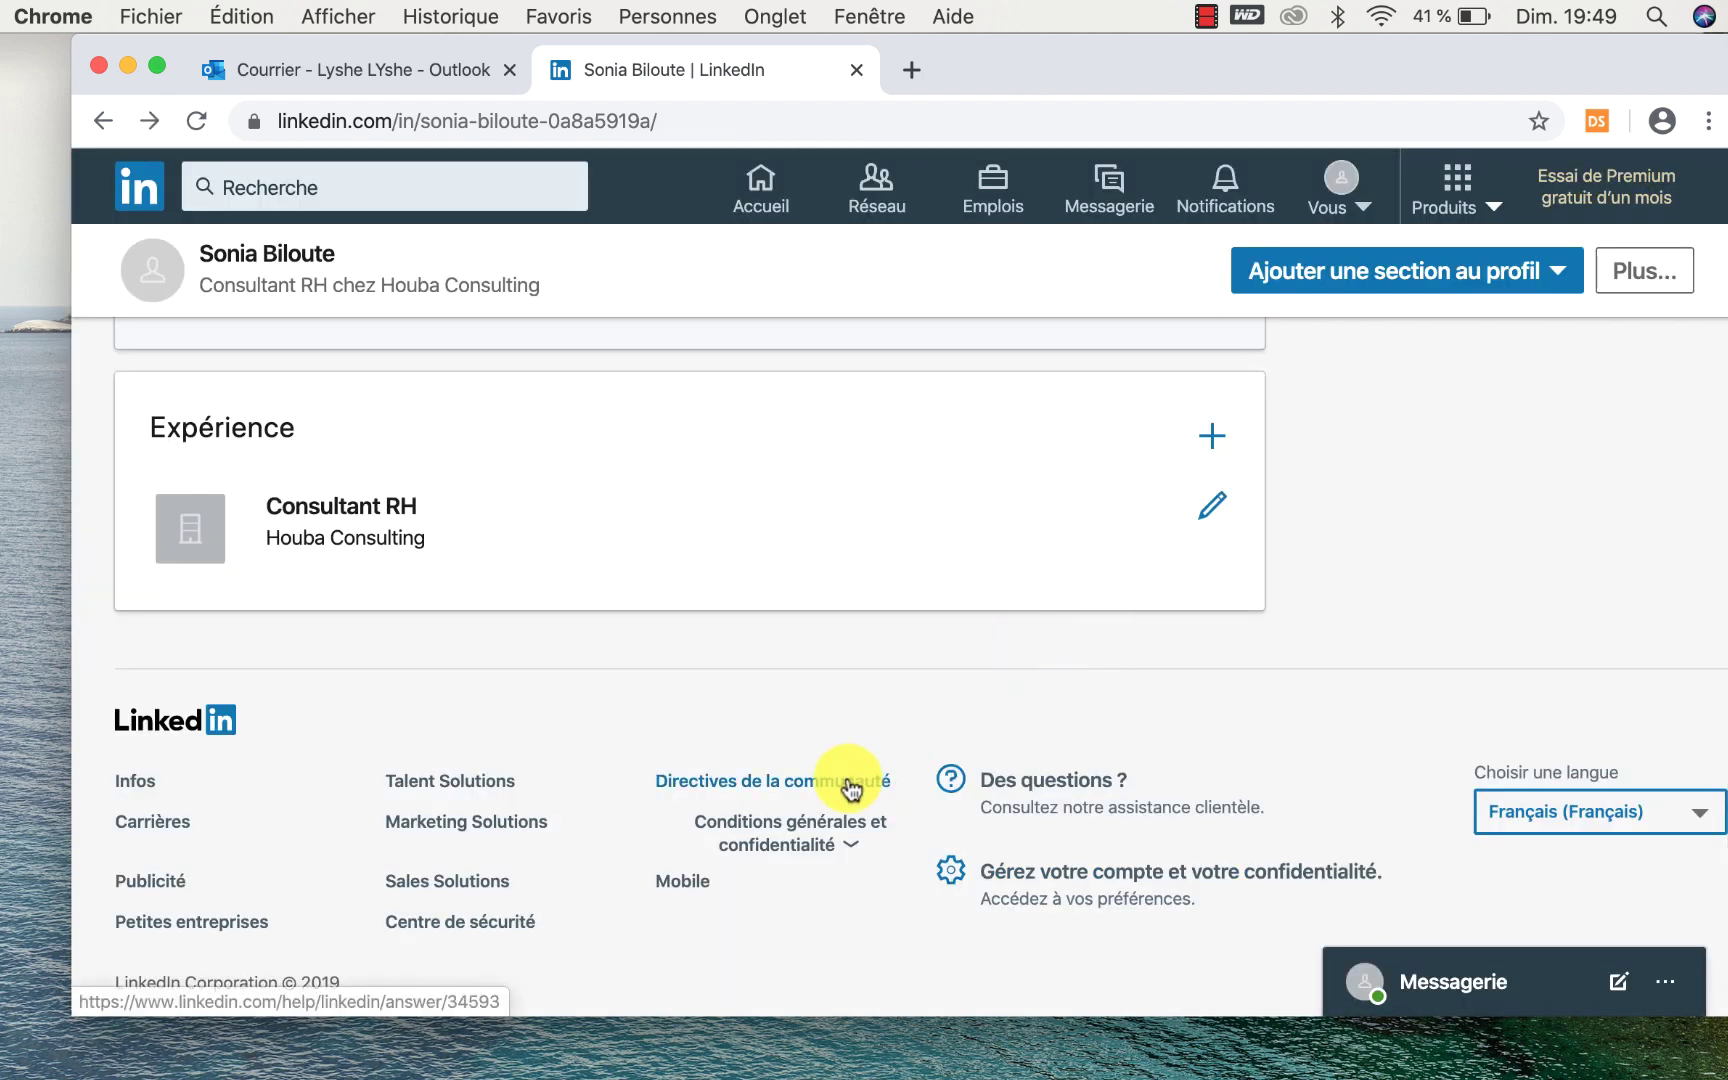
scroll(848, 787, "down", 1)
scroll(848, 787, "up", 2)
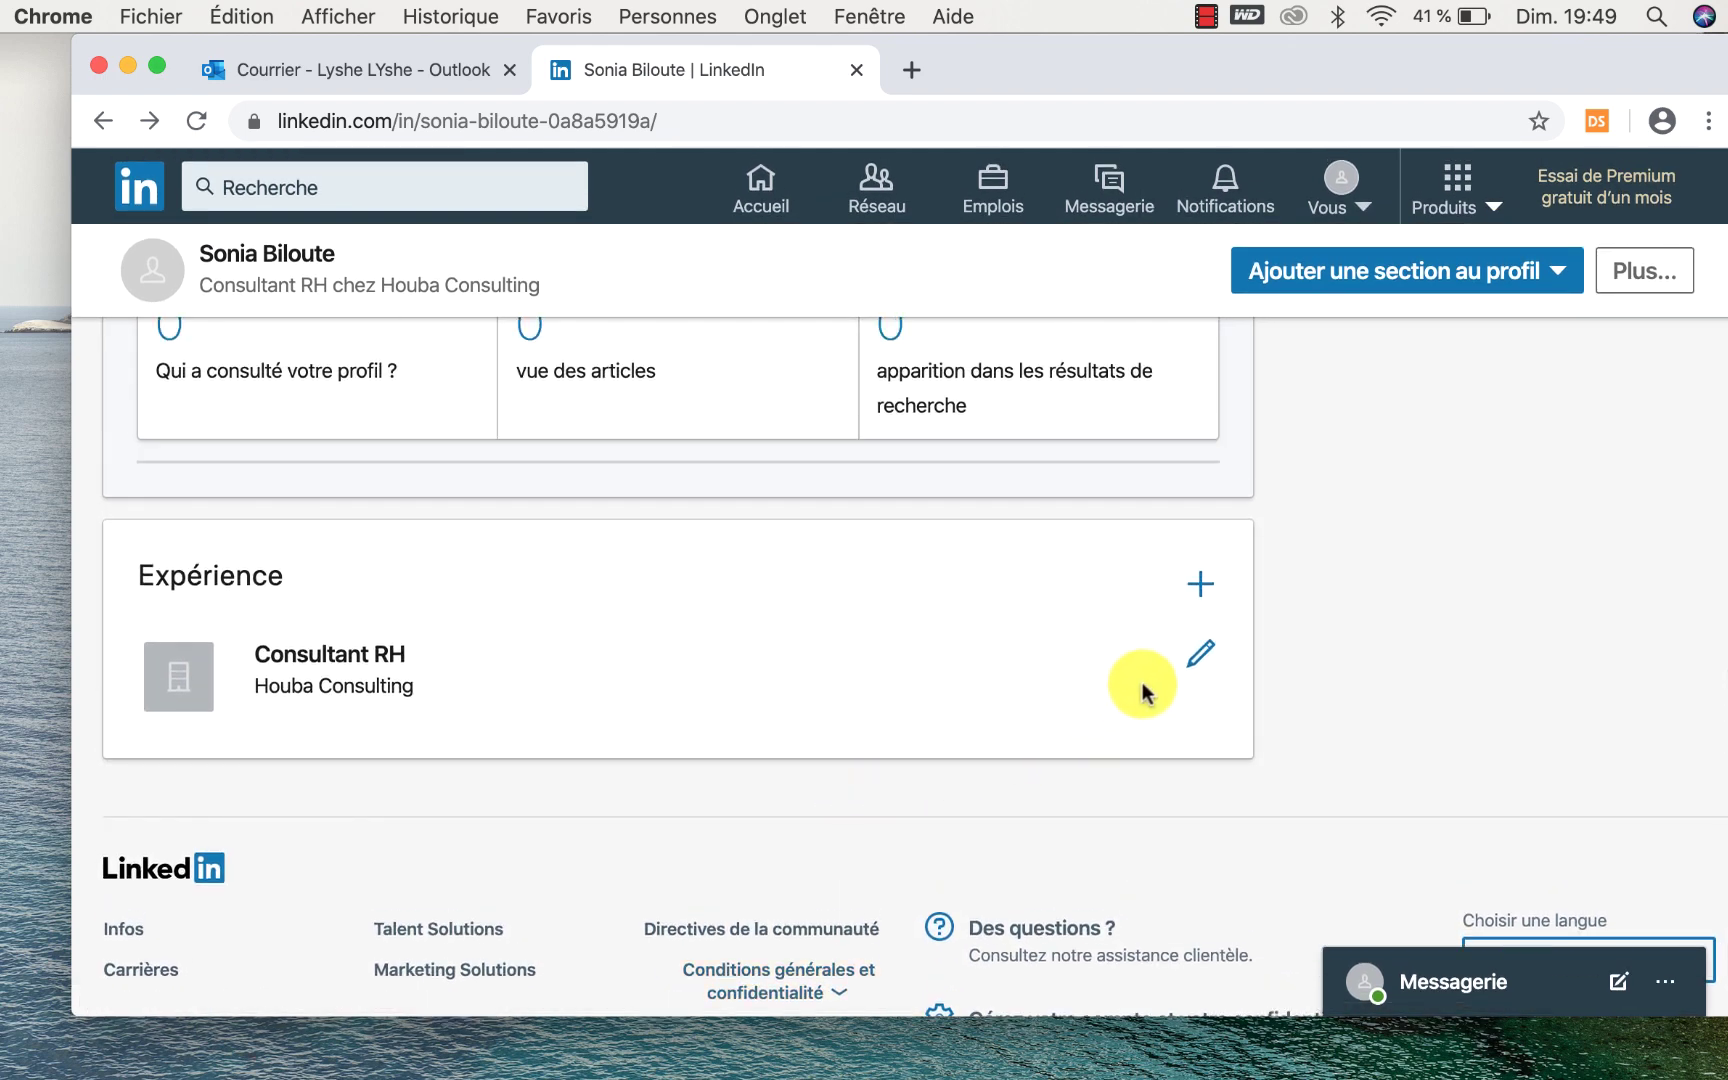
left_click(1195, 663)
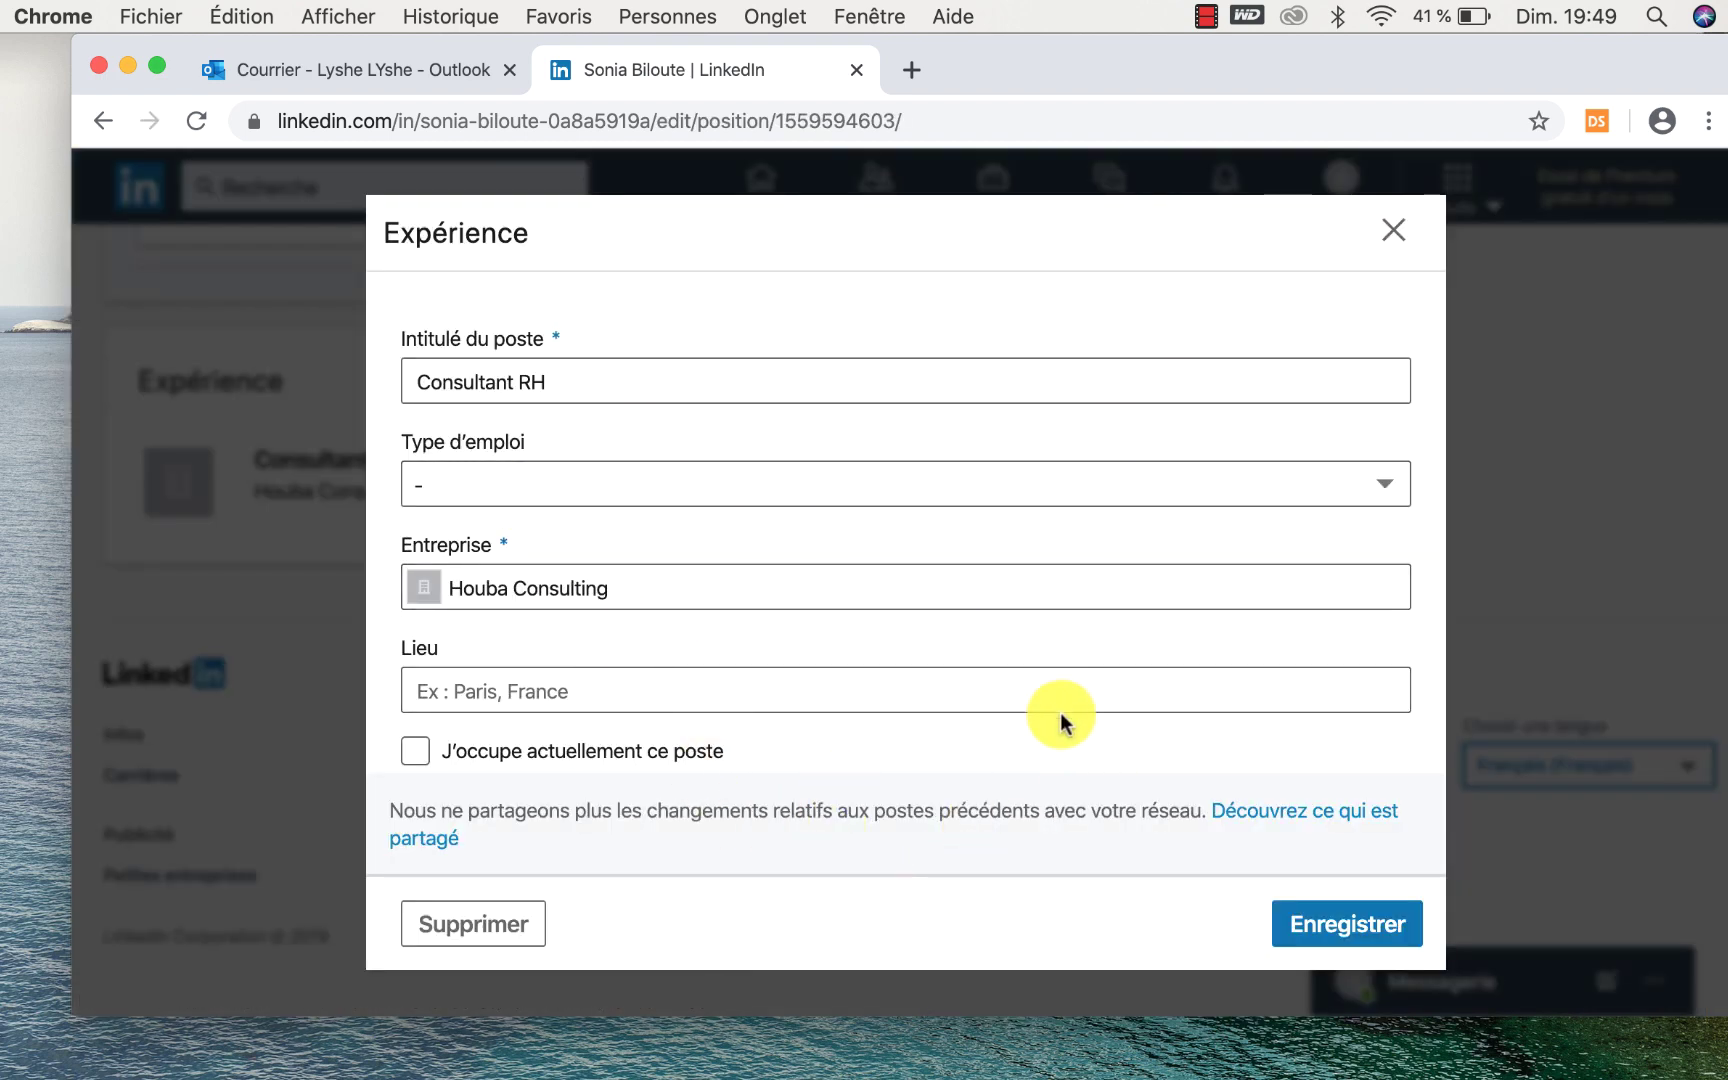
left_click(1394, 230)
scroll(918, 757, "up", 3)
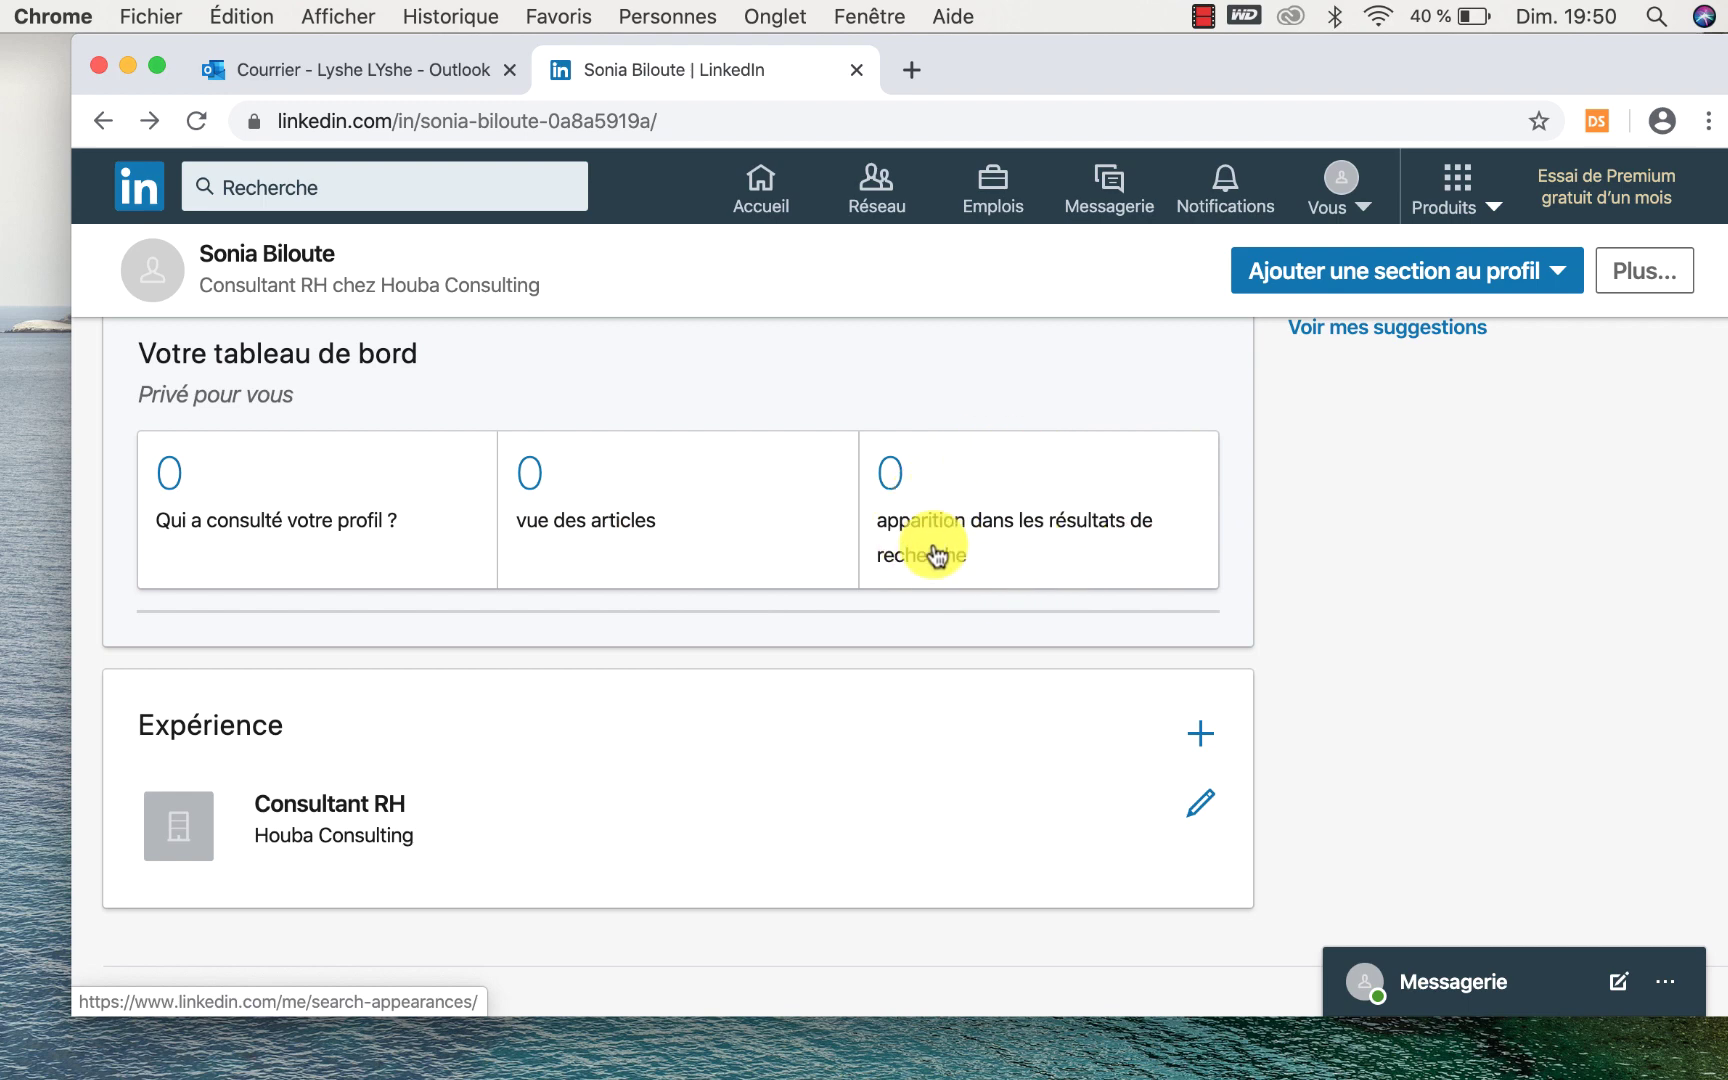
scroll(935, 554, "down", 3)
scroll(935, 554, "up", 2)
scroll(935, 554, "up", 10)
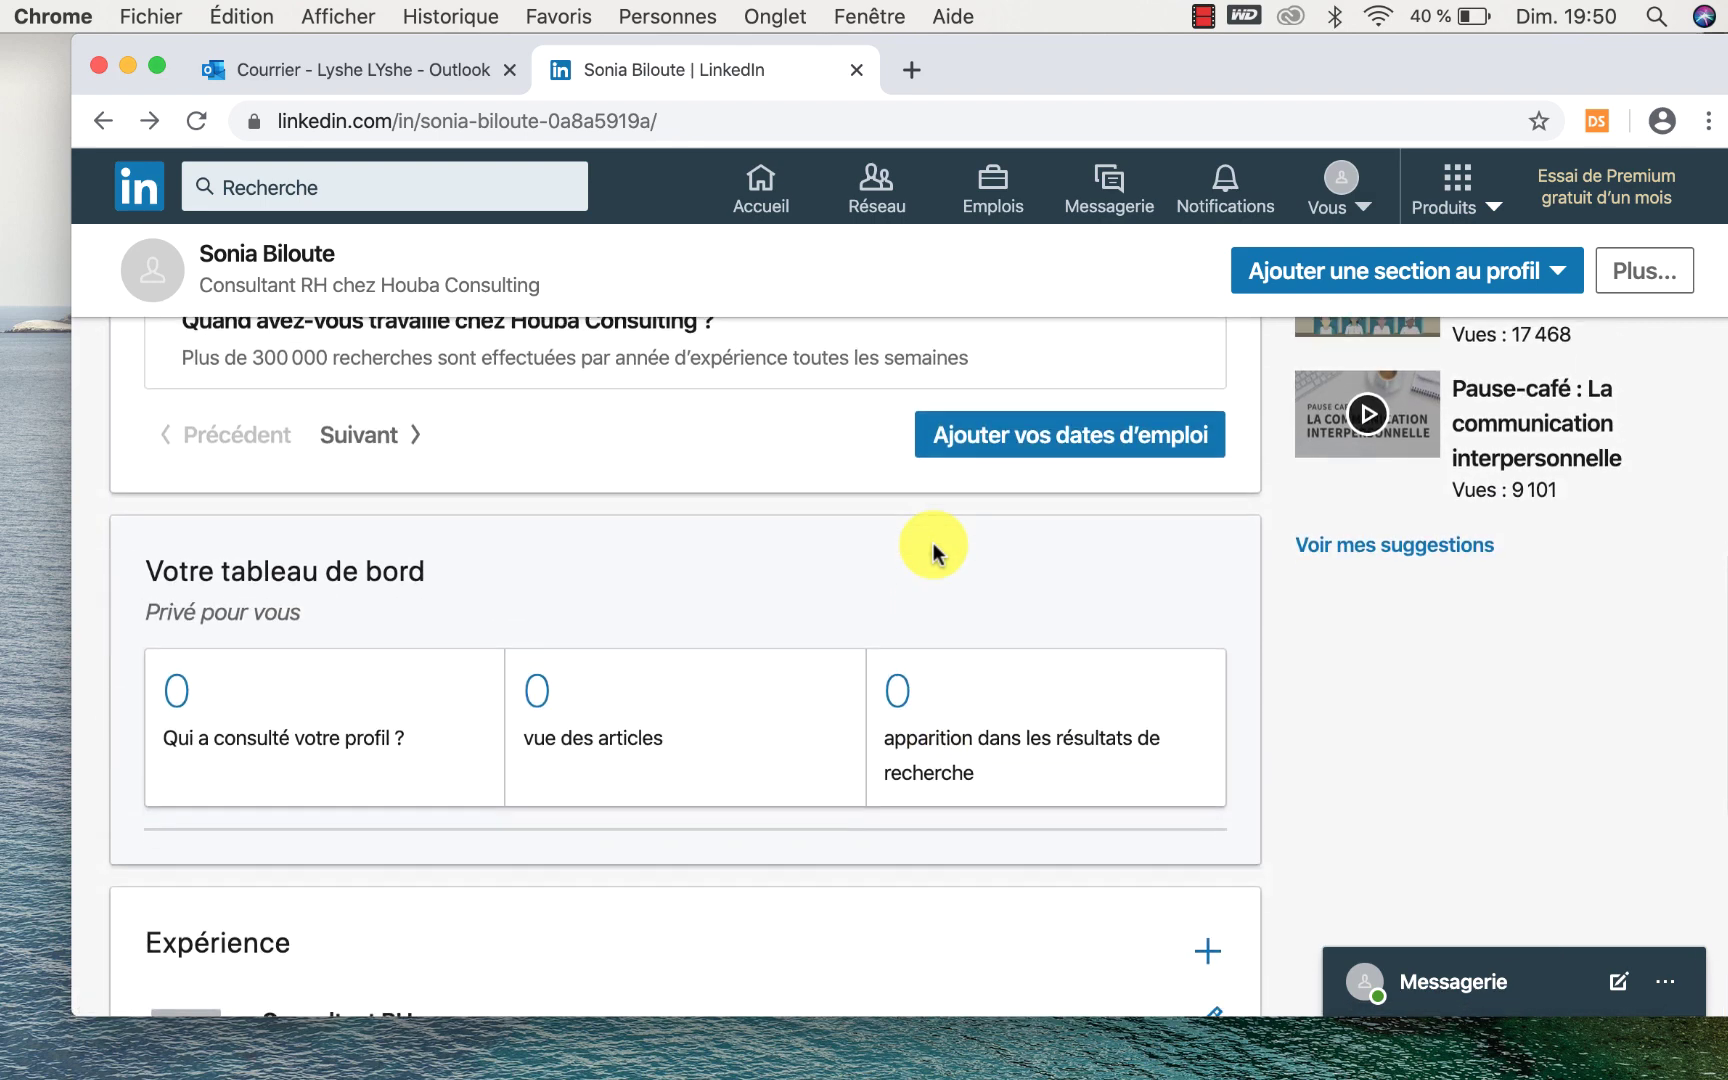
scroll(935, 554, "up", 1)
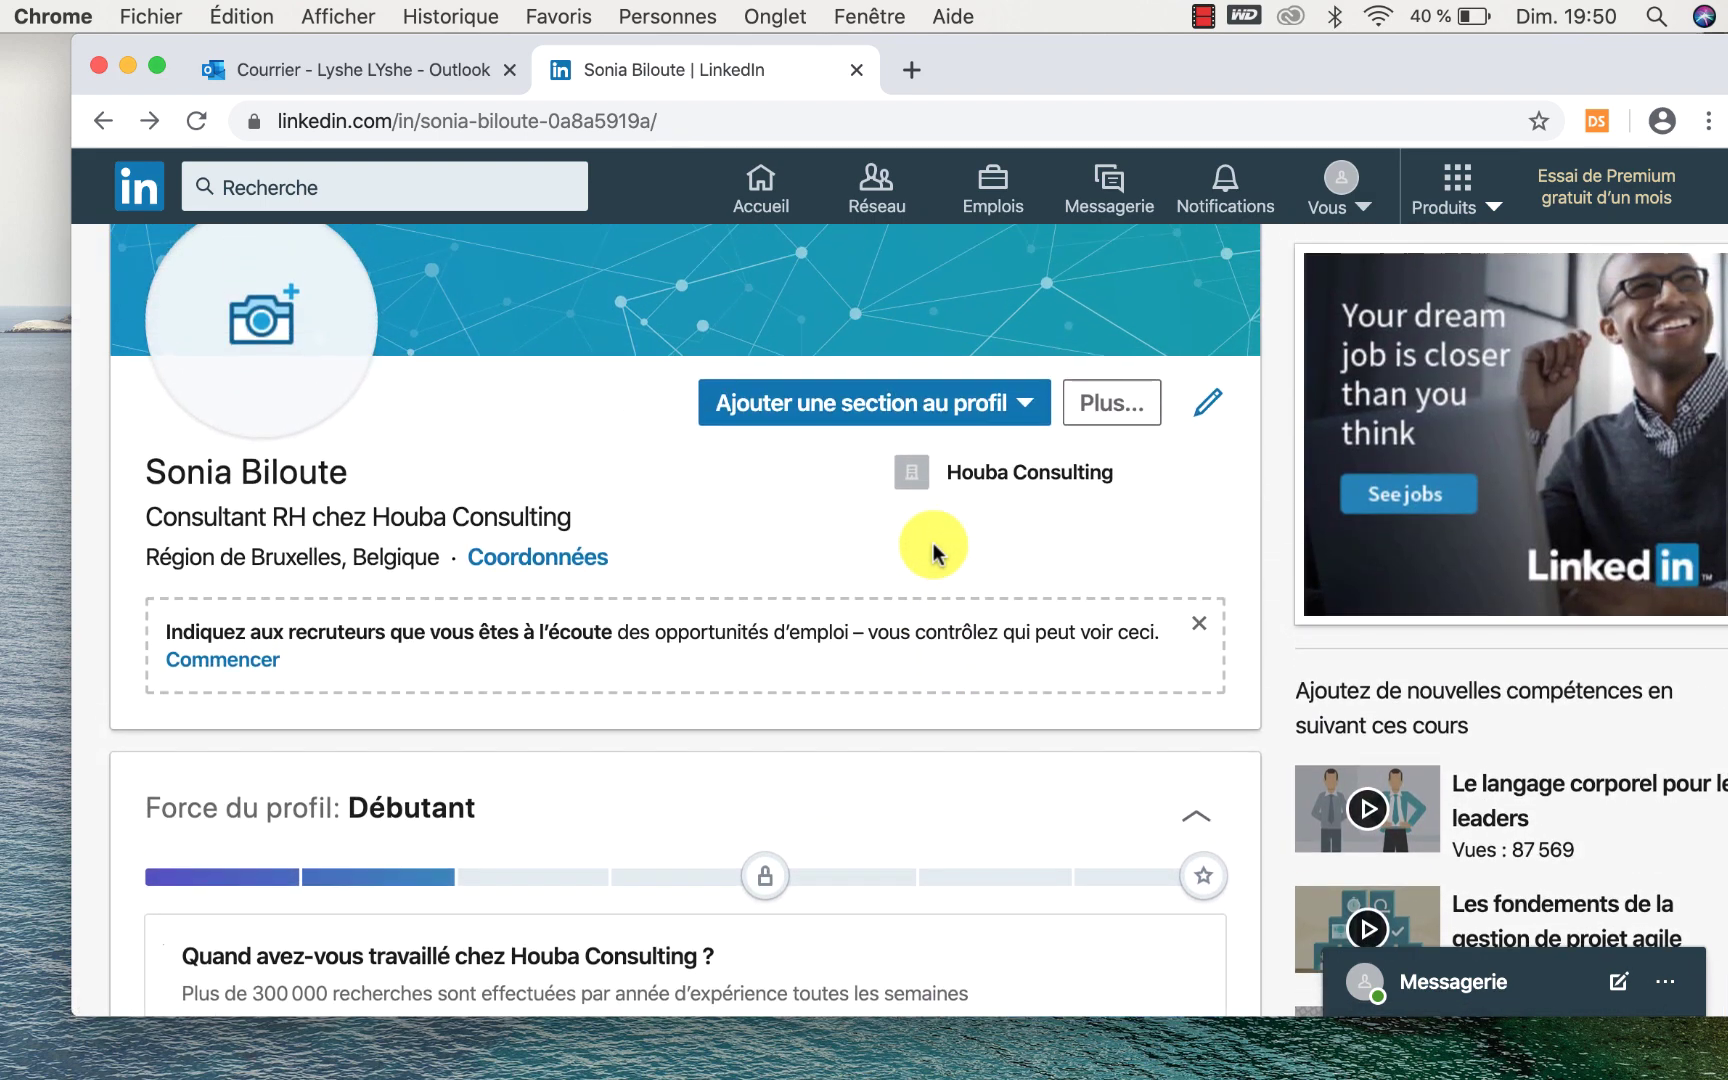
scroll(935, 552, "up", 1)
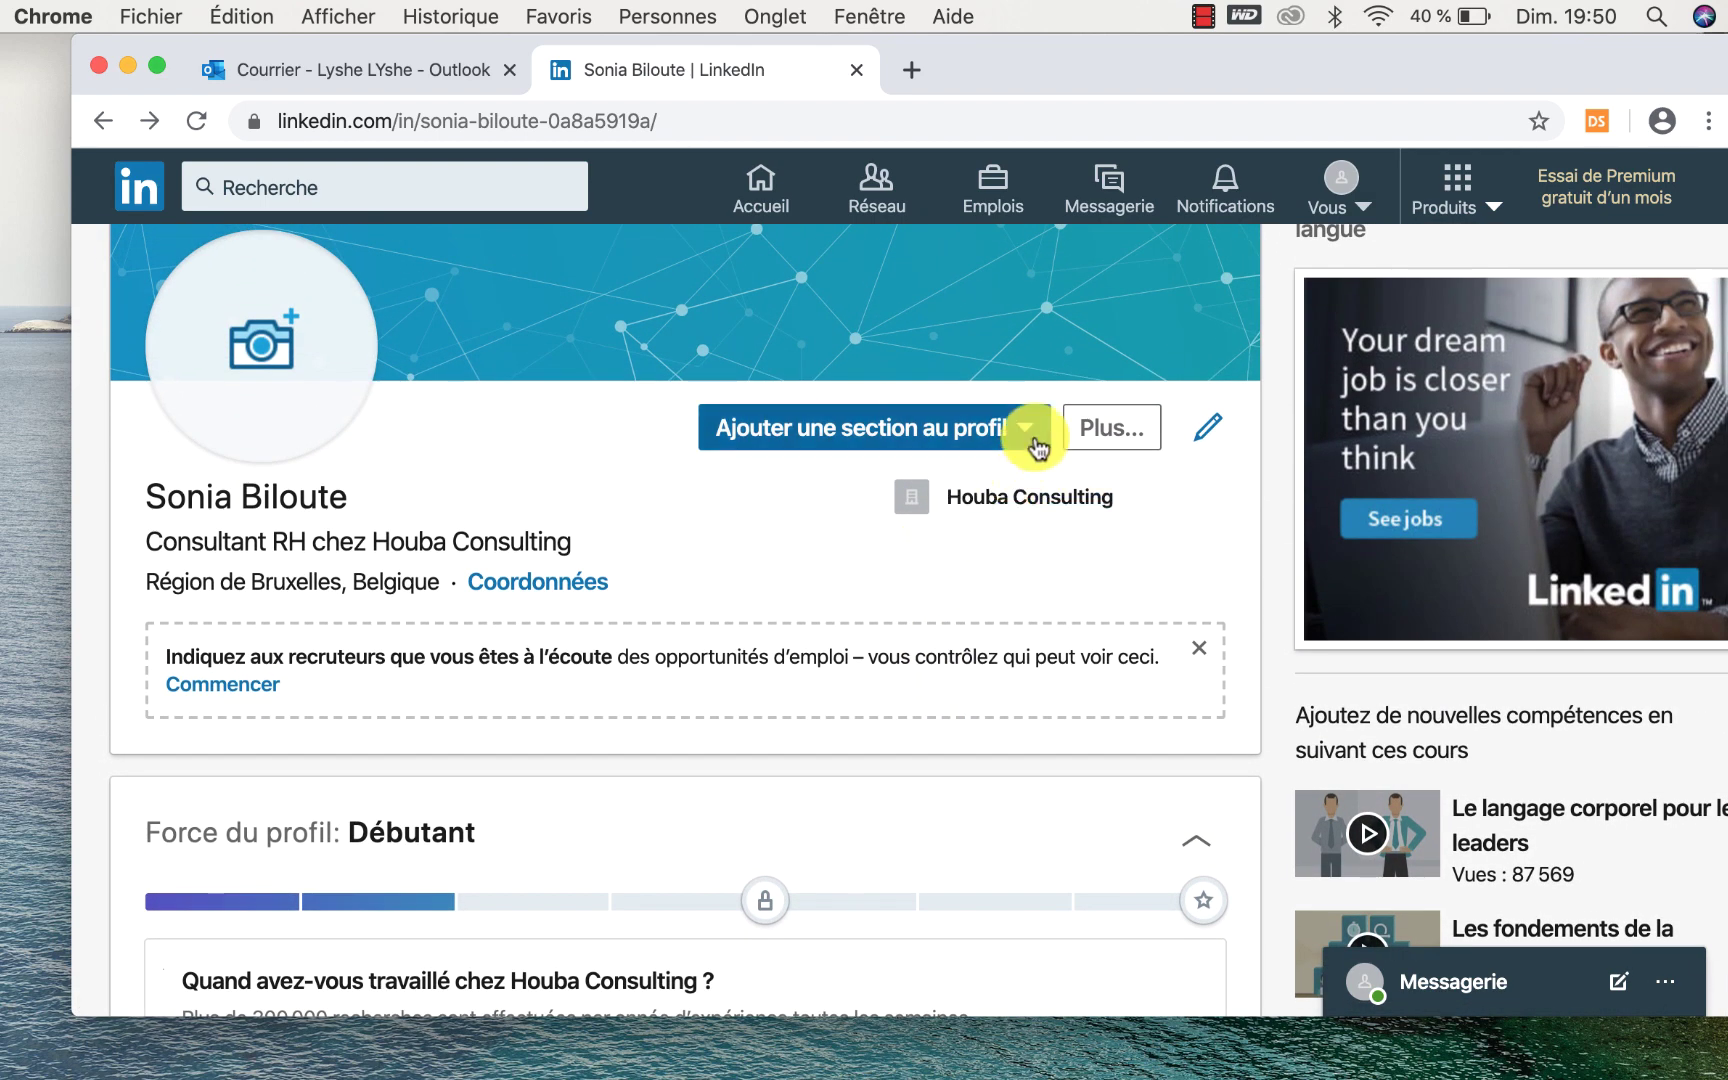
Open Modifier l'introduction and review headline, postal code 1050 and sector Formation professionnelle et coaching.
left_click(1193, 435)
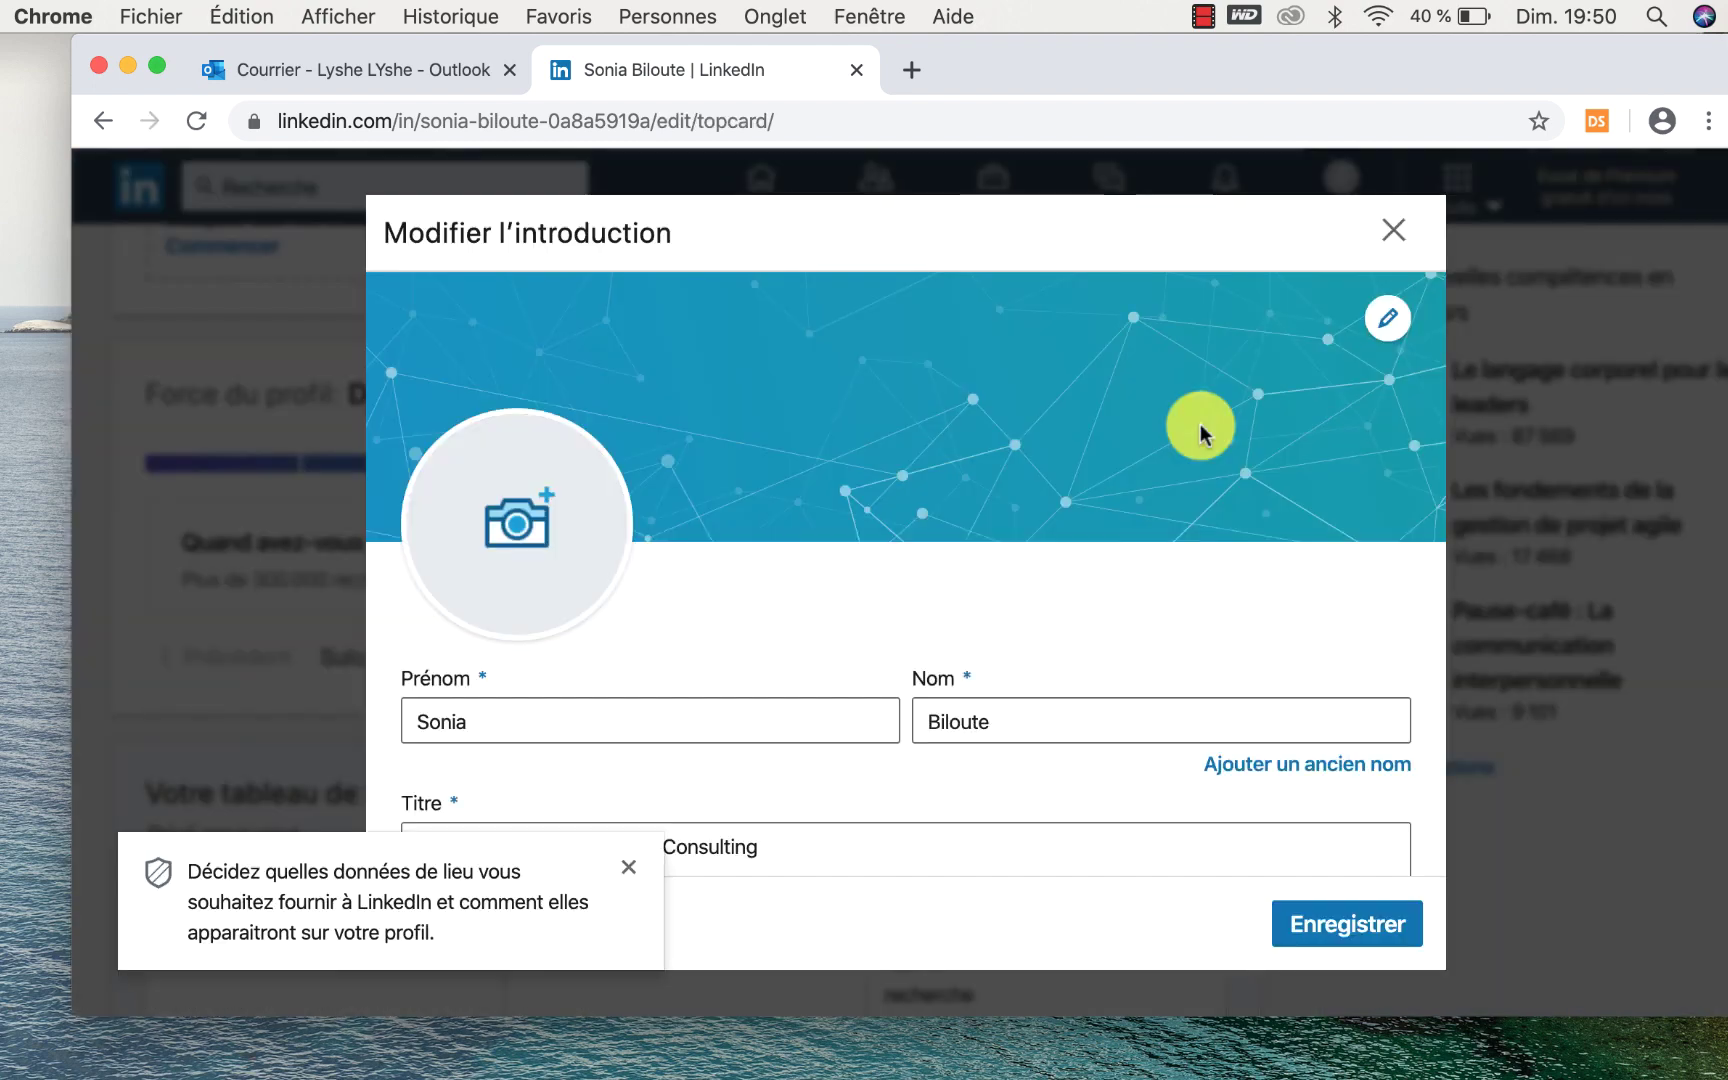
scroll(1130, 721, "down", 4)
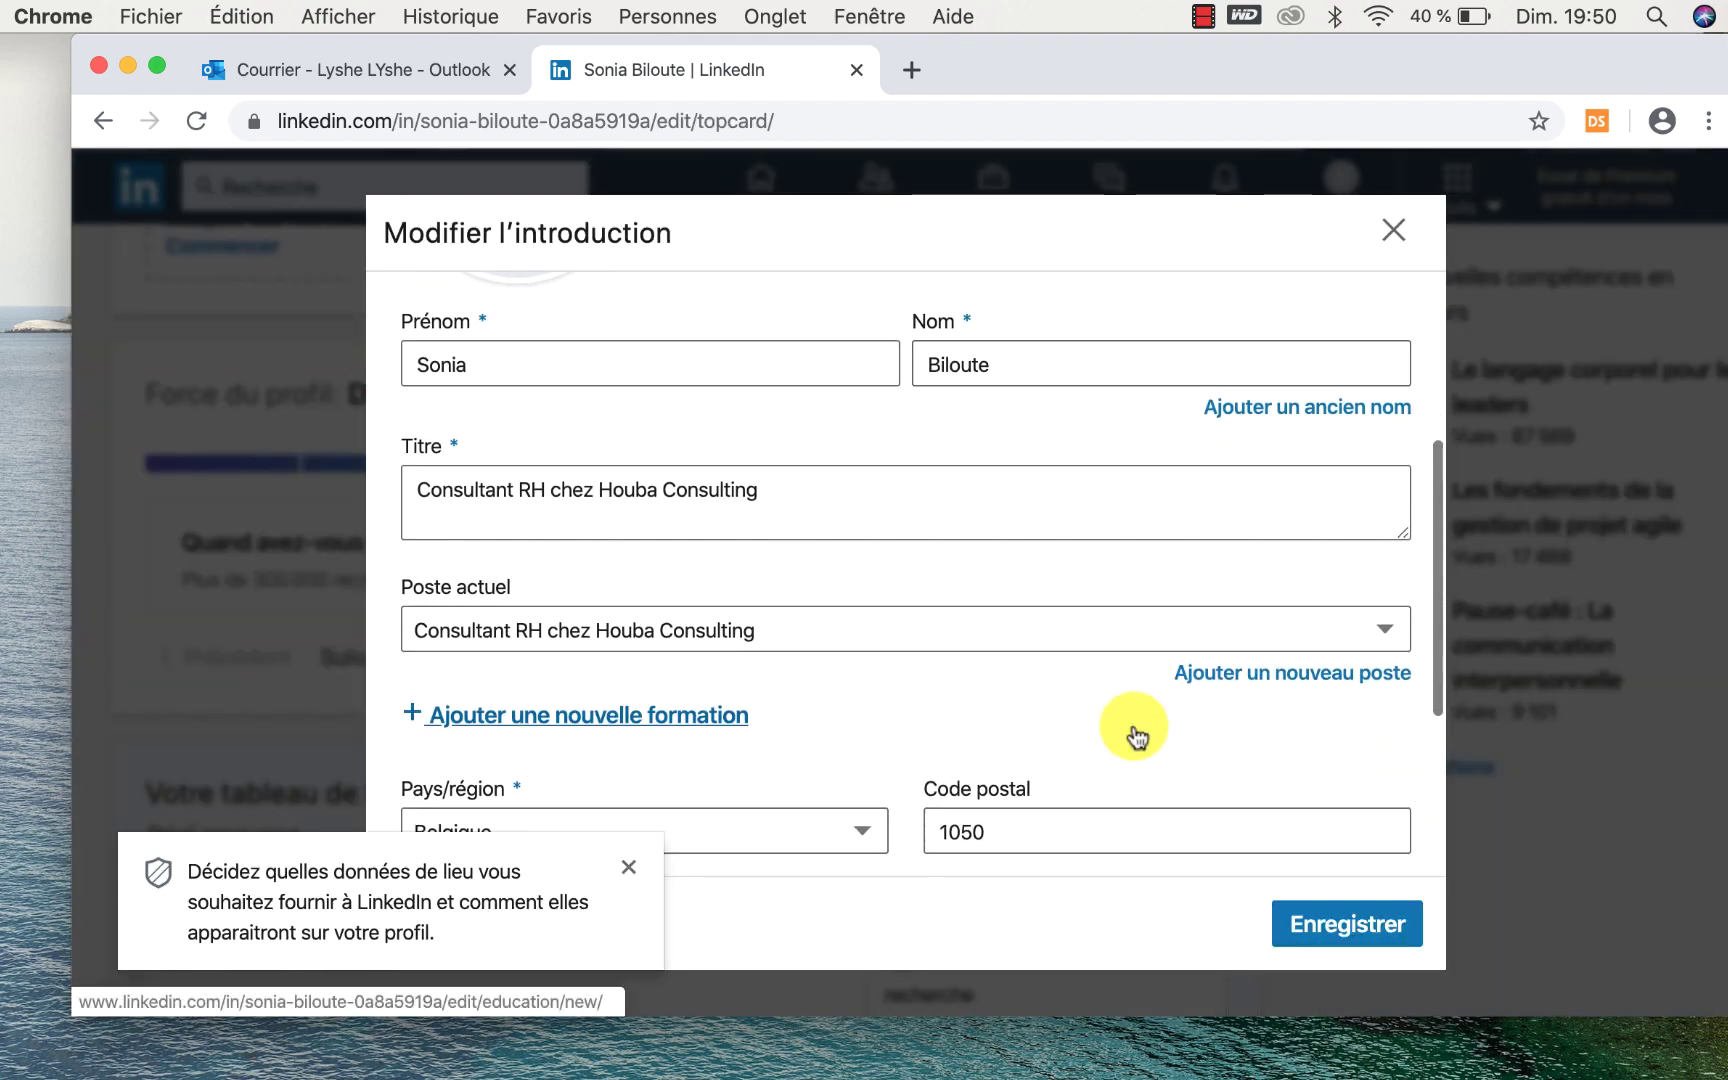
scroll(1134, 733, "down", 2)
scroll(1133, 735, "down", 3)
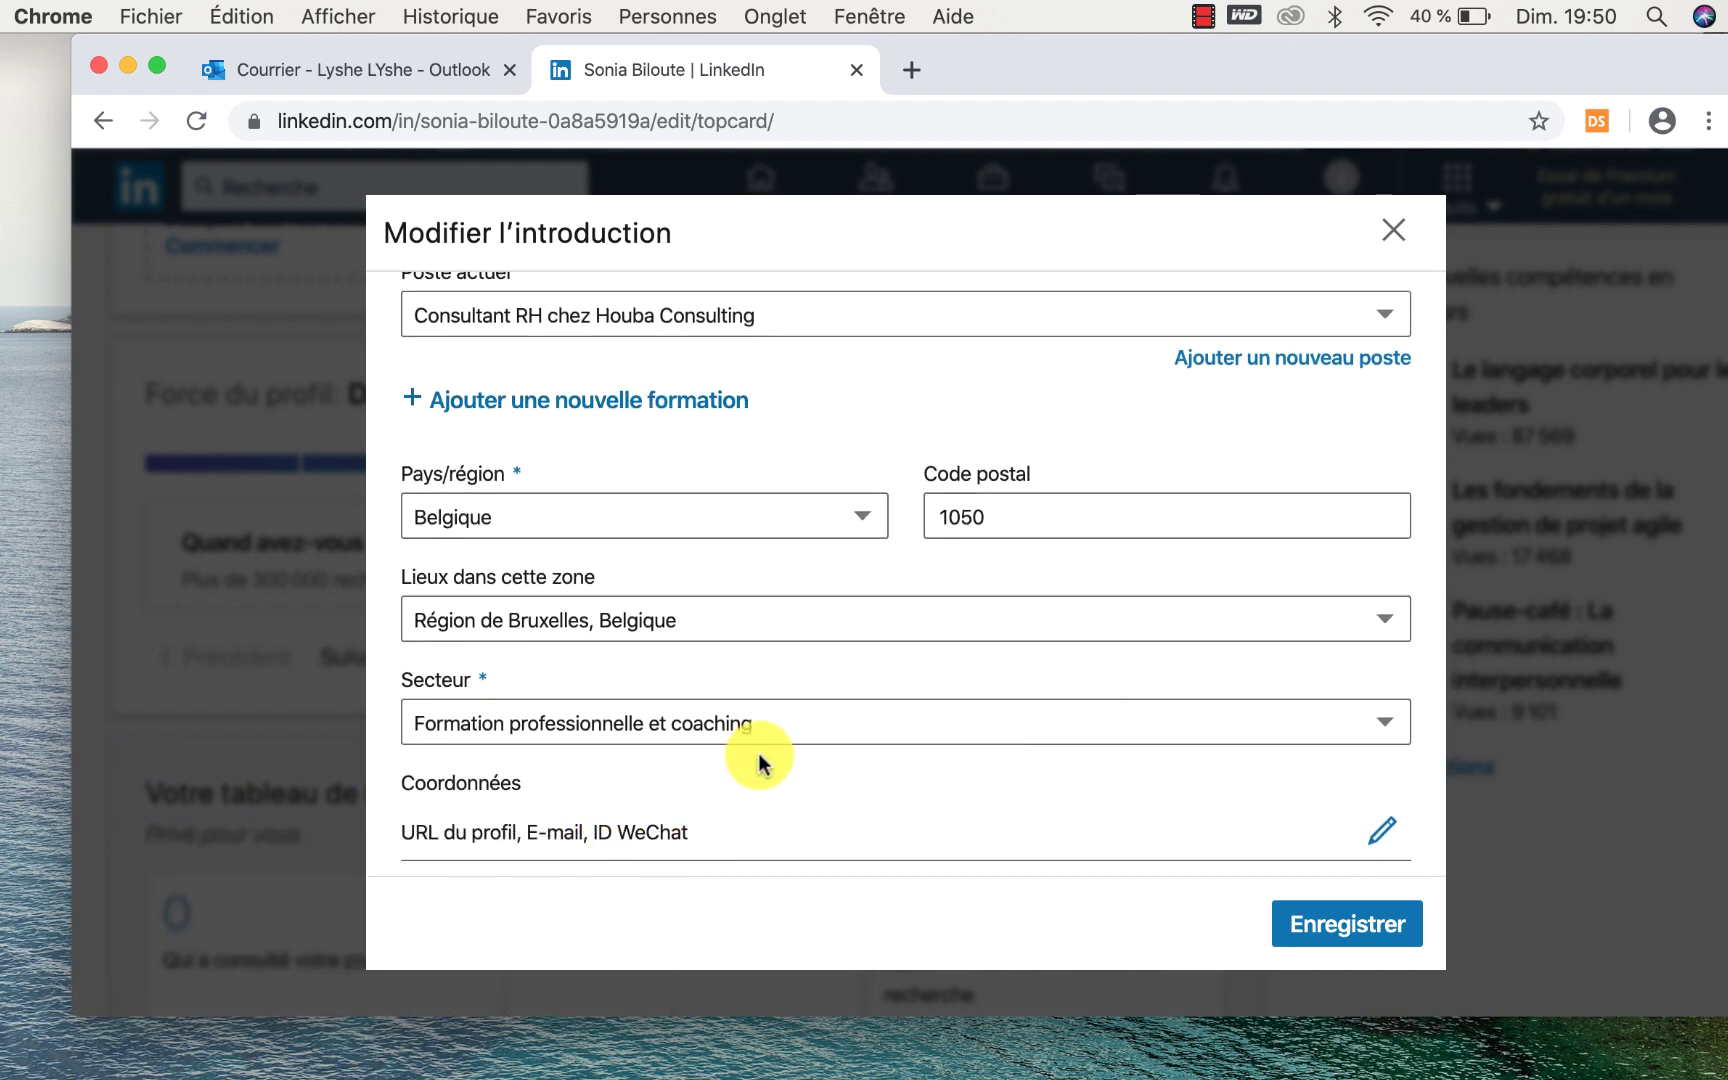
scroll(760, 760, "down", 1)
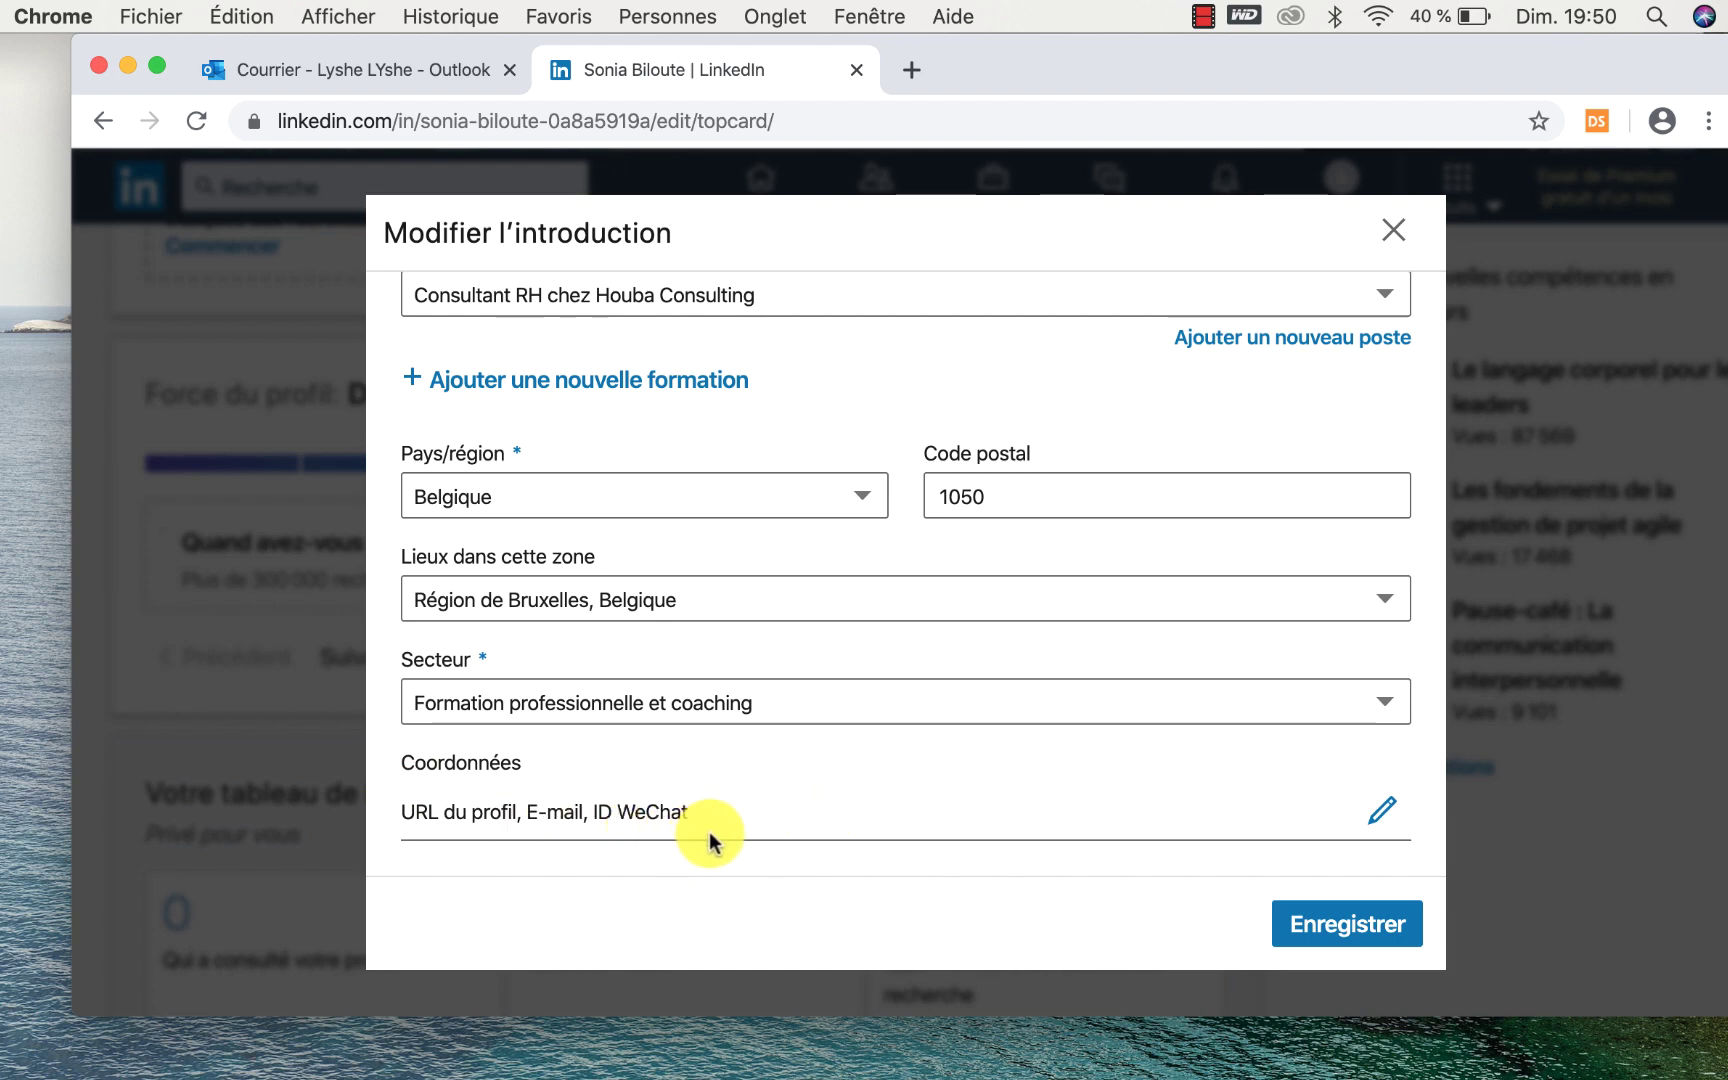
scroll(709, 832, "up", 3)
scroll(709, 834, "up", 6)
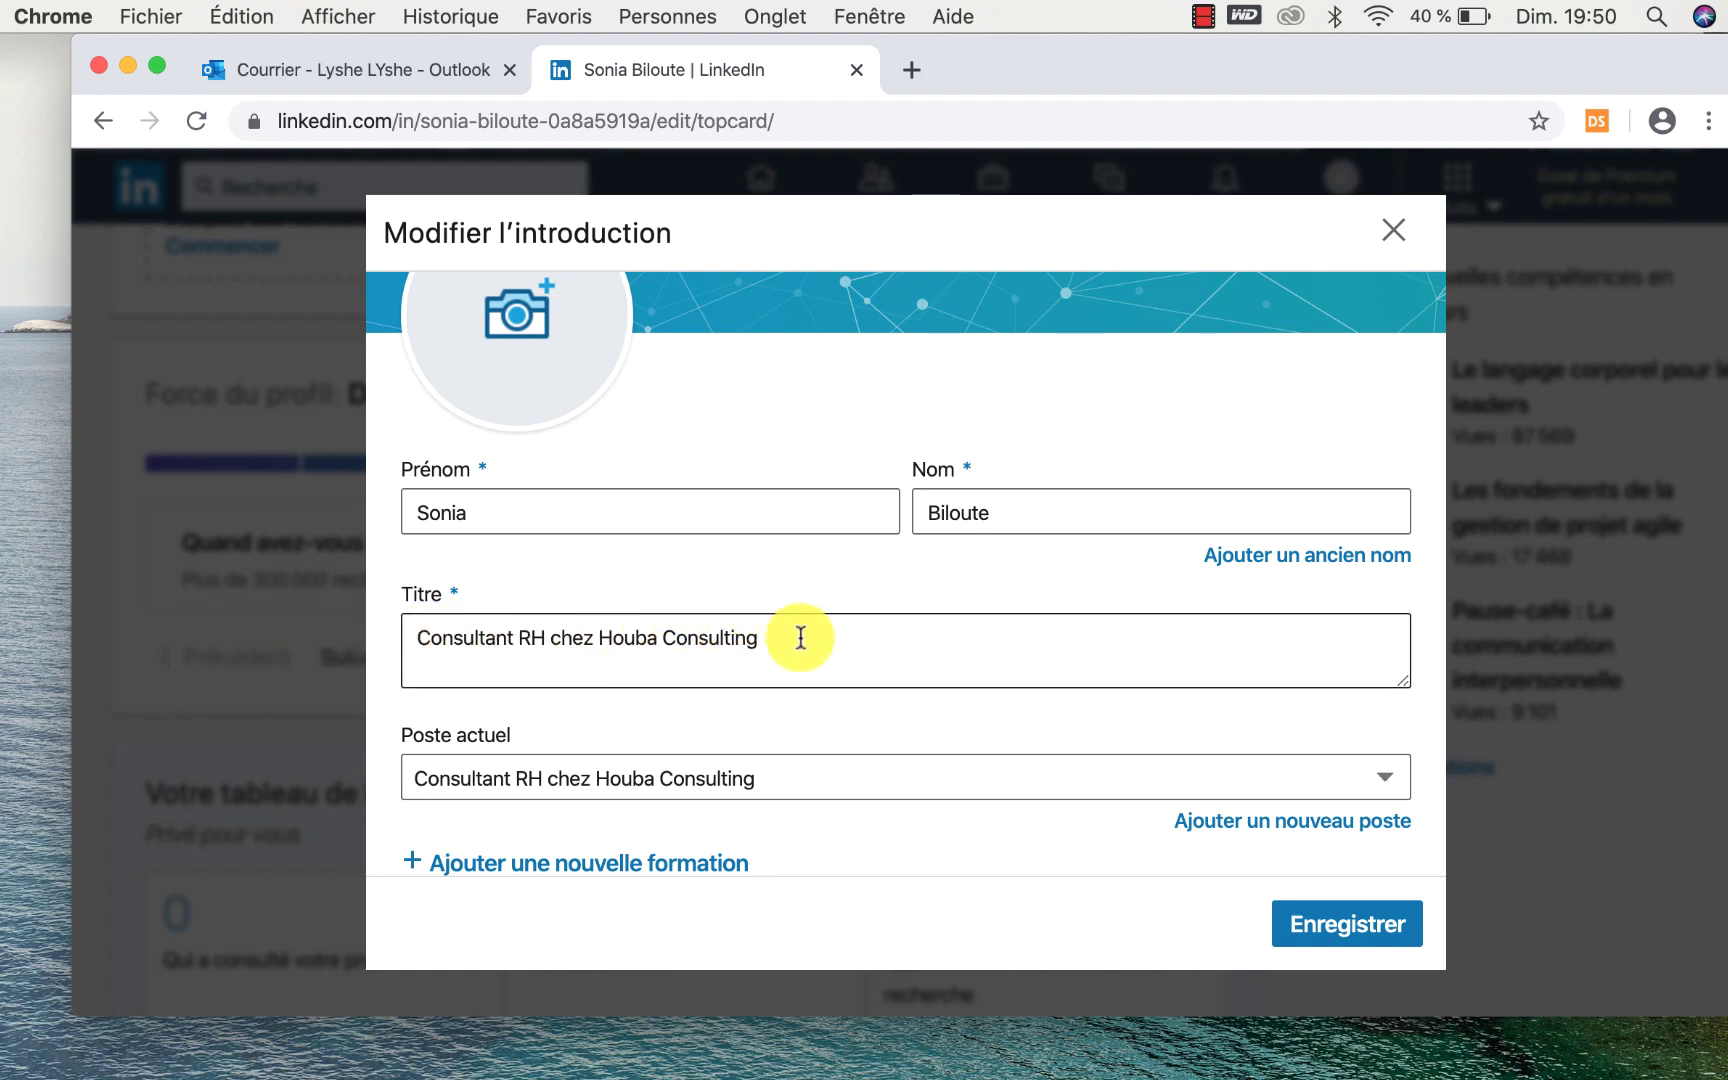
scroll(799, 664, "up", 3)
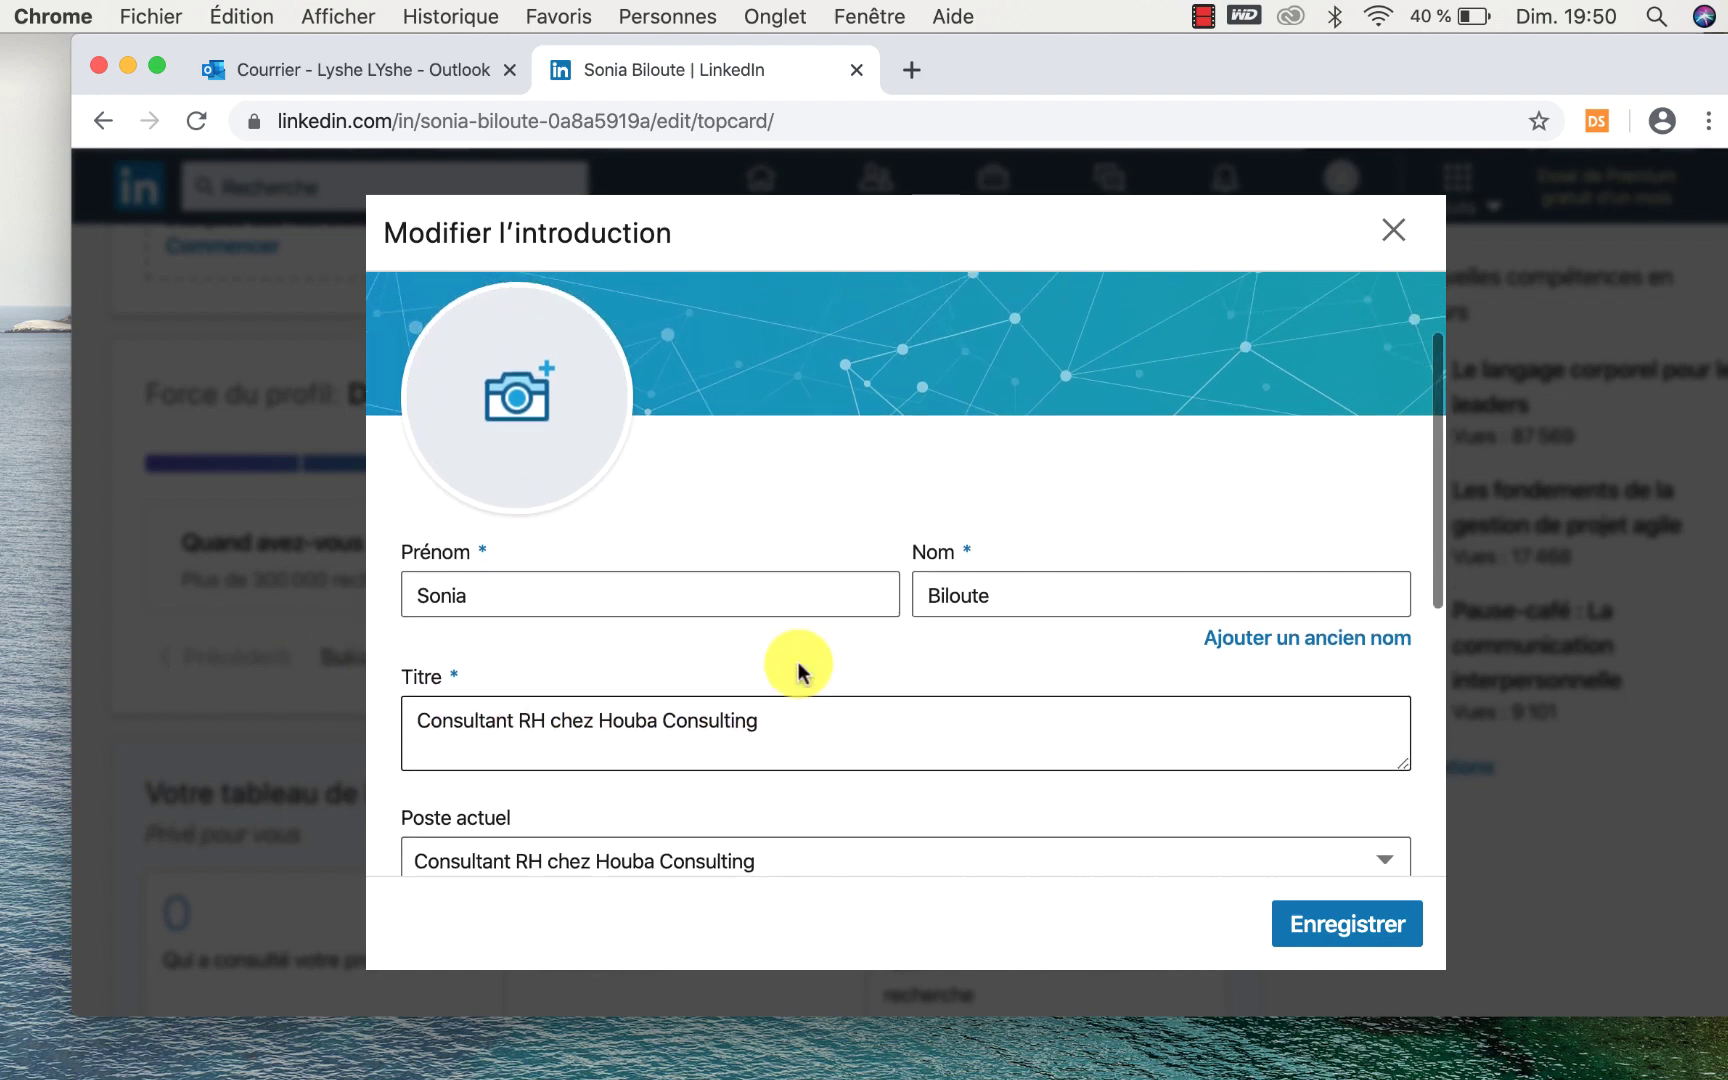
Save the profile intro, then open and dismiss the Plus... share and PDF options.
left_click(1350, 924)
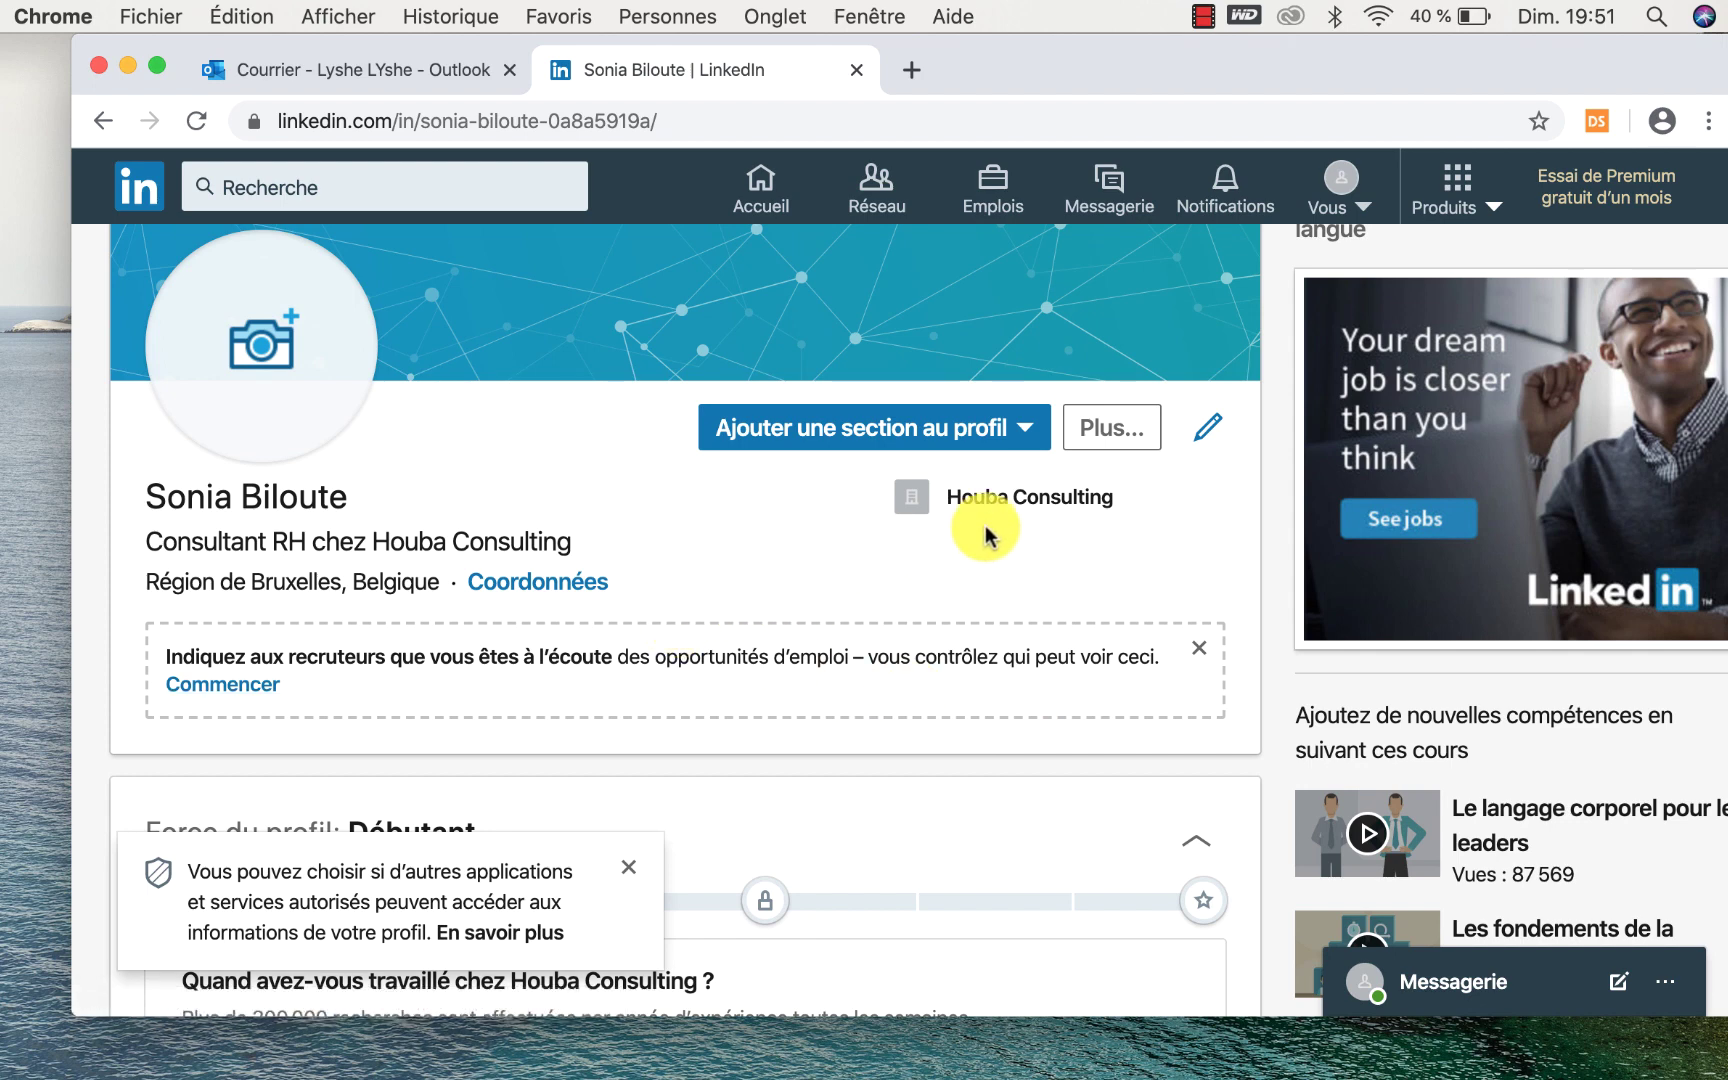
left_click(1127, 434)
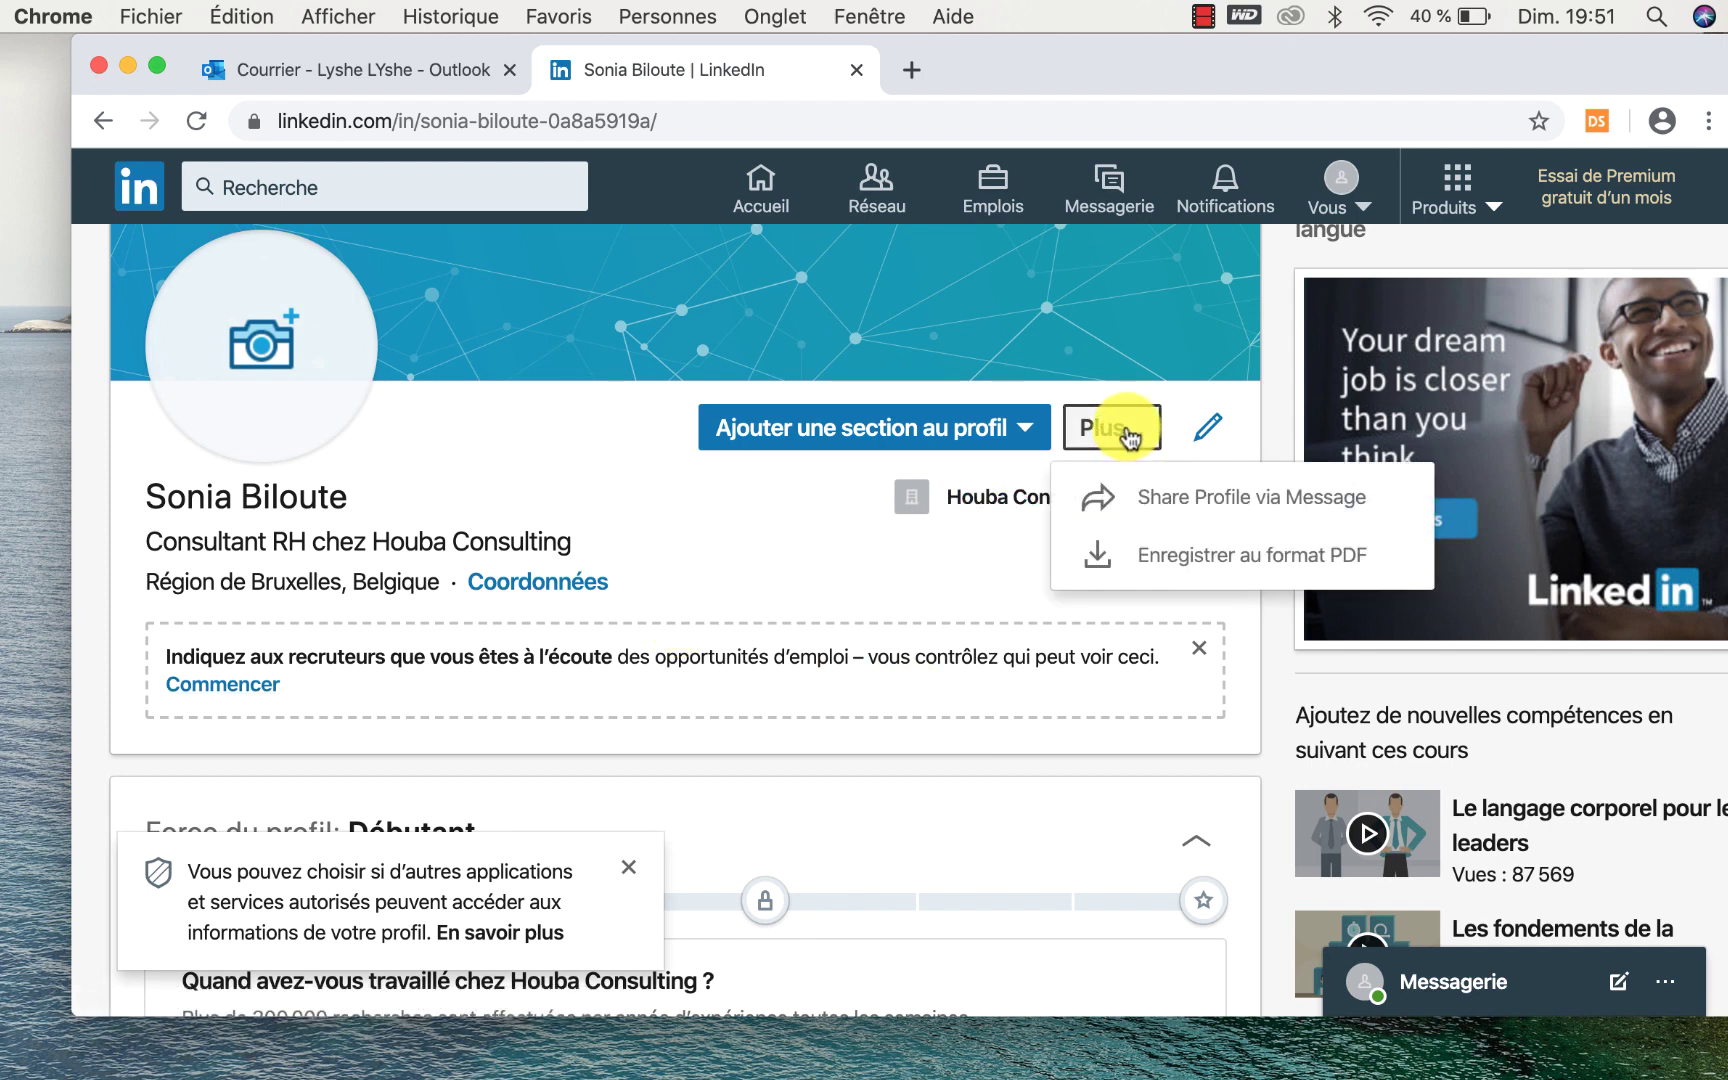
left_click(1012, 556)
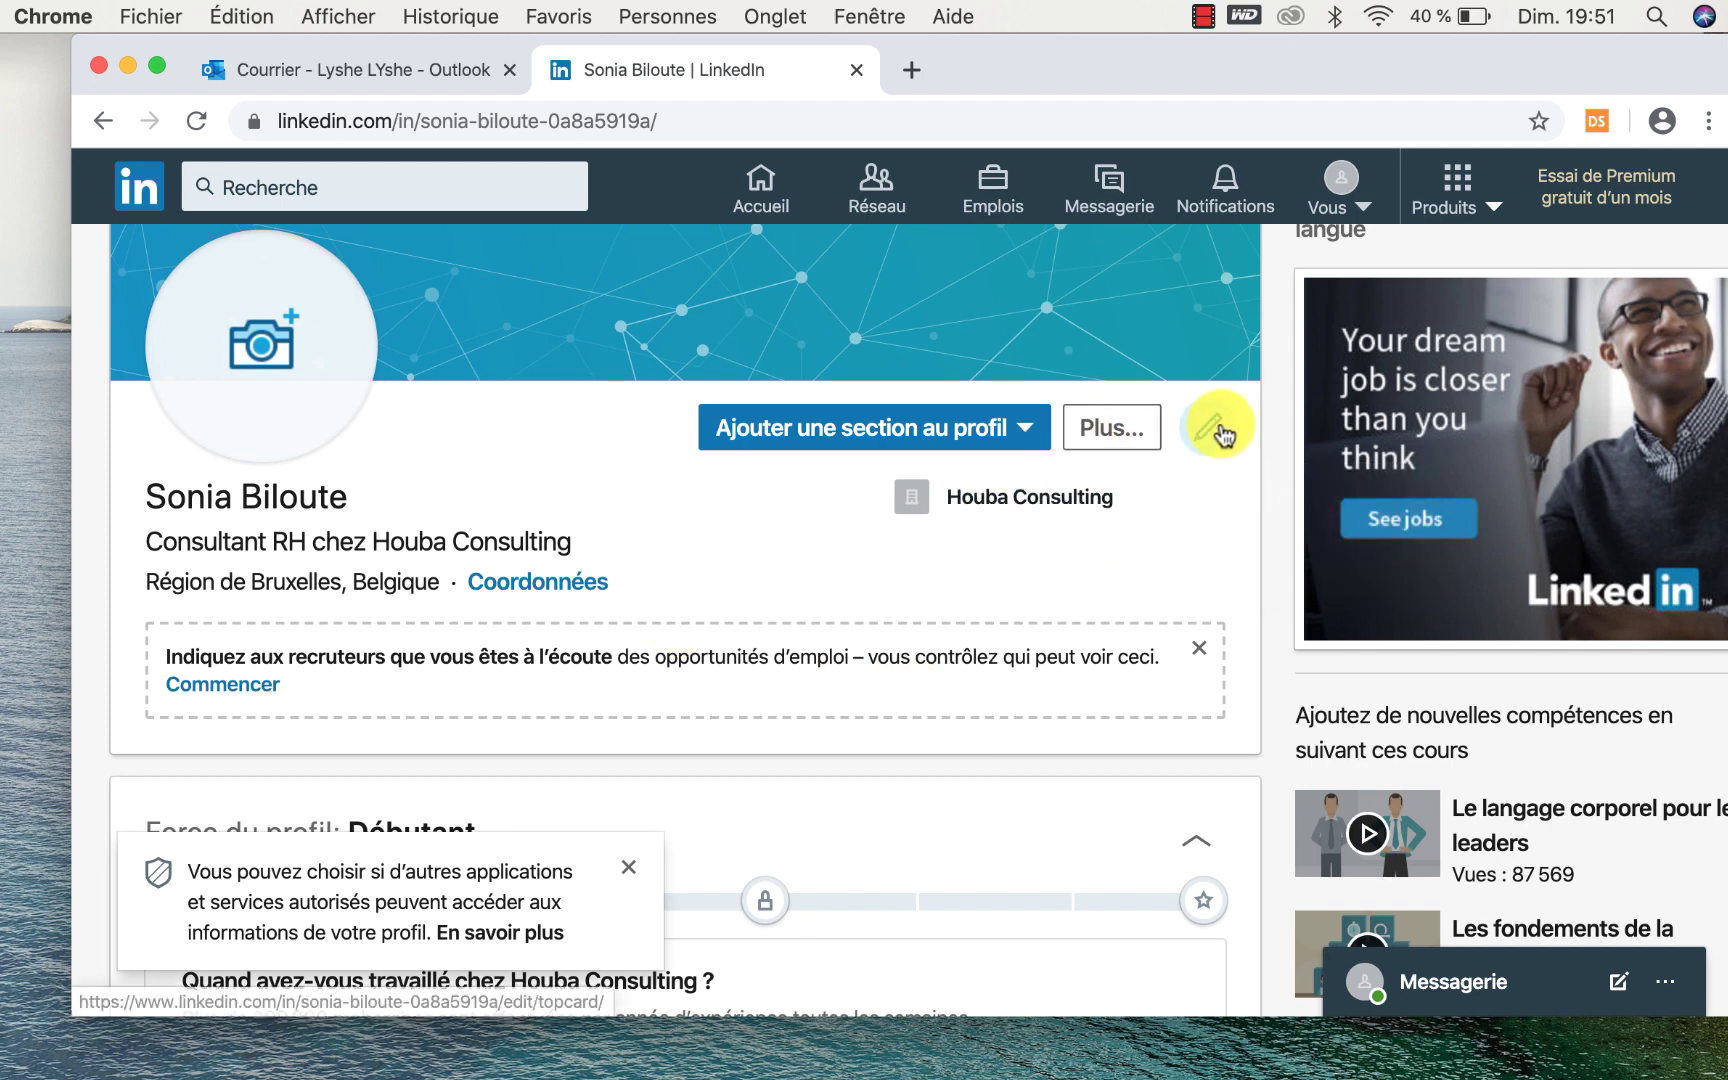
Reopen the intro editor, close it without saving, and scroll through the profile page.
left_click(1220, 432)
scroll(1225, 430, "down", 7)
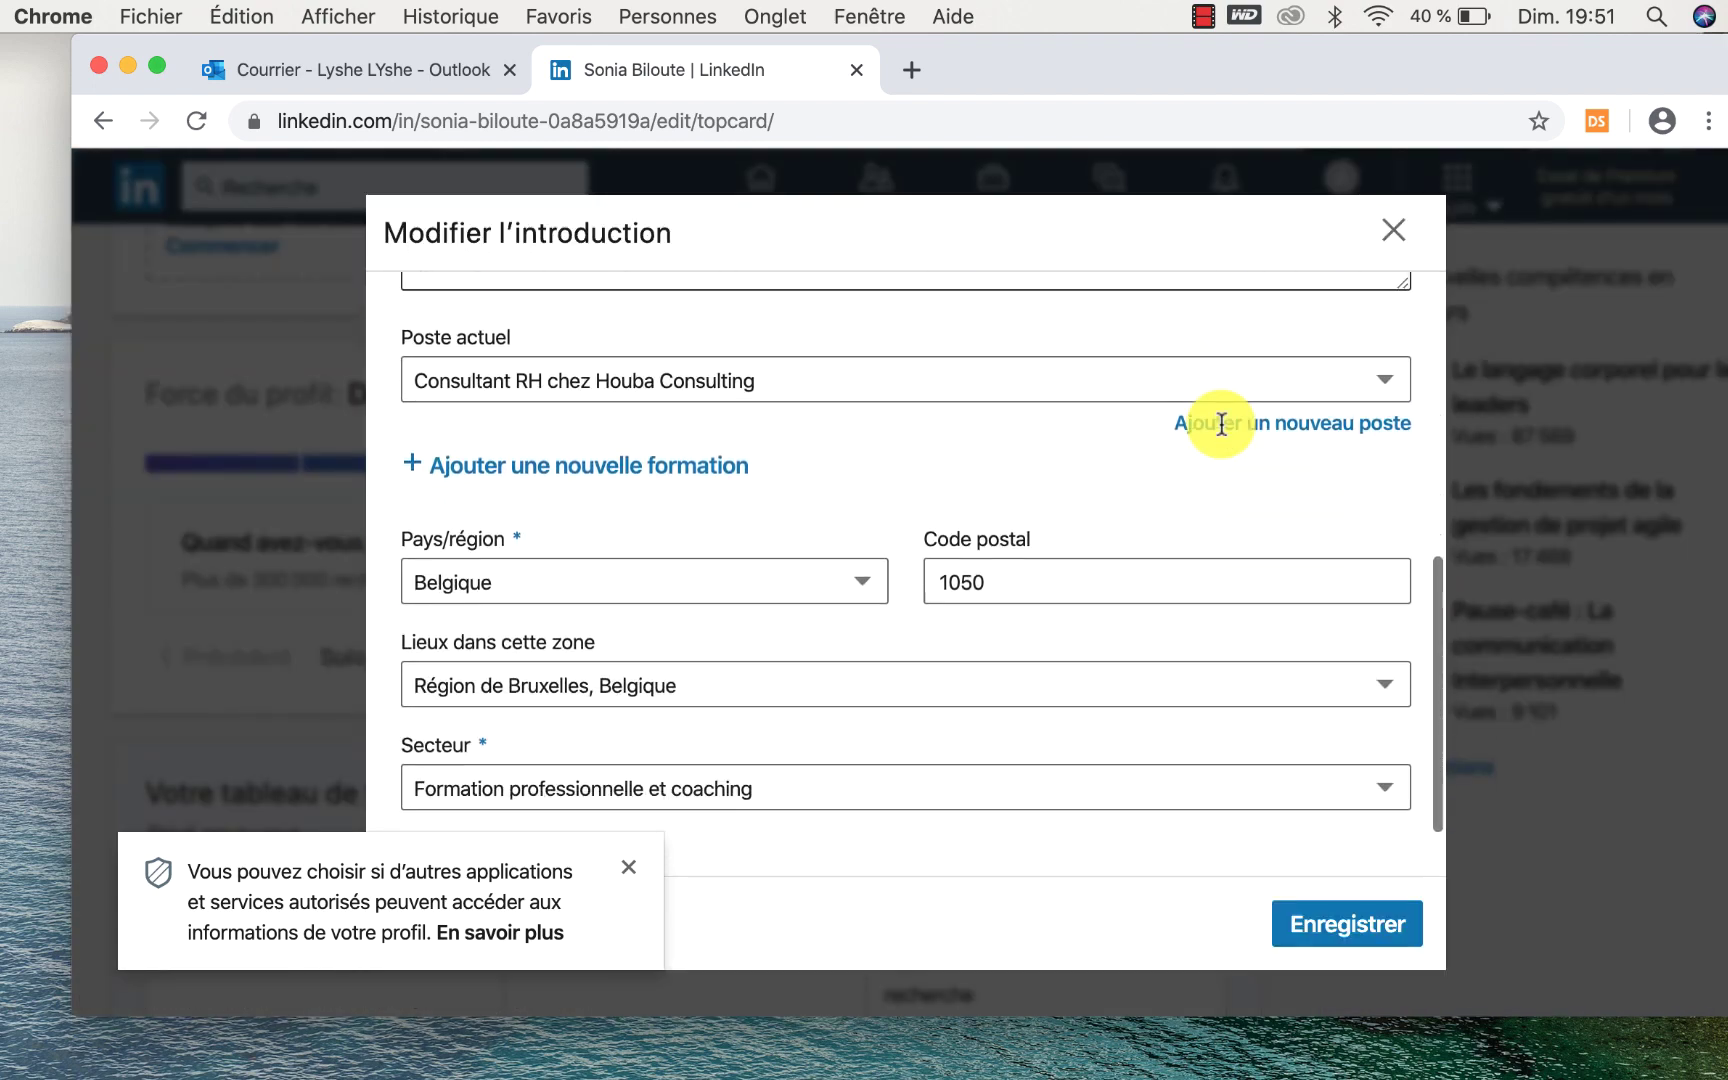
scroll(1242, 380, "up", 8)
left_click(1394, 233)
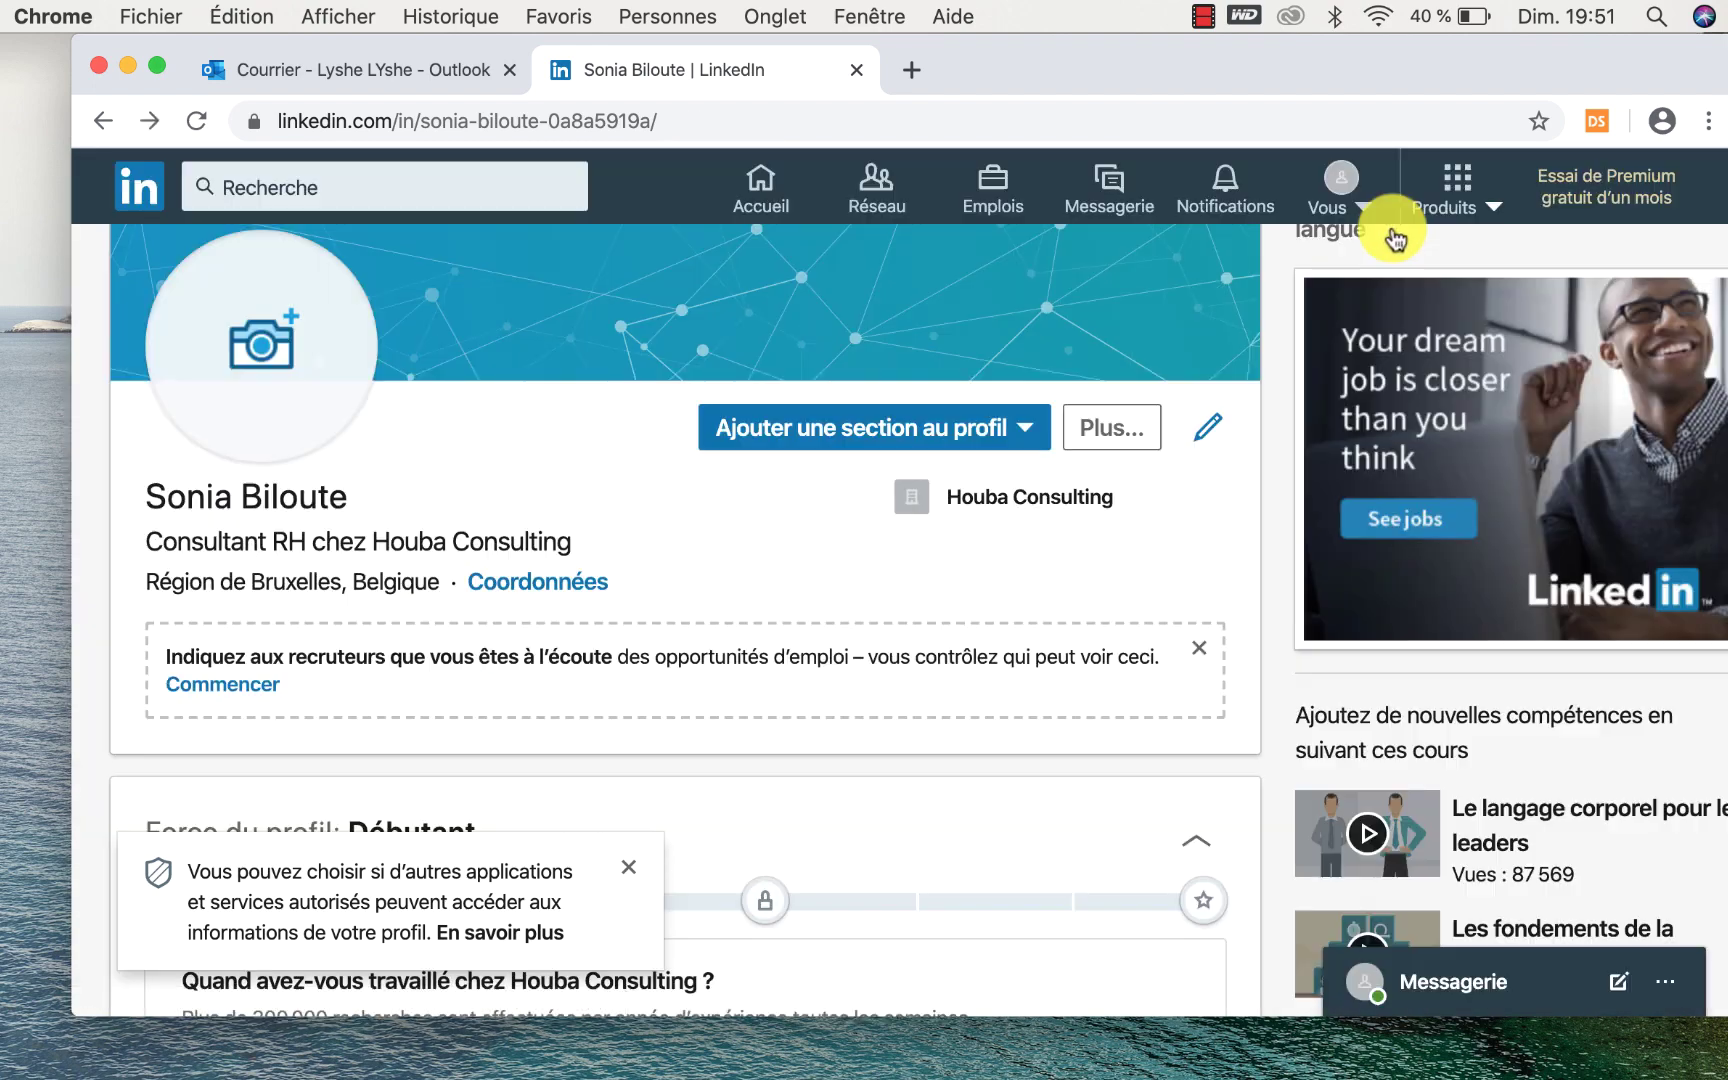
scroll(892, 545, "down", 3)
scroll(892, 550, "down", 3)
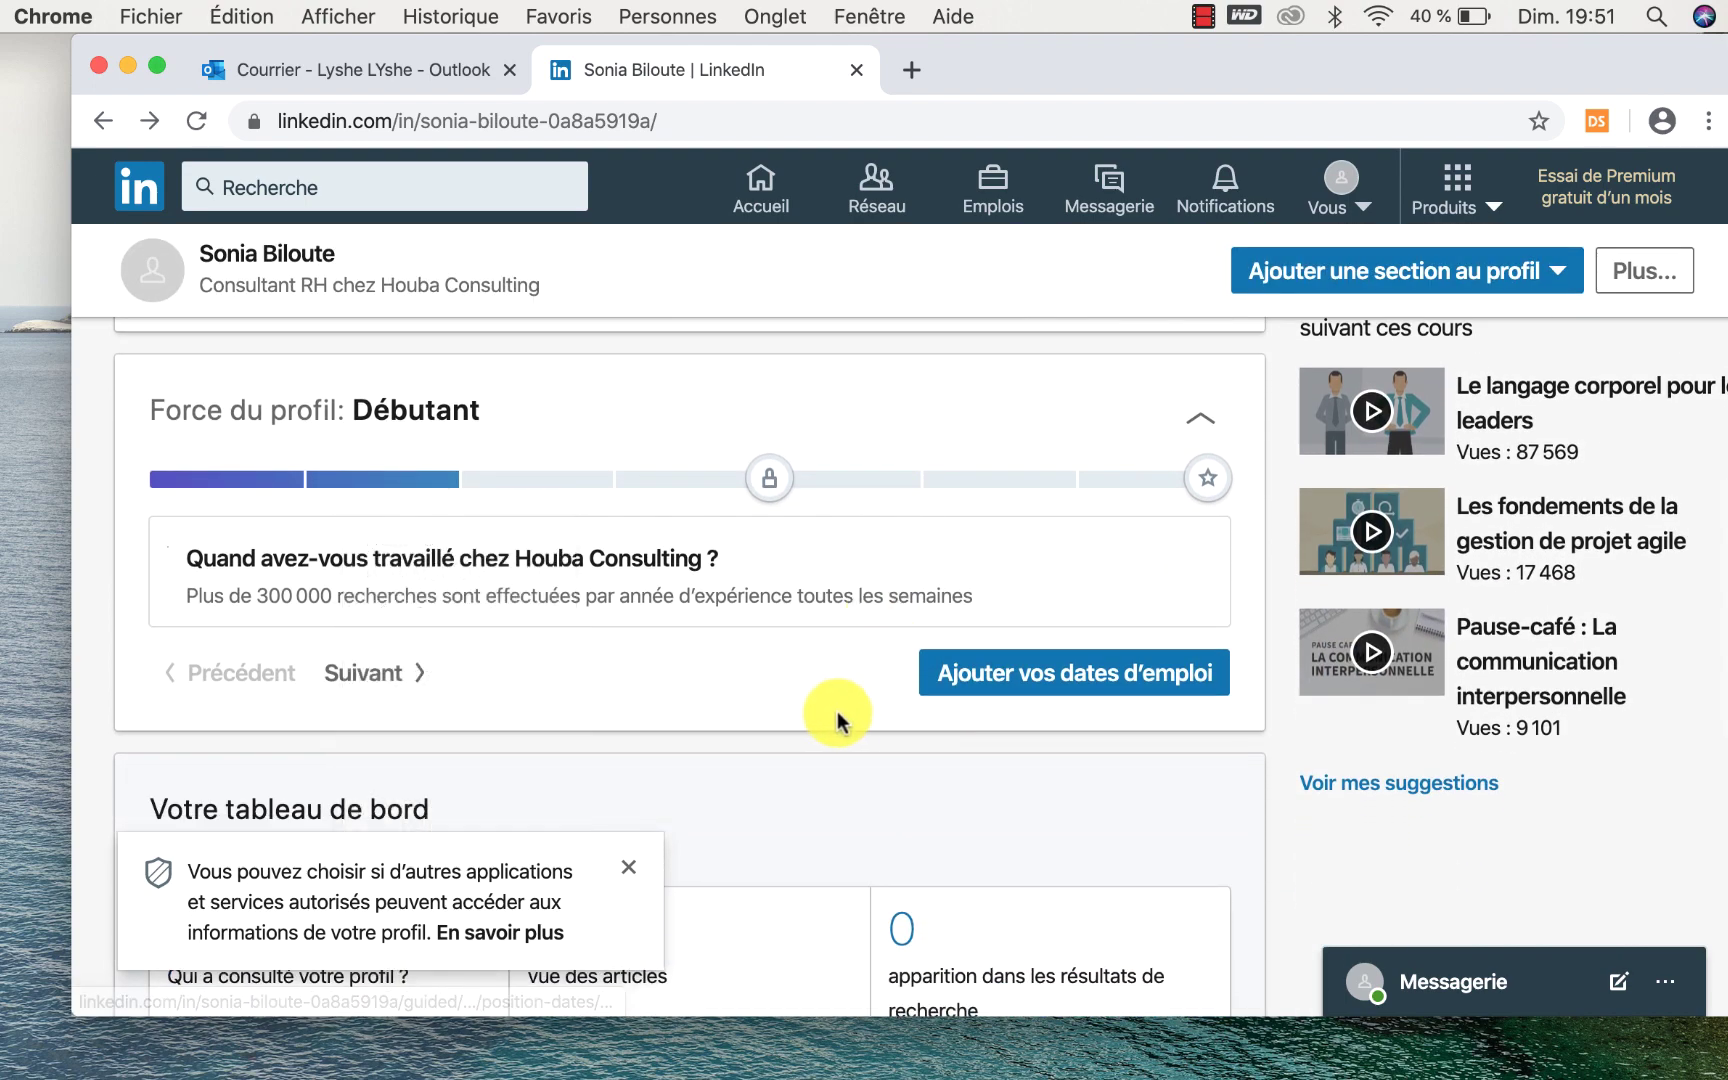
scroll(835, 720, "down", 5)
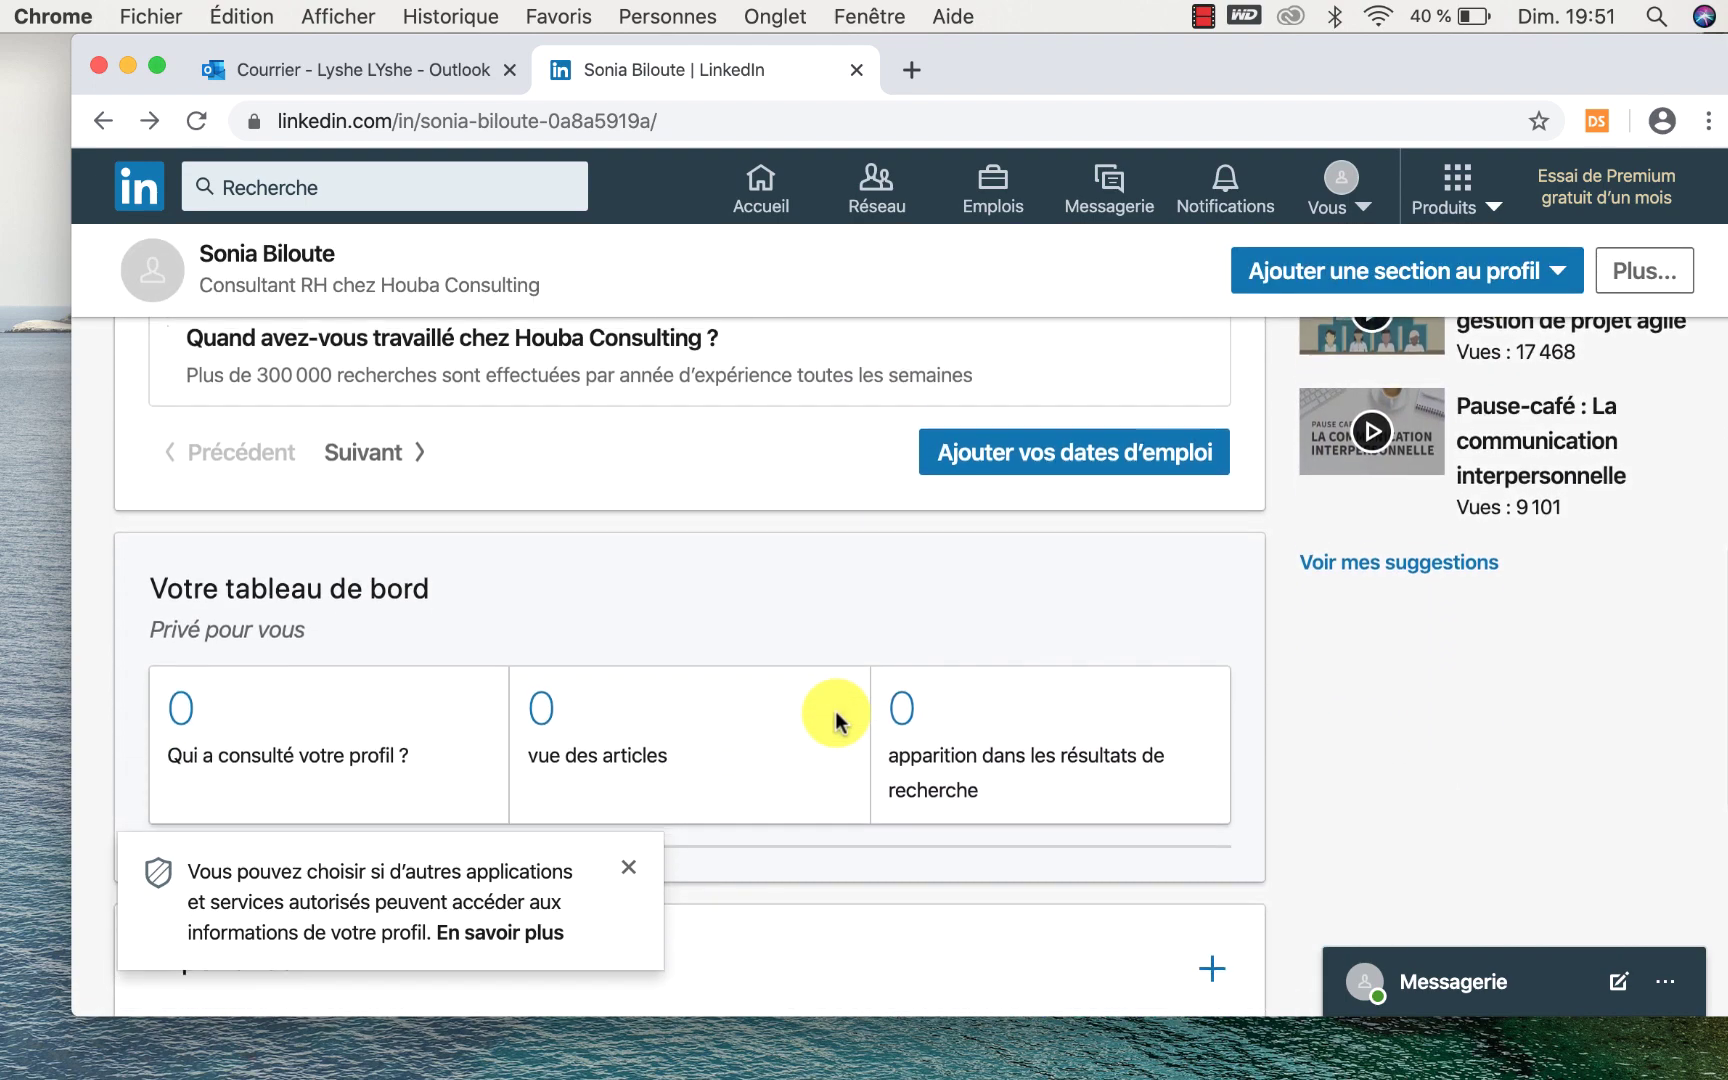
scroll(835, 720, "down", 3)
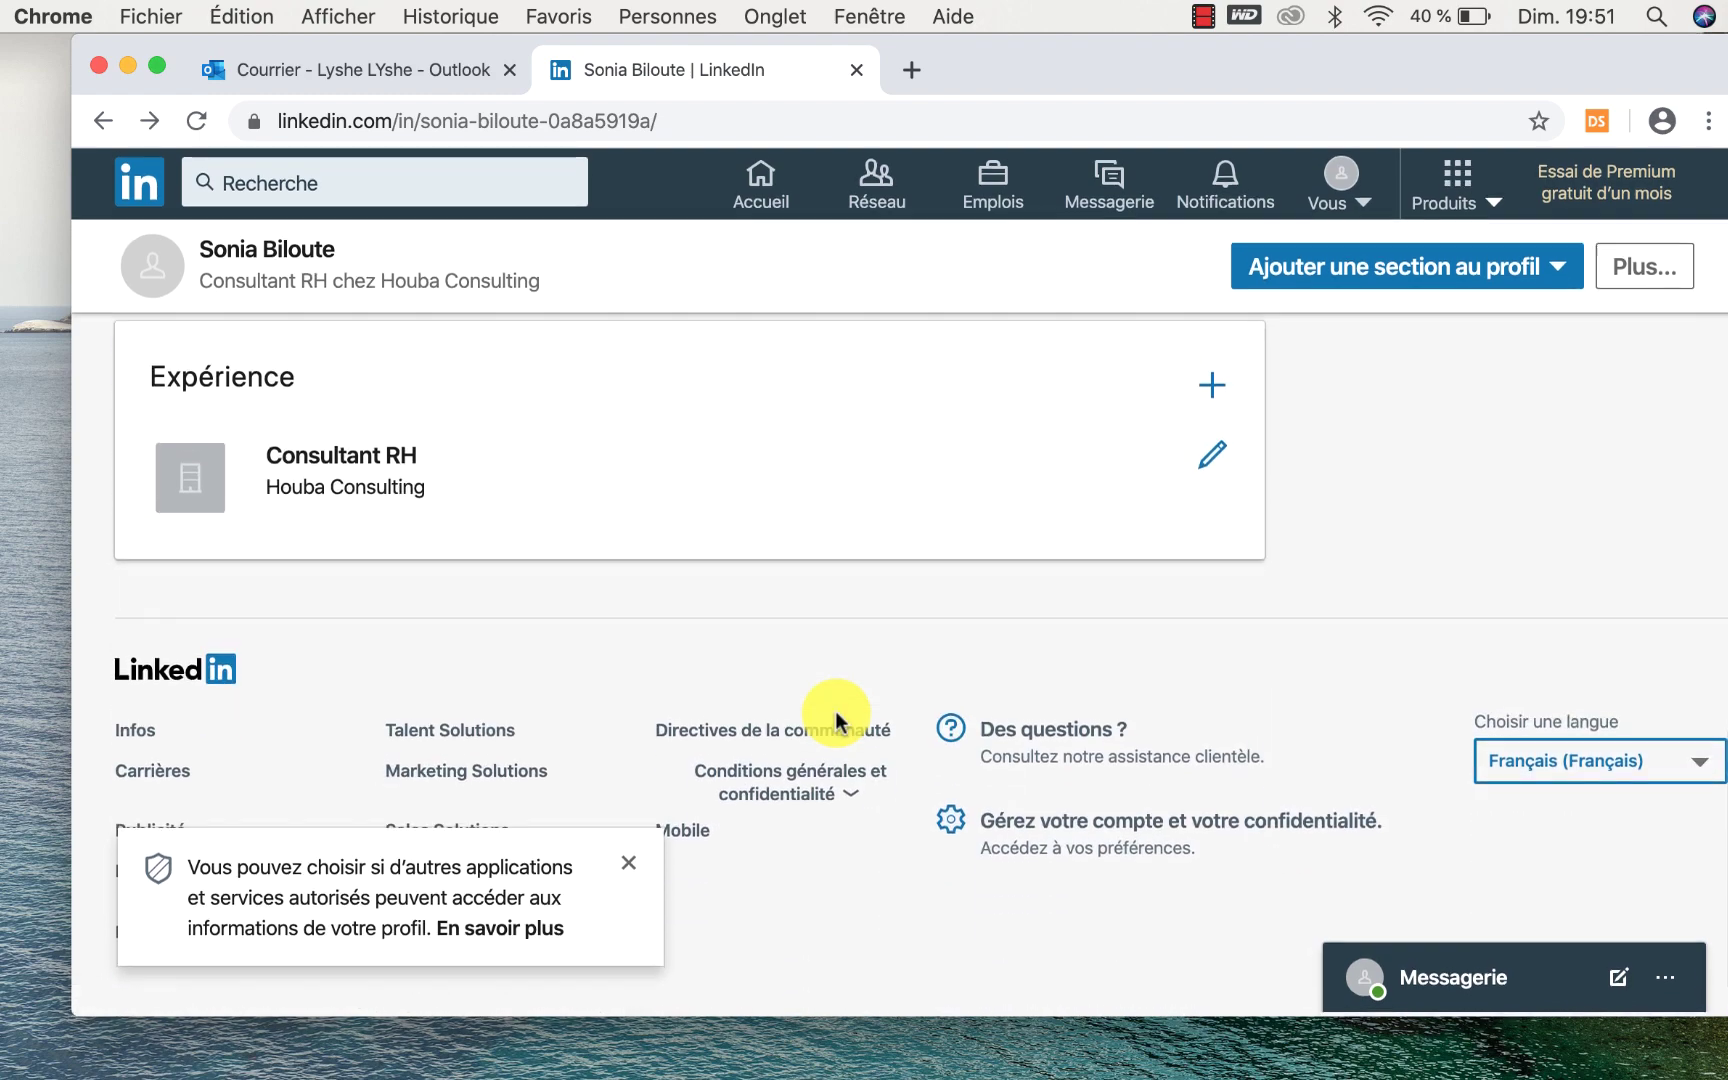
scroll(835, 728, "up", 2)
scroll(835, 728, "up", 8)
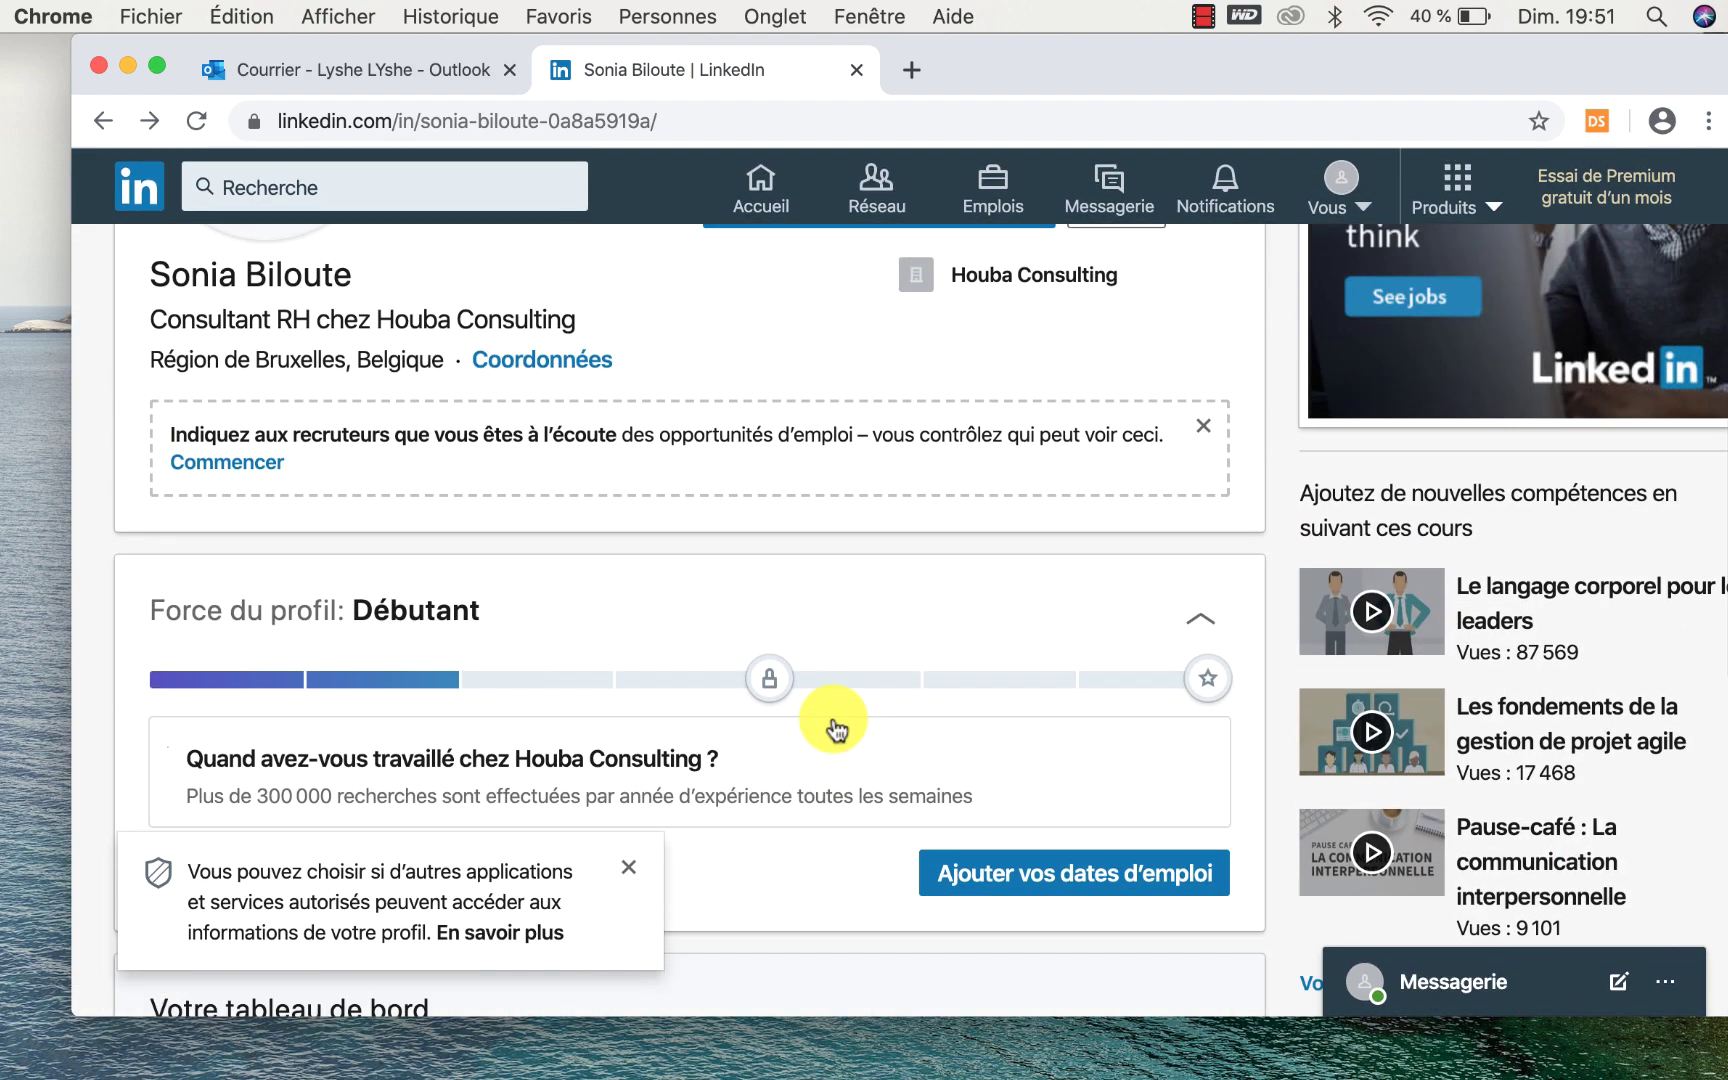
scroll(832, 724, "up", 2)
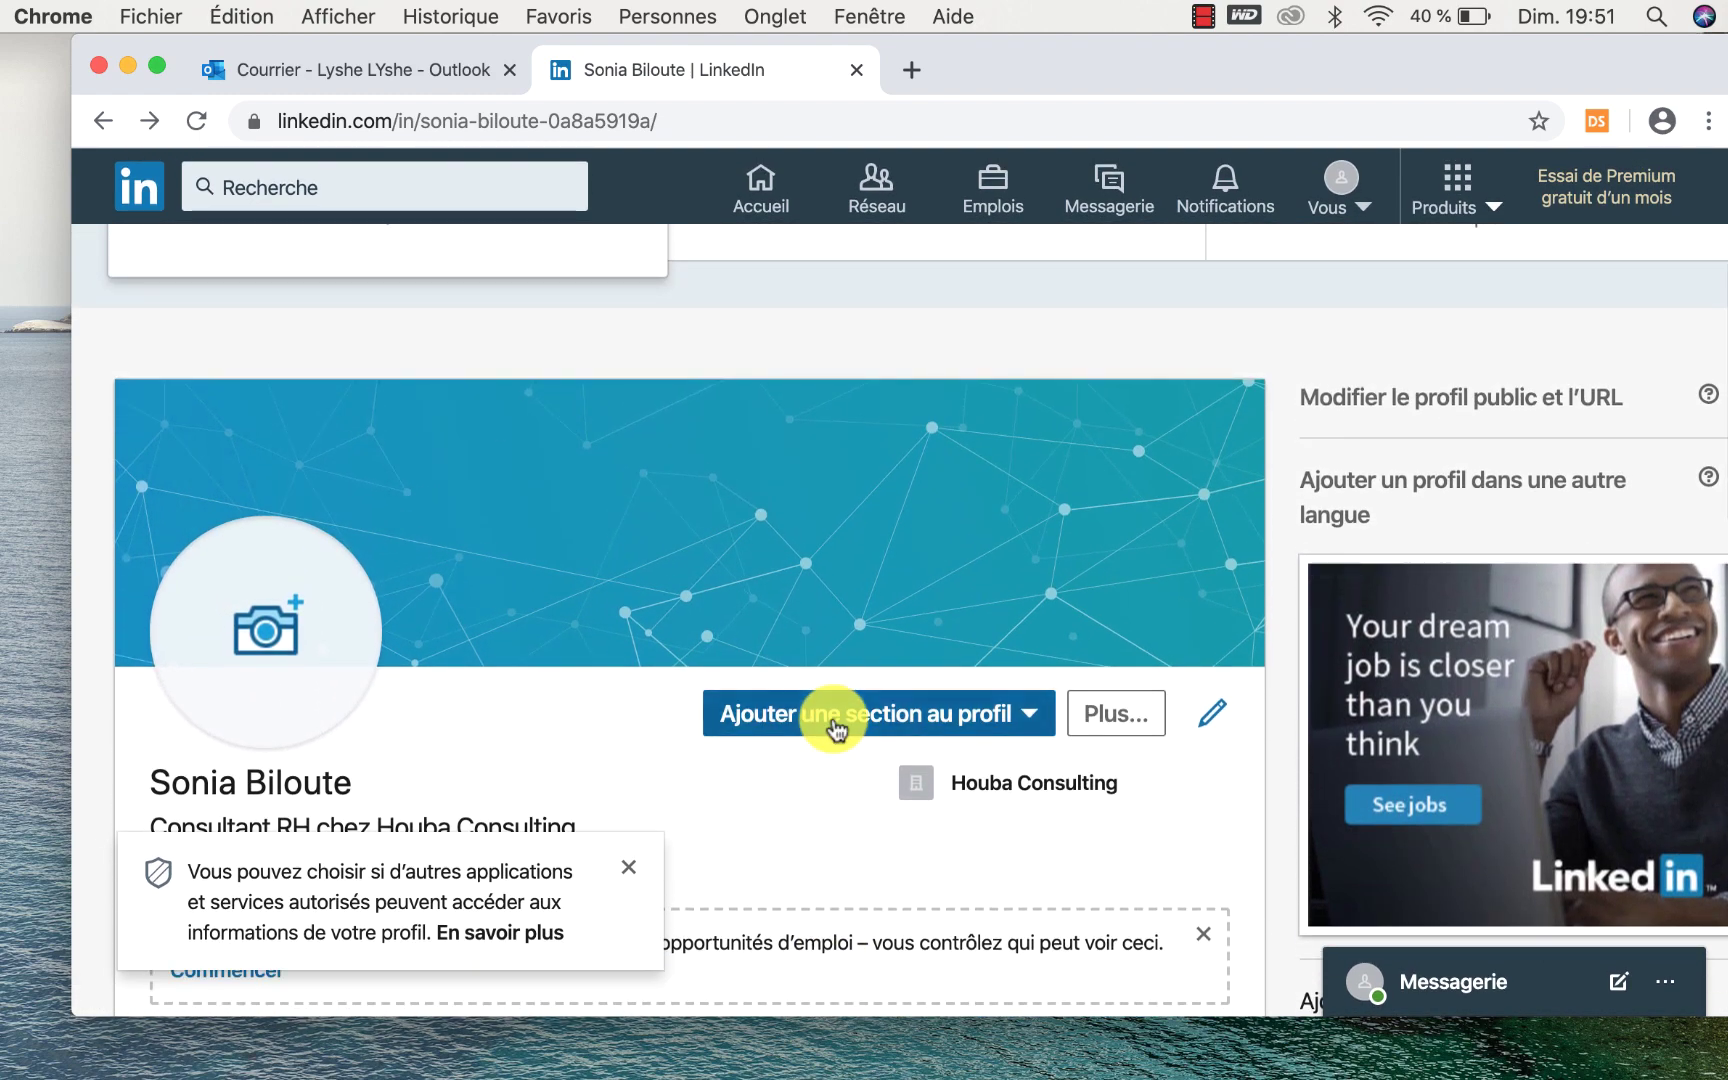
scroll(829, 721, "up", 2)
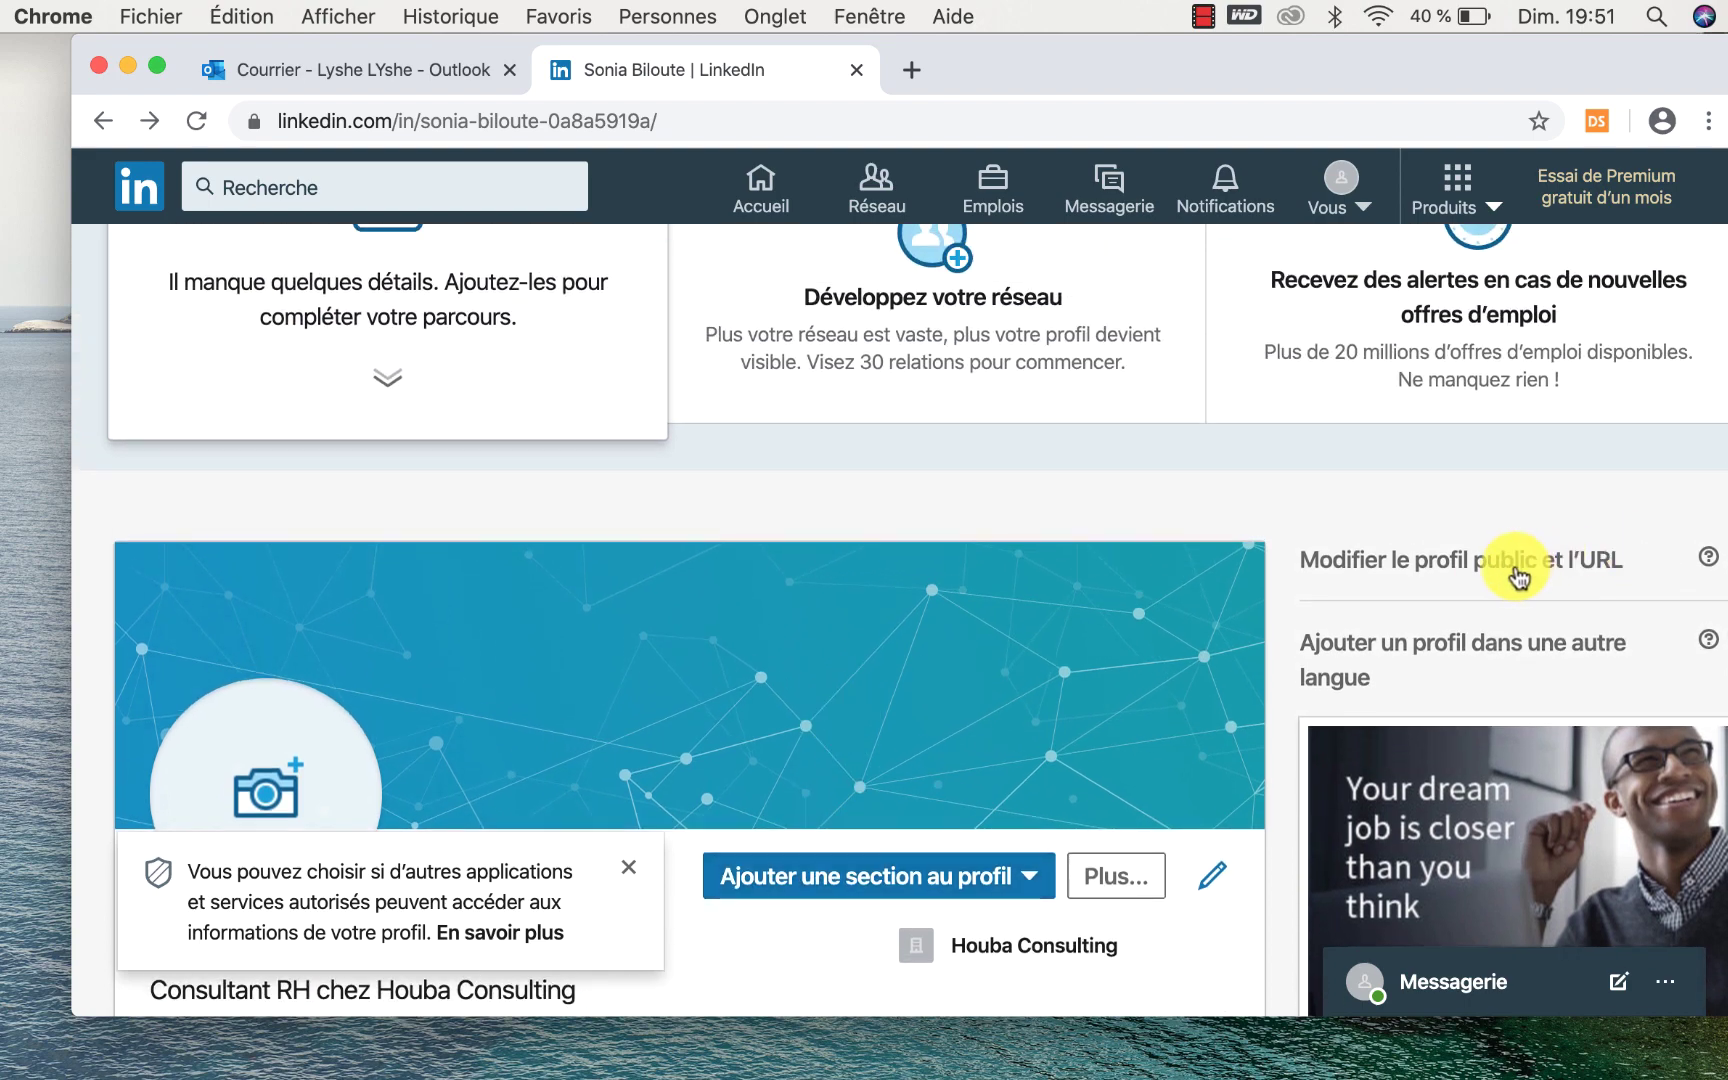
left_click(1577, 556)
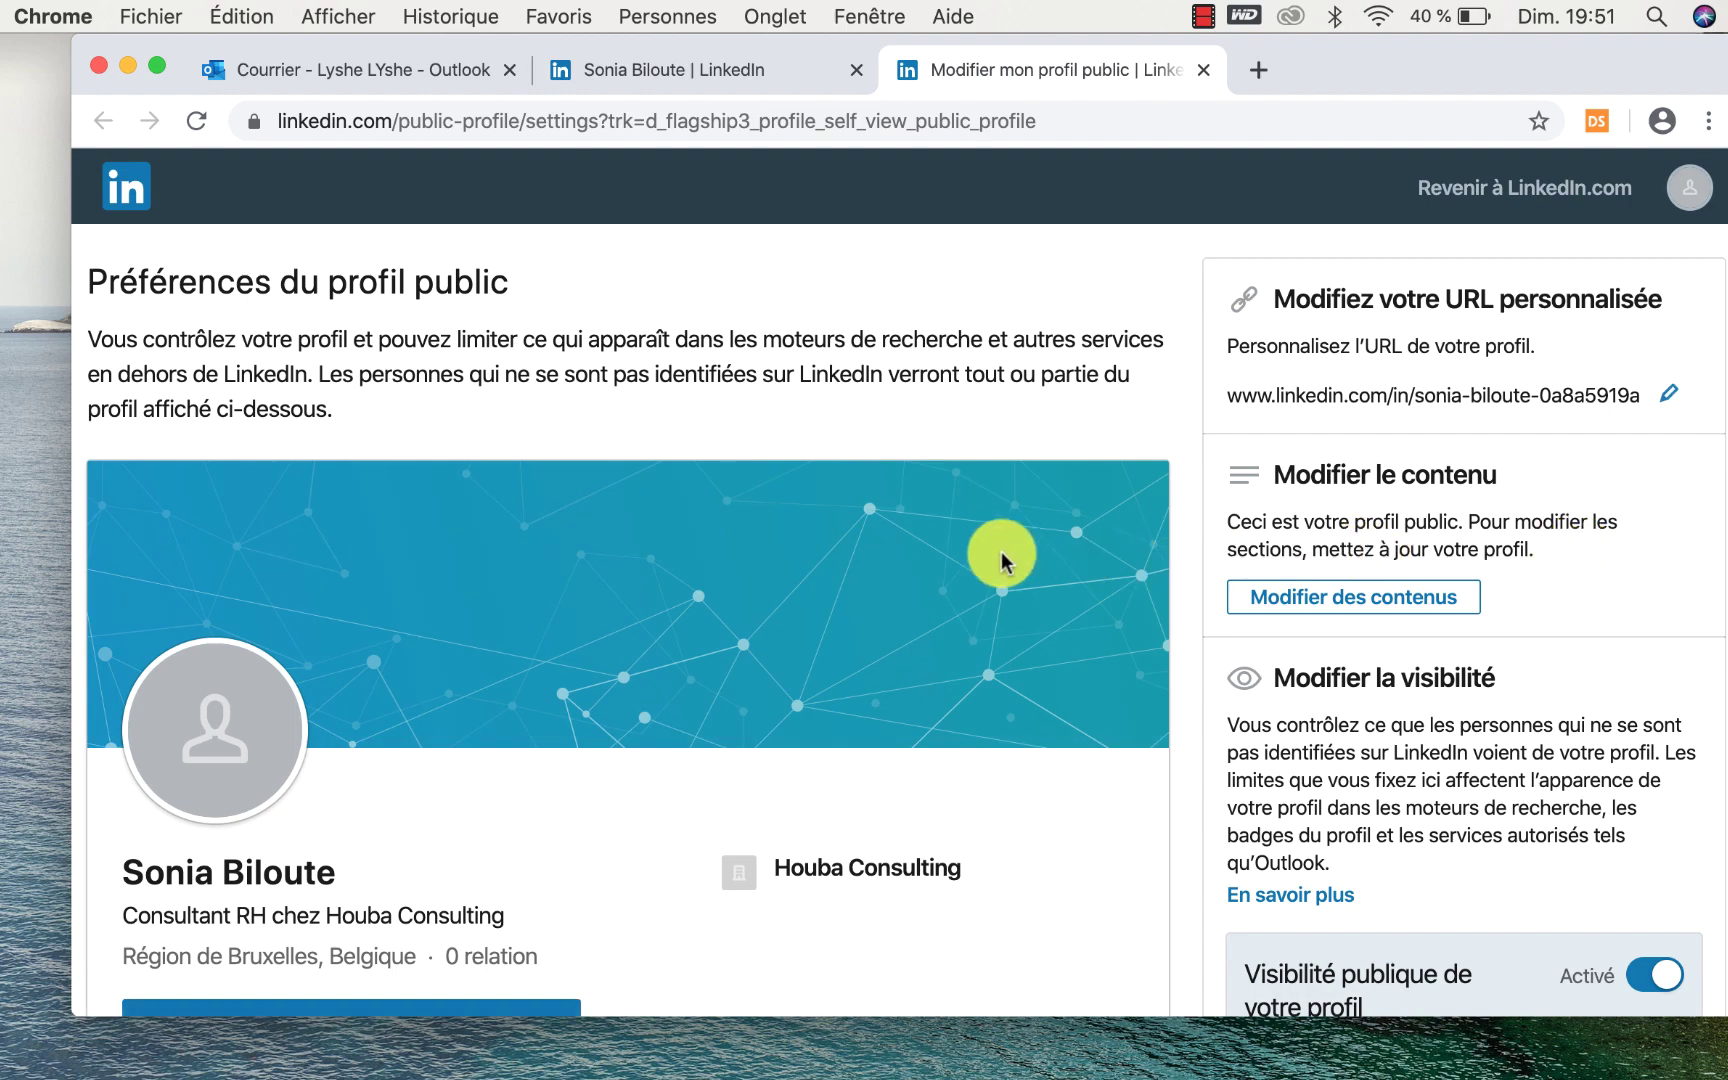
scroll(1003, 555, "down", 3)
scroll(1003, 560, "down", 2)
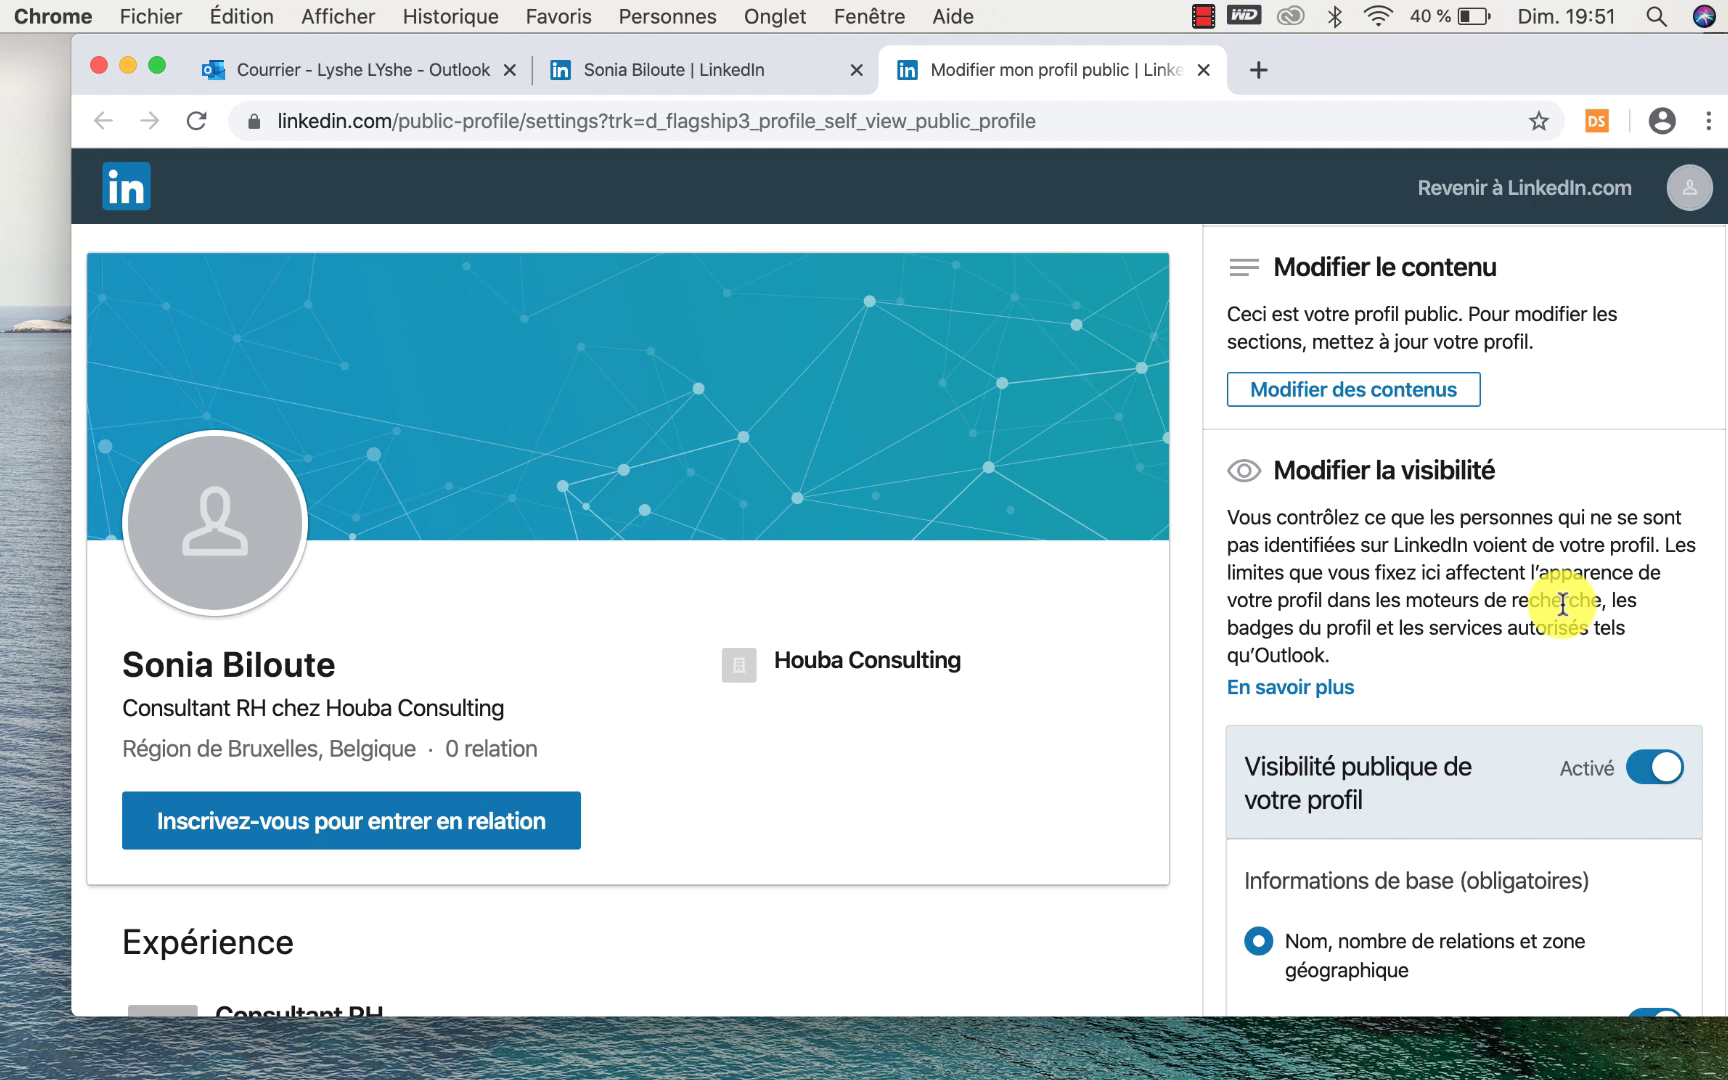
scroll(1562, 604, "down", 3)
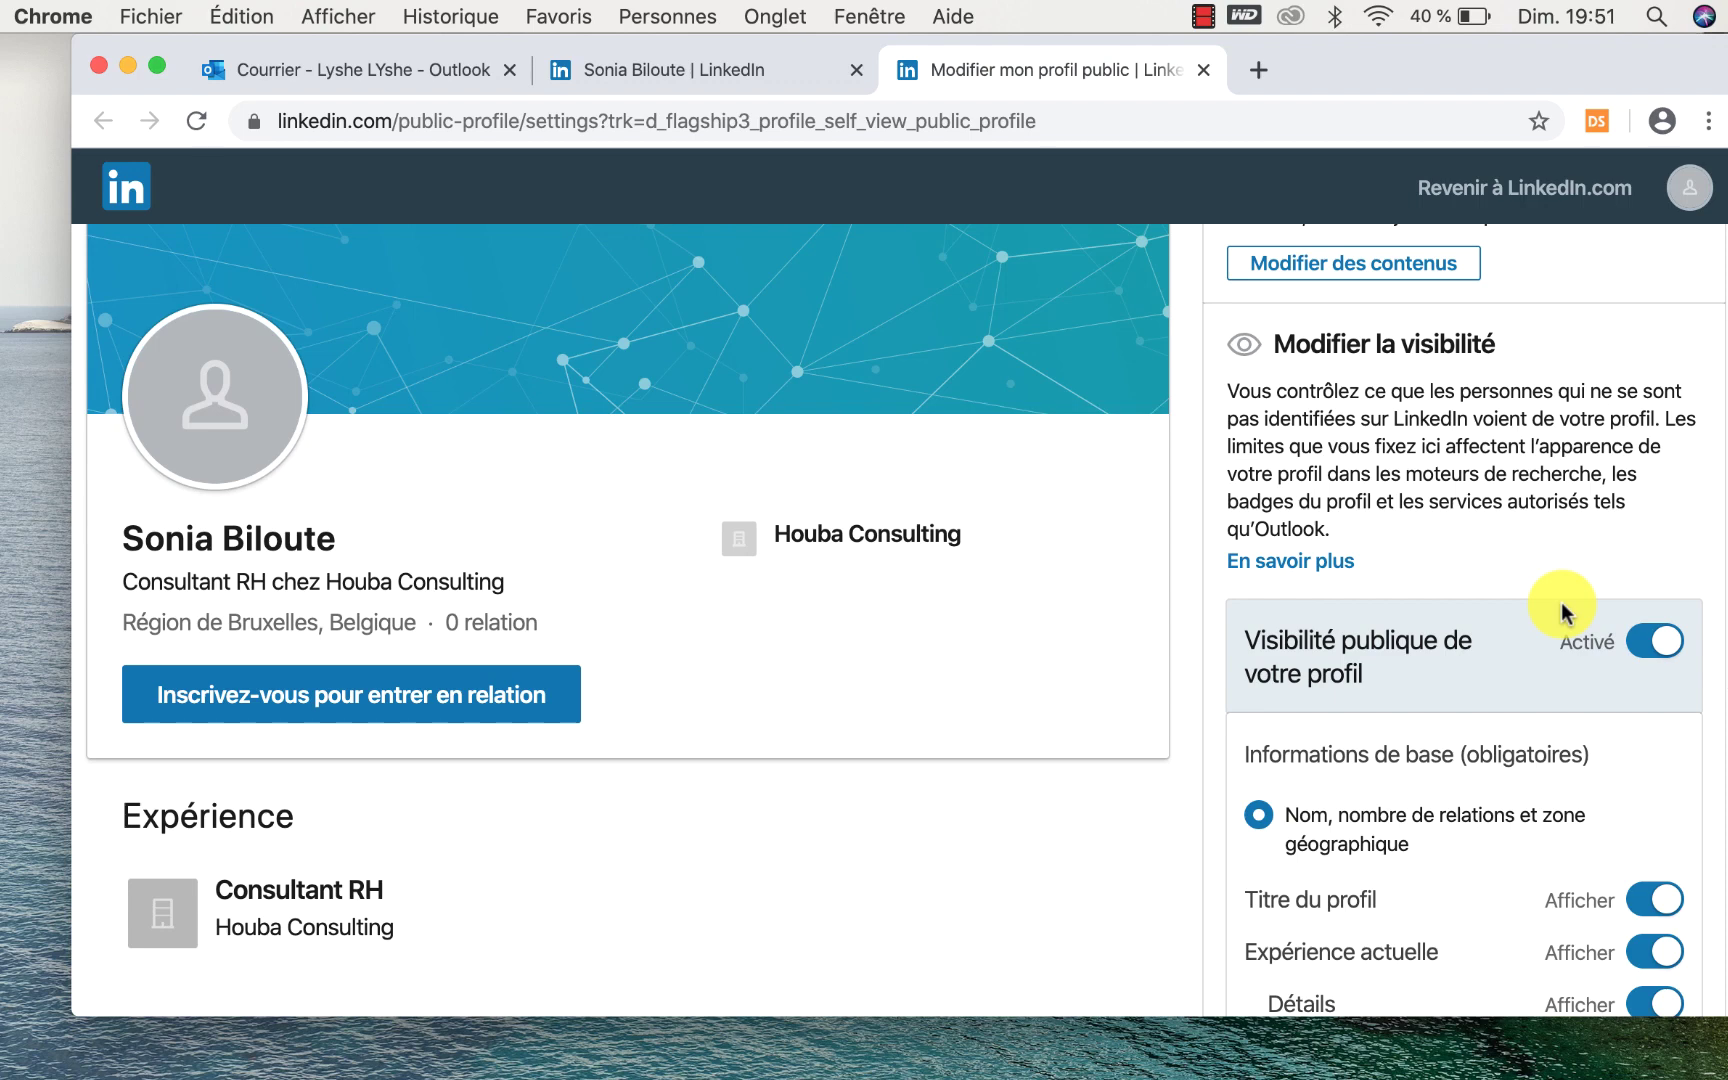
scroll(1563, 610, "down", 5)
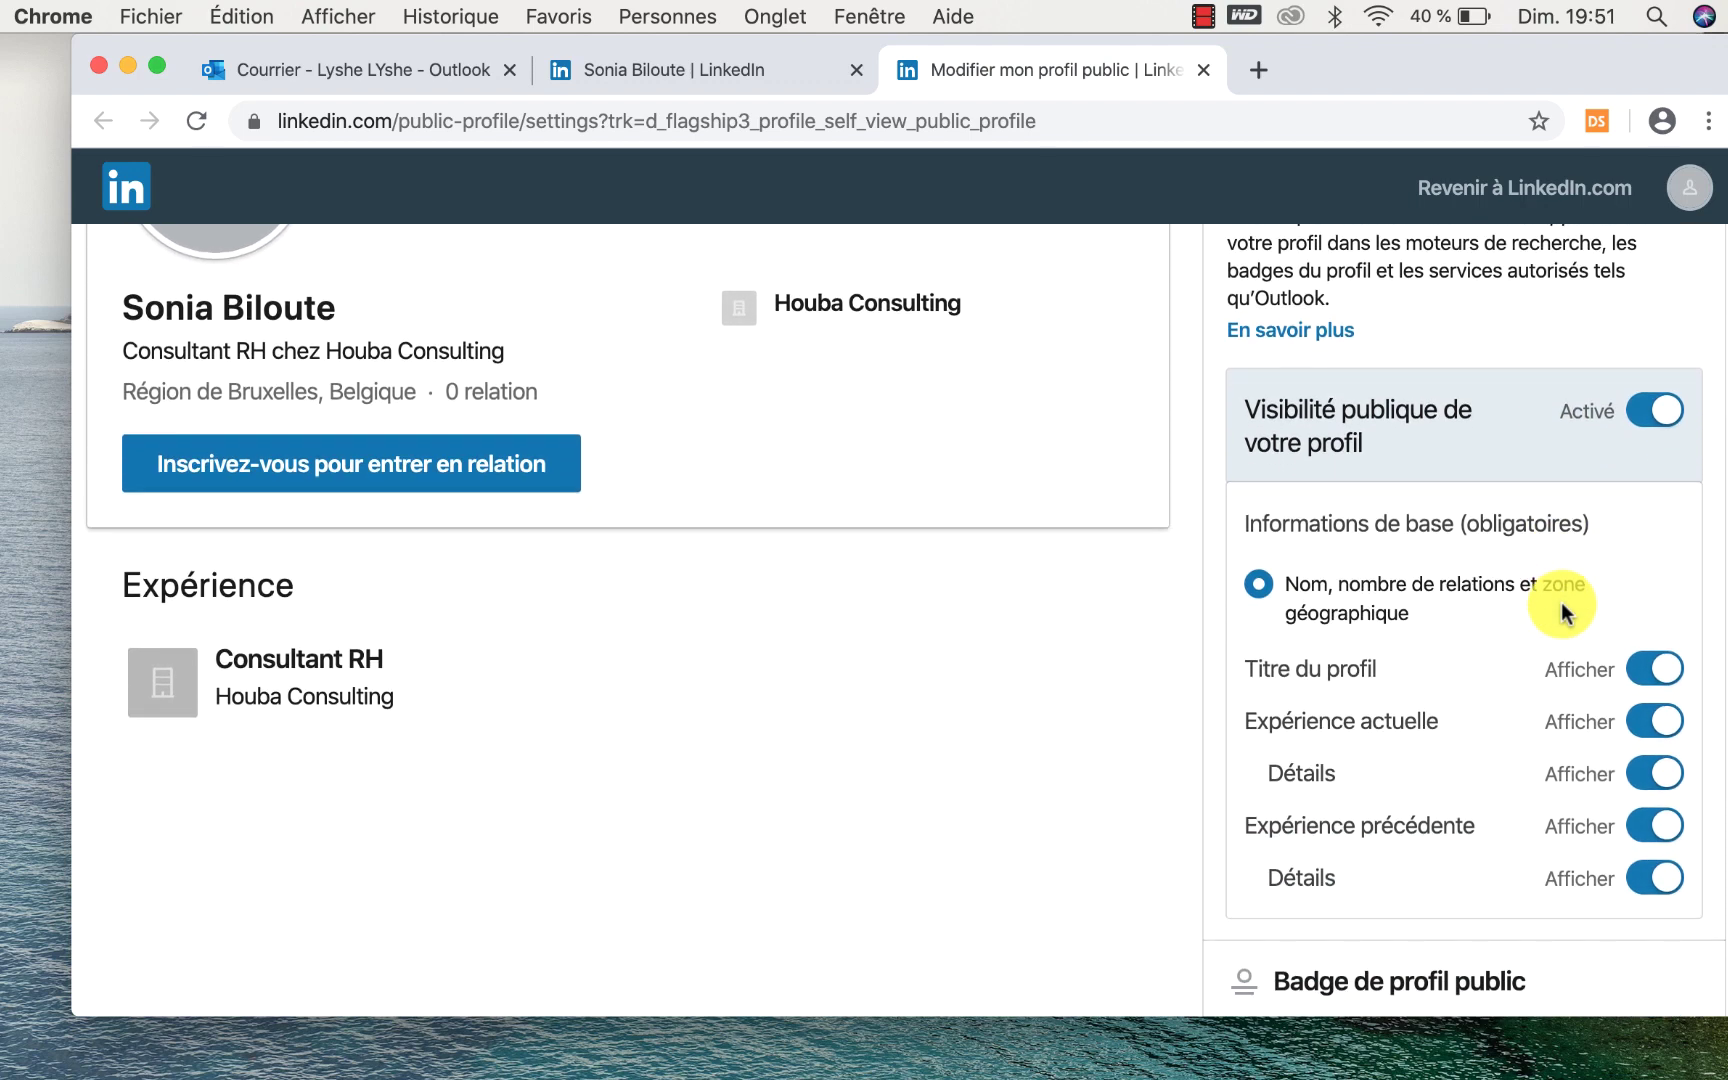
scroll(1561, 602, "down", 5)
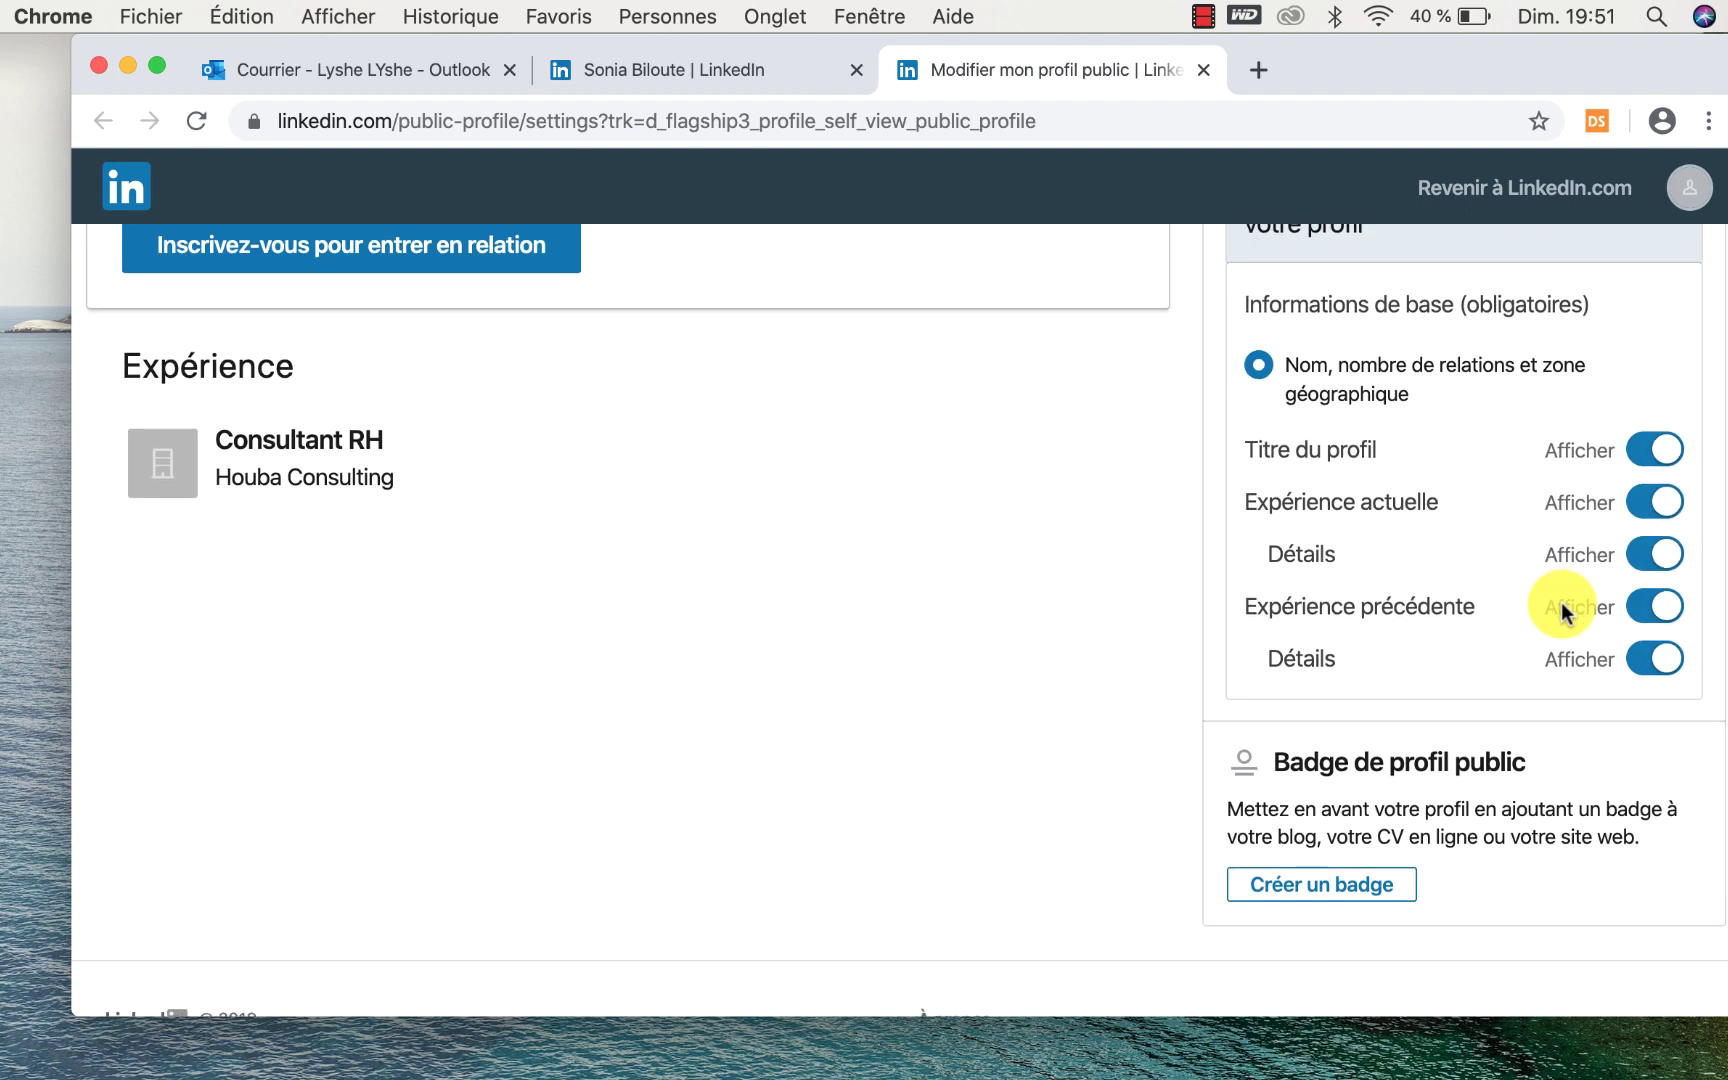
scroll(1563, 610, "up", 2)
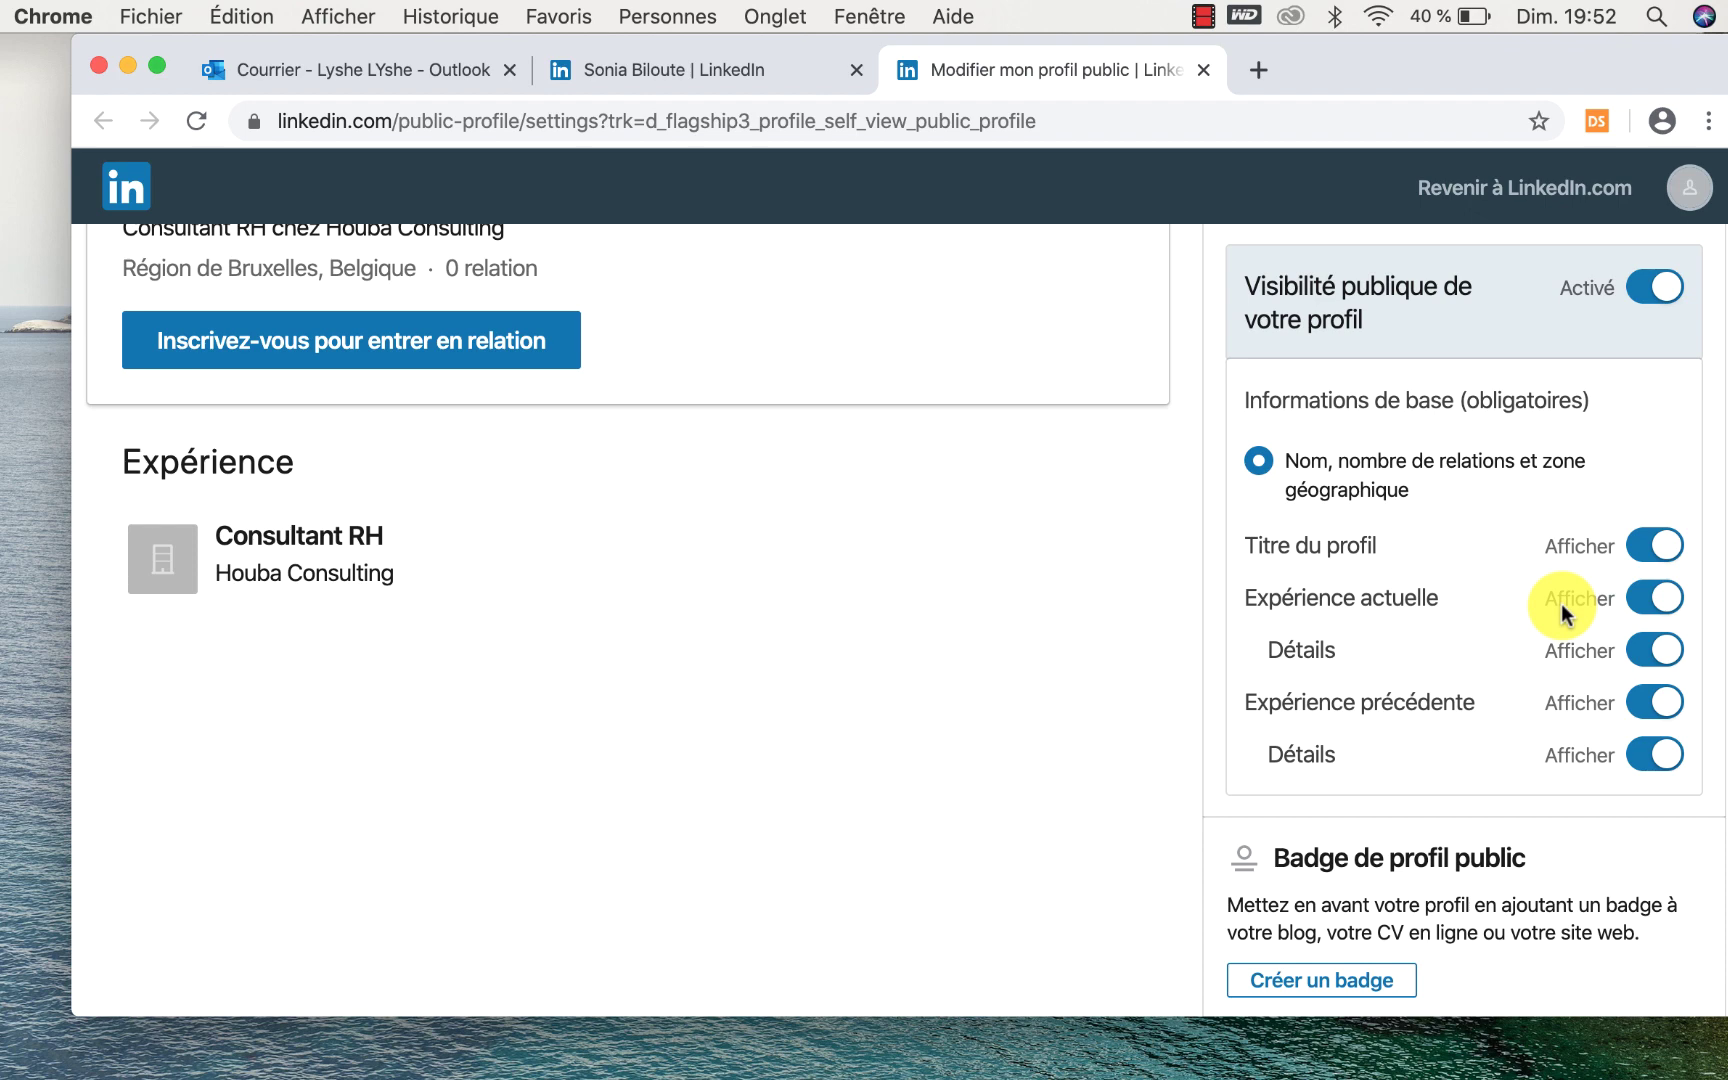
scroll(1561, 603, "up", 3)
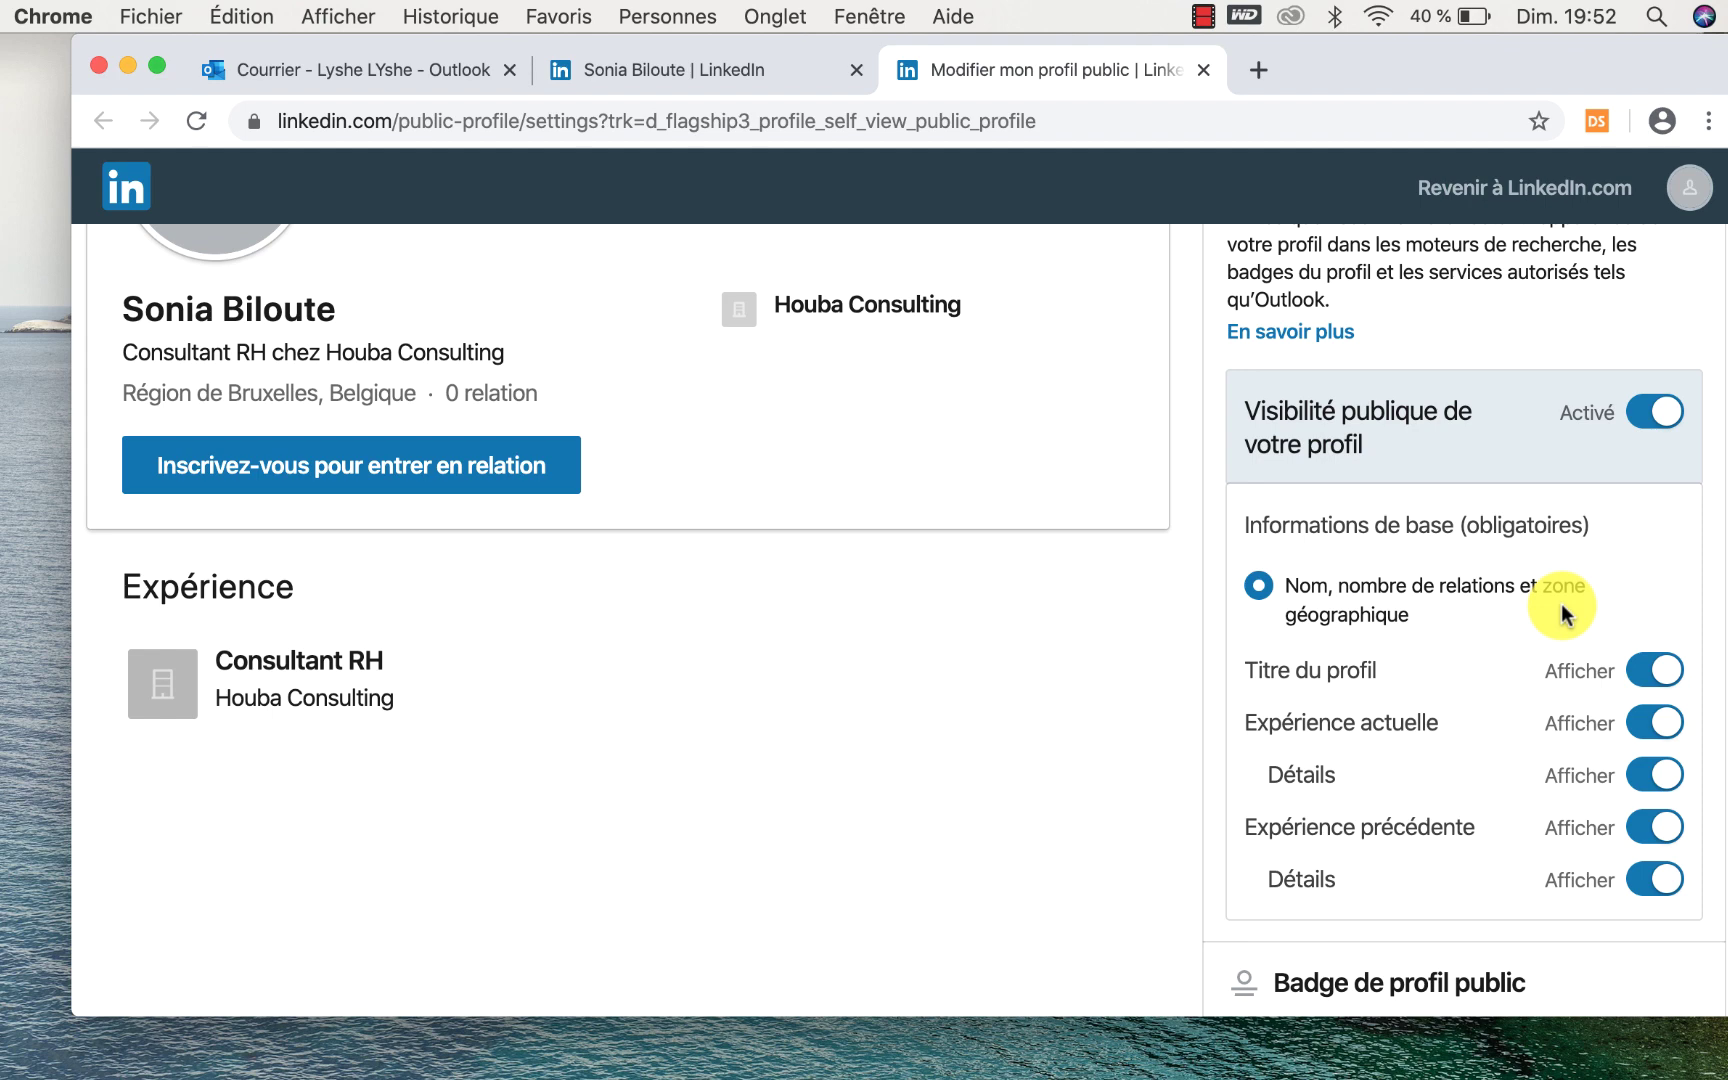
scroll(1561, 603, "up", 3)
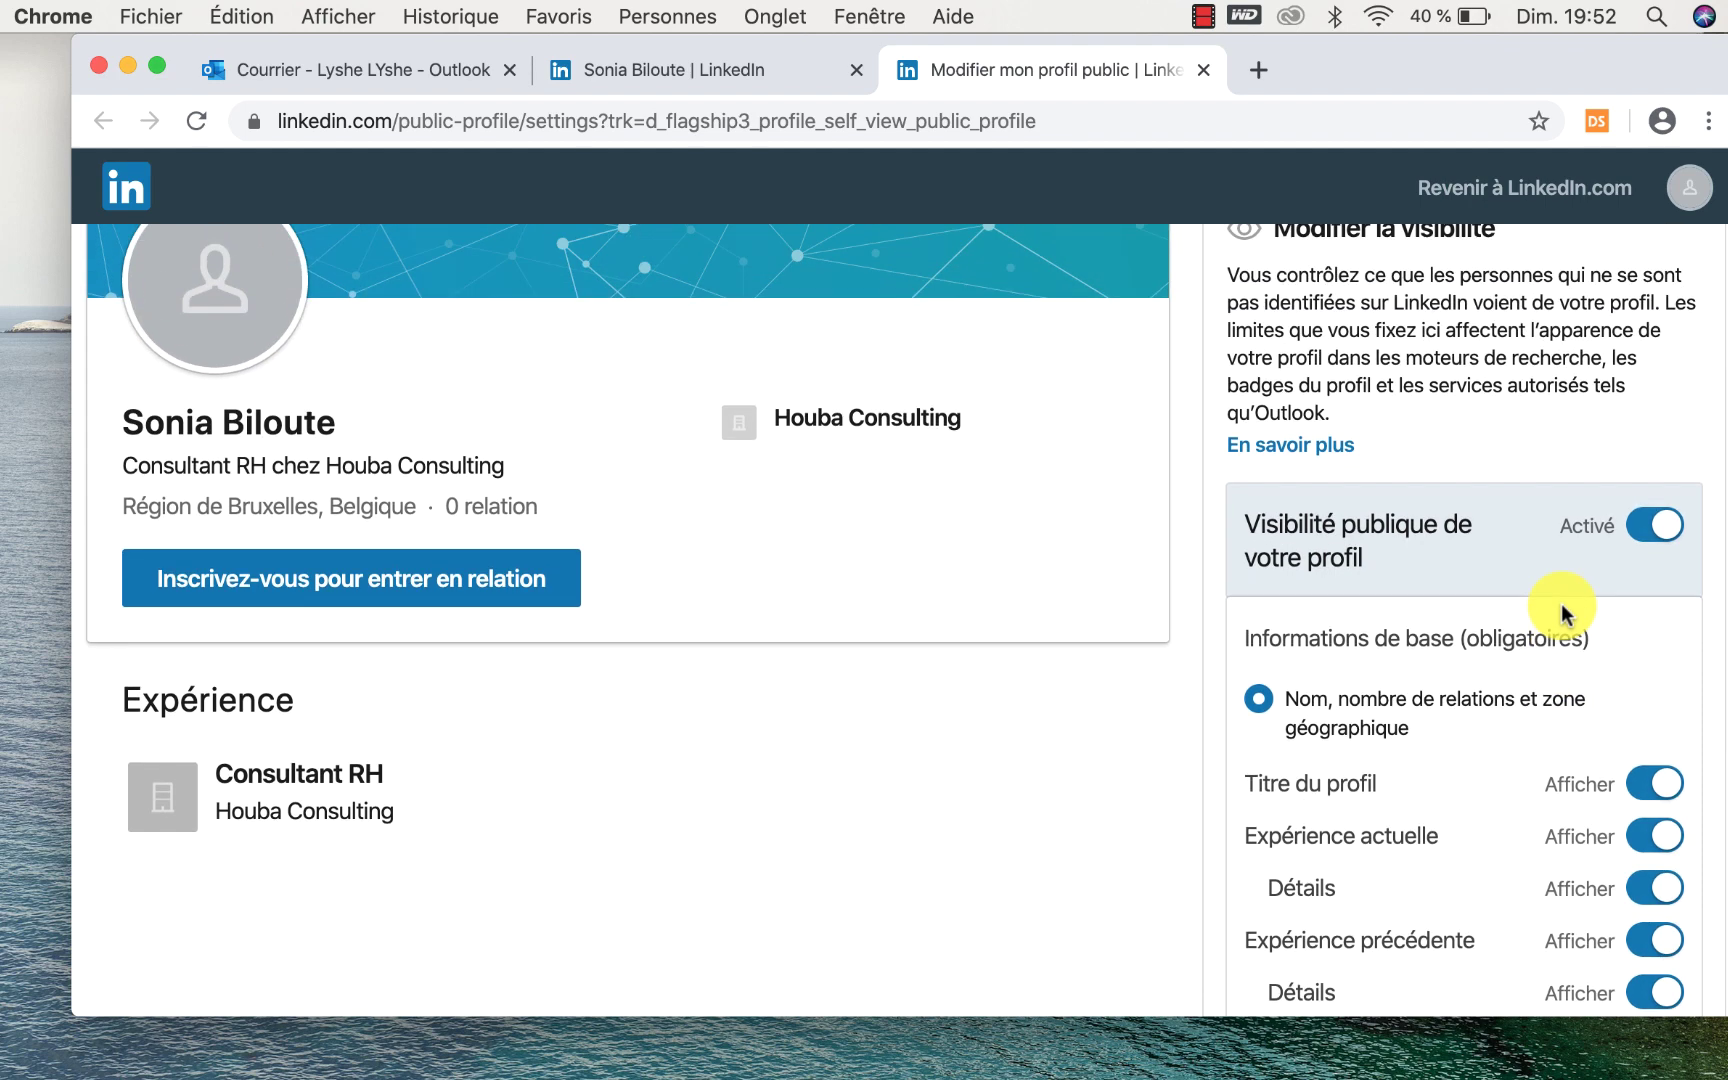
scroll(1561, 603, "up", 3)
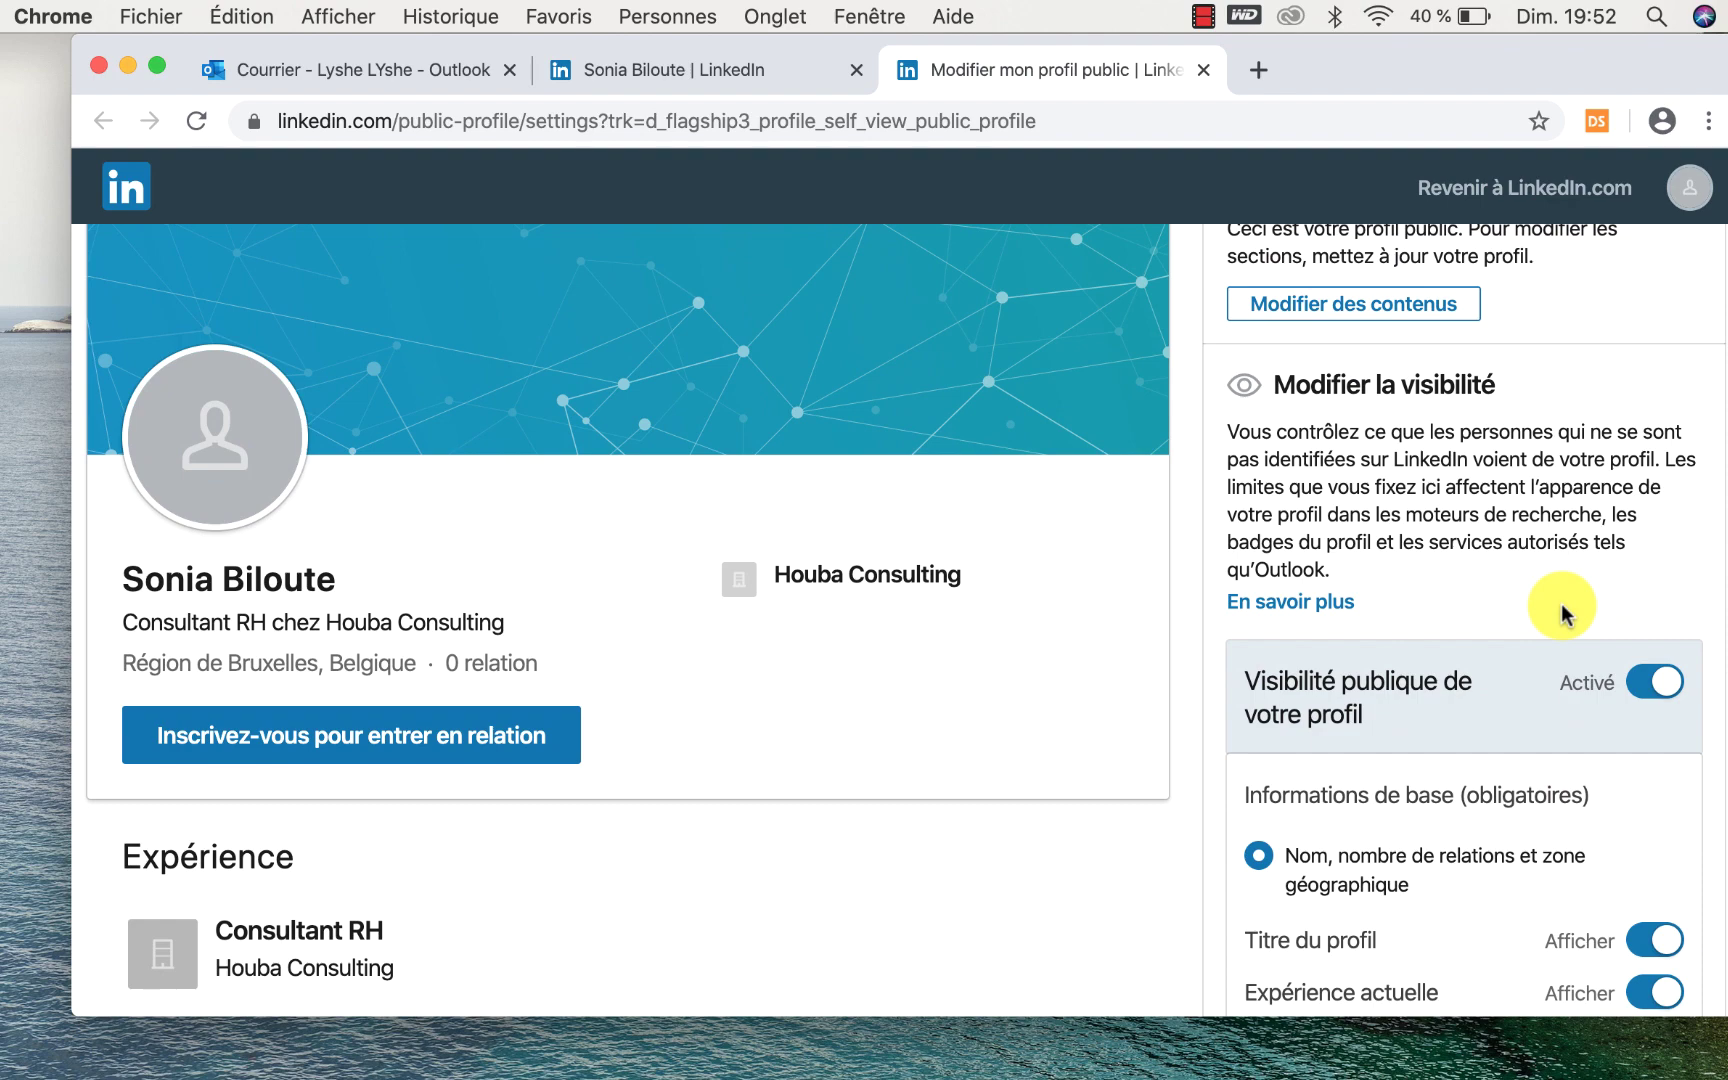
scroll(1561, 603, "up", 3)
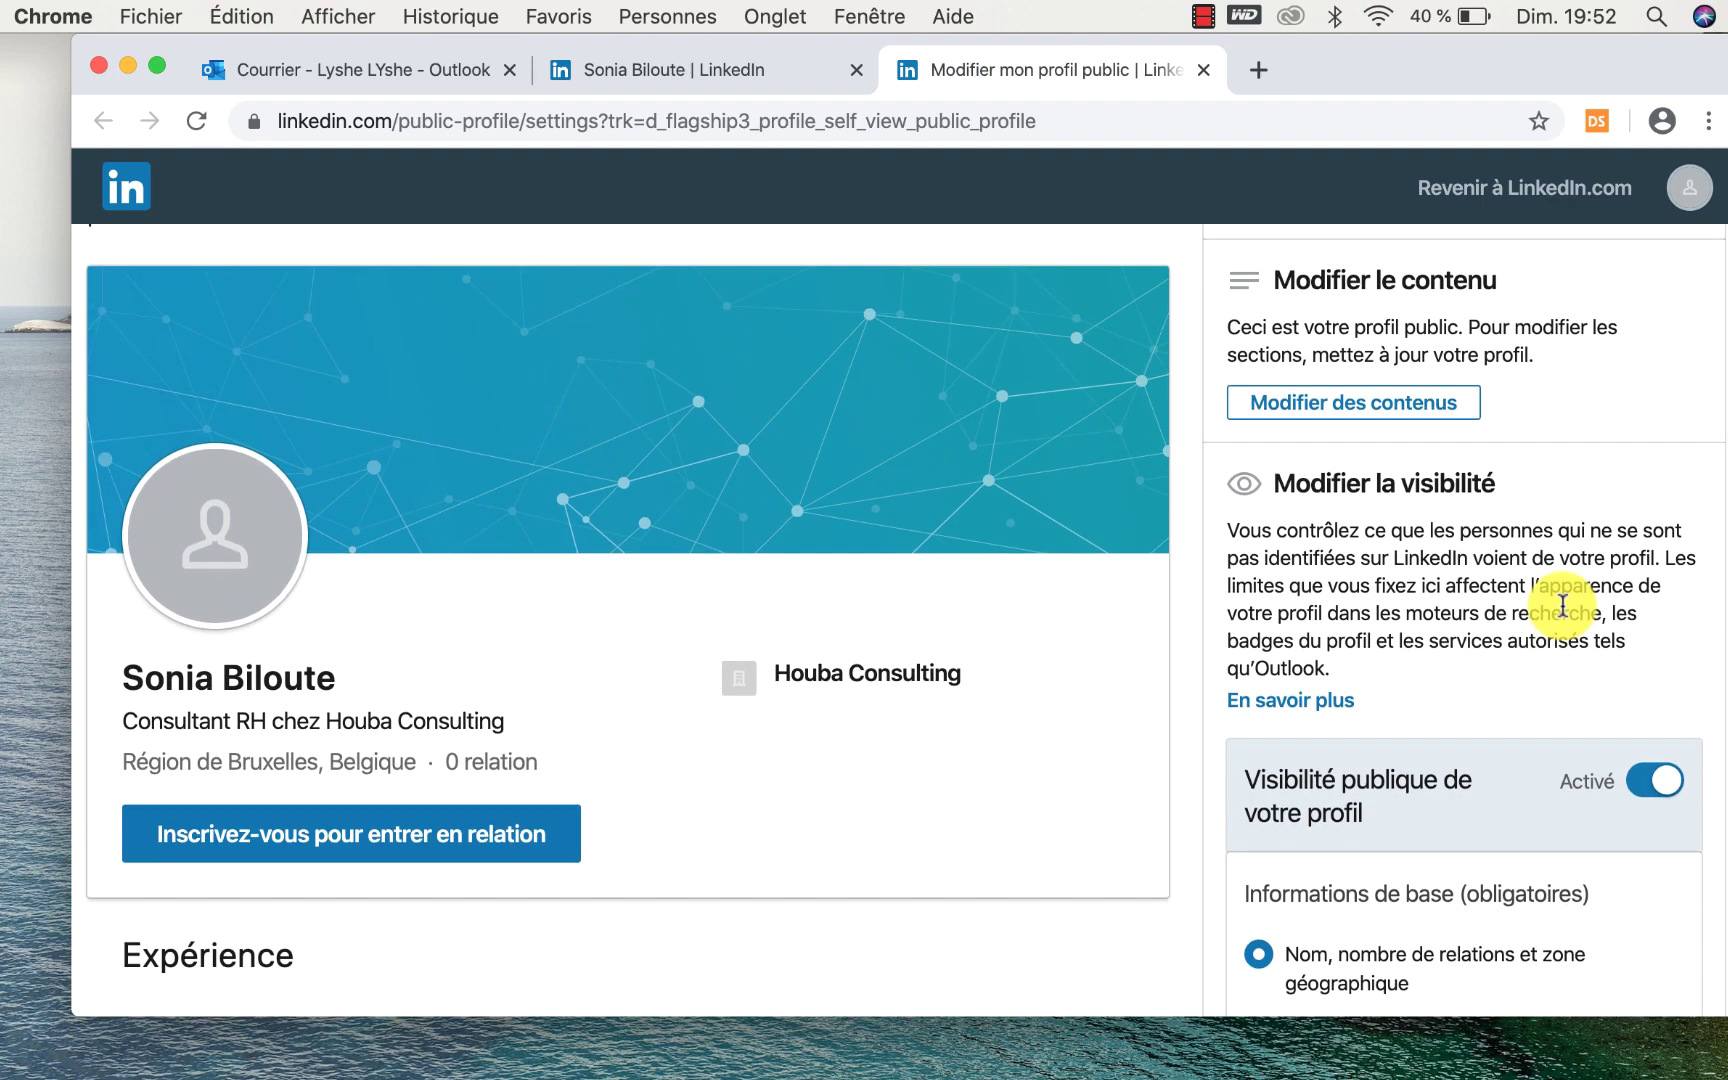
scroll(1562, 605, "up", 4)
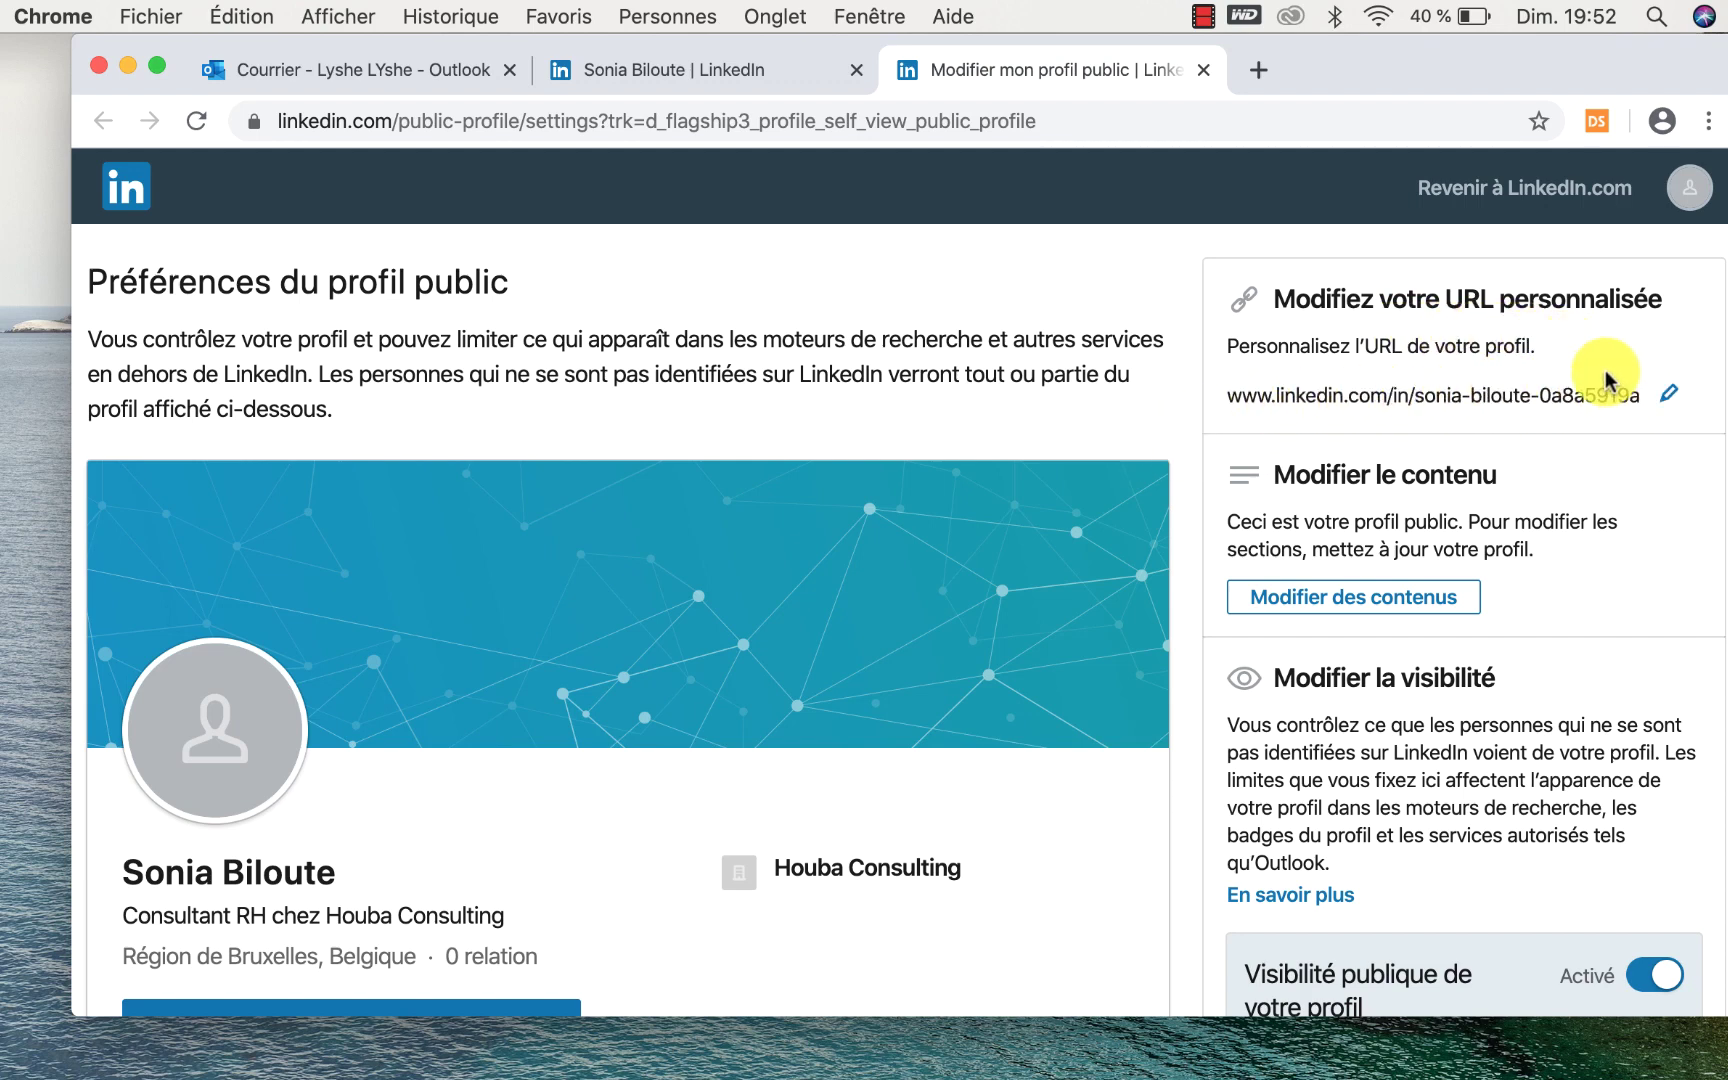
Start editing the custom profile URL, then cancel so the URL stays unchanged.
left_click(1668, 395)
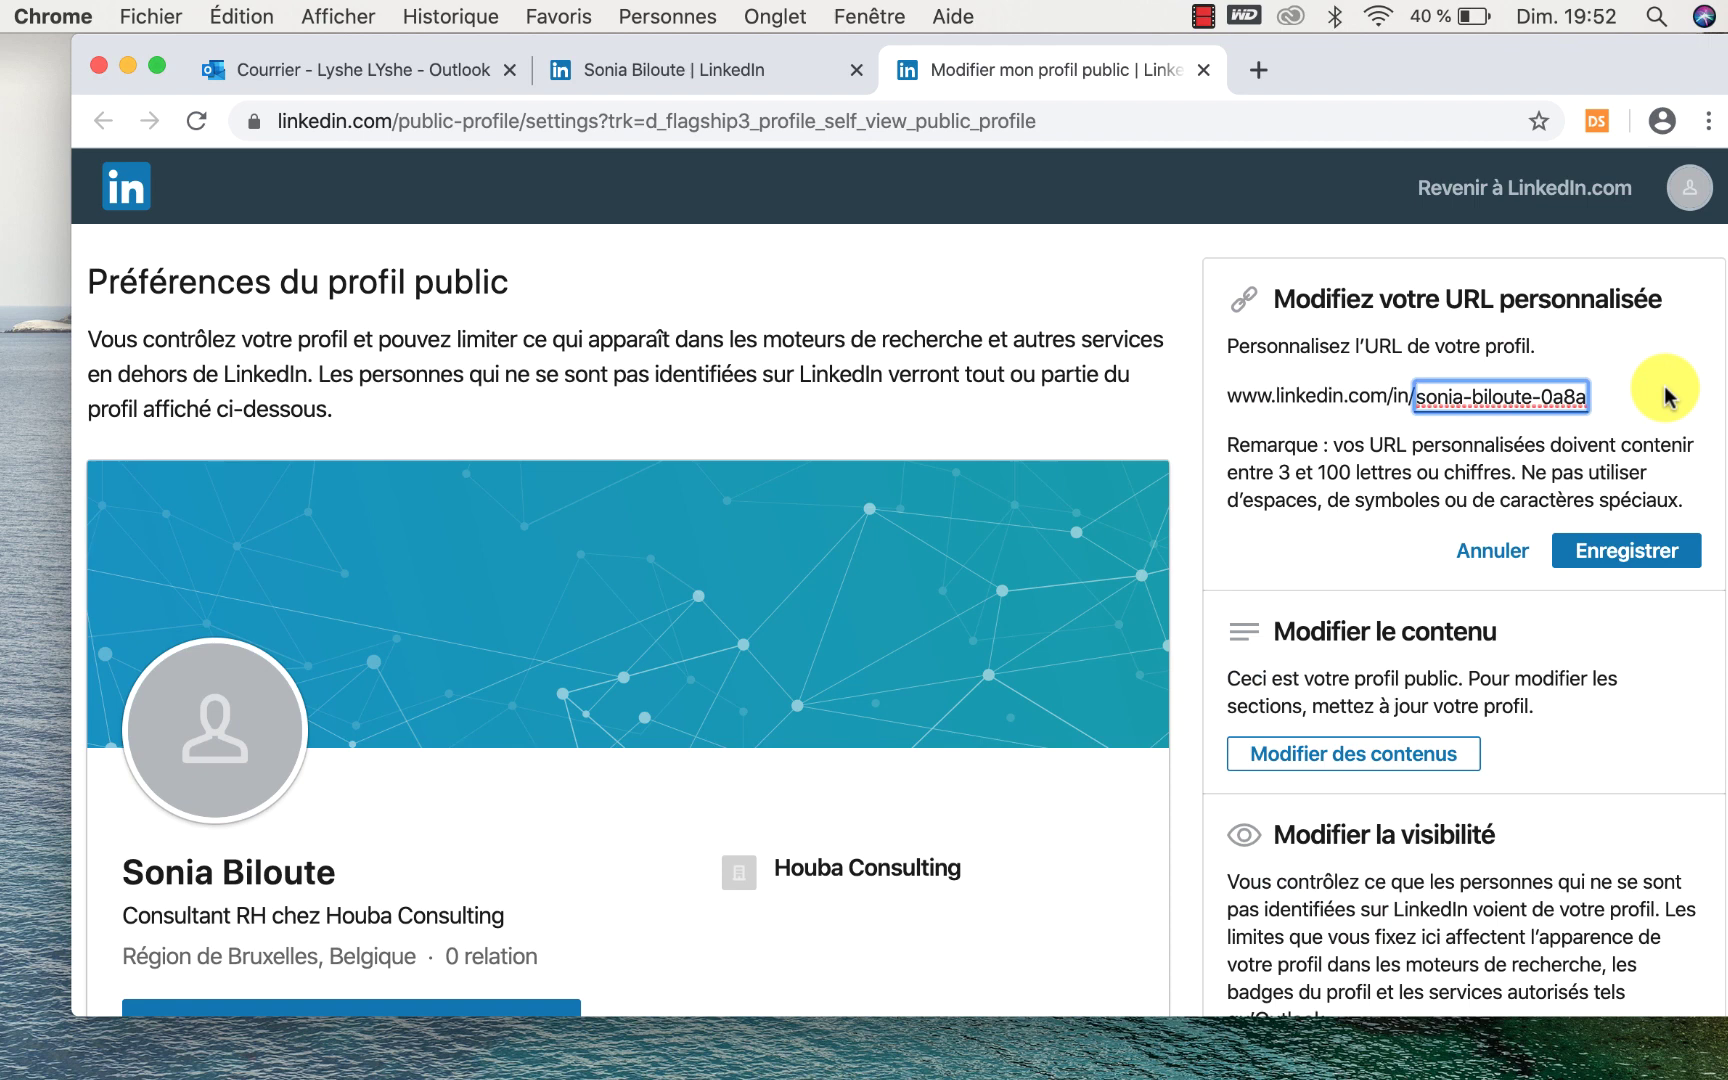
left_click(1497, 392)
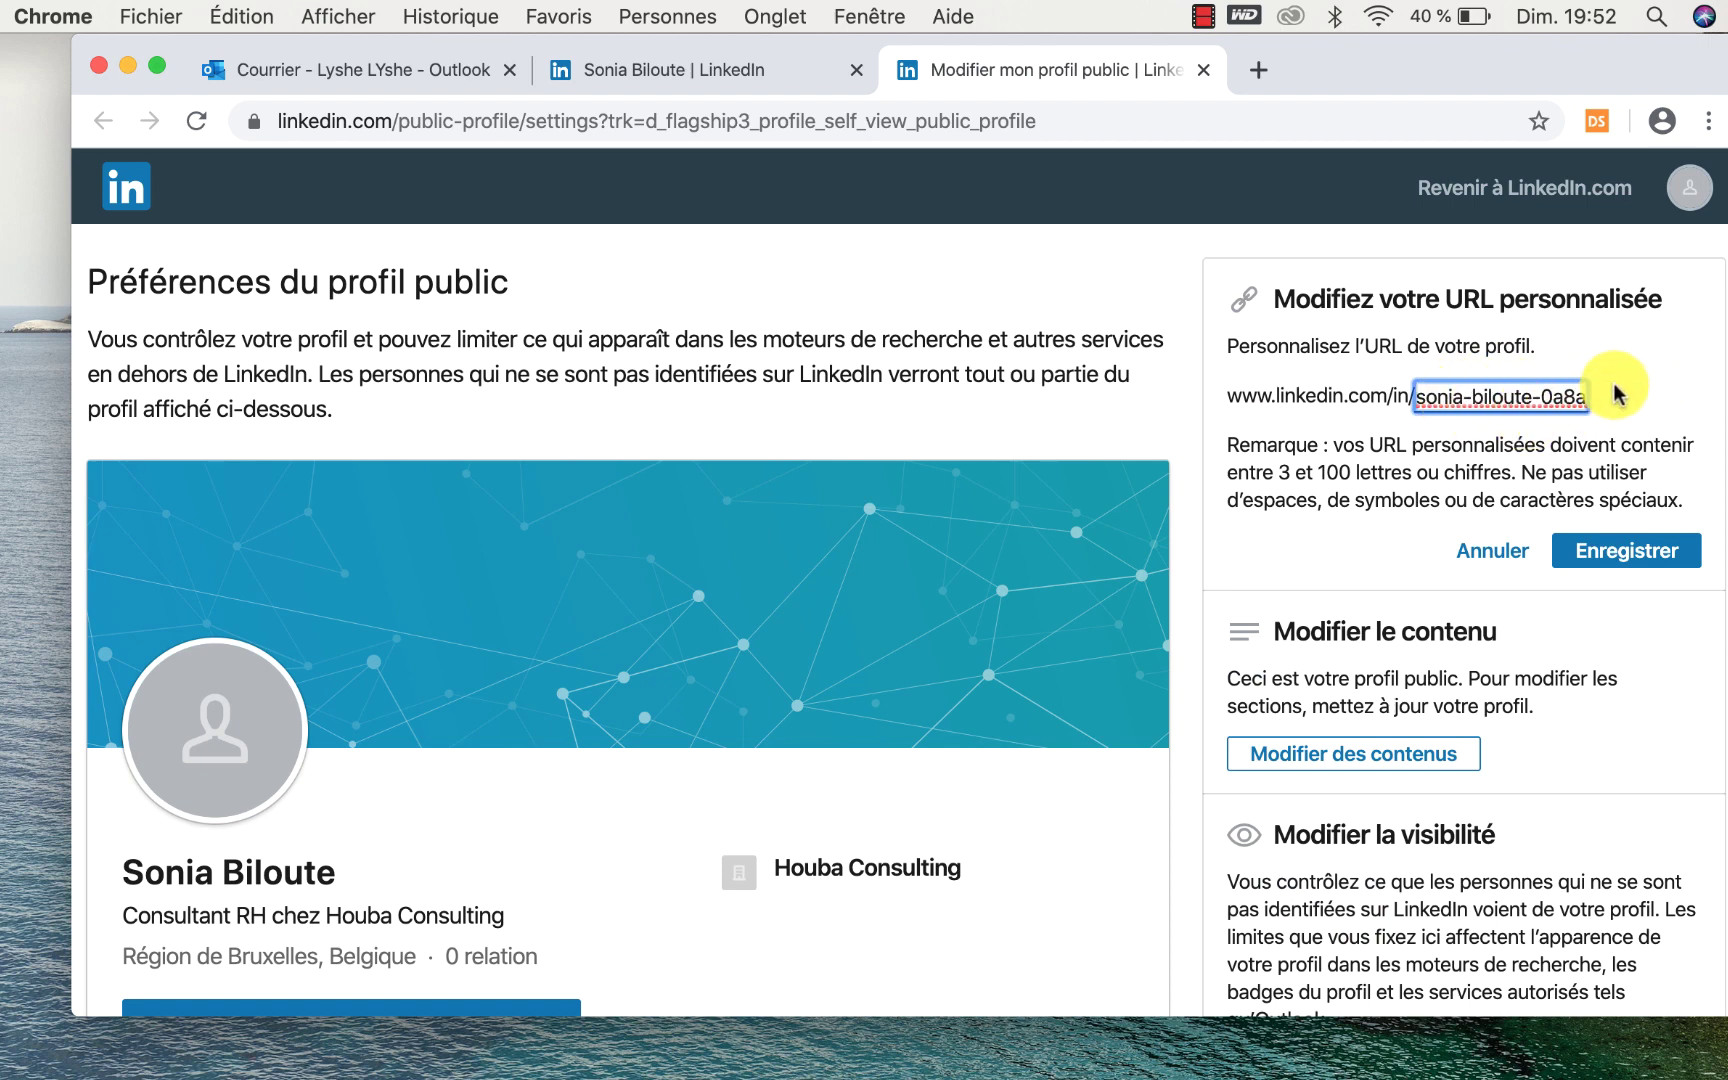
left_click(1494, 551)
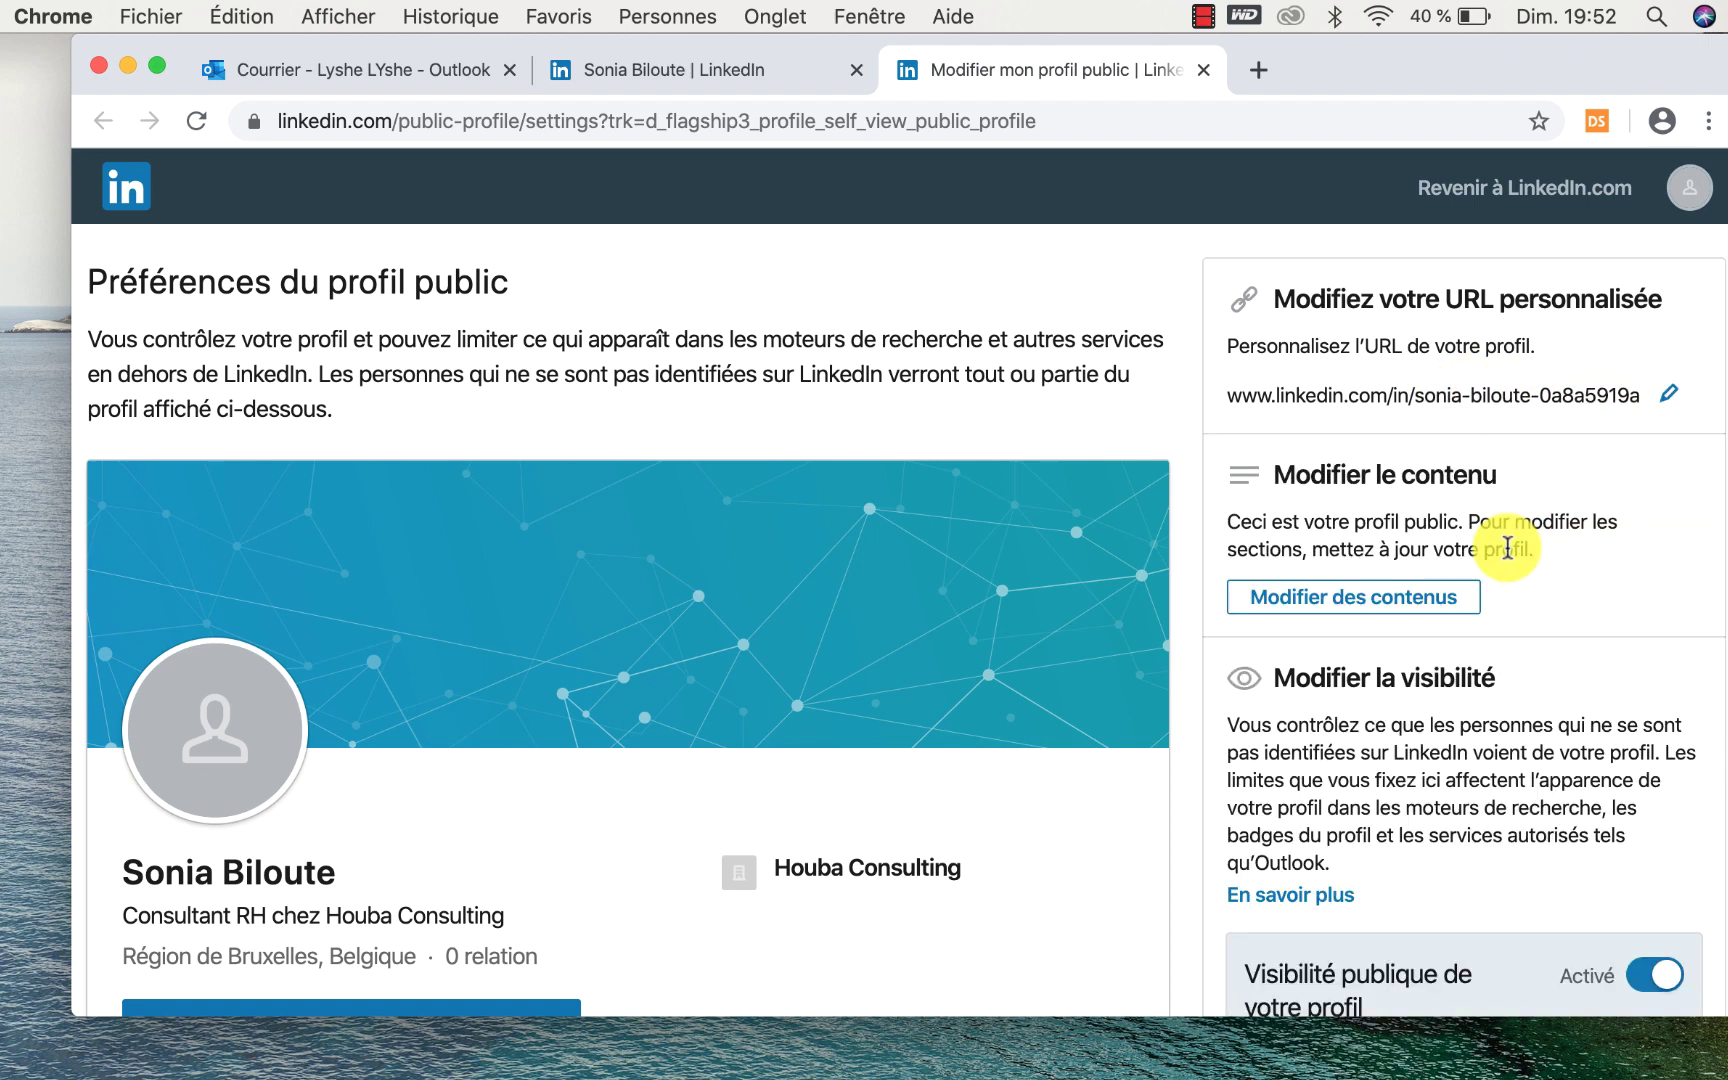
Review the public profile settings page, then close its tab to return to the profile.
scroll(1466, 525, "down", 2)
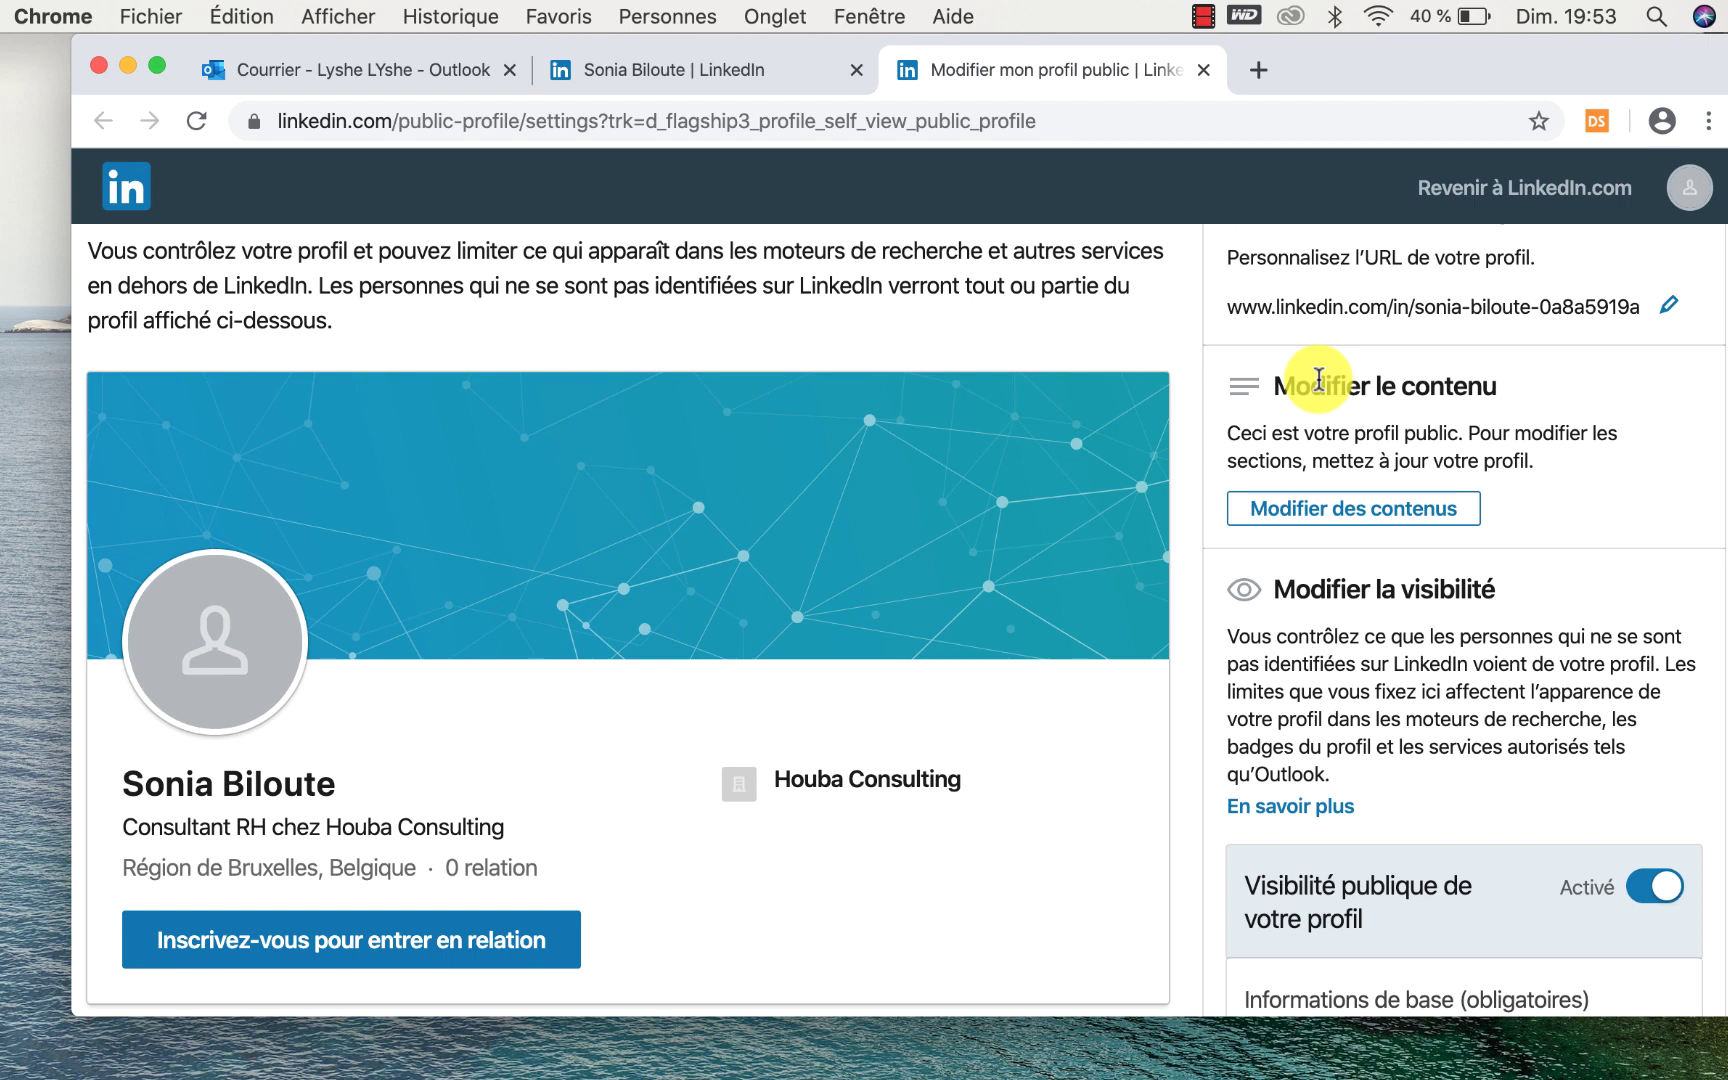
scroll(620, 385, "up", 2)
scroll(539, 389, "down", 10)
scroll(539, 387, "down", 3)
scroll(539, 387, "up", 7)
scroll(539, 387, "up", 4)
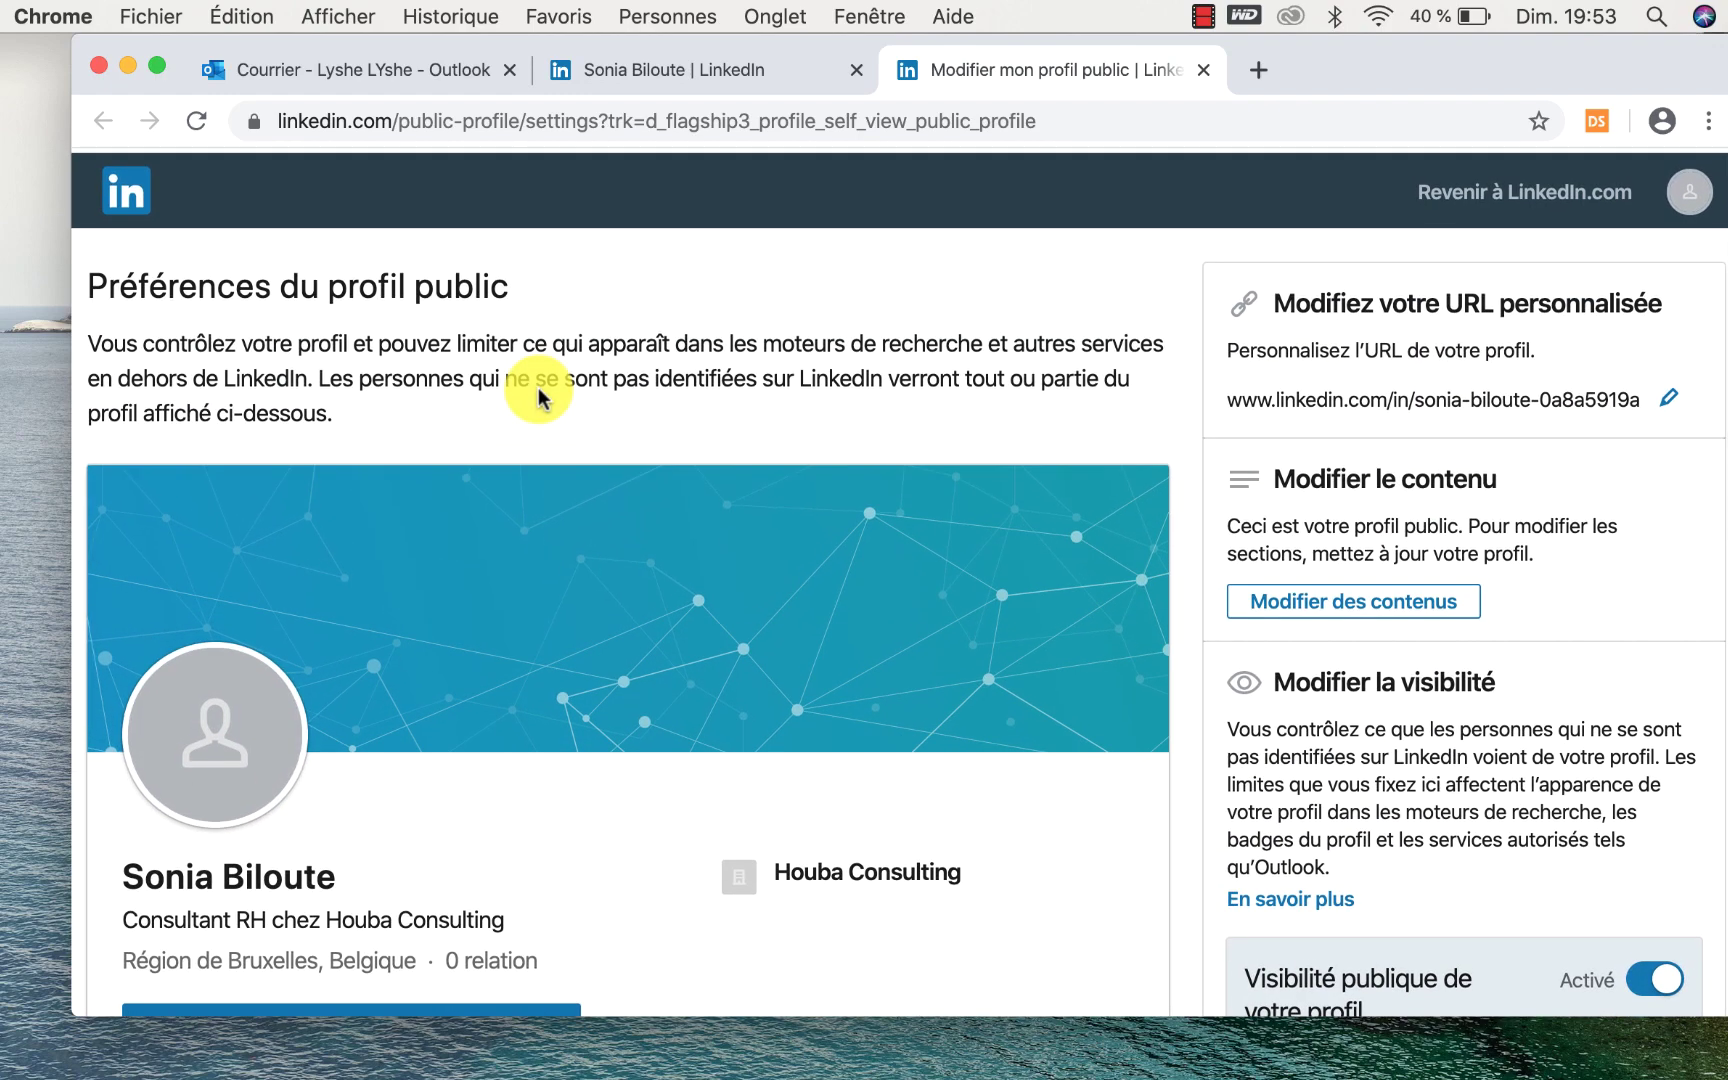
scroll(725, 436, "down", 2)
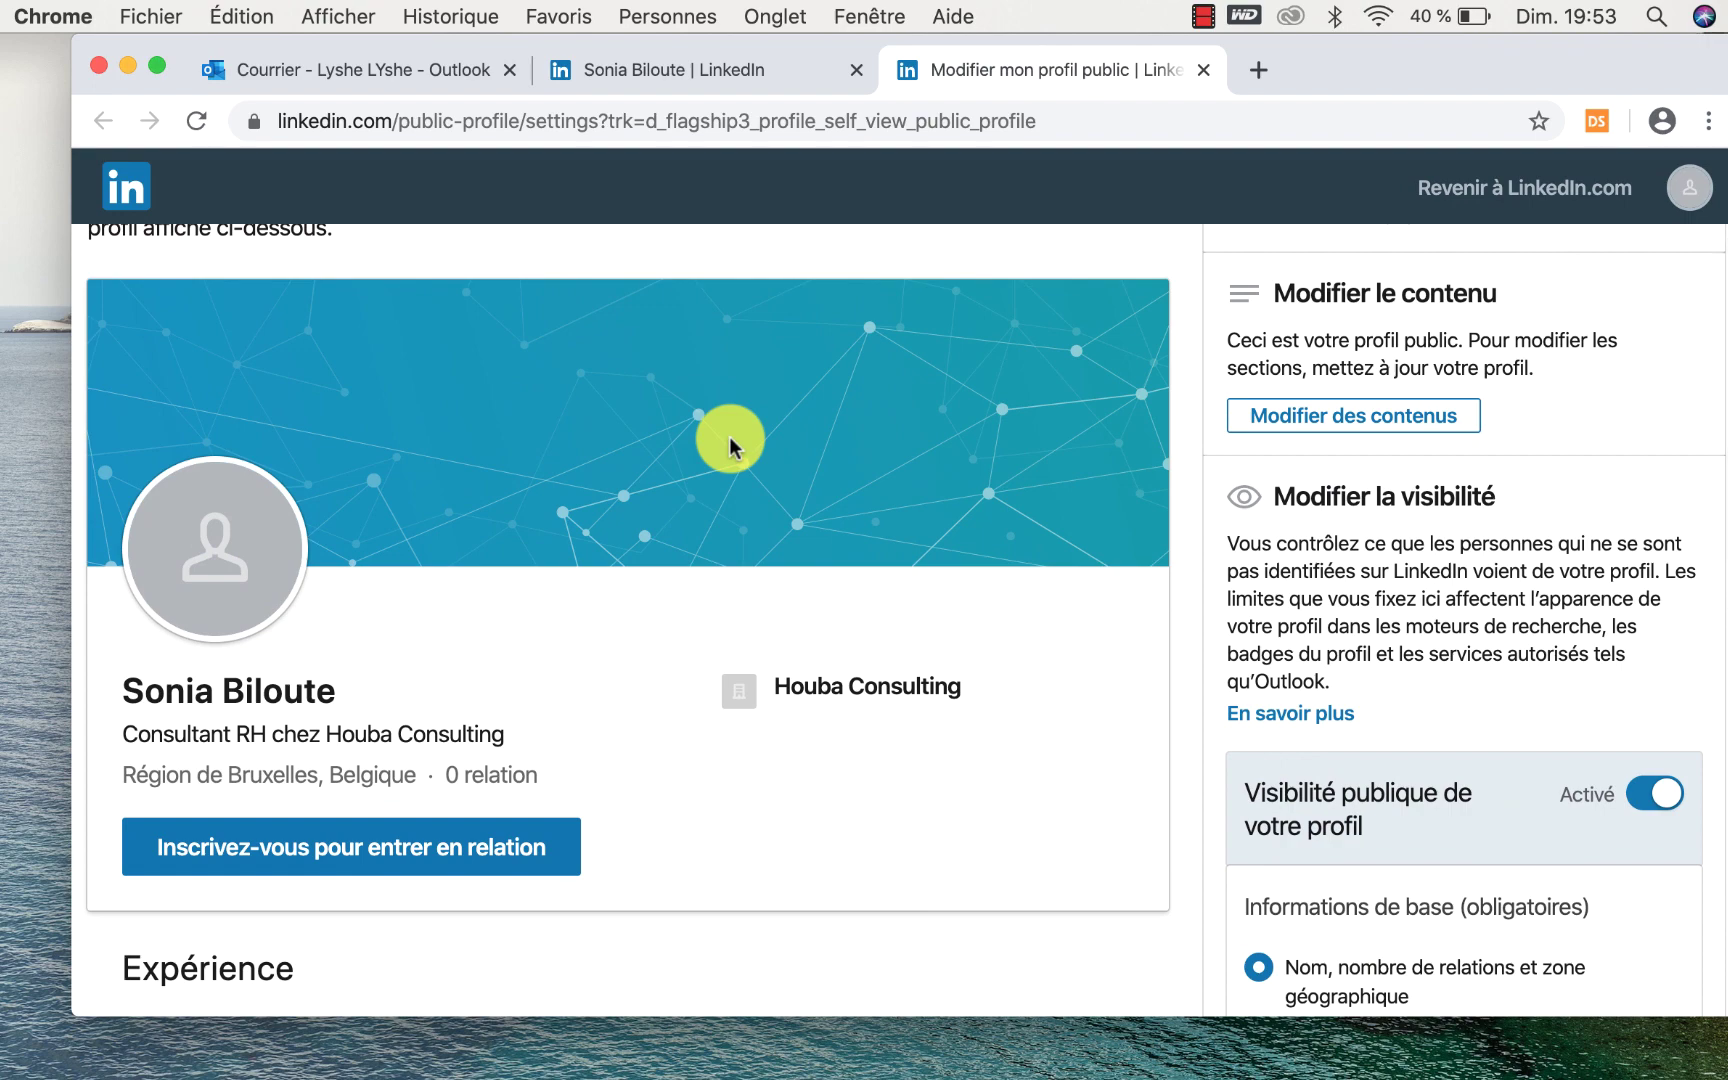
scroll(700, 480, "up", 2)
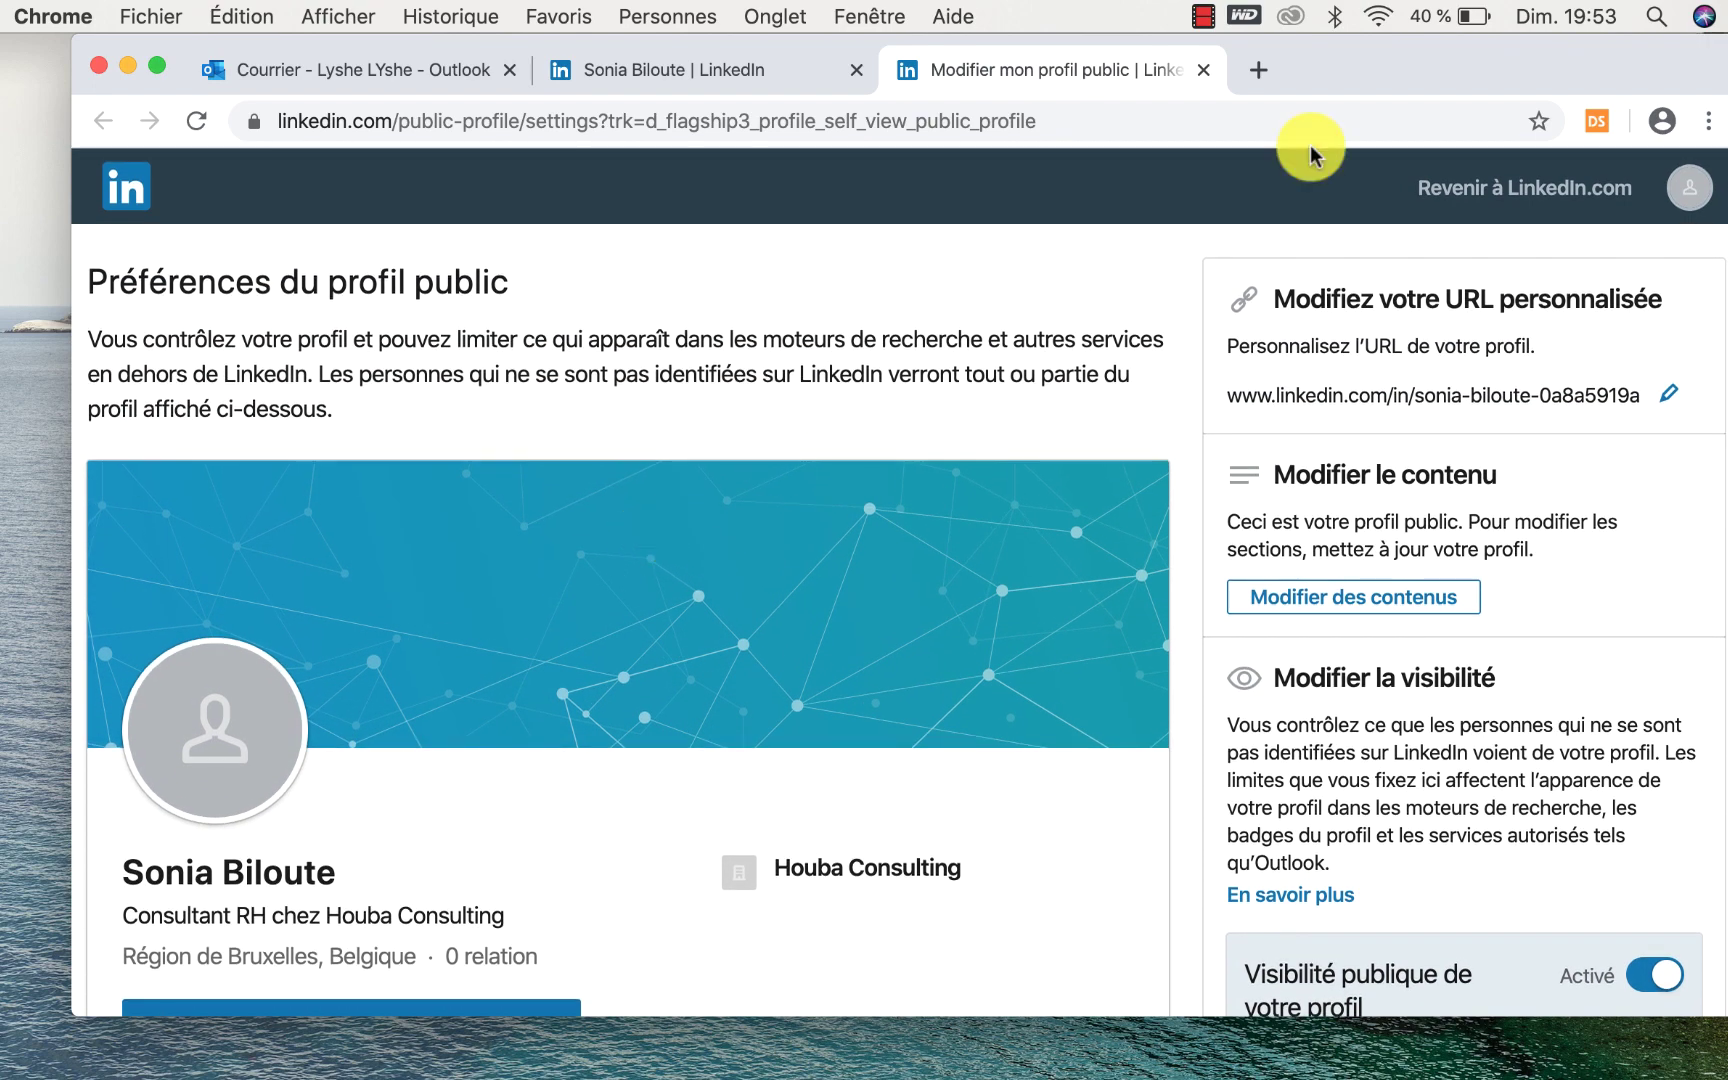
left_click(1204, 69)
left_click(1393, 413)
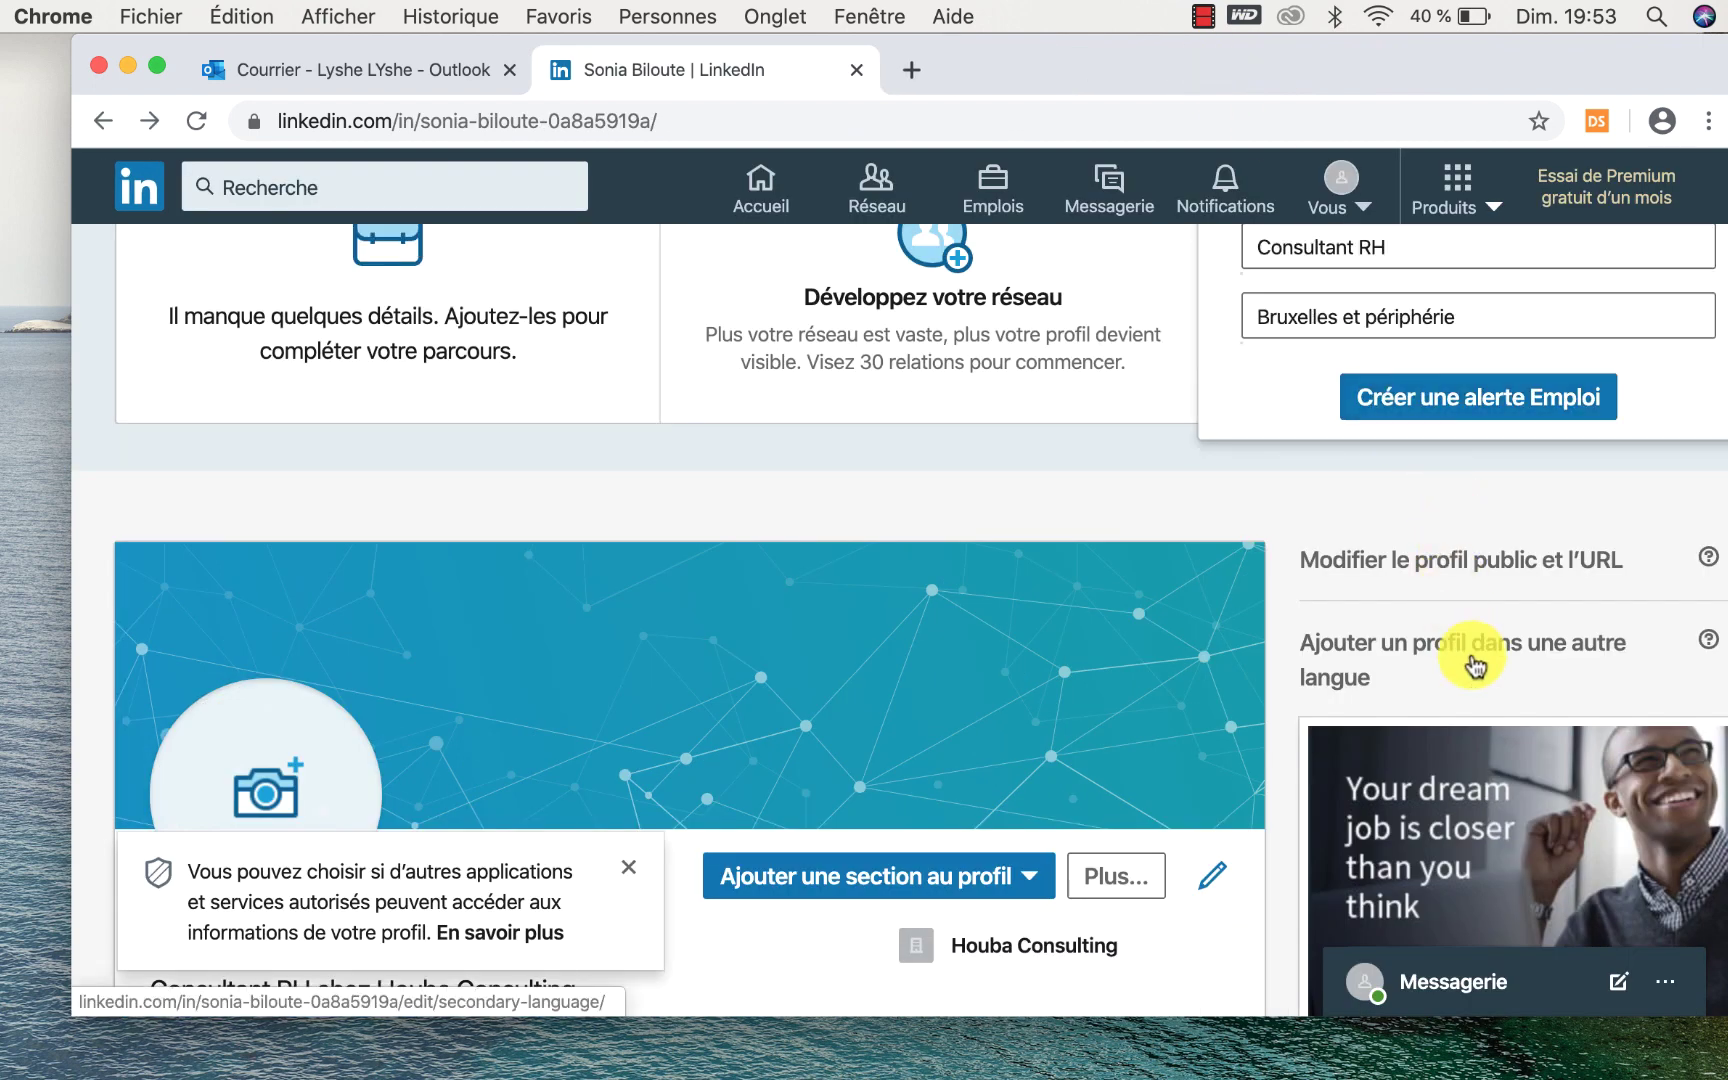
scroll(1475, 667, "down", 1)
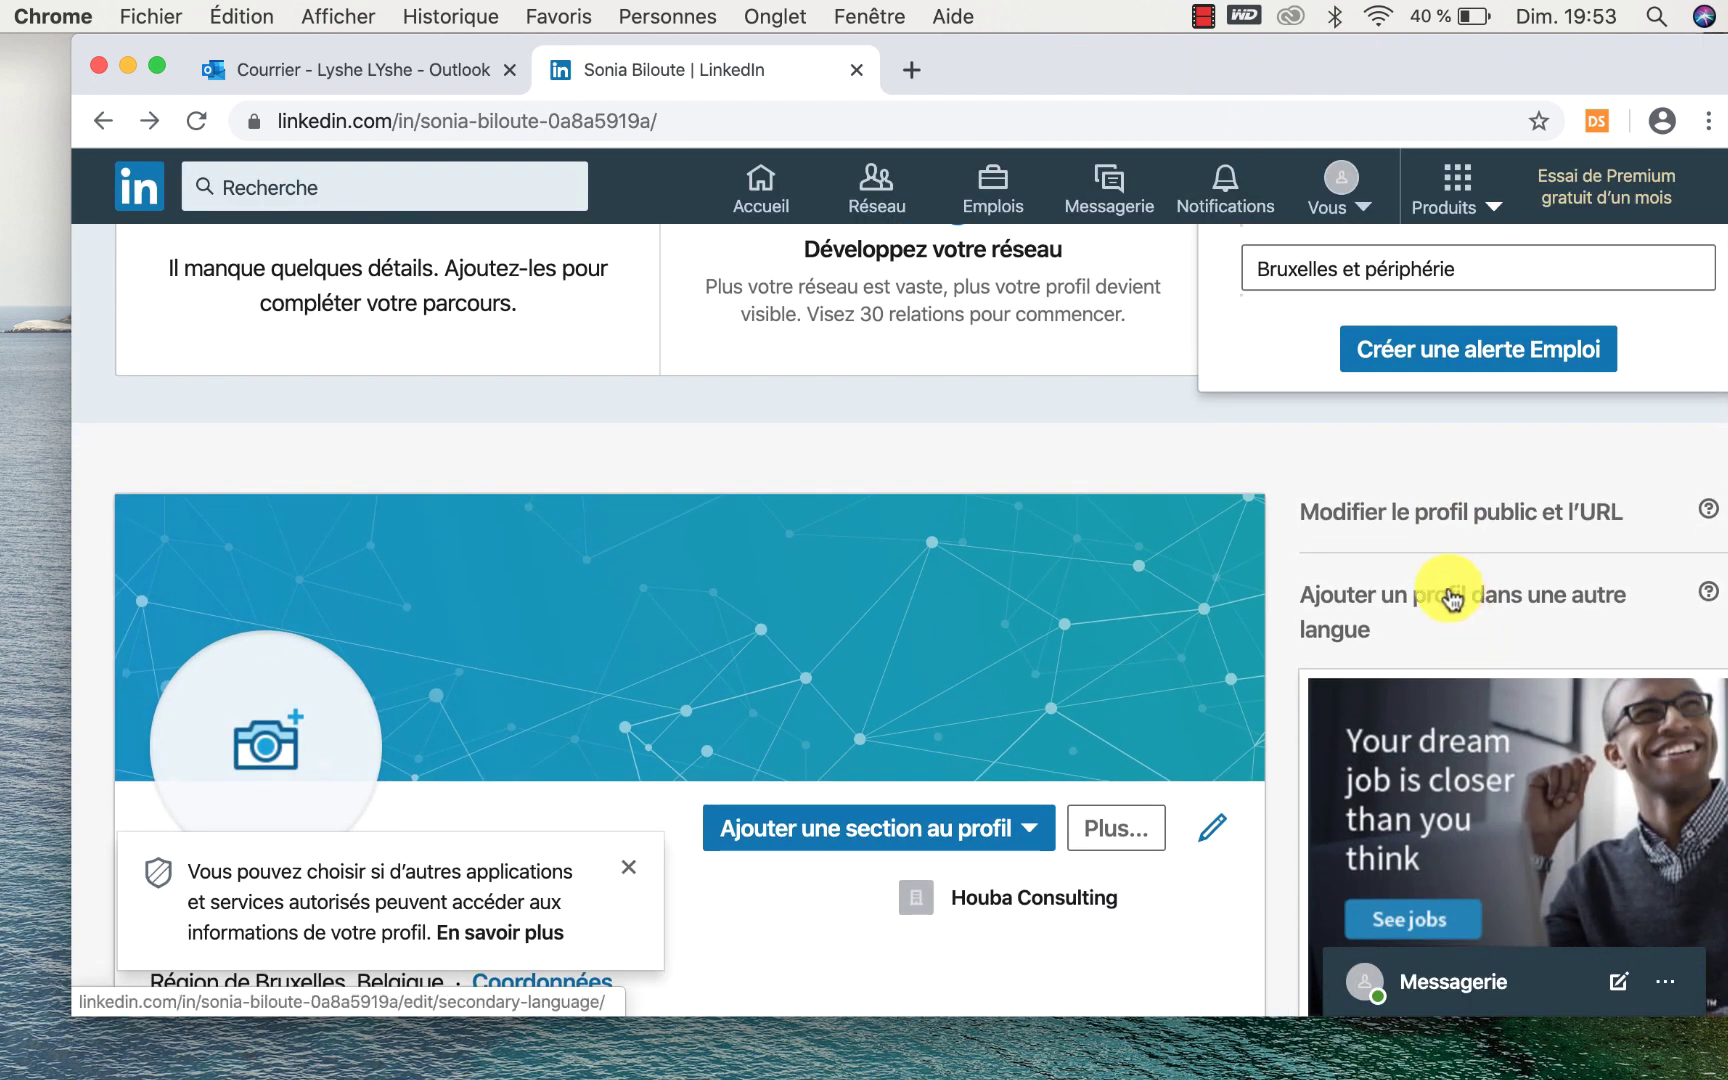
left_click(1549, 597)
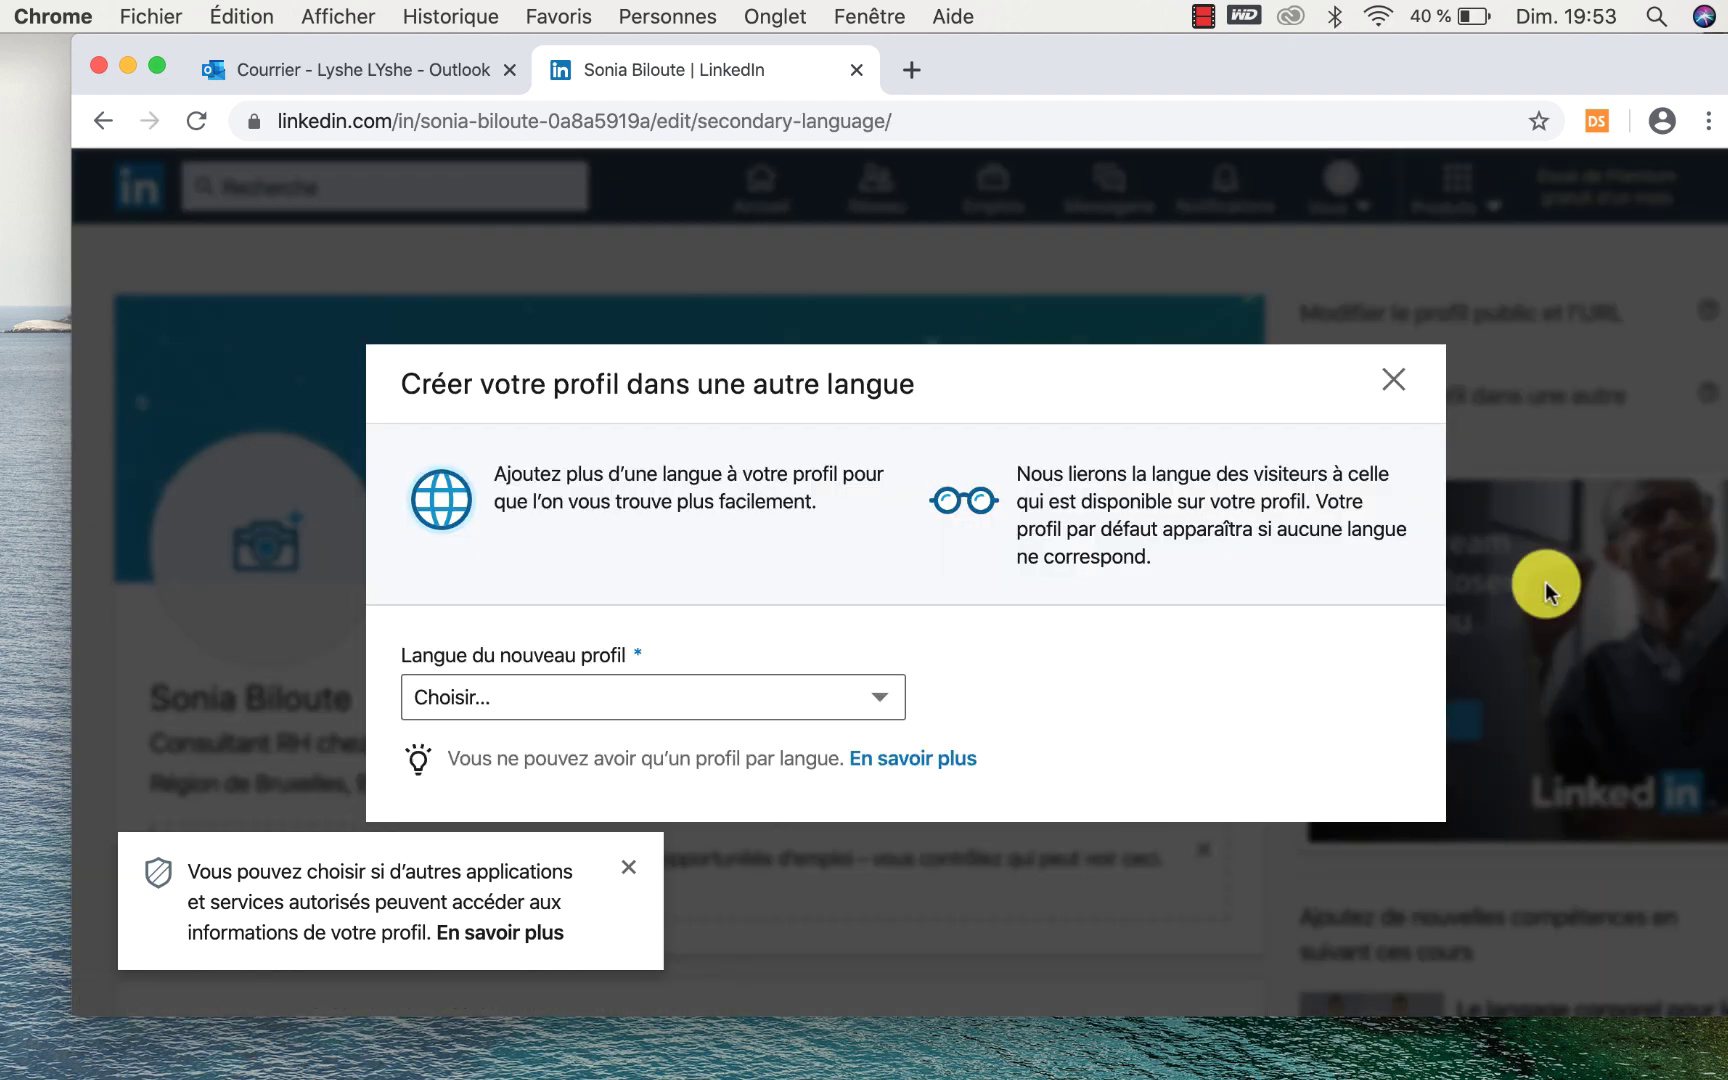
left_click(784, 680)
left_click(734, 750)
scroll(835, 681, "down", 3)
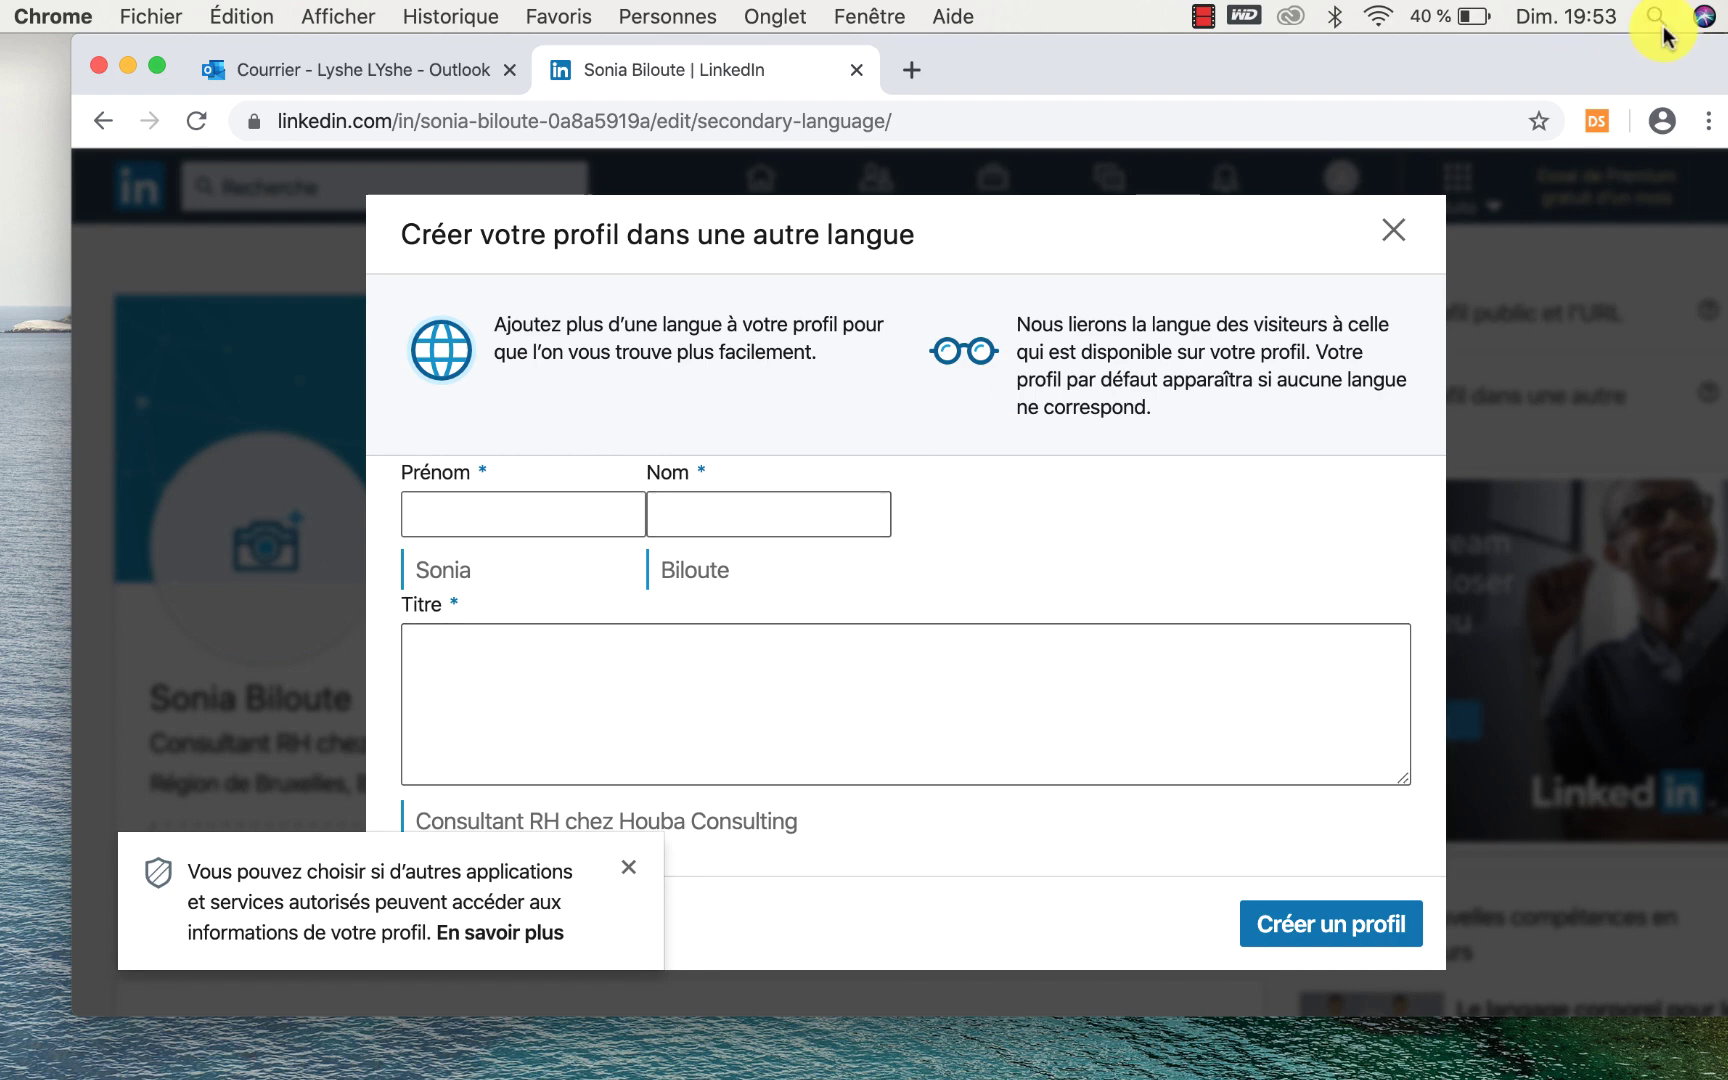
left_click(1393, 230)
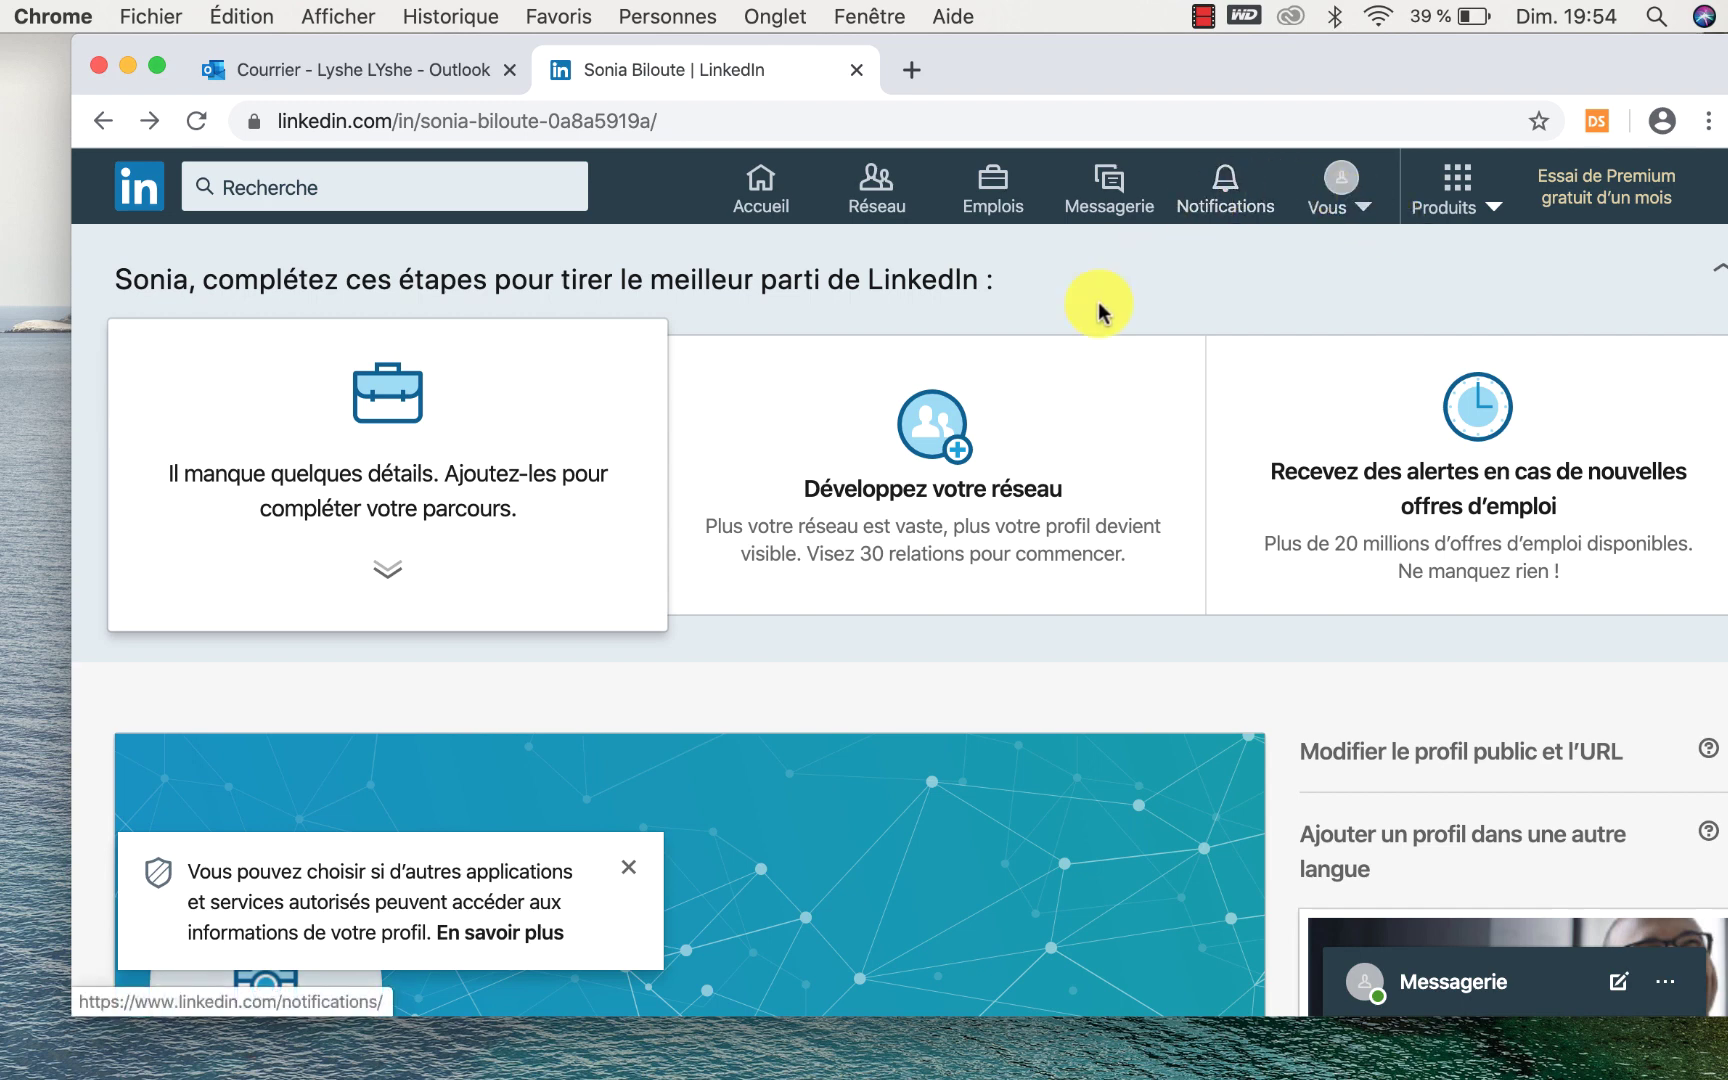
scroll(1099, 305, "down", 3)
scroll(1099, 305, "down", 5)
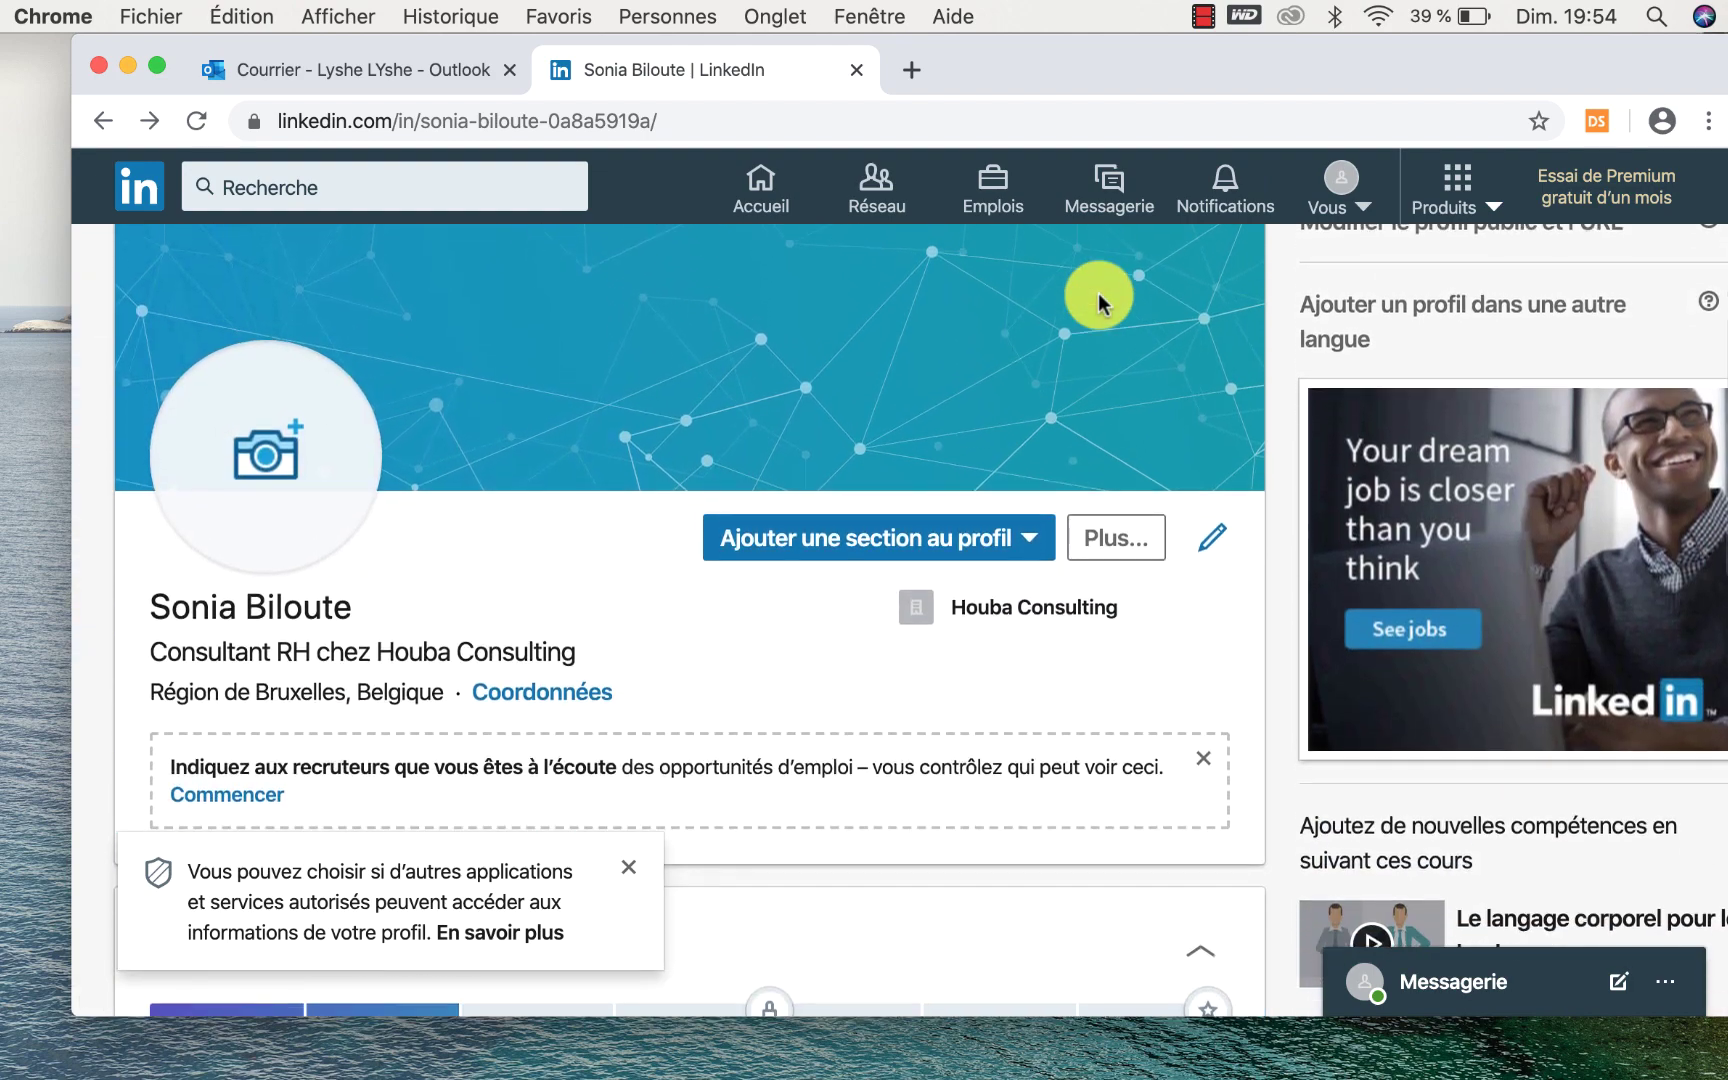
scroll(1099, 297, "down", 3)
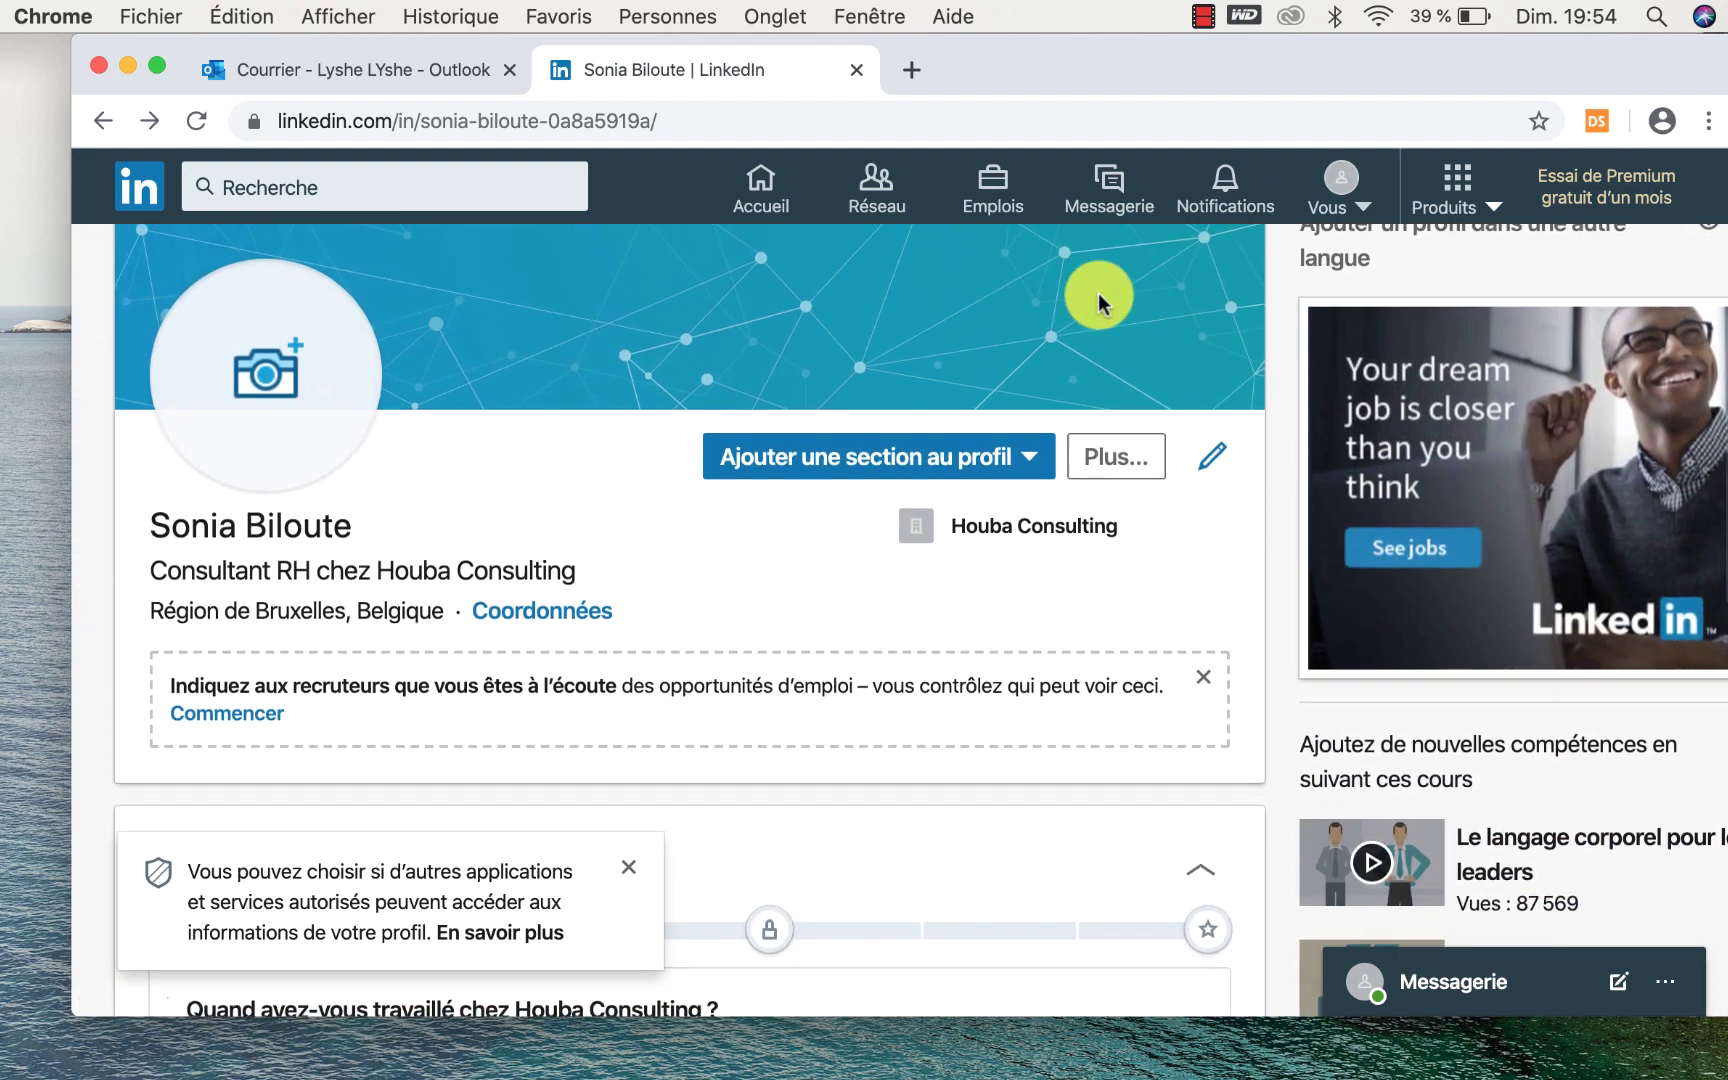
scroll(1098, 300, "down", 6)
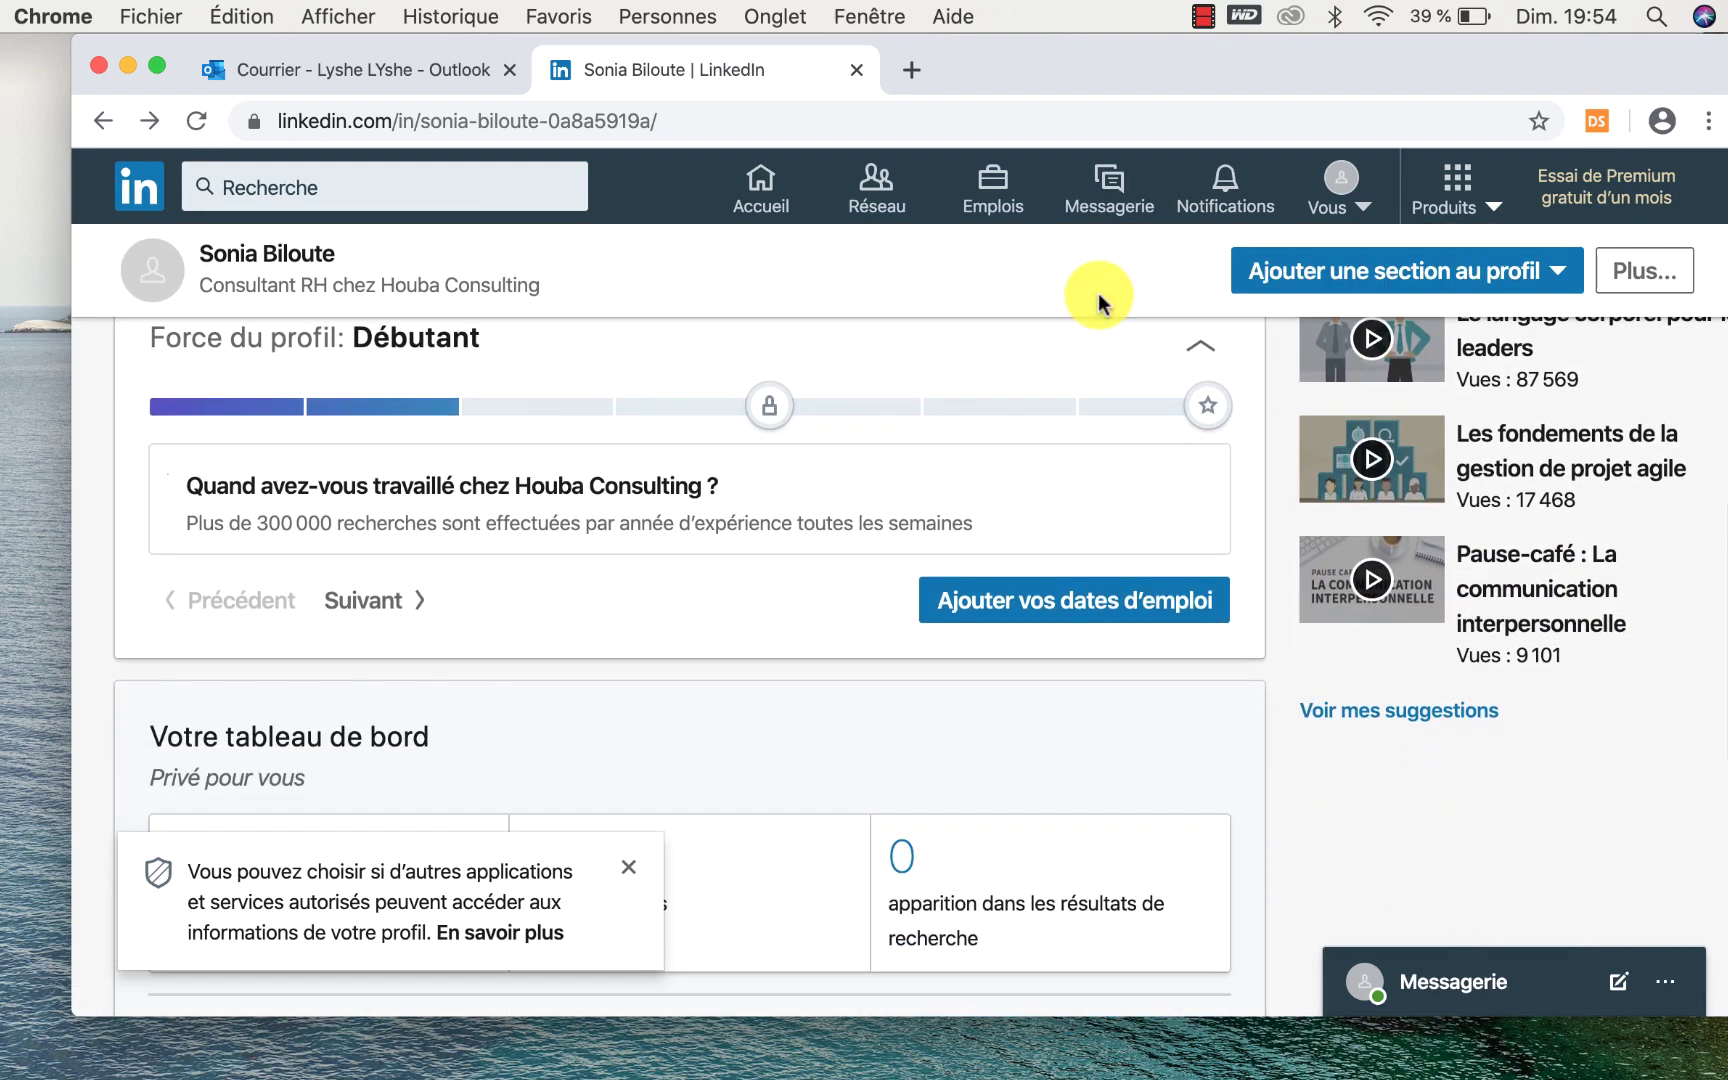
scroll(1099, 300, "down", 3)
scroll(1099, 300, "down", 2)
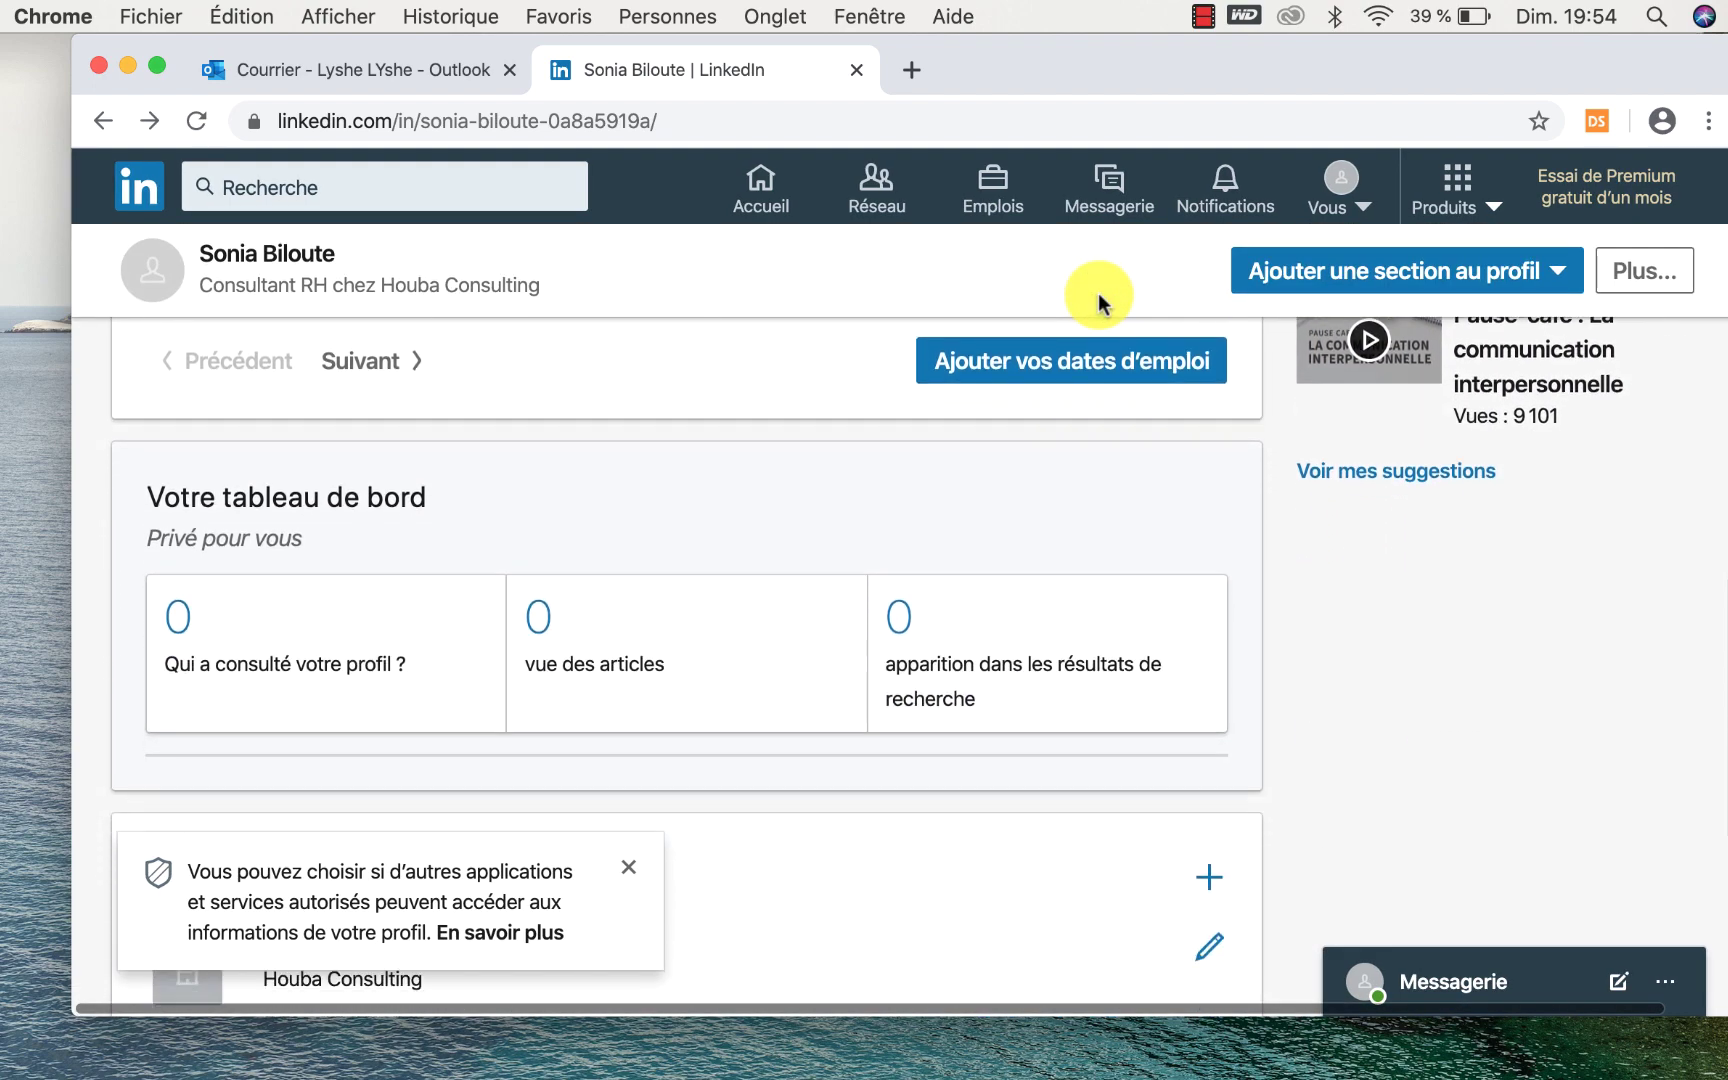
scroll(1099, 300, "down", 8)
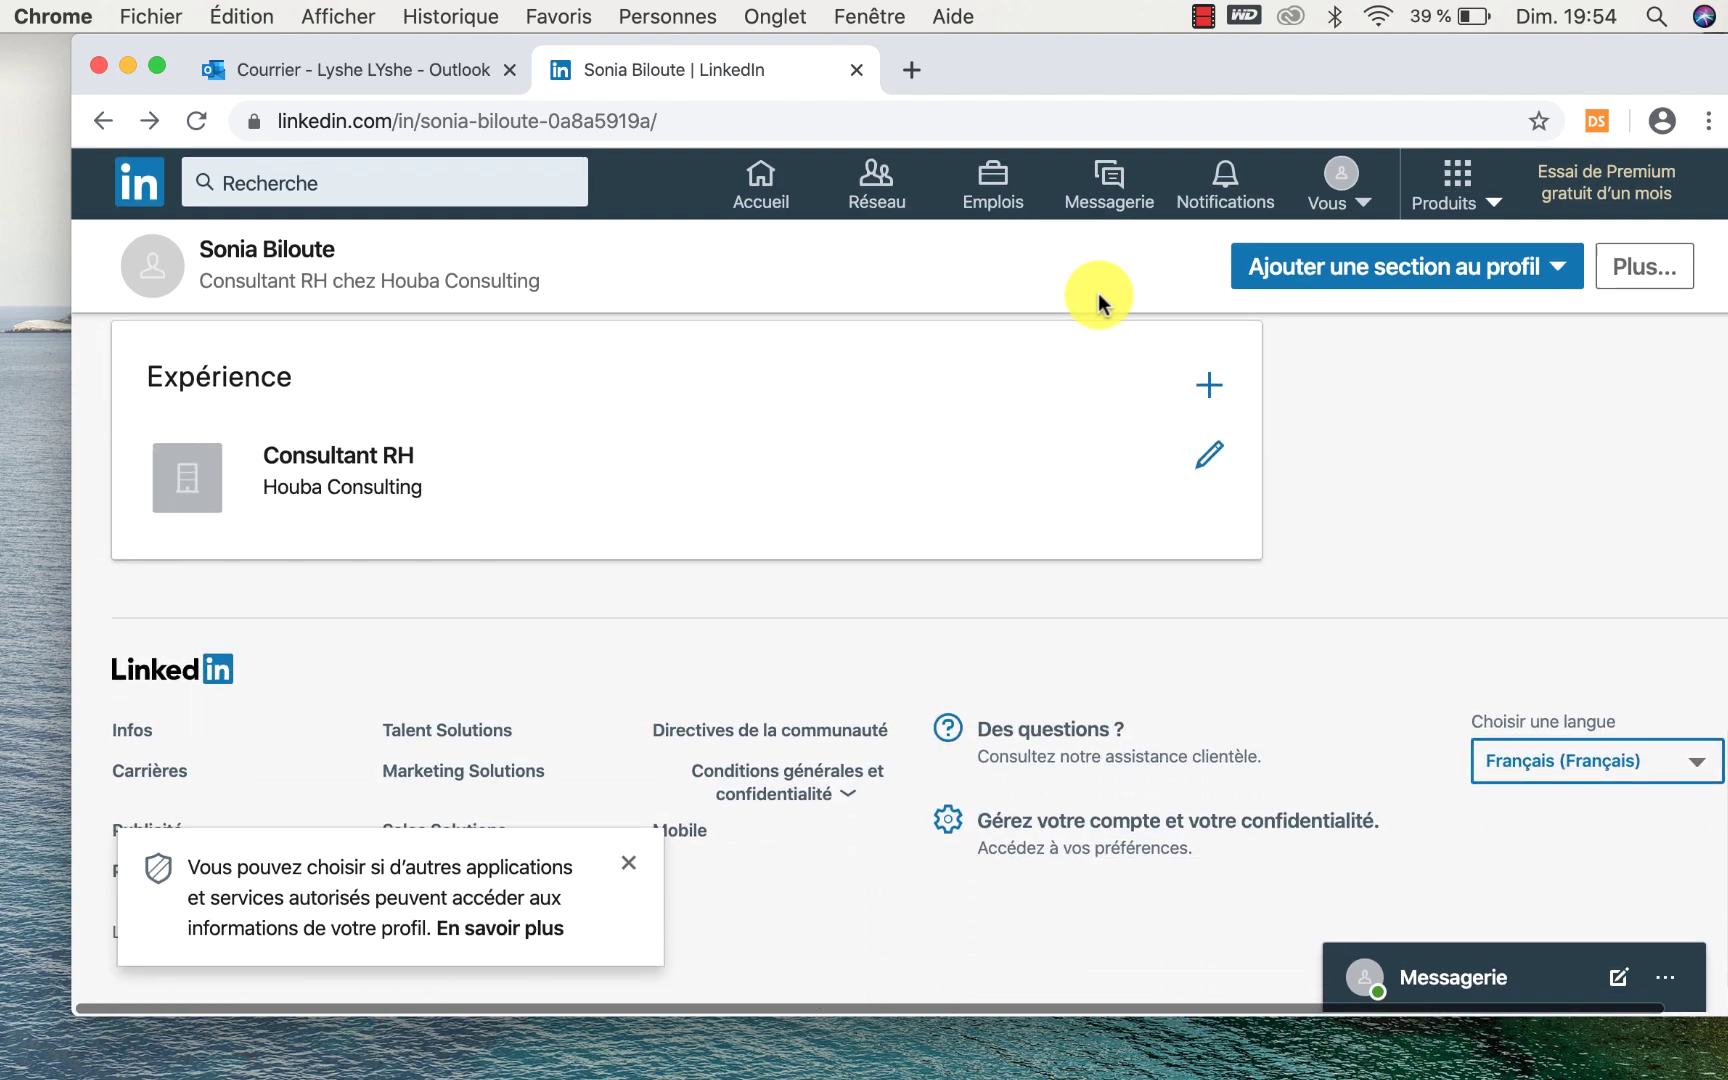
scroll(1098, 293, "up", 10)
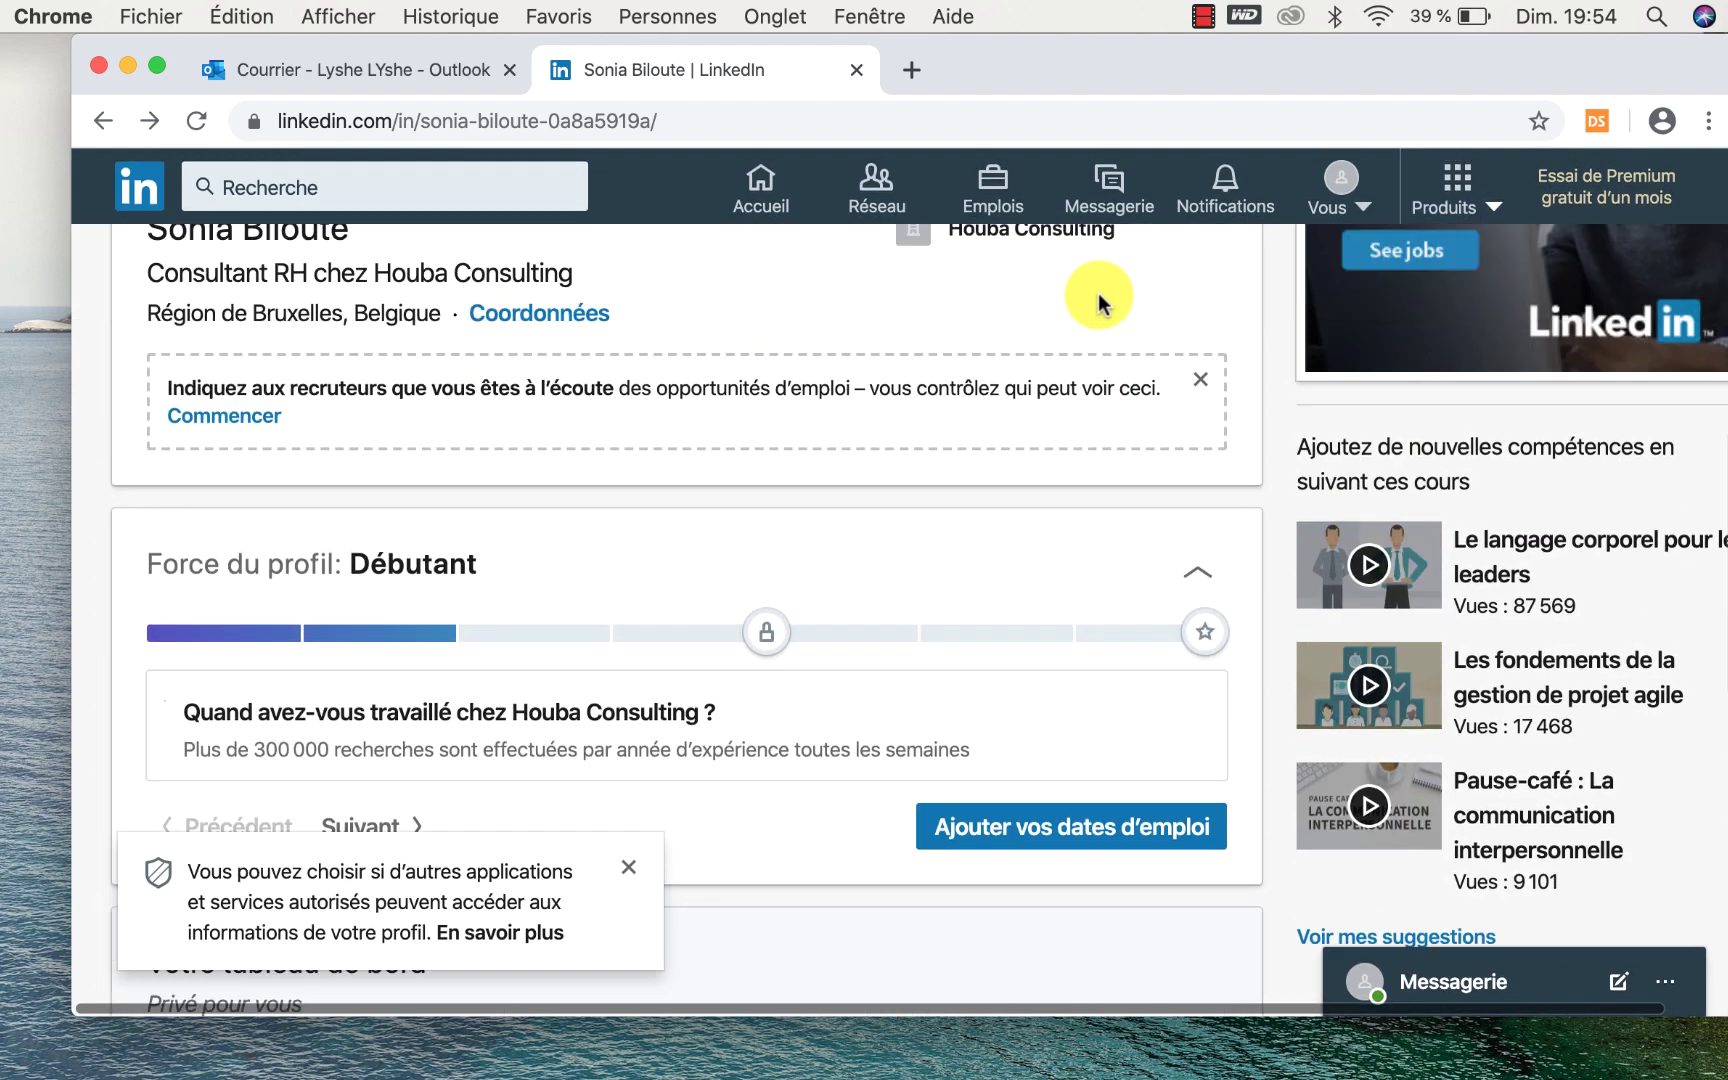
scroll(1099, 300, "up", 3)
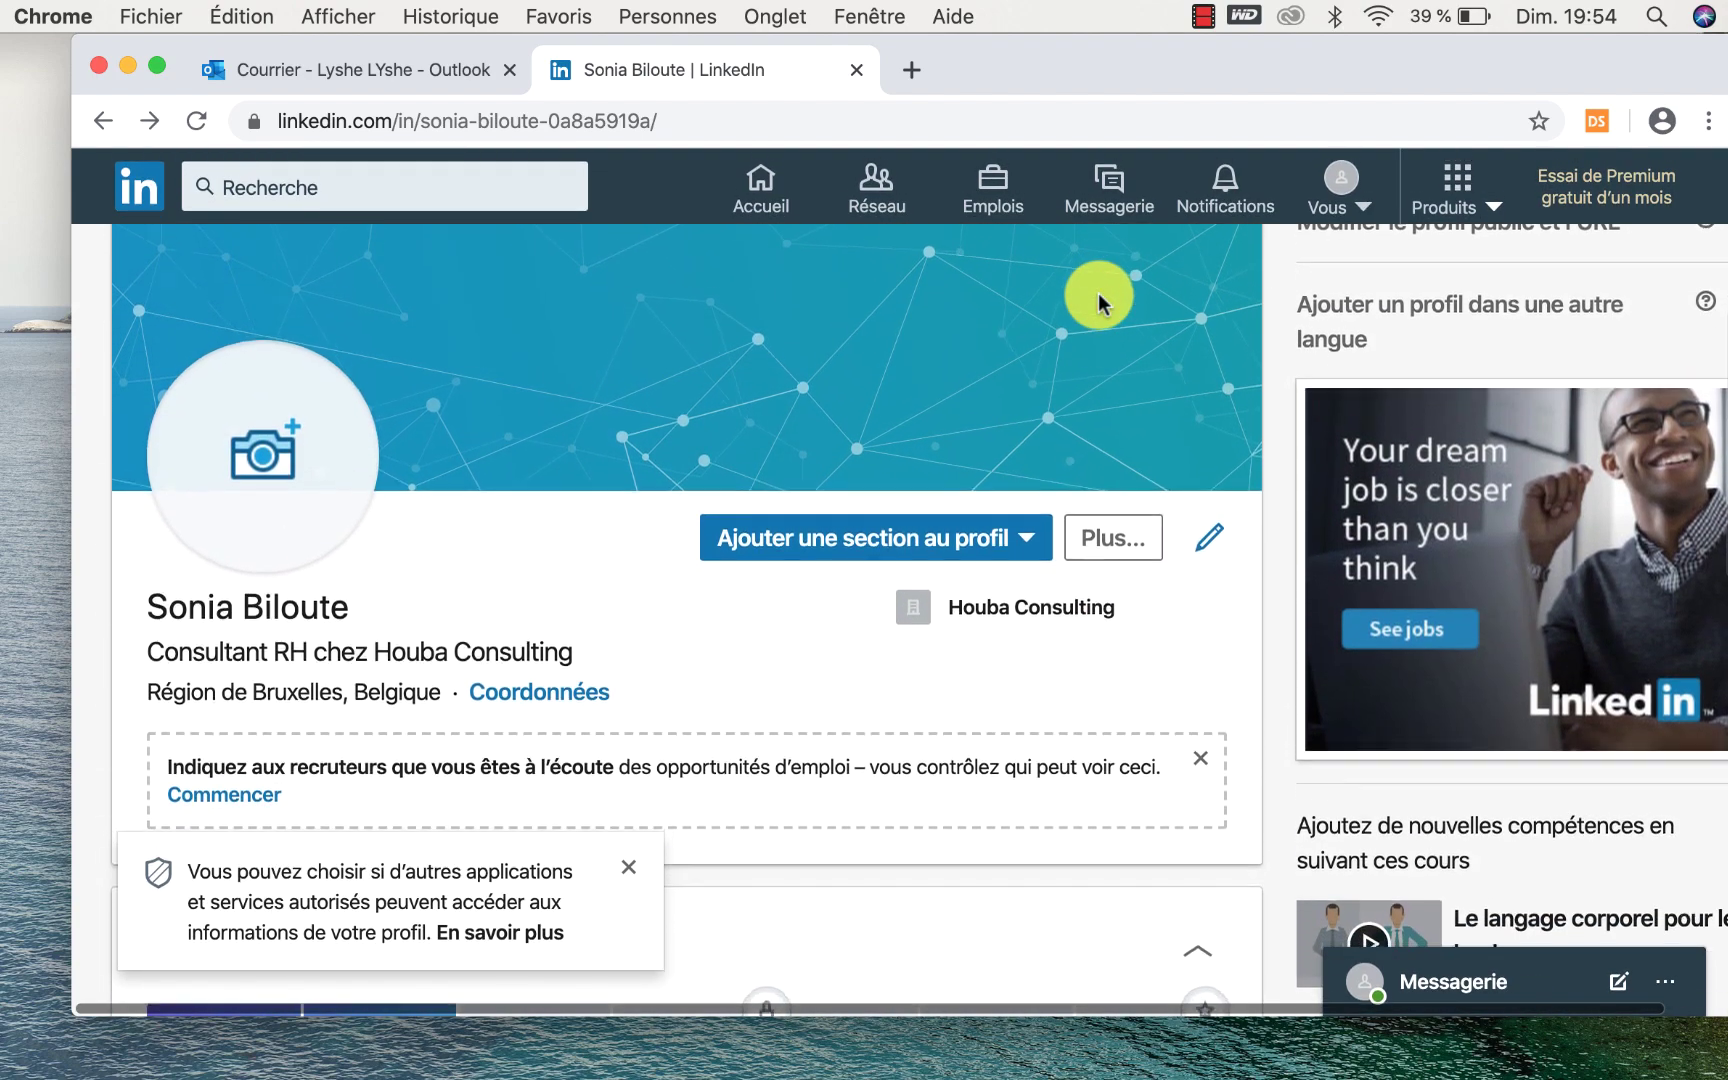
scroll(1140, 300, "up", 2)
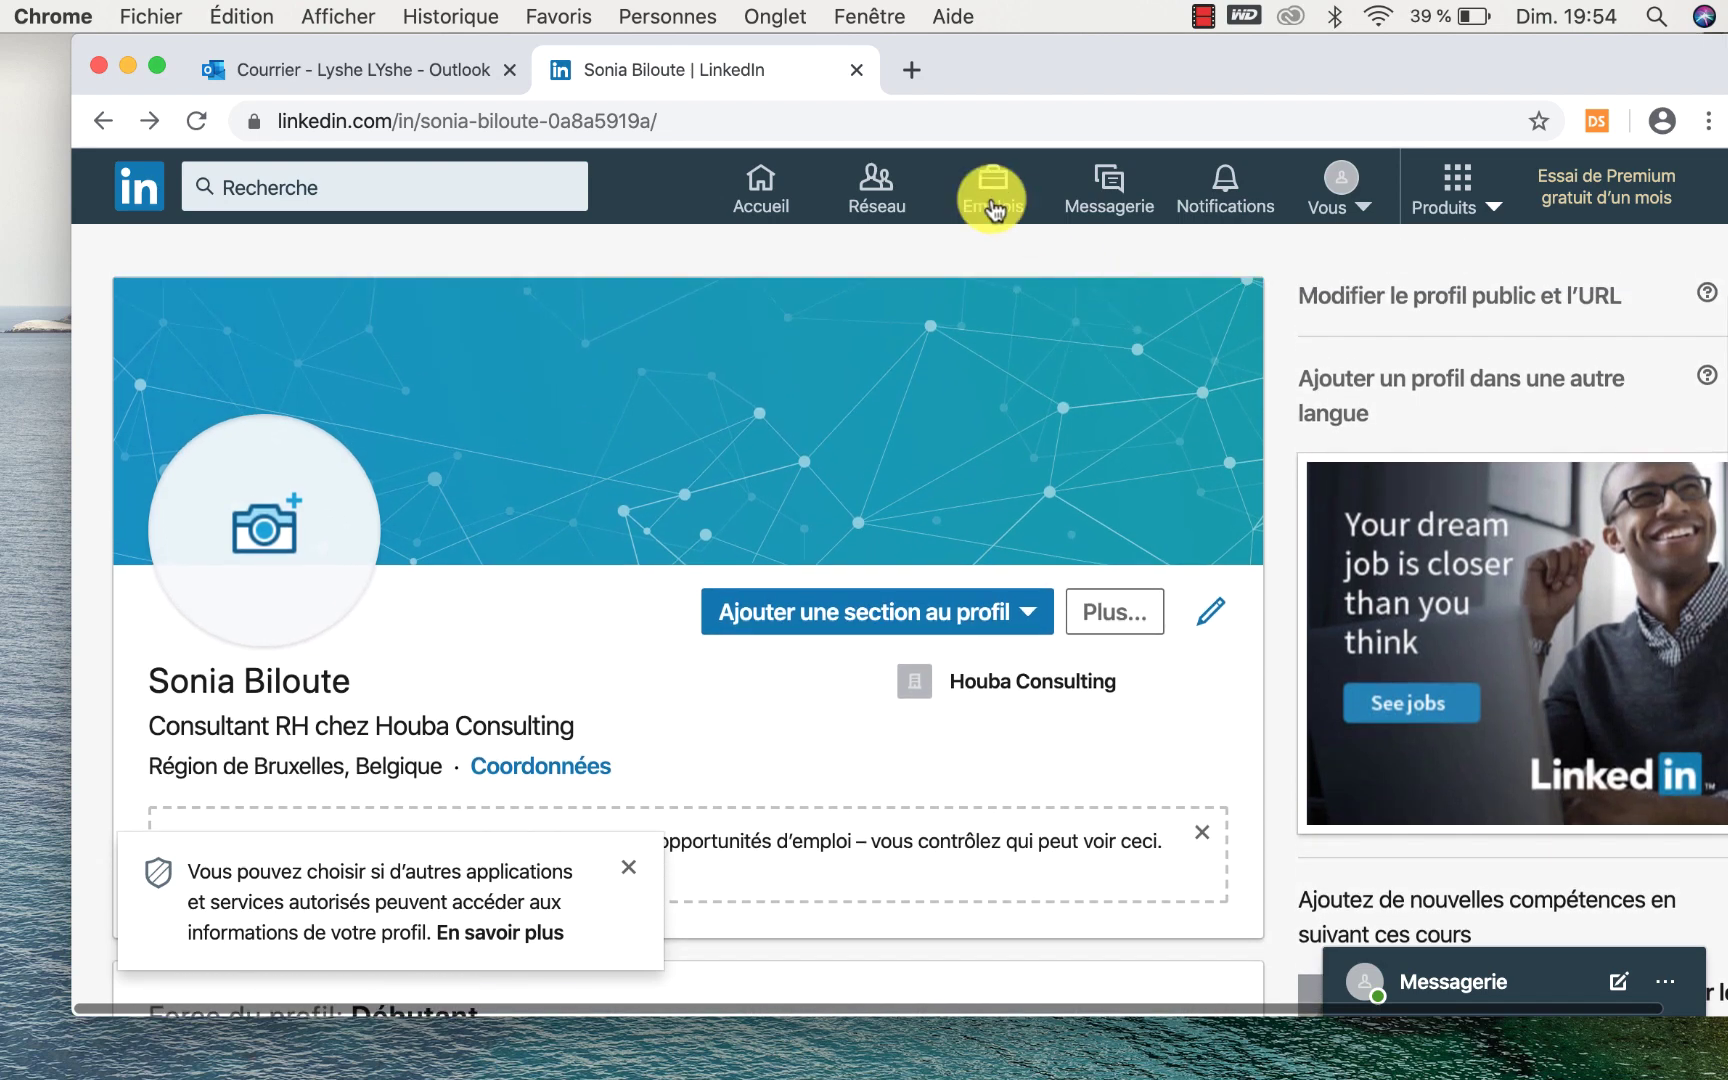